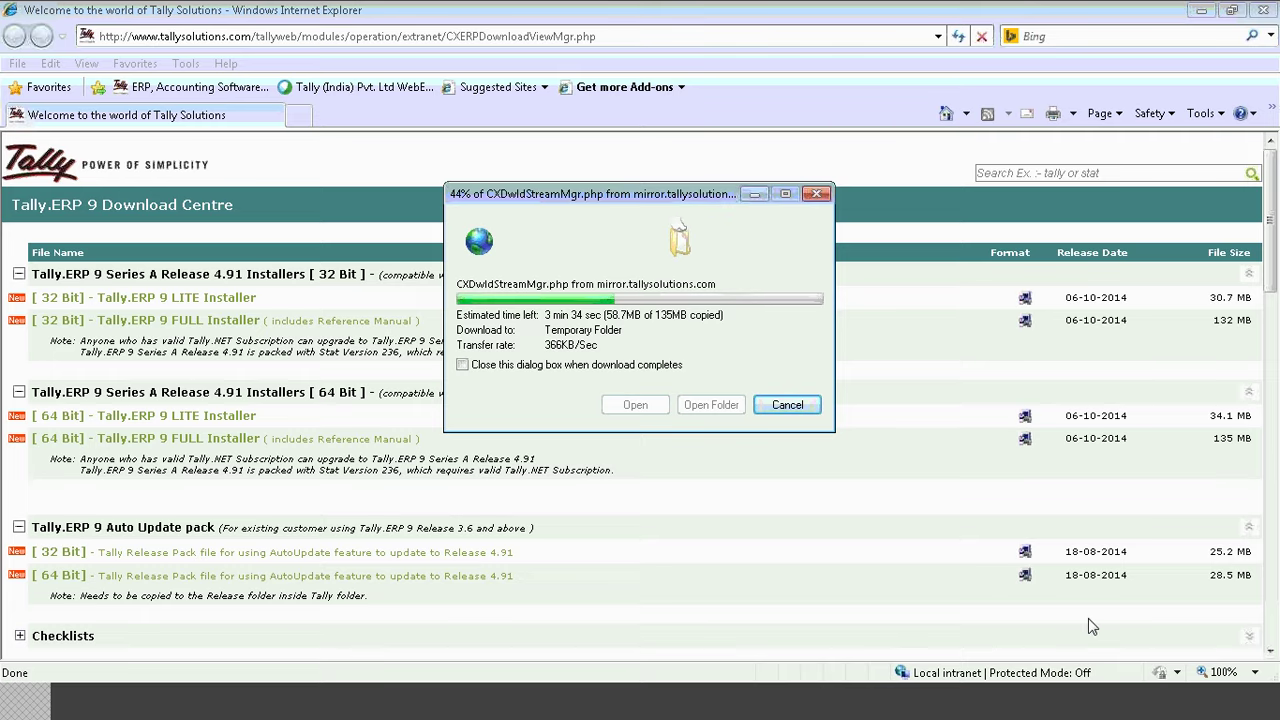
Let the Tally.ERP 9 installer download finish until the Tally Solutions security warning appears
click(1155, 640)
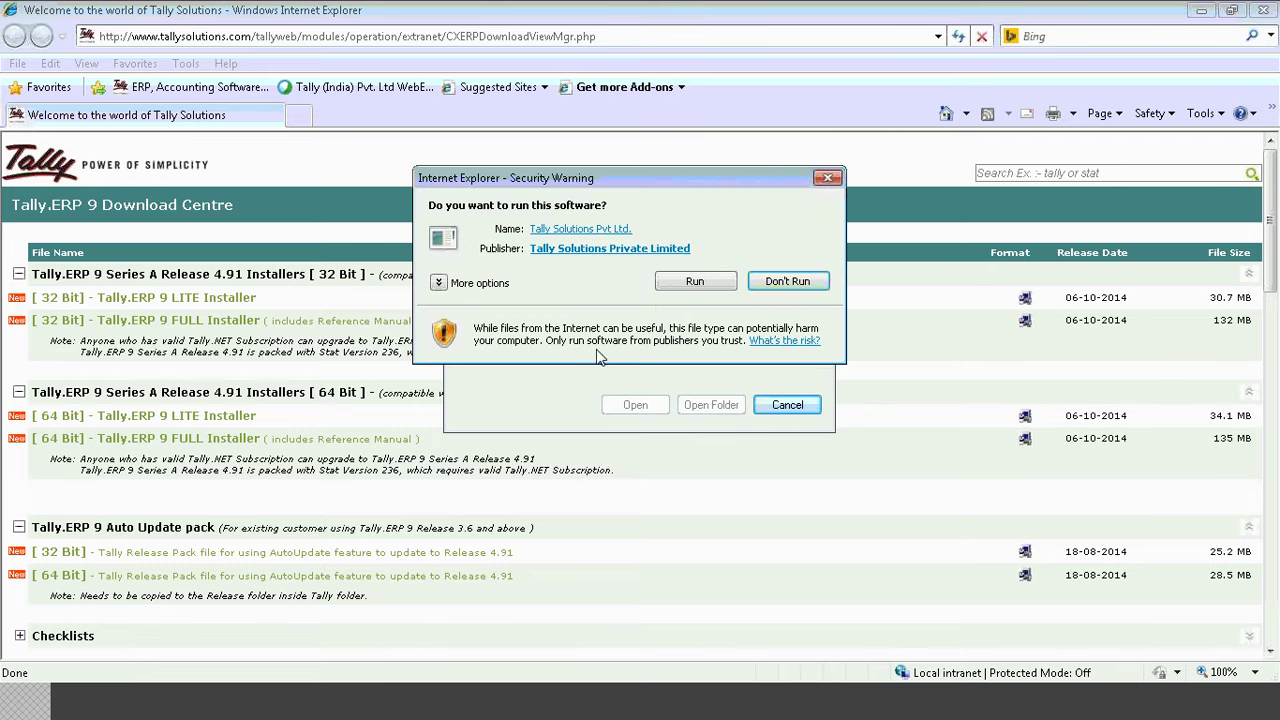
Run the downloaded Tally Solutions installer to launch the Tally.ERP 9 Release 4.91 setup wizard
click(690, 283)
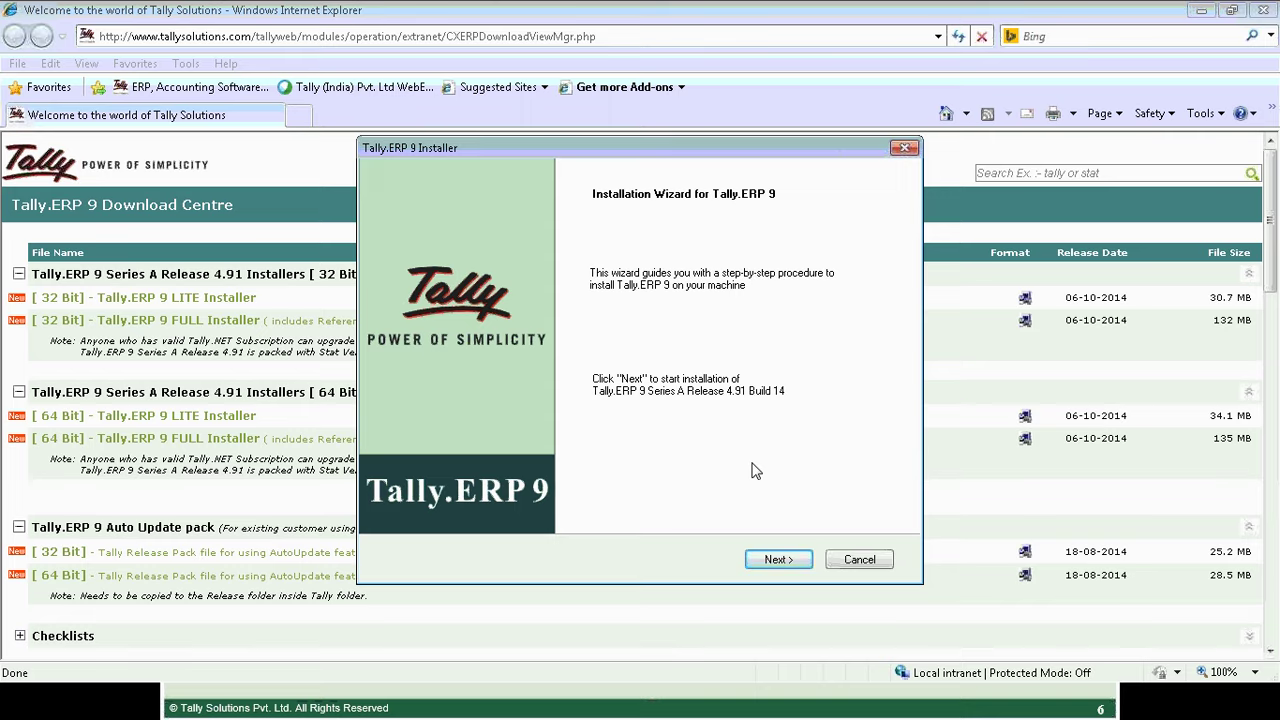
Move the installer to its Edition page with Single User kept, then reveal the 'Installing Tally – 2 of 4' slide points
click(777, 560)
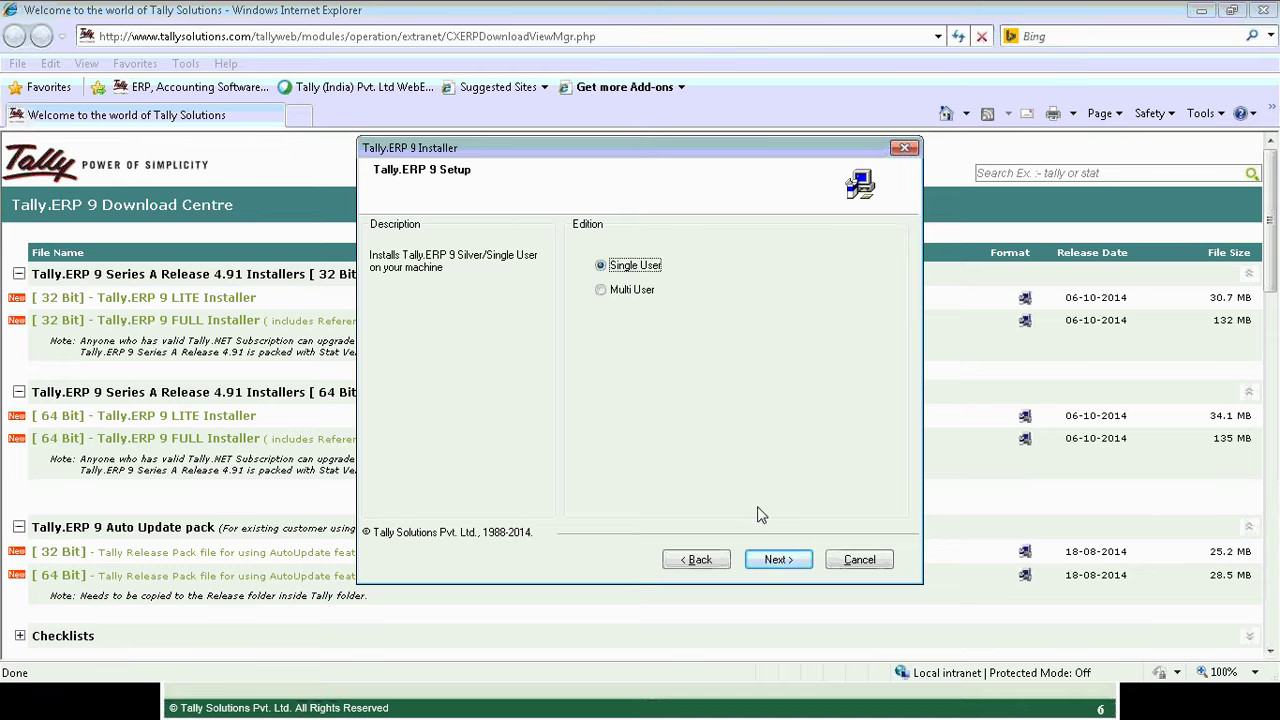
key(alt+Tab)
key(alt+Tab)
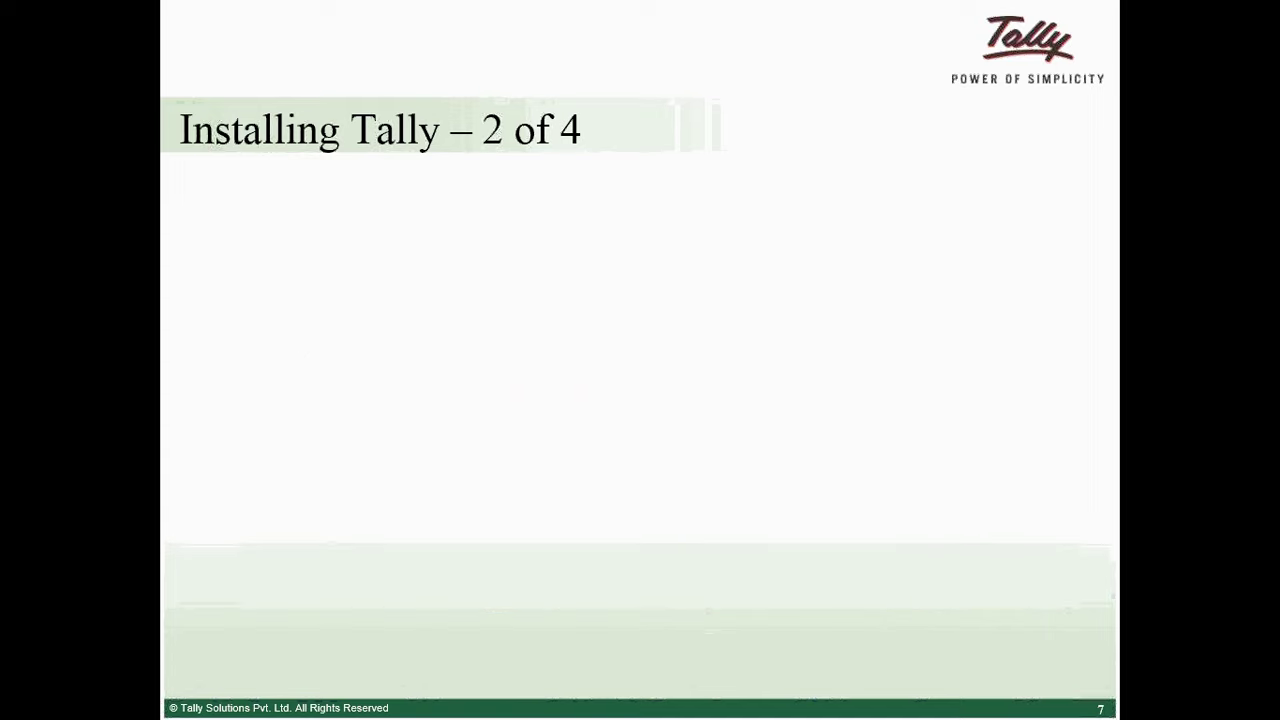
key(Right)
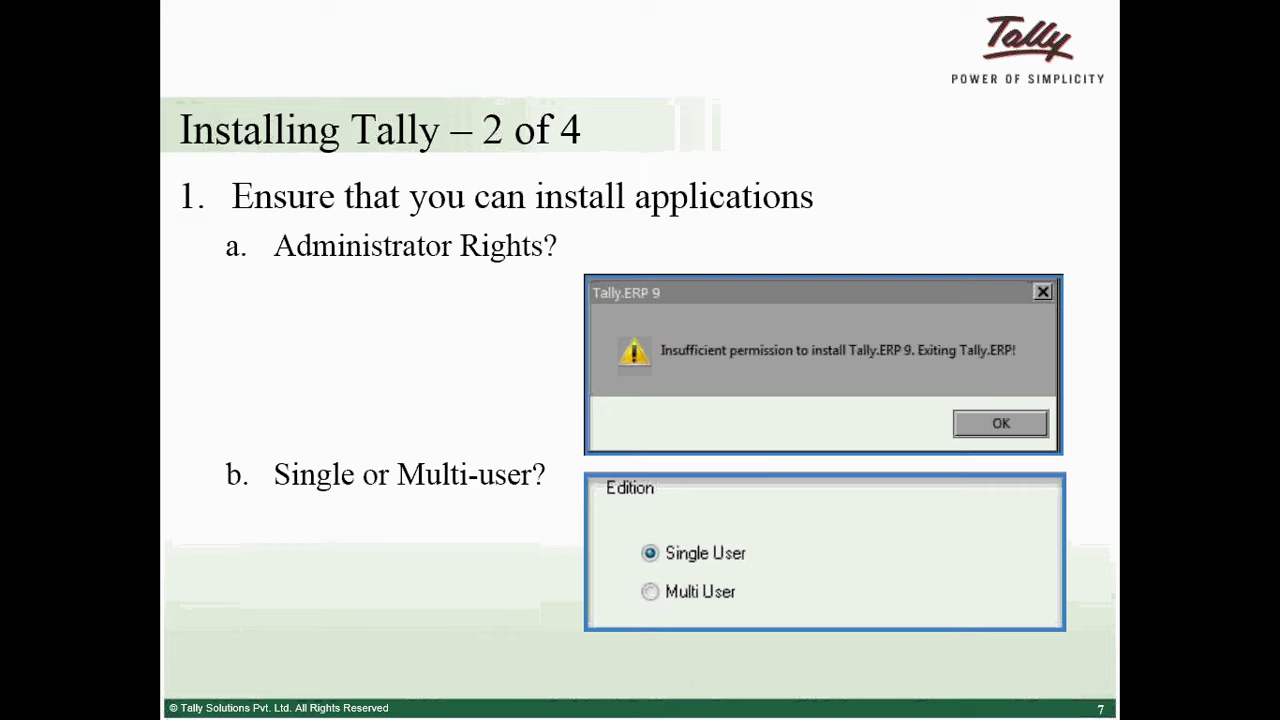
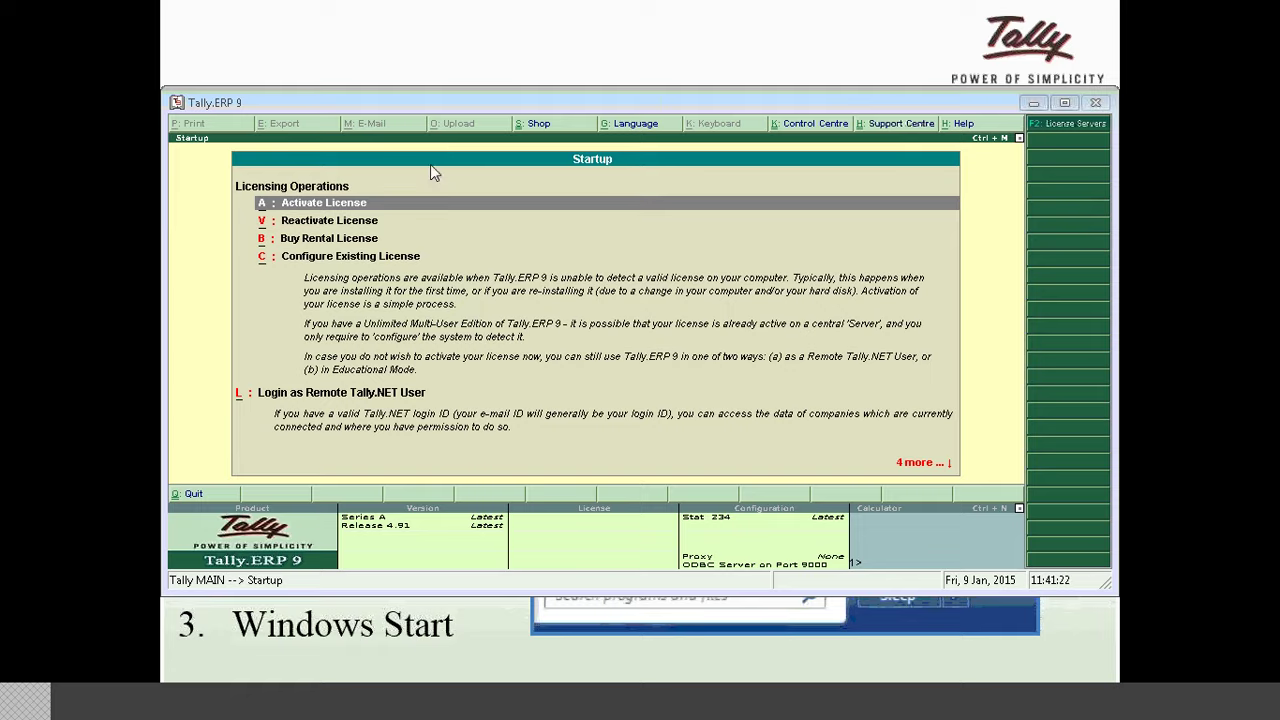
Maximise the Tally.ERP 9 window showing the Licensing Operations startup screen
click(1063, 104)
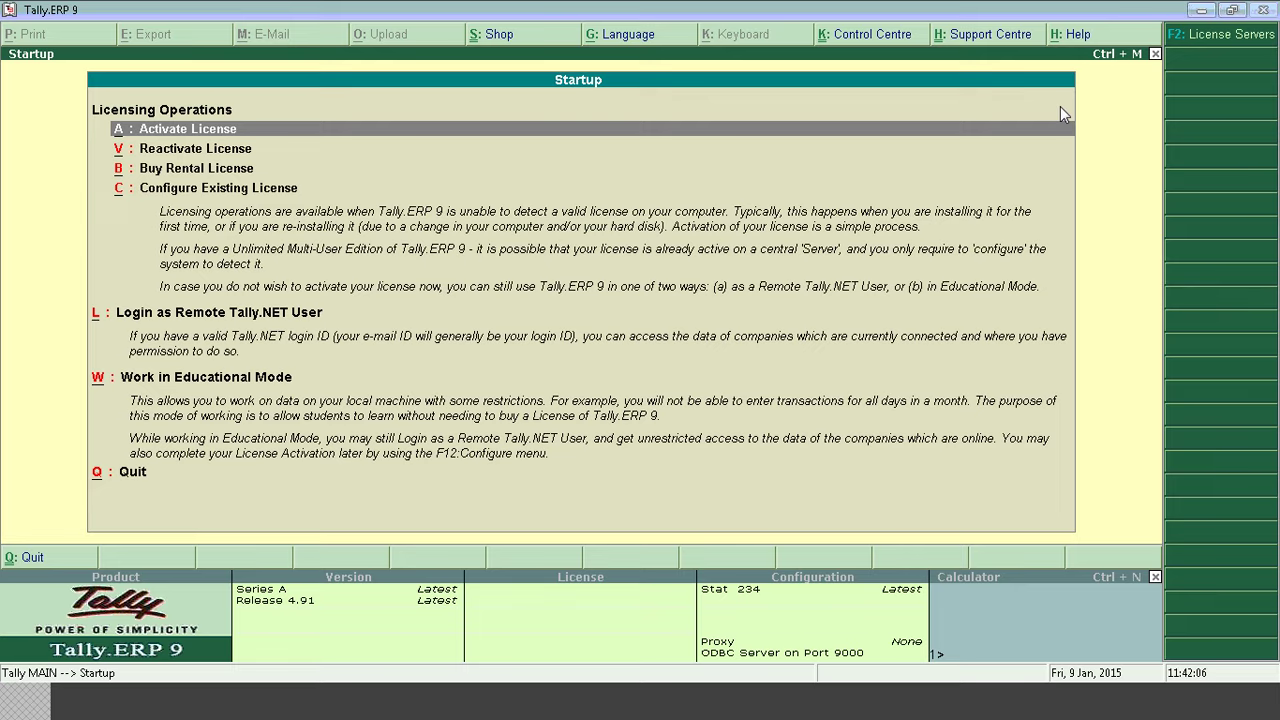
Browse the licensing options (reactivate, rental, configure, Tally.NET login, Educational Mode), then choose Activate License
key(Down)
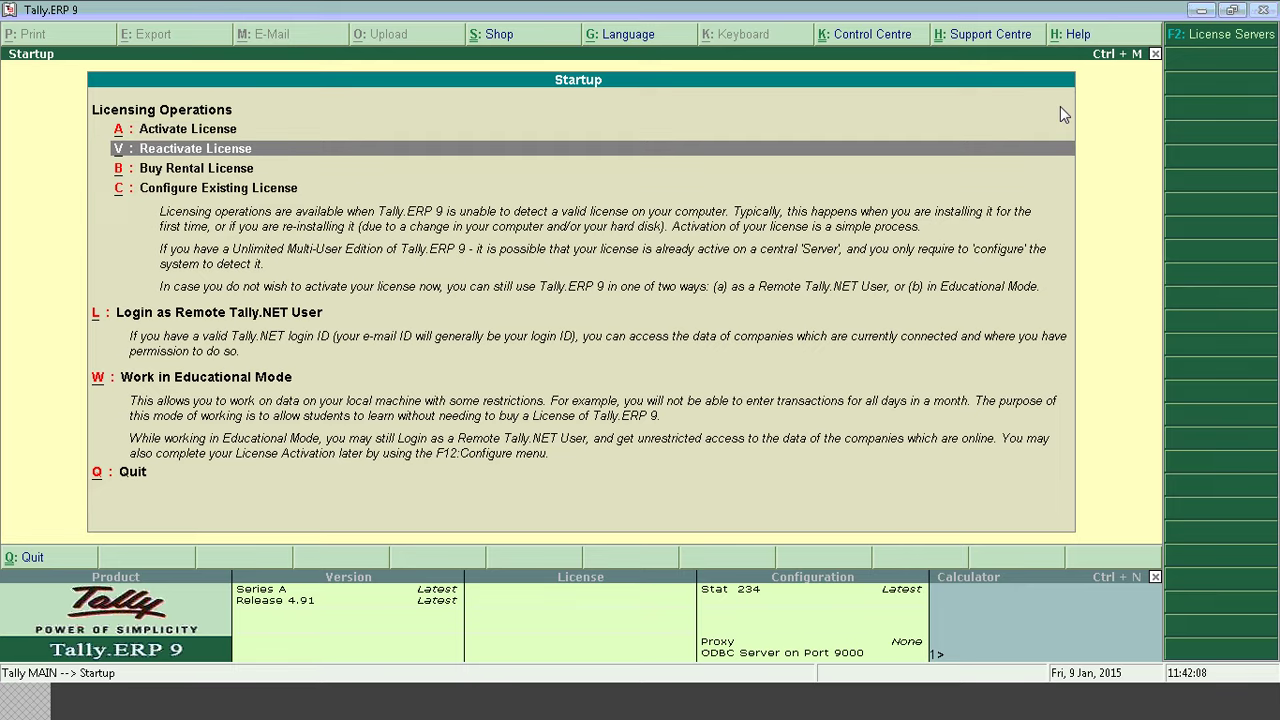
key(Down)
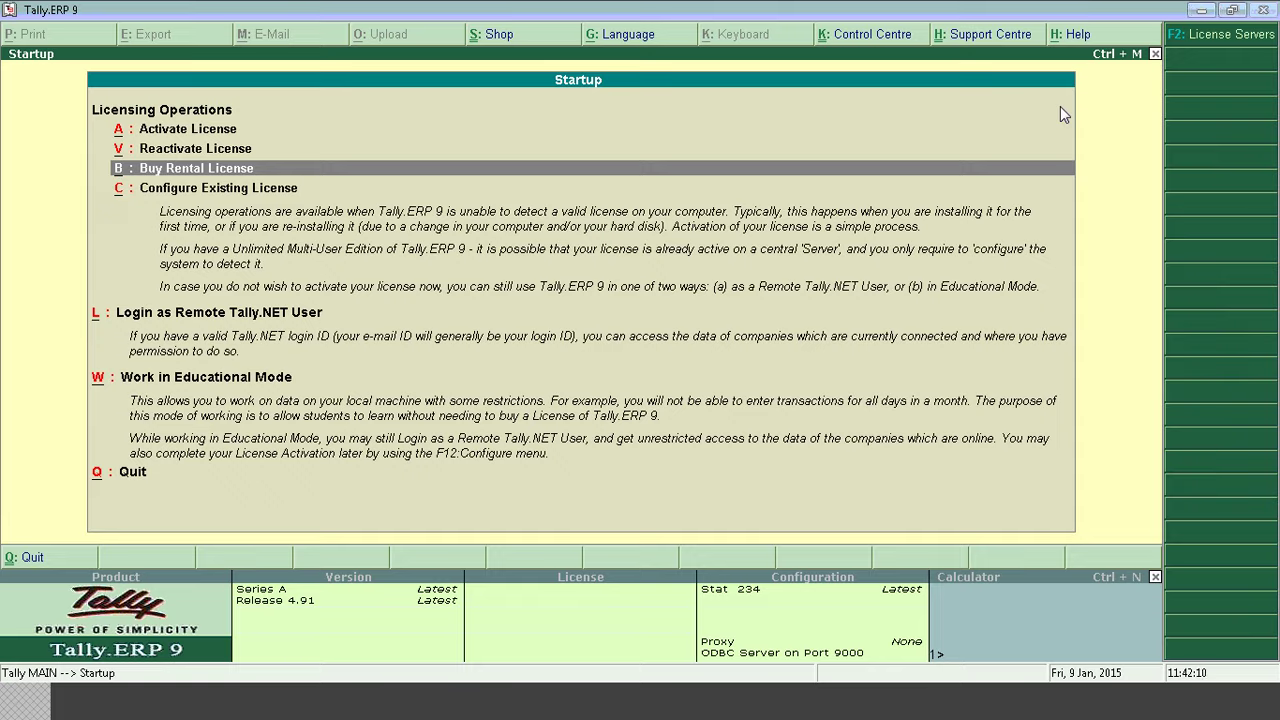
key(Down)
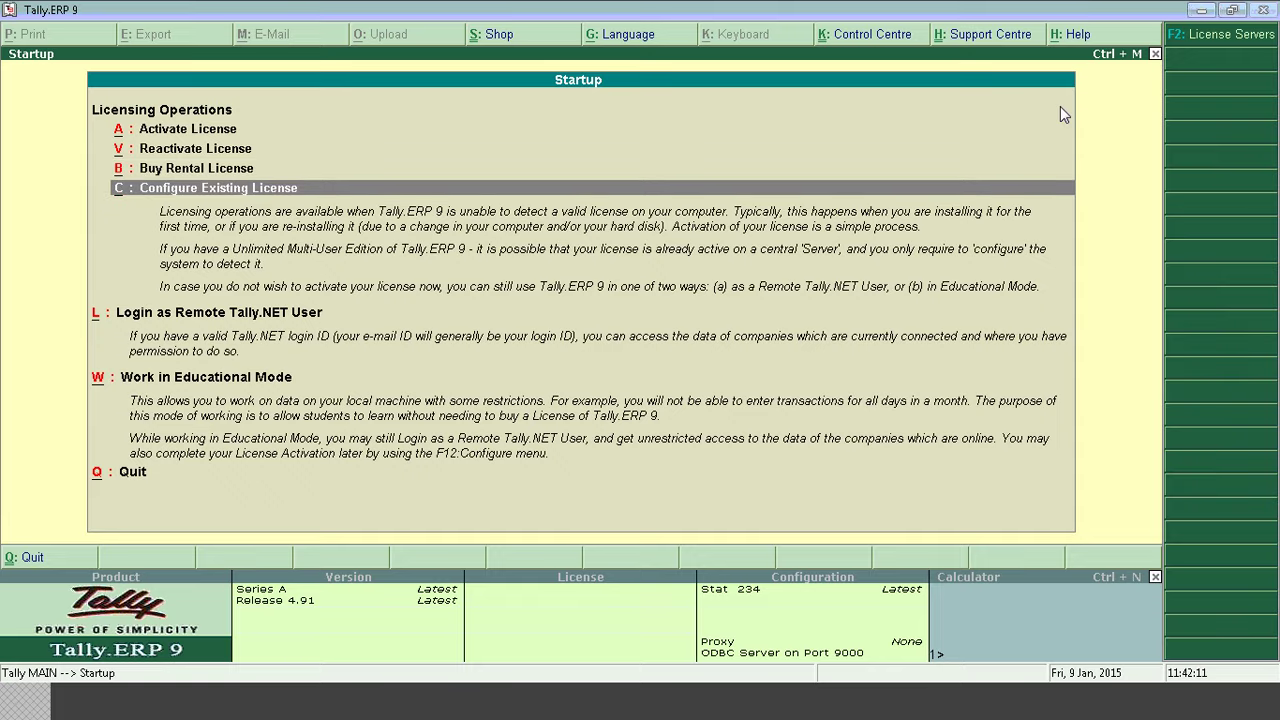
key(Down)
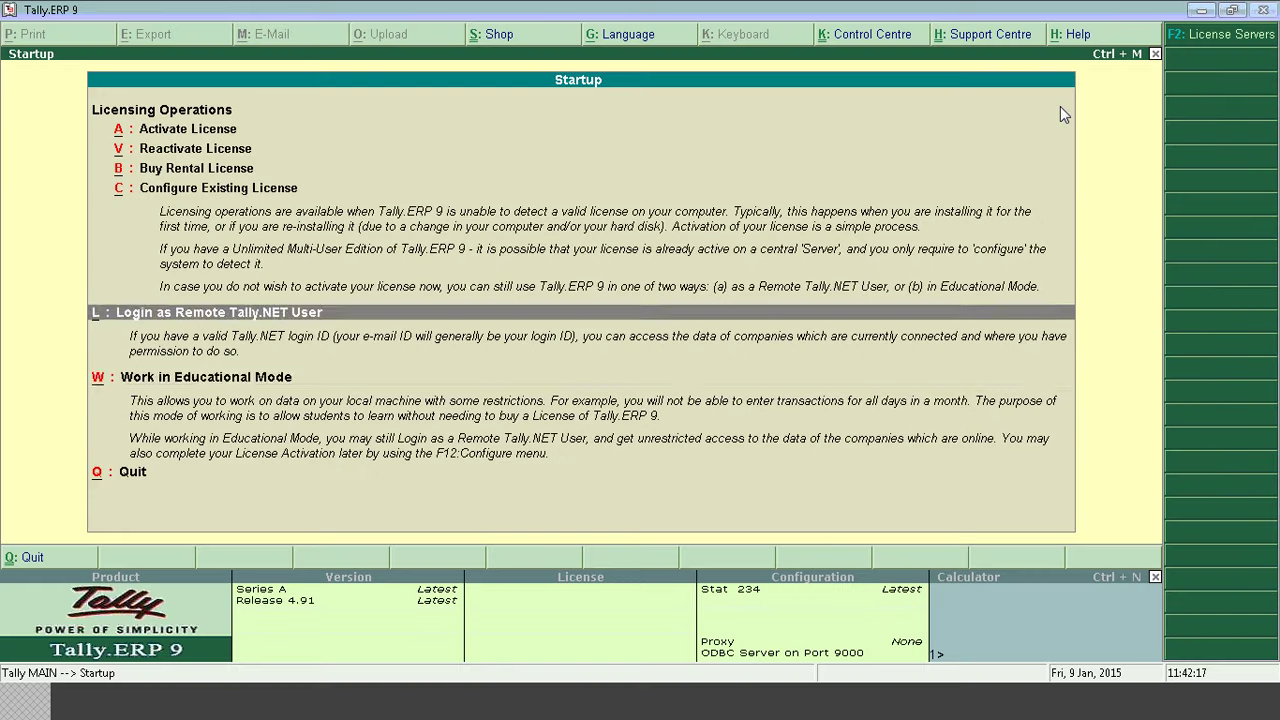
key(Down)
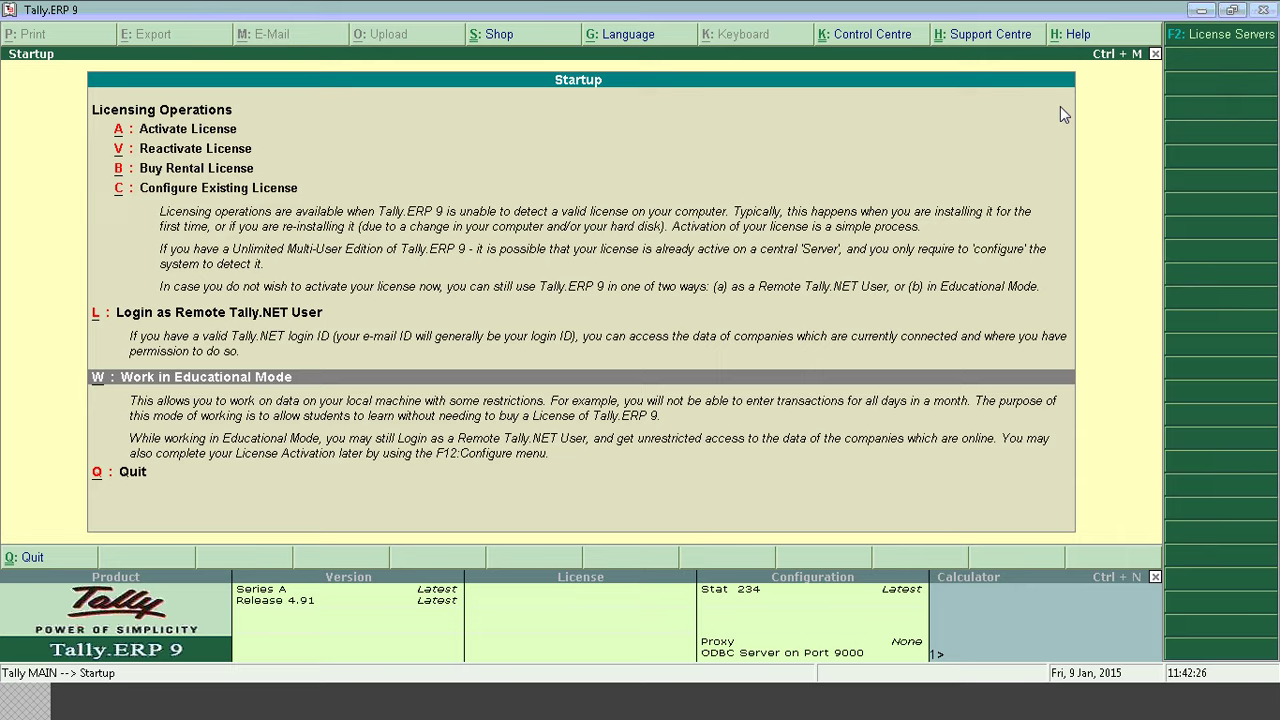
key(Up)
key(Down)
key(Up)
key(Down)
key(Down)
key(Up)
key(Up)
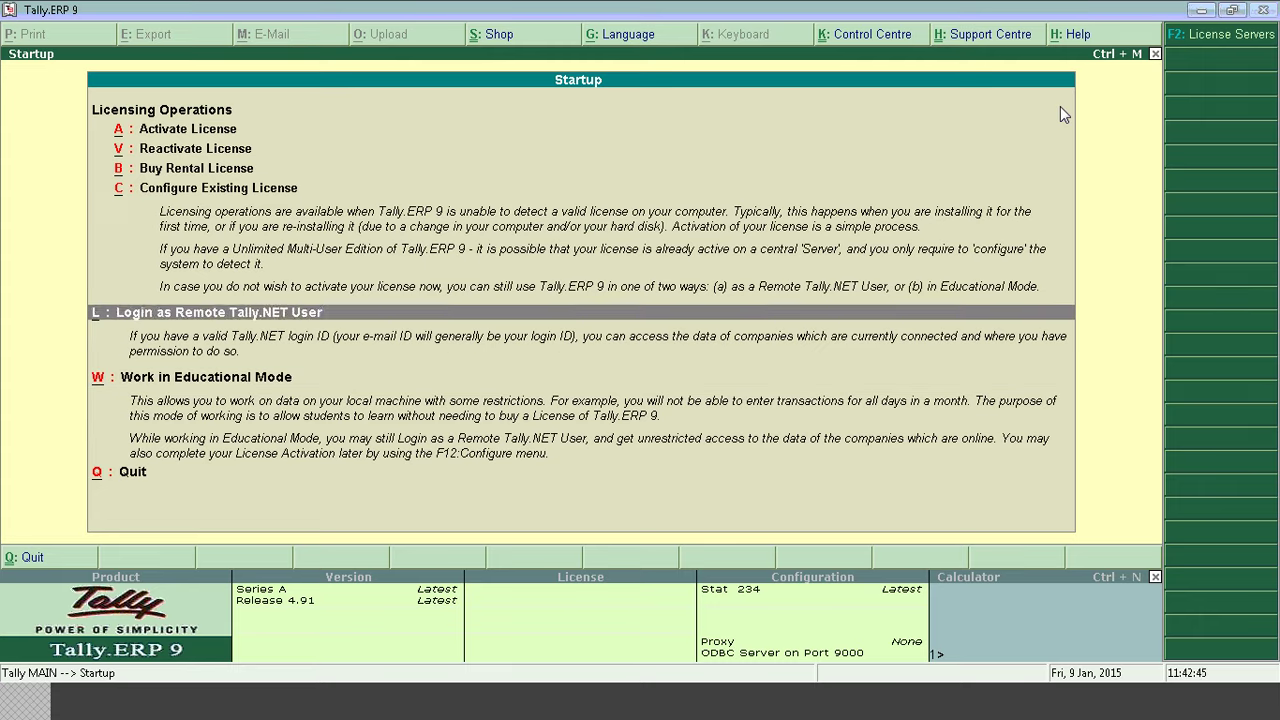
key(Up)
key(Up)
key(Up)
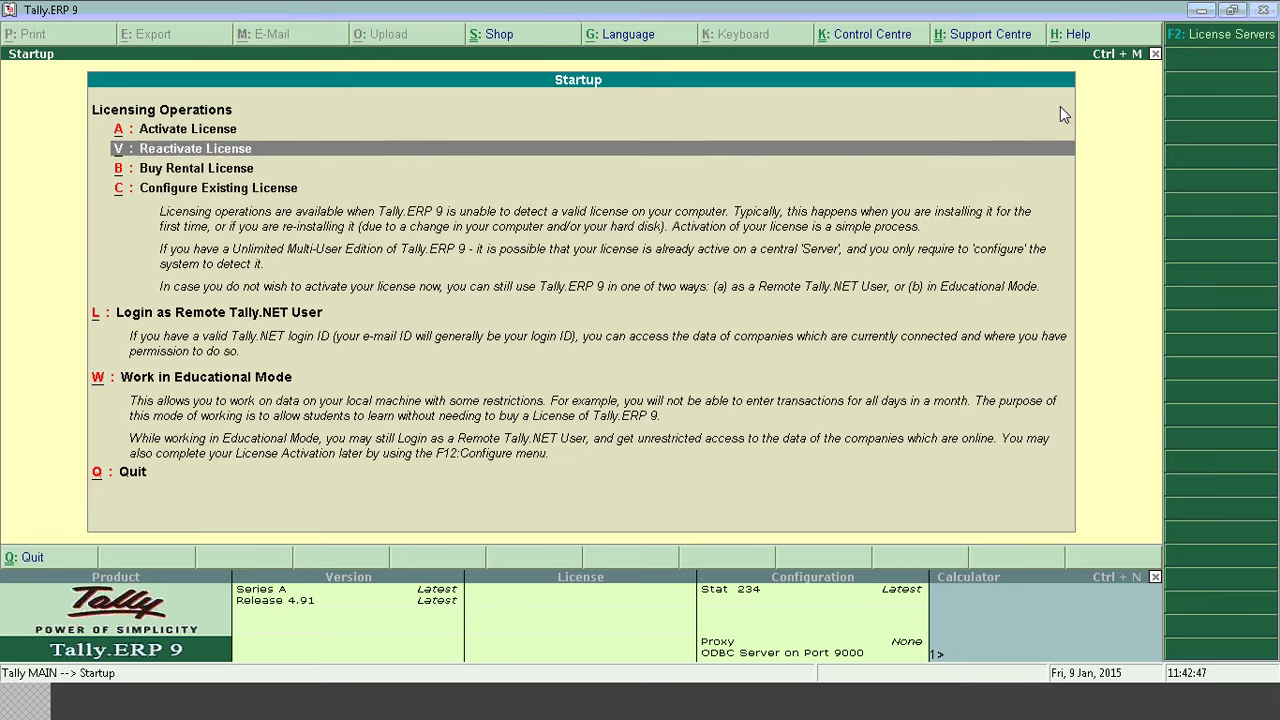
key(Up)
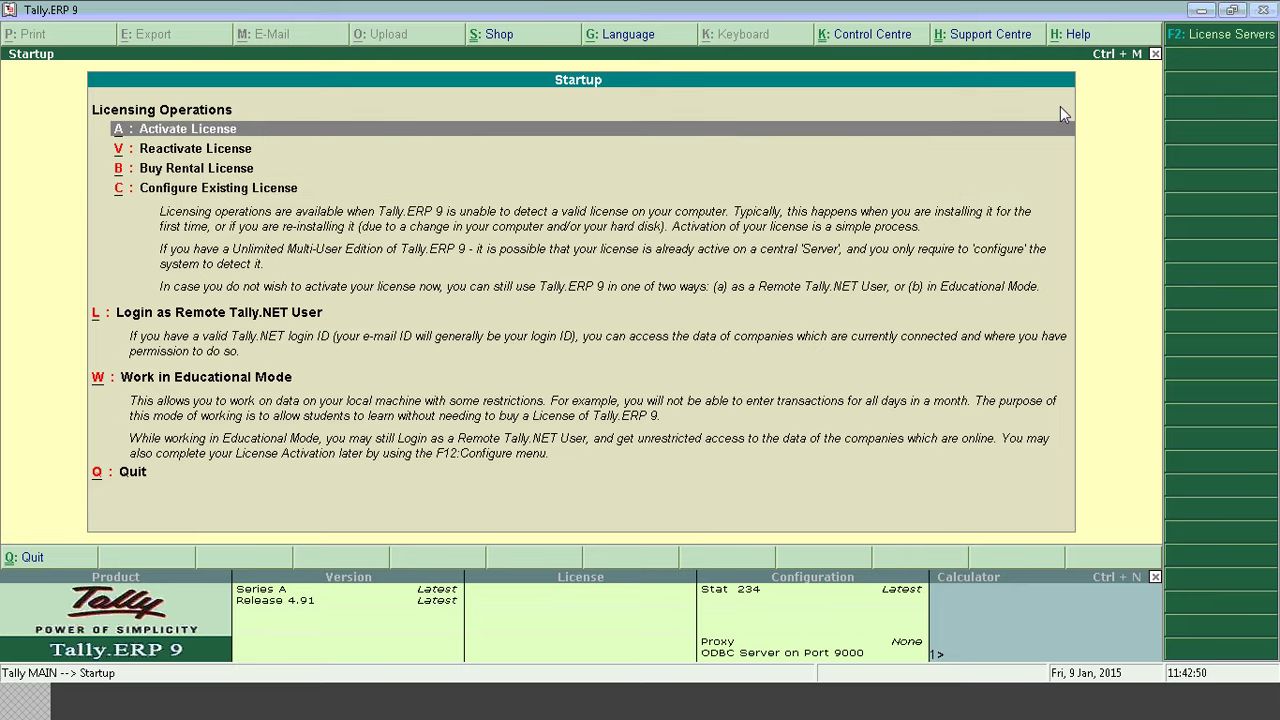
key(Return)
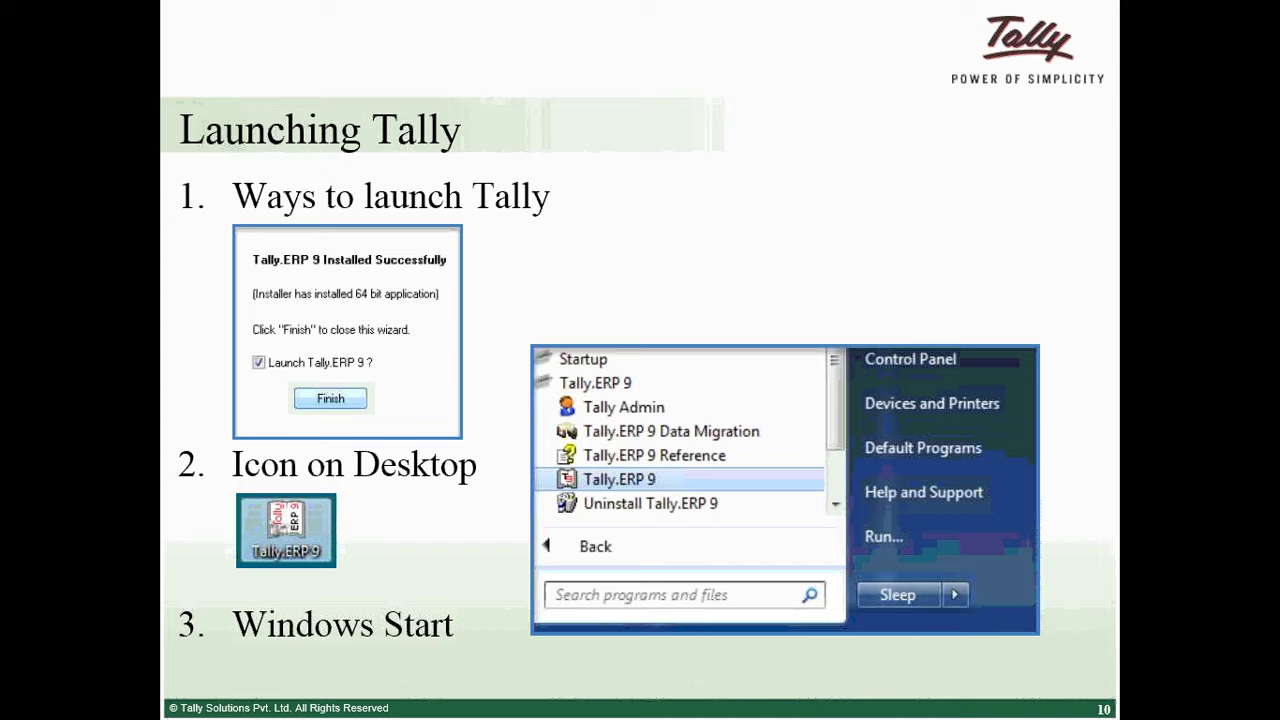
Switch from the PowerPoint slideshow back to the Tally.ERP 9 Activate License form
key(alt+Tab)
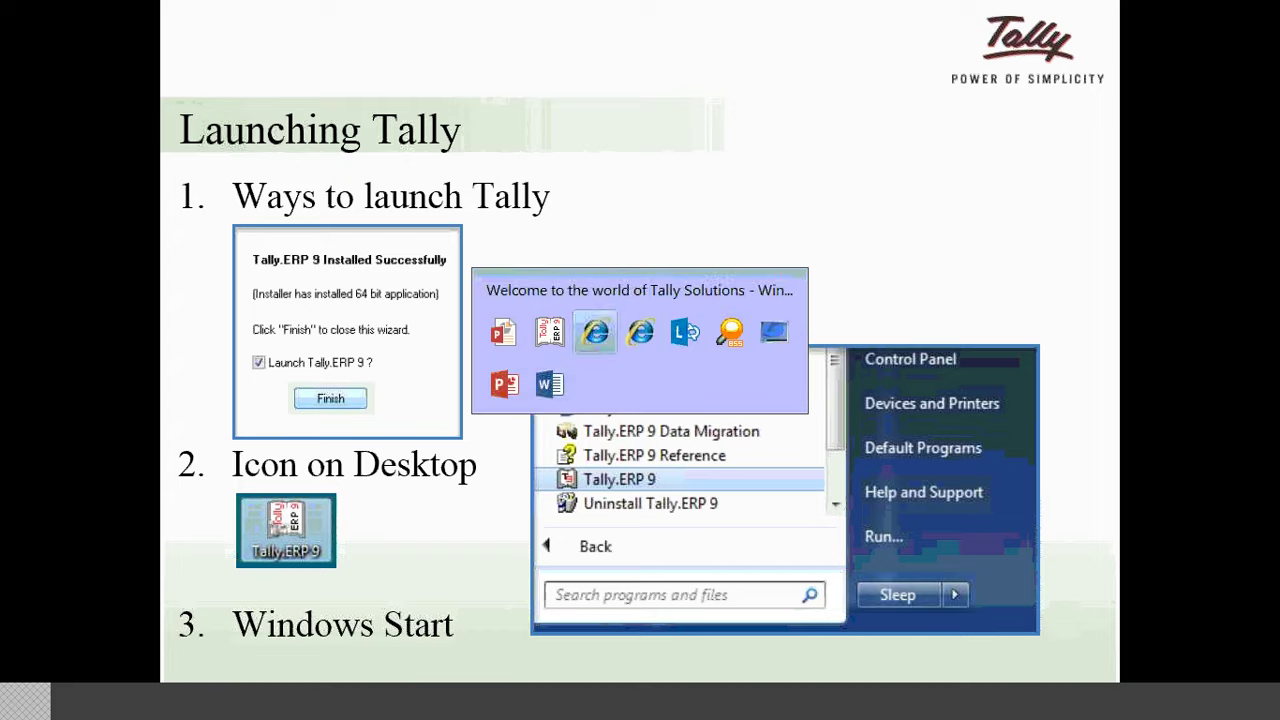
key(alt+Tab)
key(alt+Tab)
key(alt+Tab)
key(alt+Tab)
key(alt+Tab)
key(alt+Tab)
key(alt+Tab)
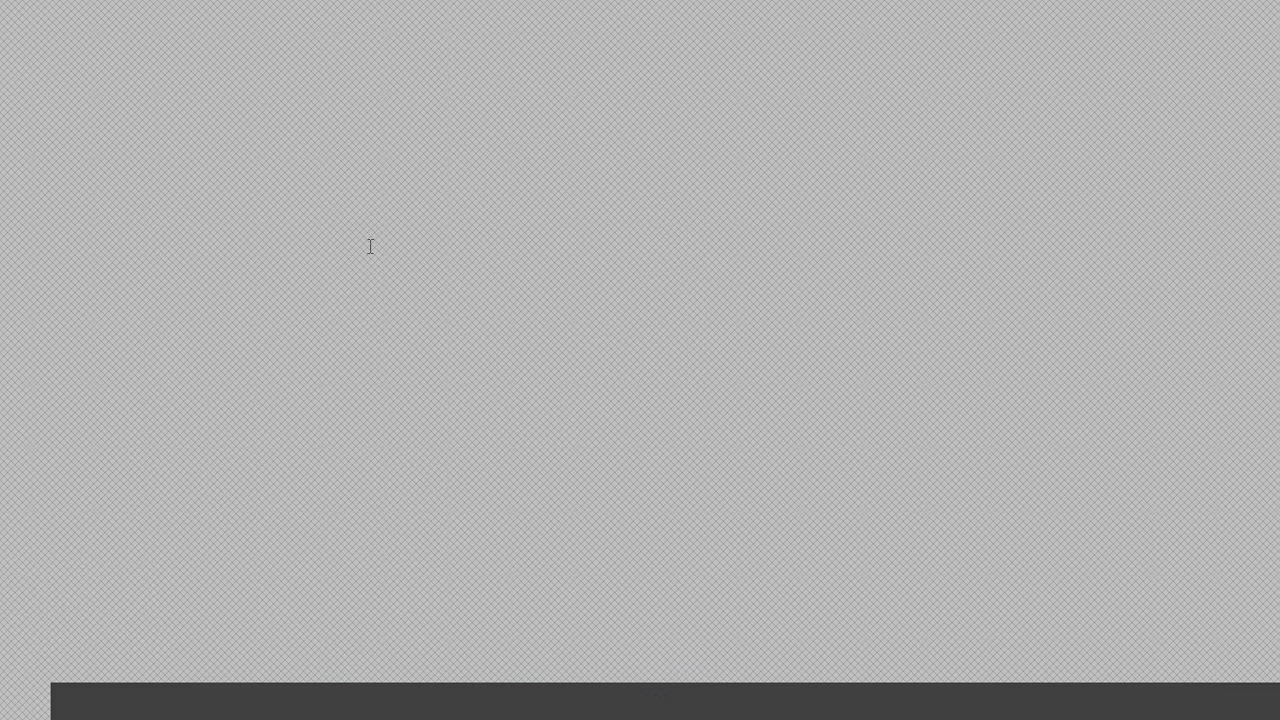
key(alt+Tab)
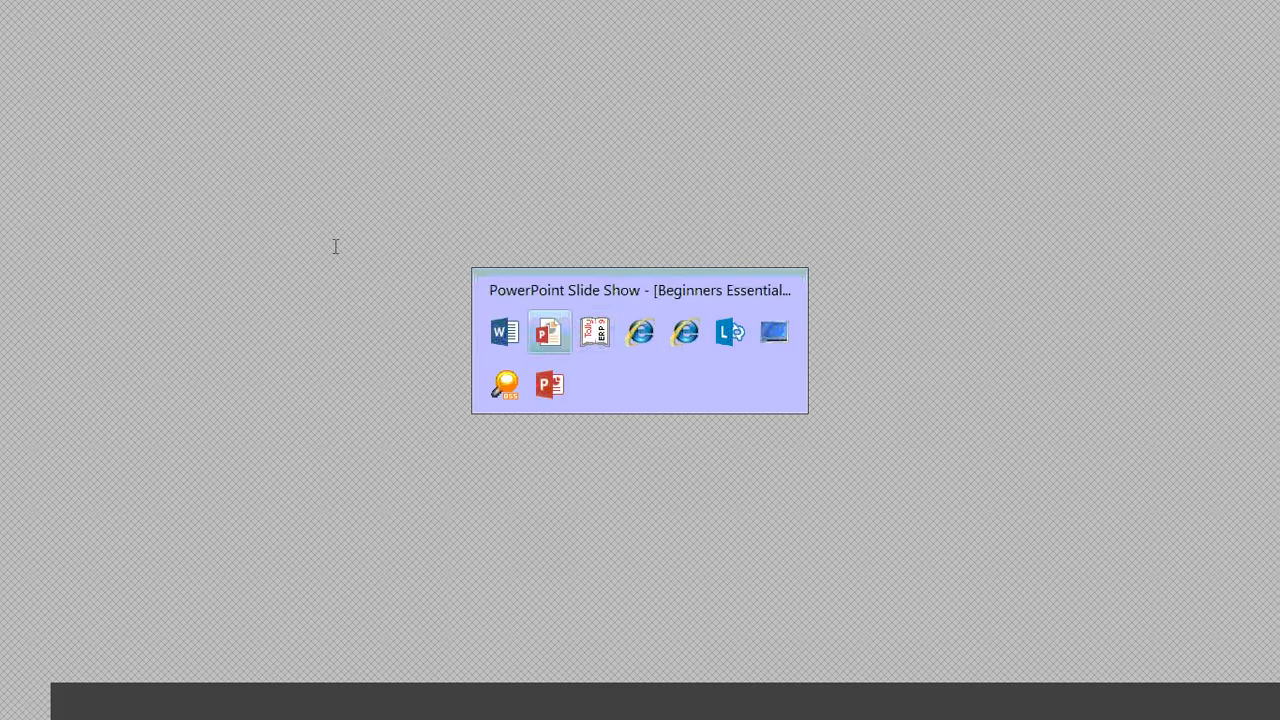
key(alt+Tab)
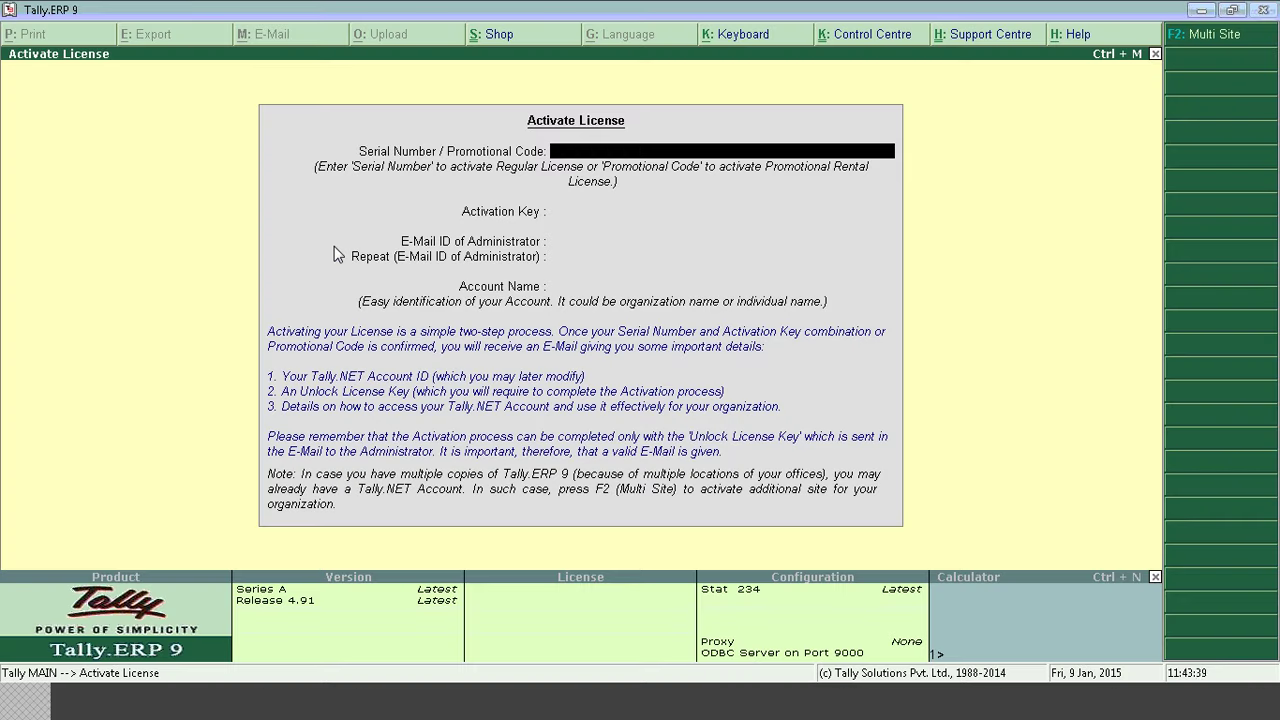
Paste the serial number and activation key into their fields, trimming the extra characters
key(ctrl+alt+v)
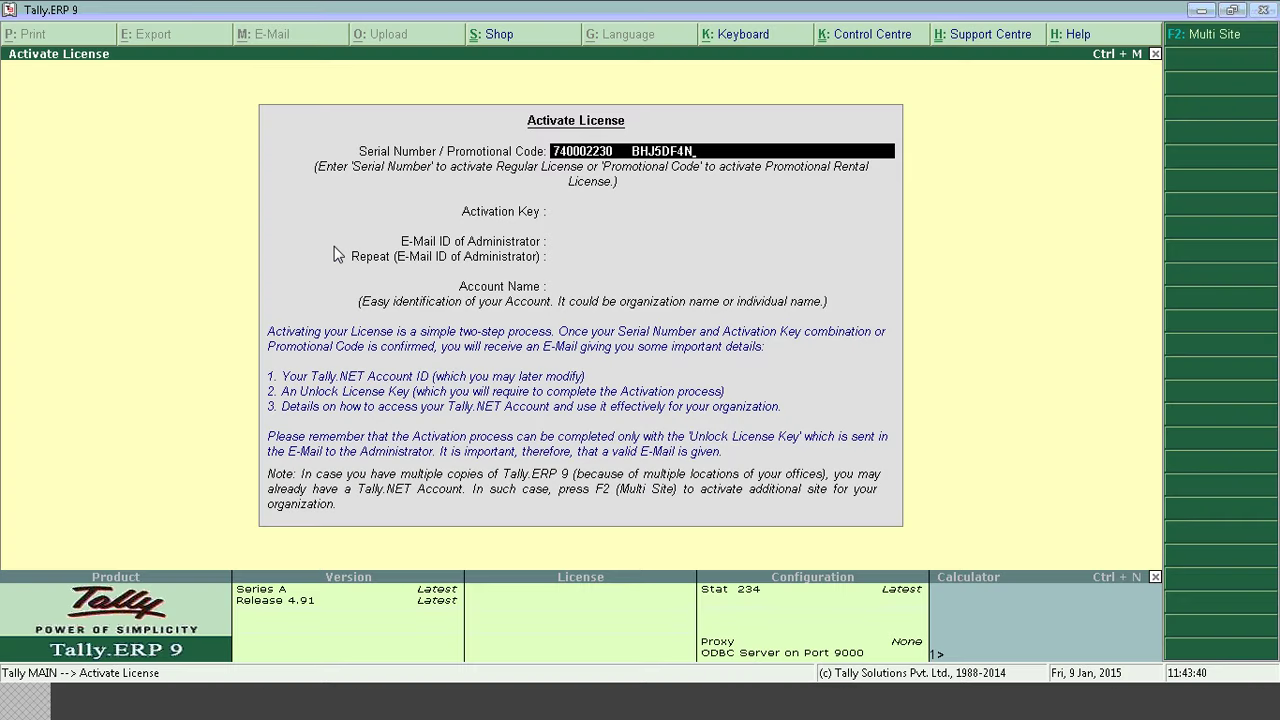
key(BackSpace)
key(BackSpace)
key(BackSpace)
key(BackSpace)
key(BackSpace)
key(BackSpace)
key(BackSpace)
key(BackSpace)
key(Return)
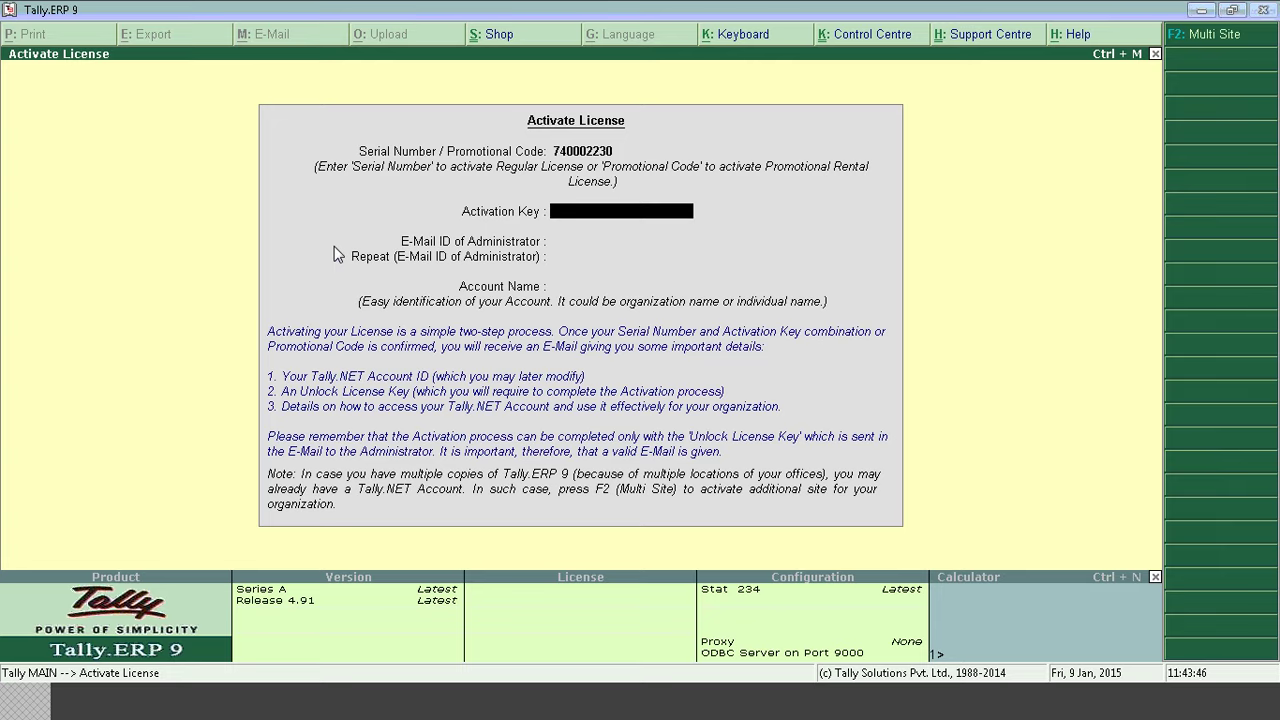
key(ctrl+alt+v)
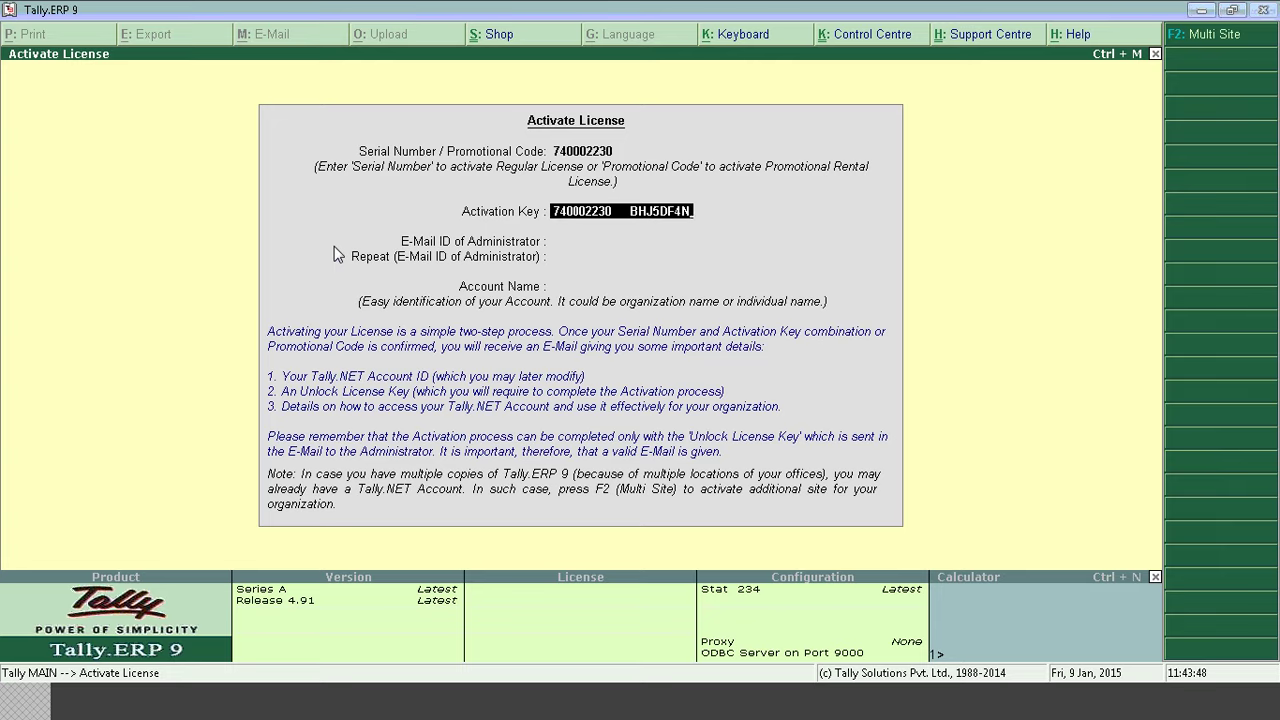
key(Delete)
key(Delete)
key(Delete)
key(Delete)
key(Delete)
key(Delete)
key(Delete)
key(Delete)
key(Delete)
key(Delete)
key(Delete)
key(Delete)
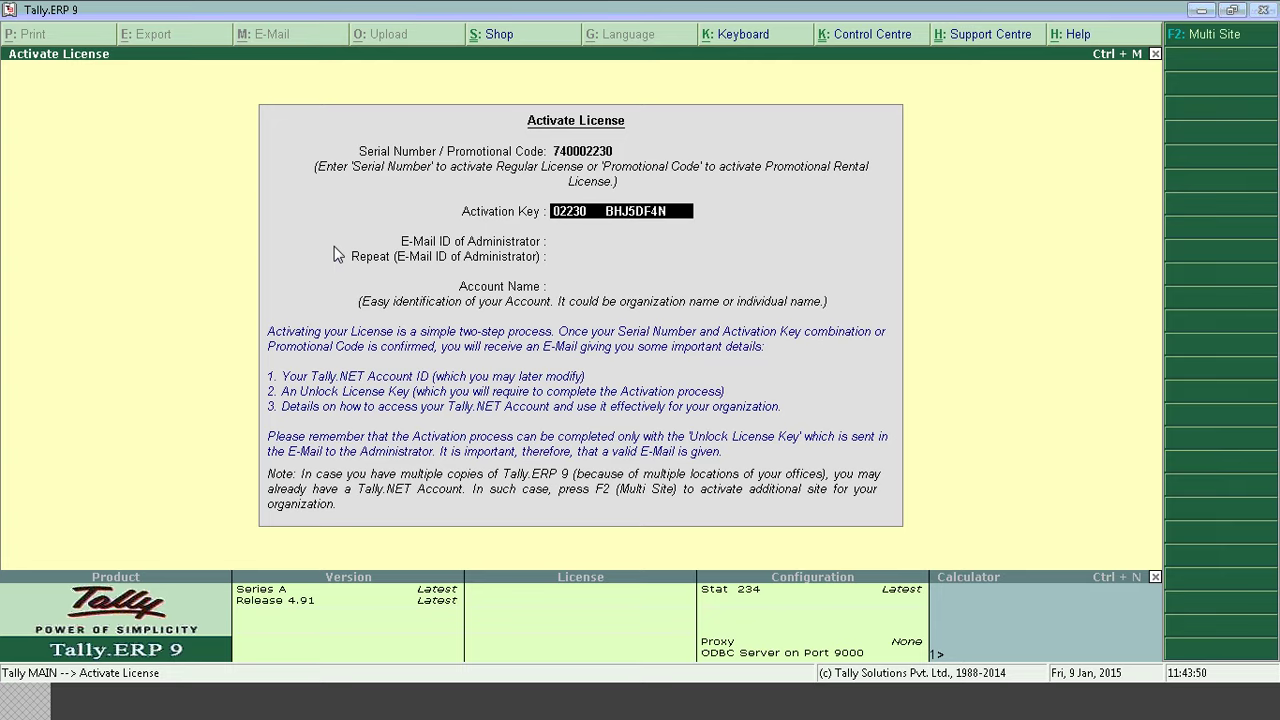
key(Delete)
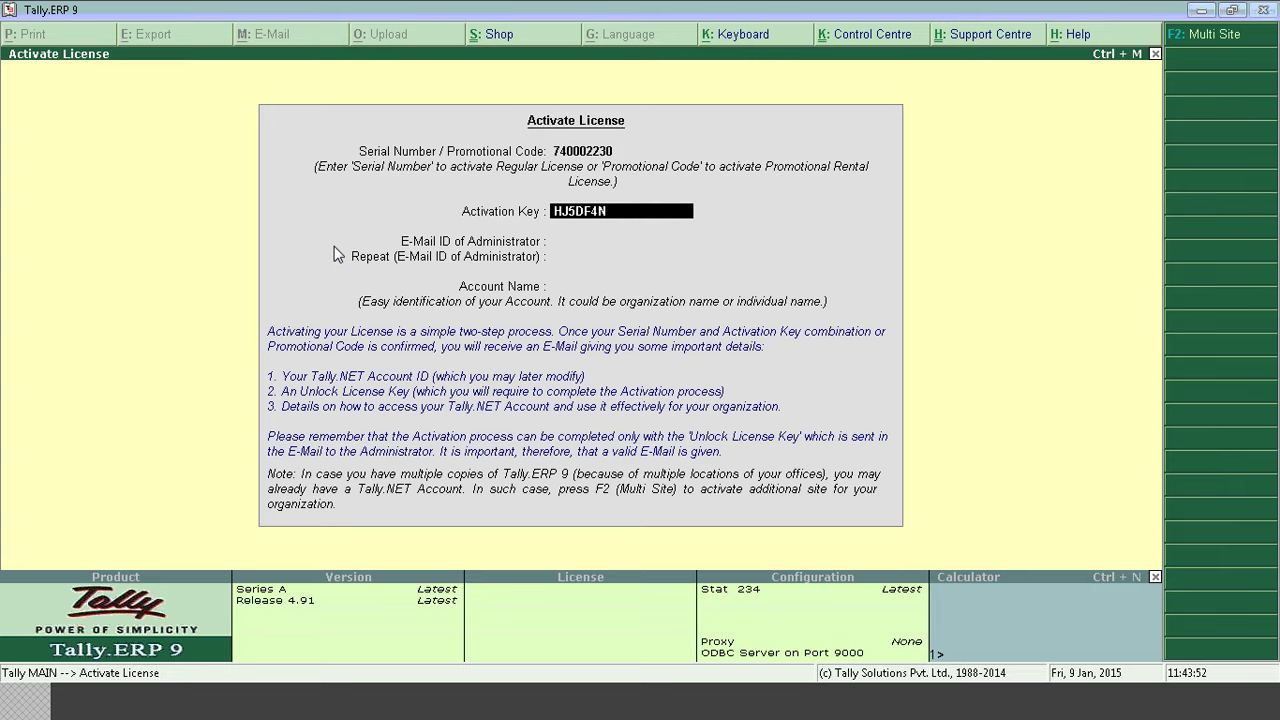
text(B)
key(Return)
Enter the administrator e-mail twice and the account name, then submit the activation request
text(nisha)
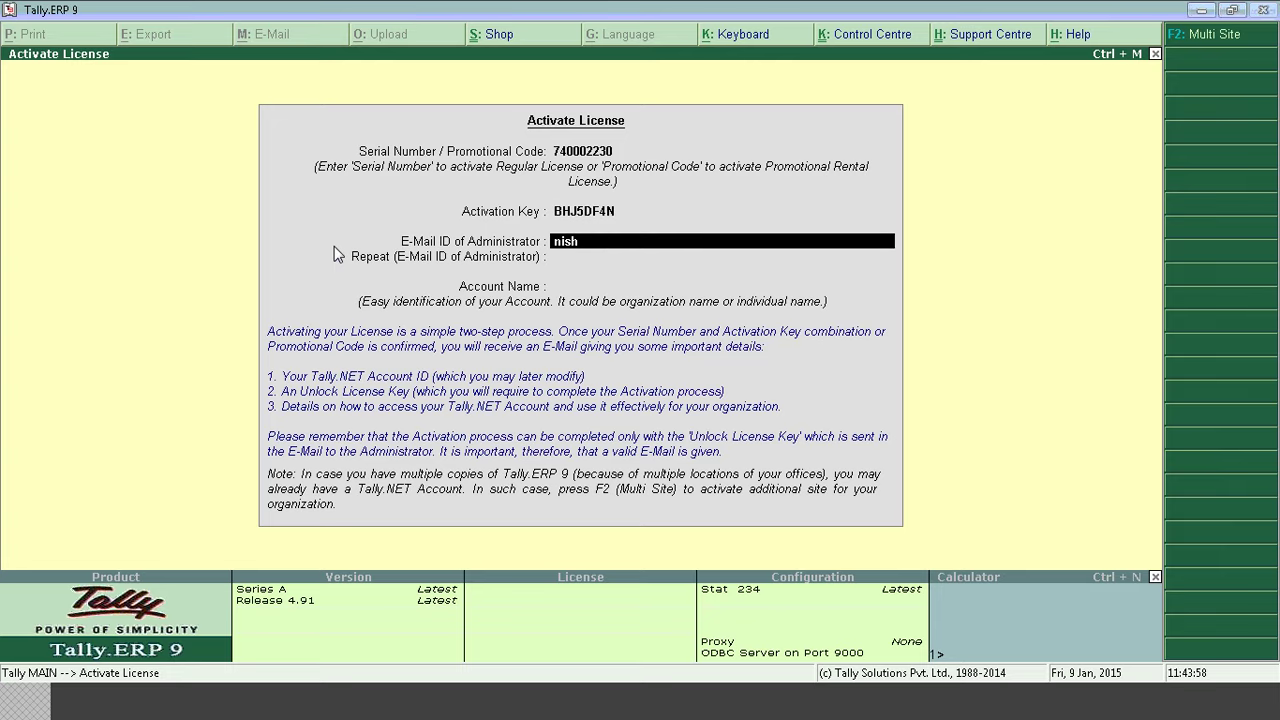
key(BackSpace)
key(BackSpace)
key(BackSpace)
key(BackSpace)
key(BackSpace)
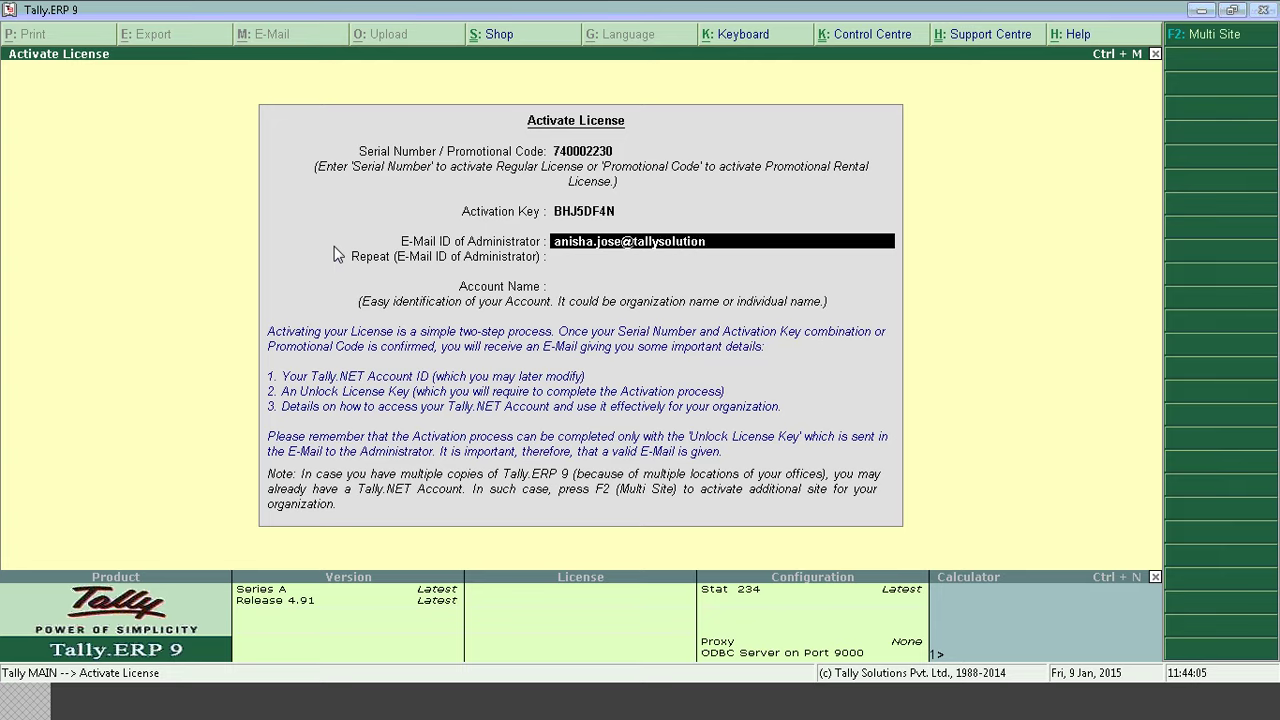
key(Return)
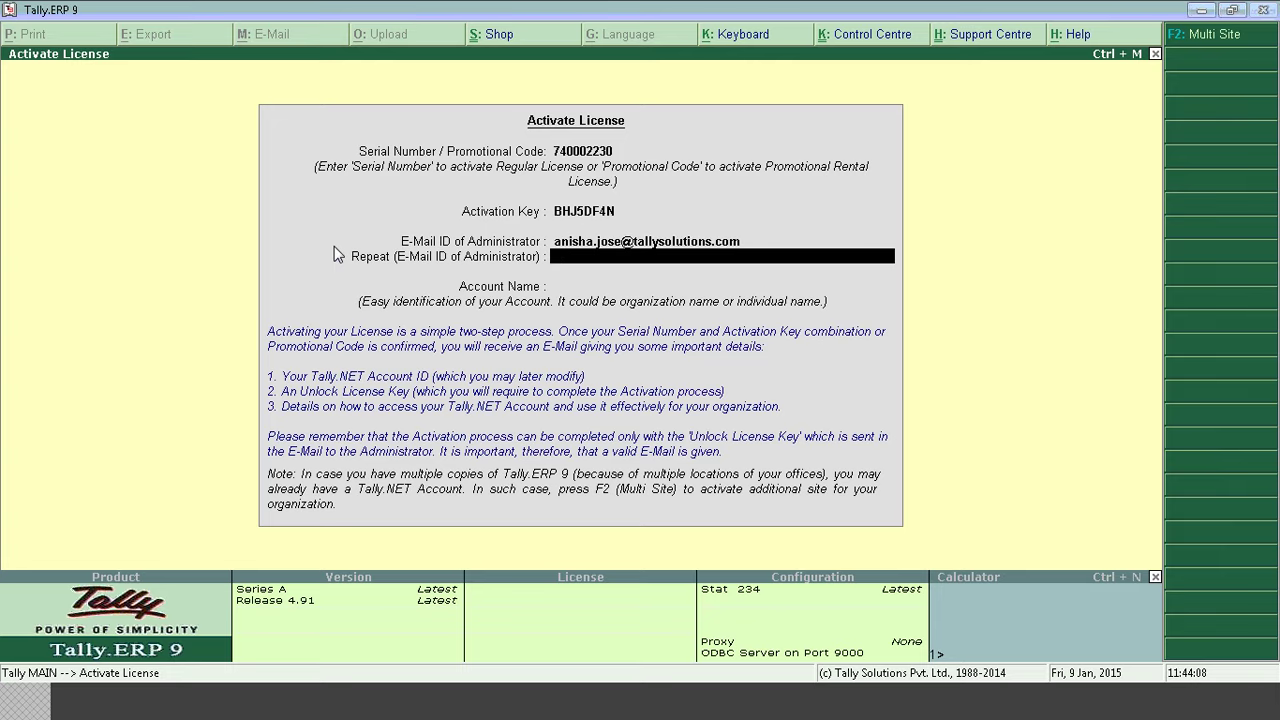
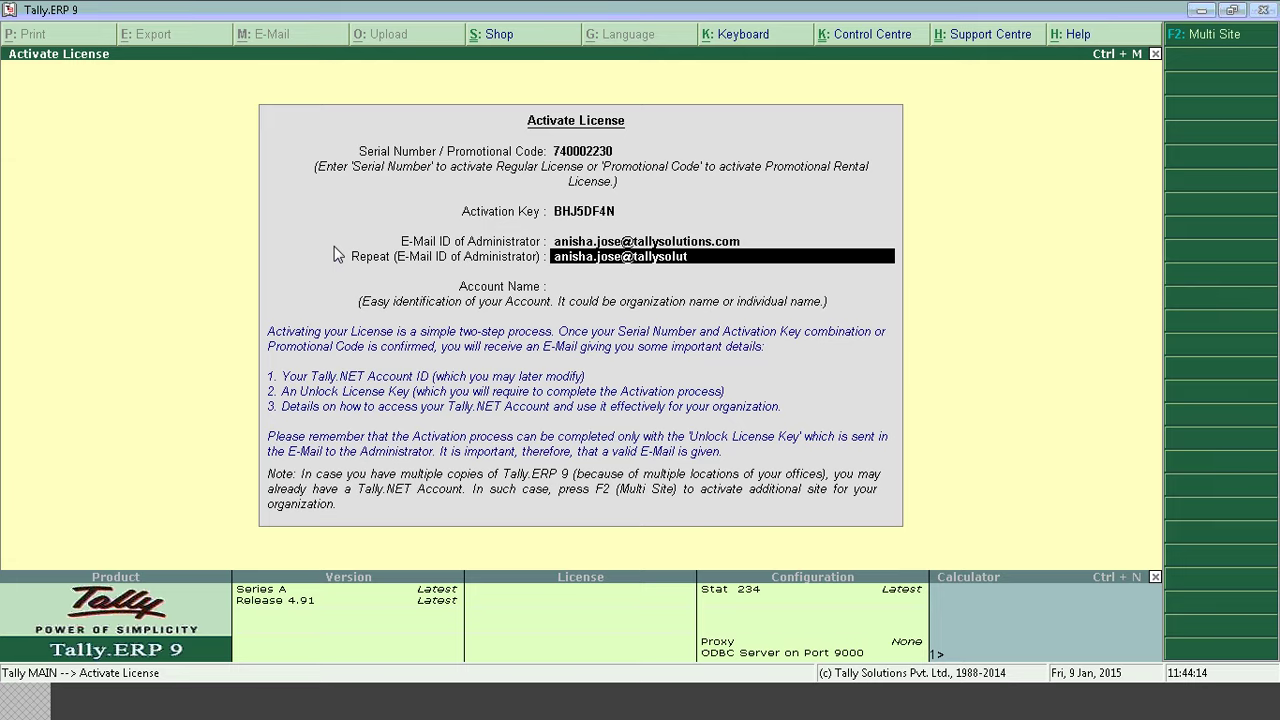
key(Return)
text(anisha)
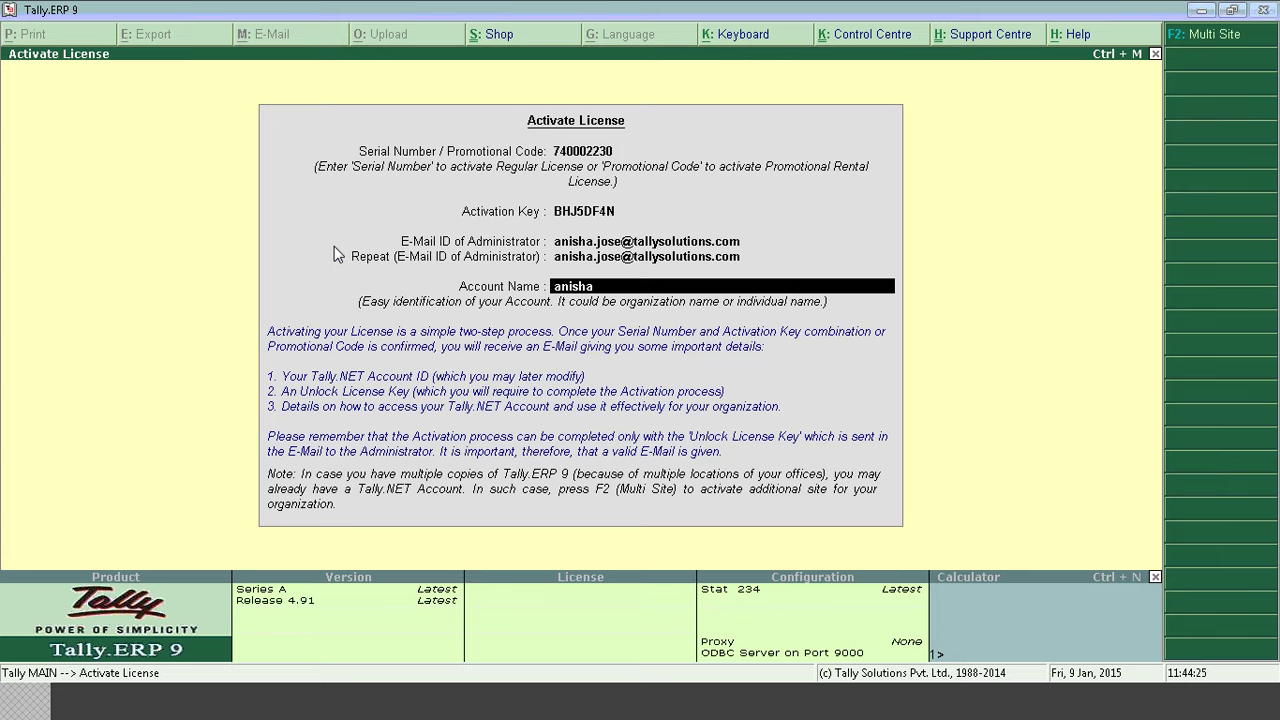
key(Return)
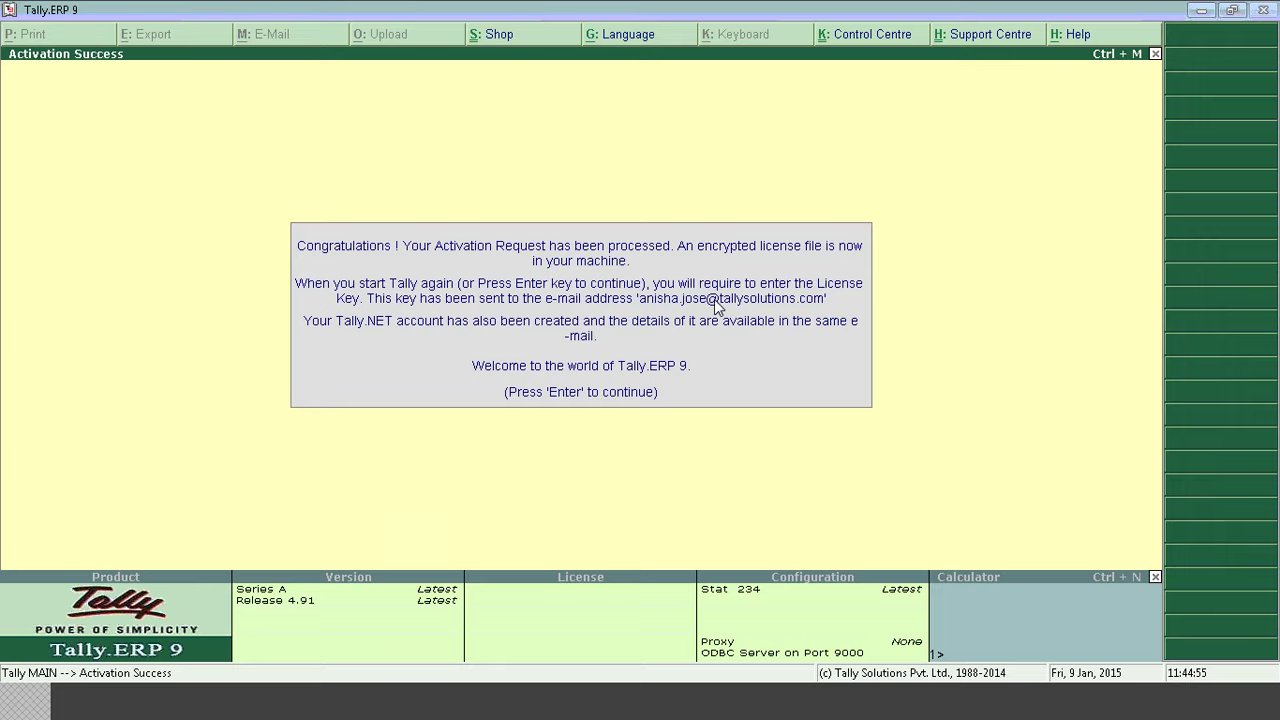
Continue past the Activation Success message to the Unlock License prompt
key(Return)
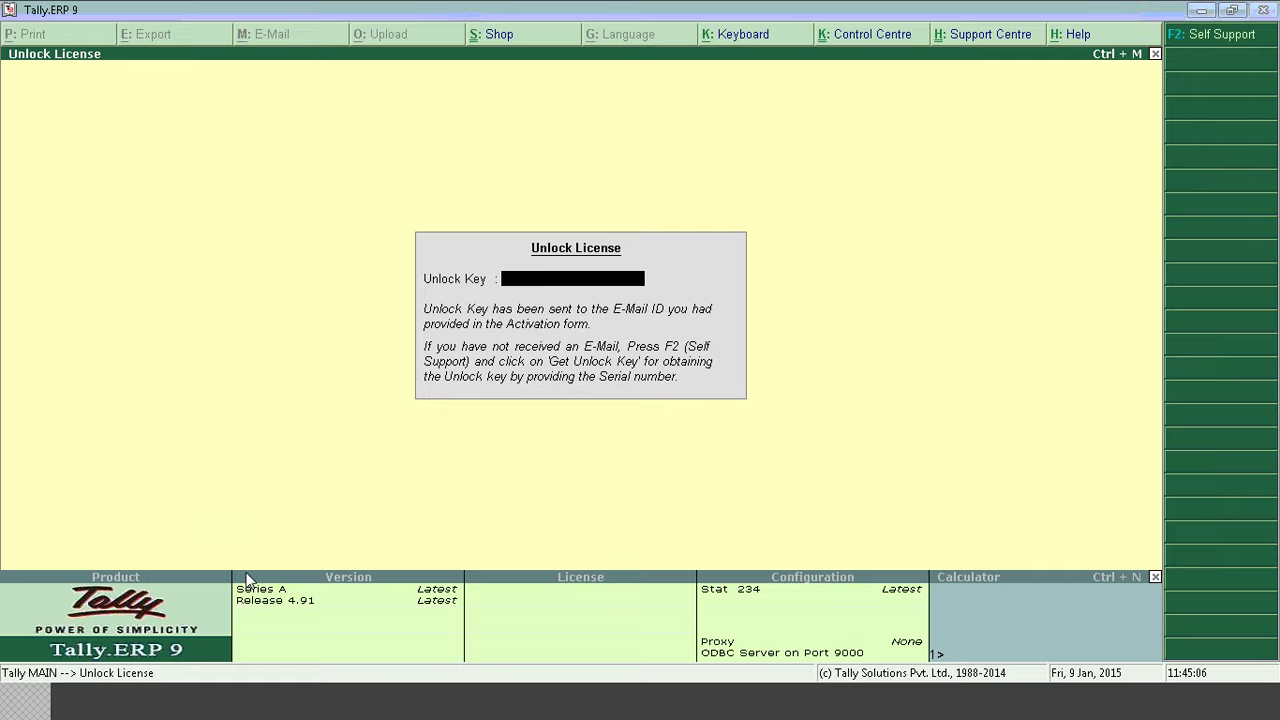
key(alt+Tab)
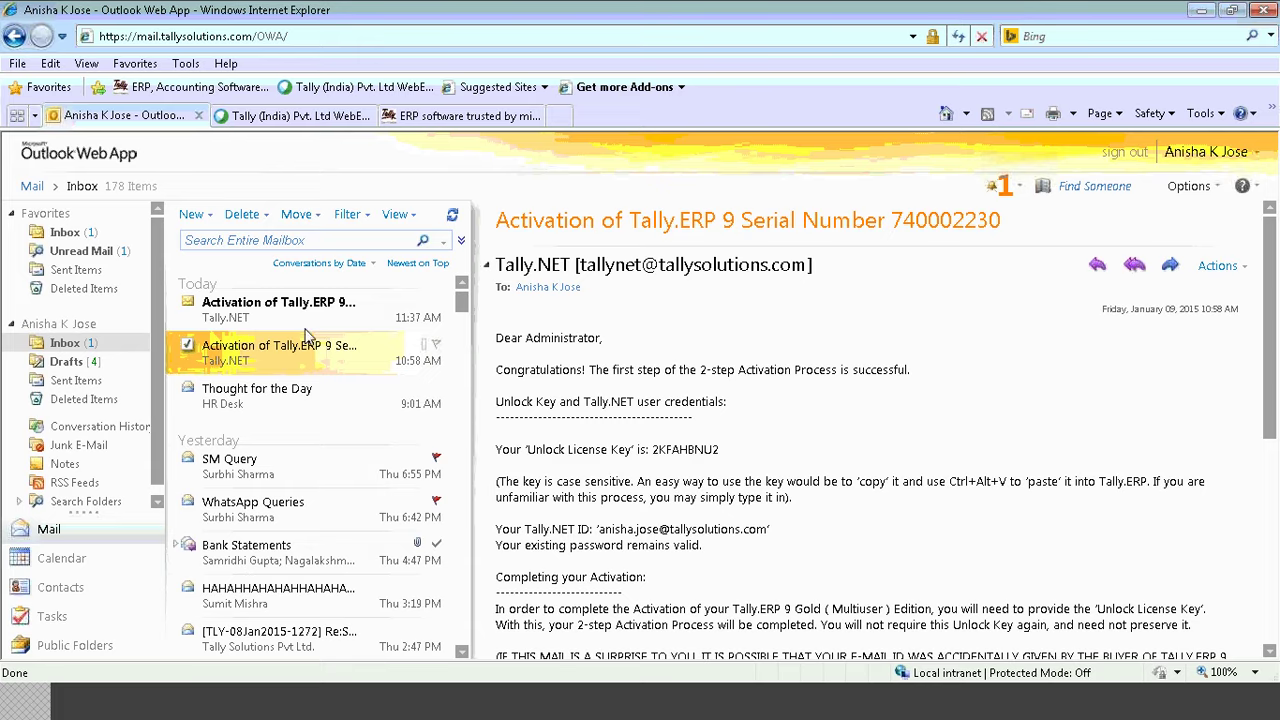
click(306, 322)
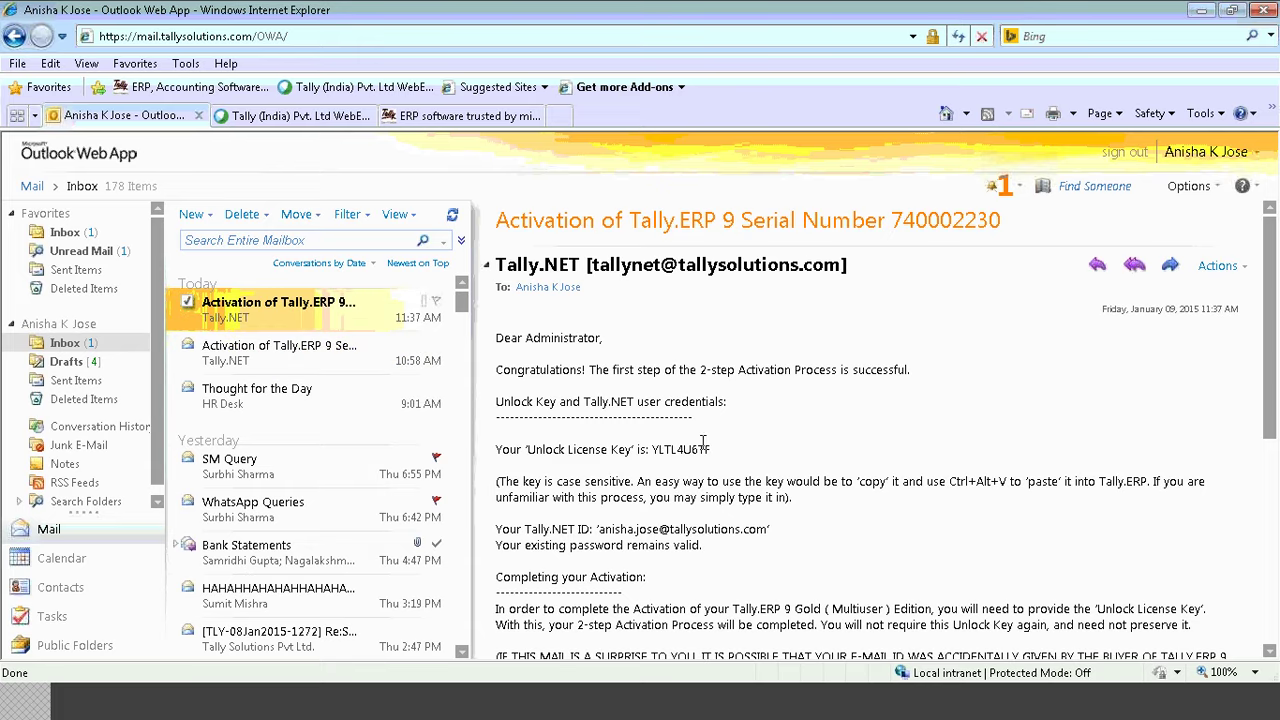
drag(714, 449, 652, 449)
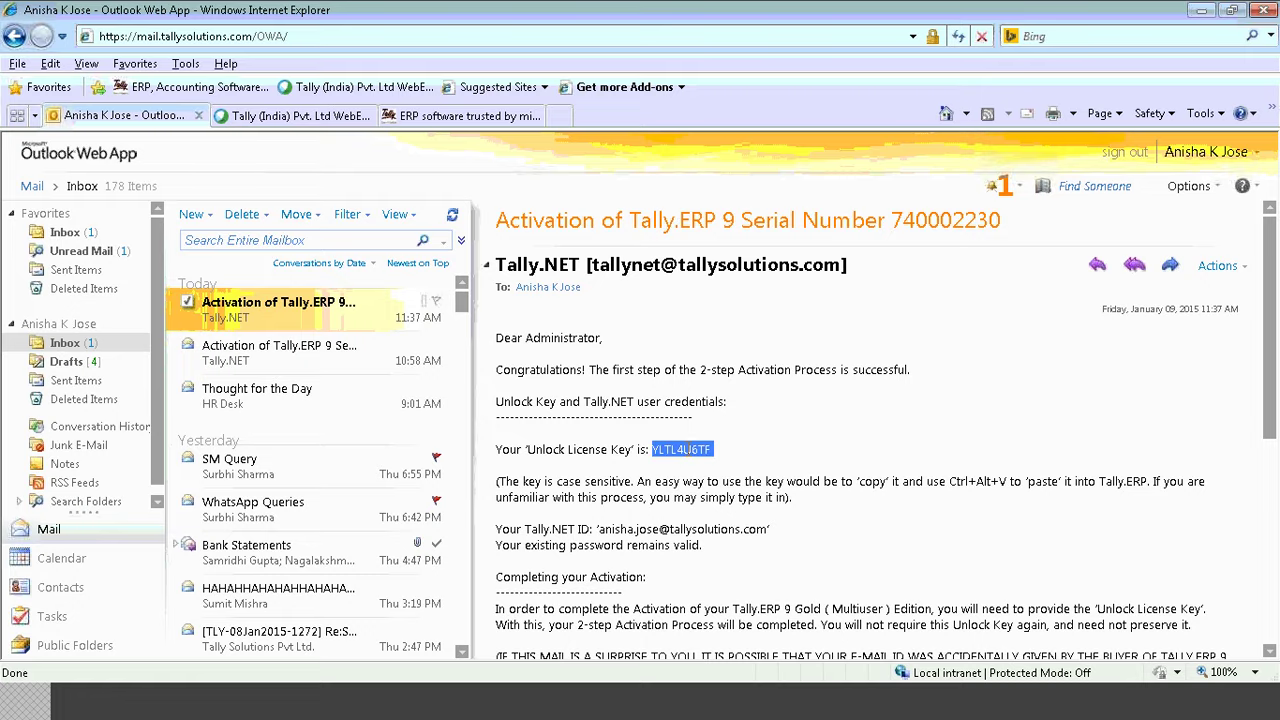
key(alt+Tab)
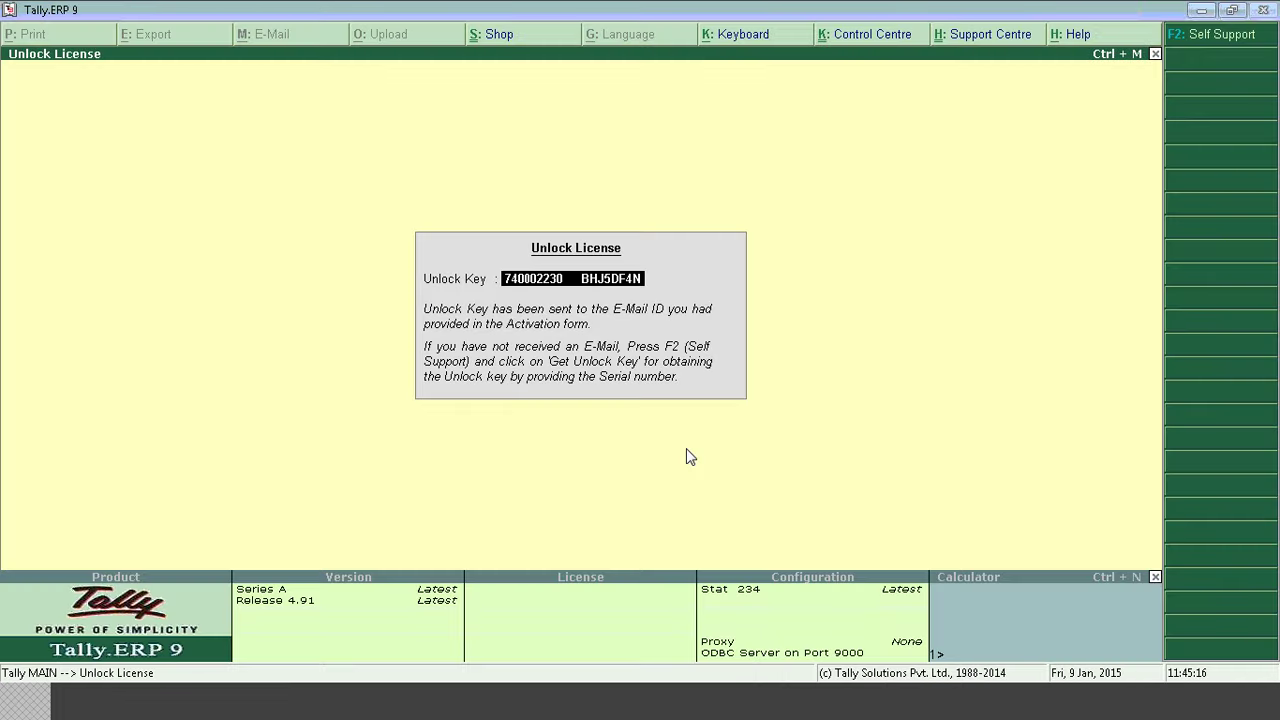
key(alt+Tab)
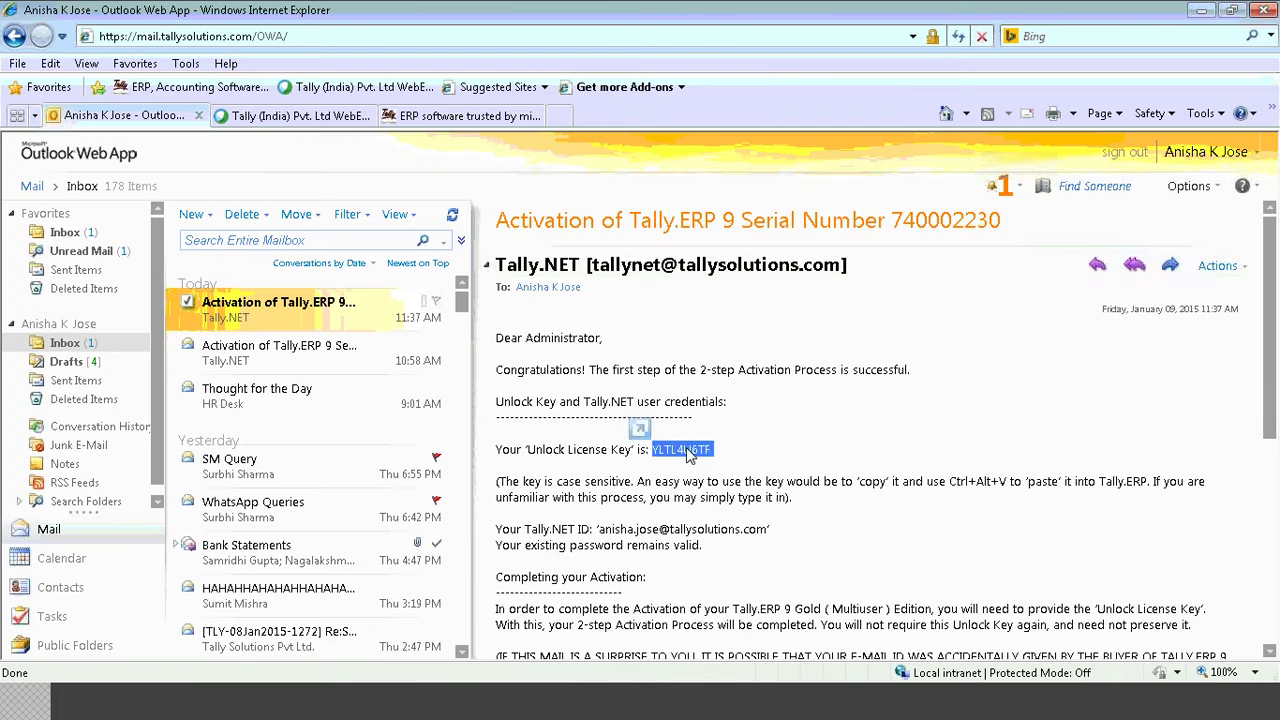
click(714, 449)
drag(714, 449, 656, 453)
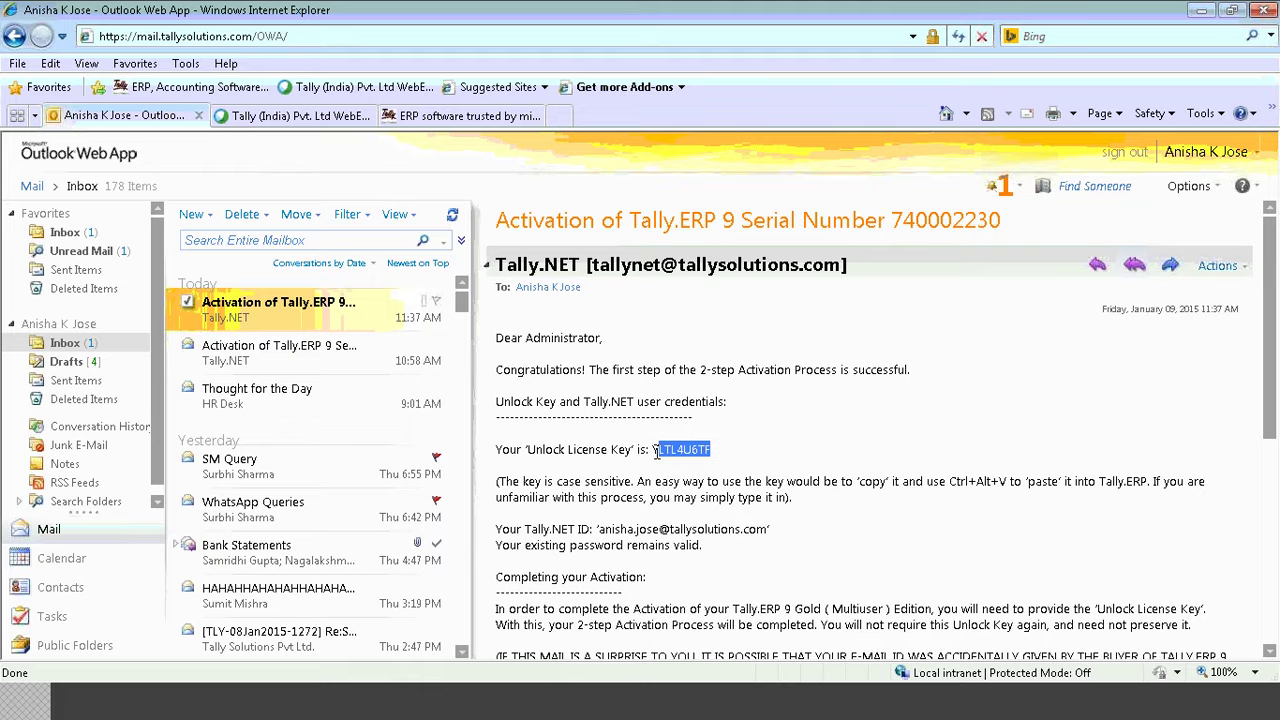
key(alt+Tab)
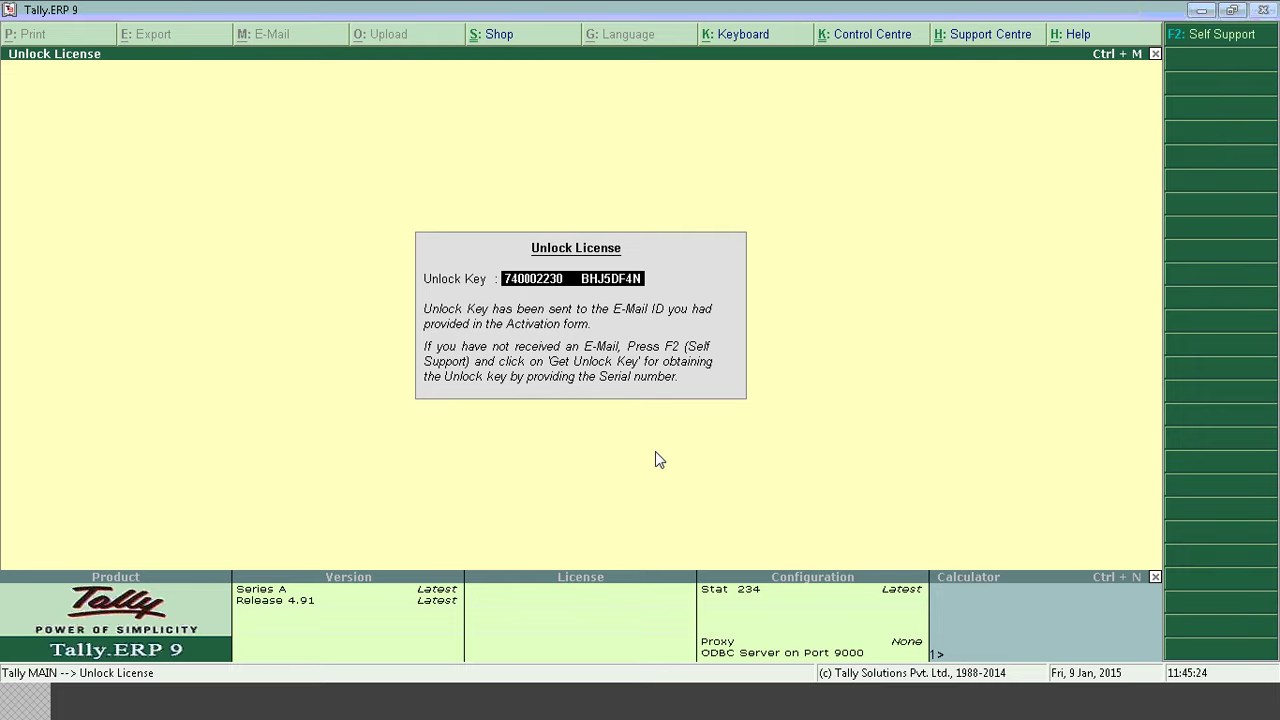
key(BackSpace)
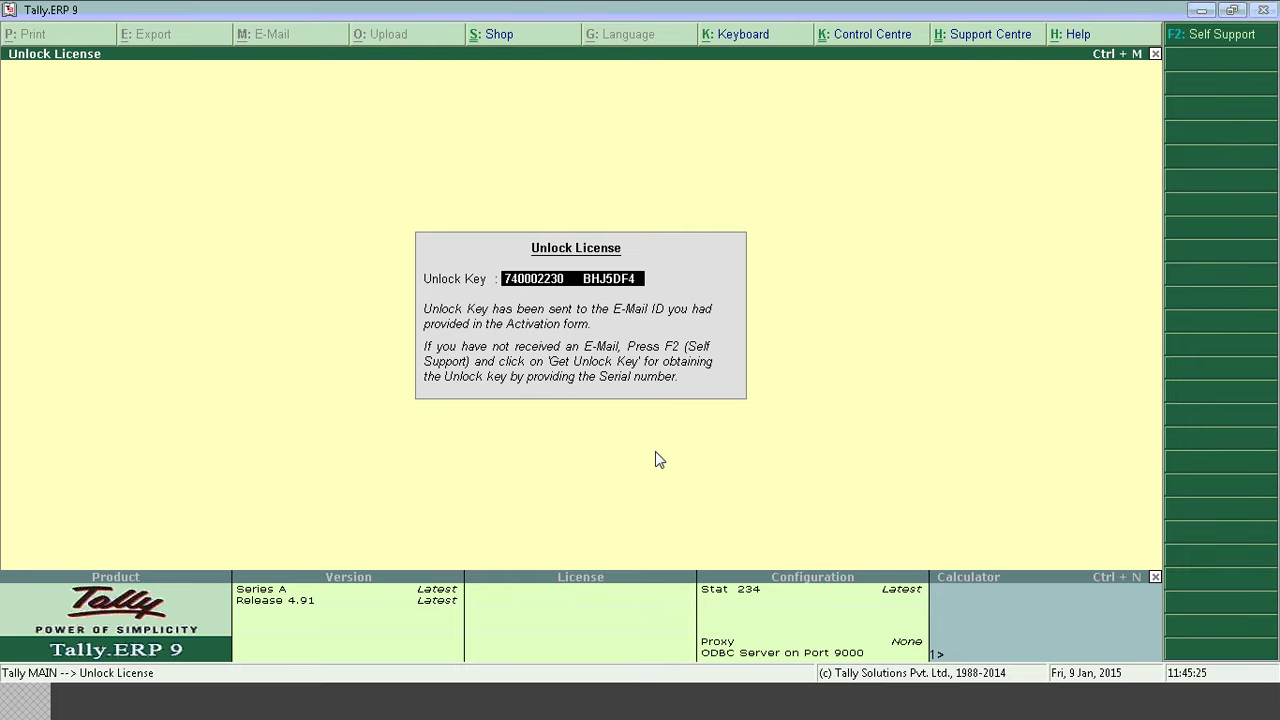
key(BackSpace)
key(BackSpace)
key(BackSpace)
key(BackSpace)
key(BackSpace)
key(BackSpace)
key(BackSpace)
key(BackSpace)
key(BackSpace)
key(BackSpace)
key(BackSpace)
key(BackSpace)
key(BackSpace)
key(BackSpace)
key(BackSpace)
key(BackSpace)
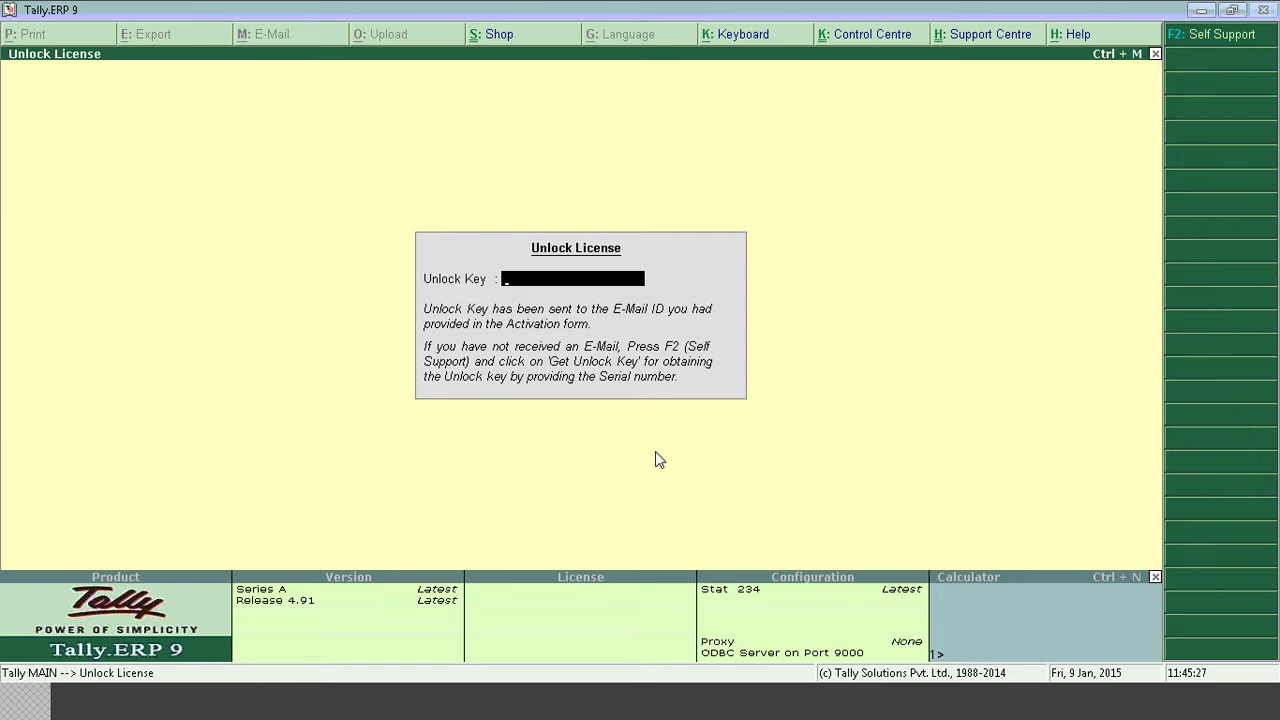
key(ctrl+alt+v)
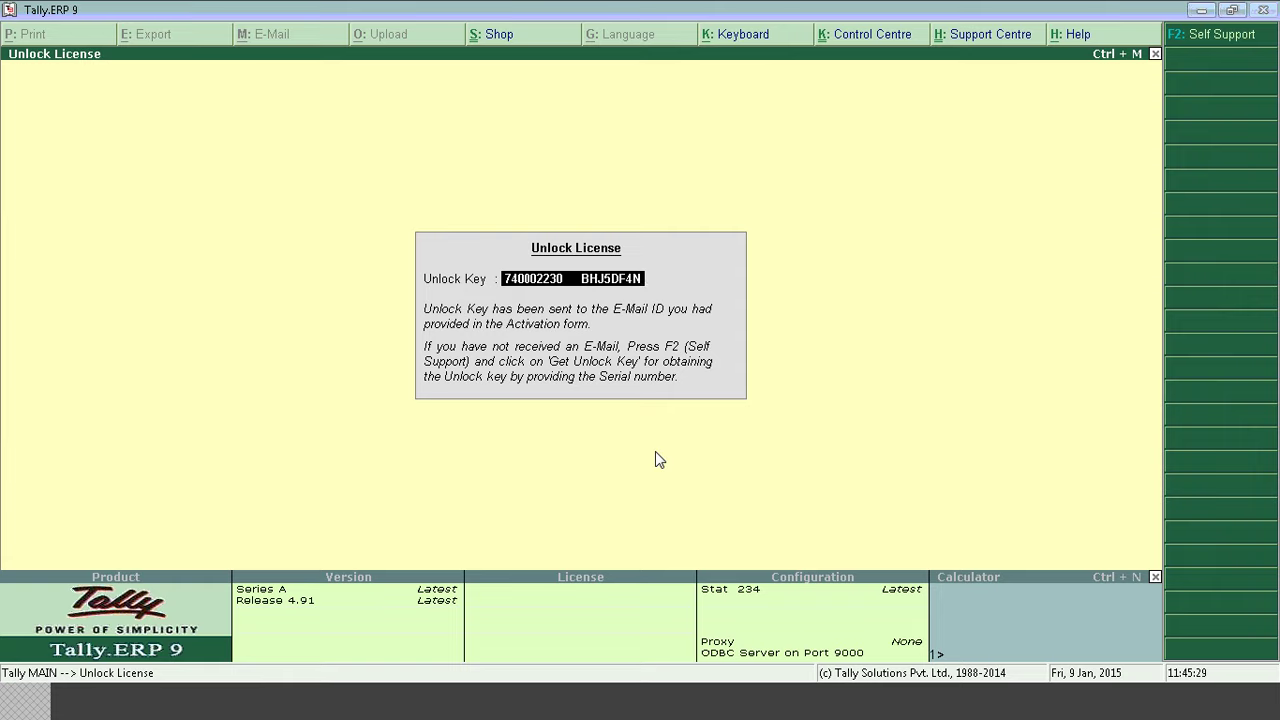
key(alt+Tab)
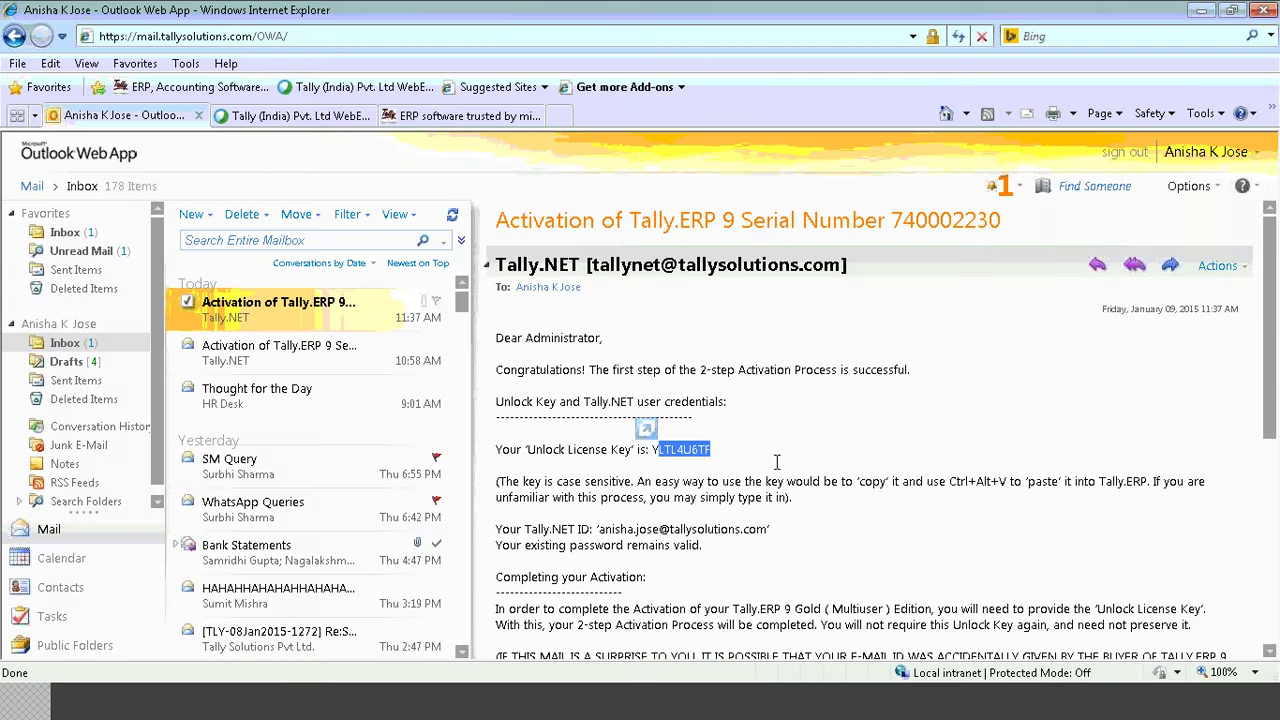
key(alt+Tab)
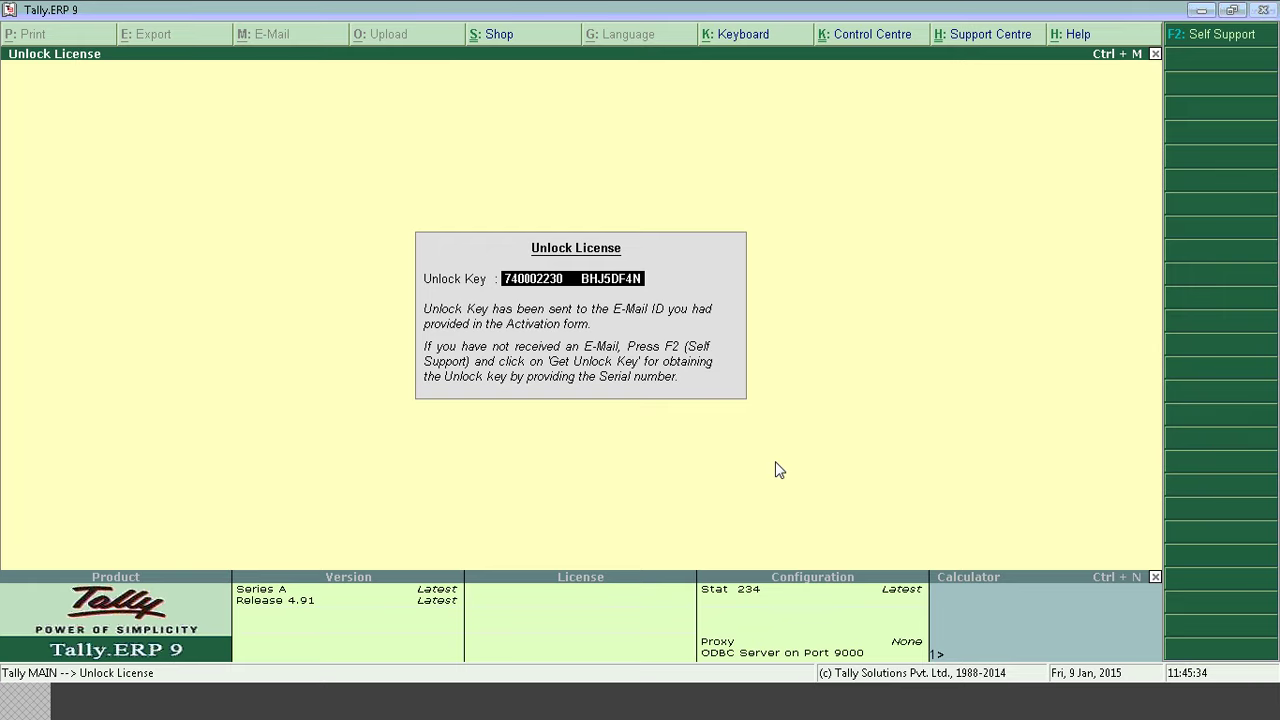
key(BackSpace)
key(BackSpace)
key(BackSpace)
key(BackSpace)
key(BackSpace)
key(BackSpace)
key(BackSpace)
key(BackSpace)
key(BackSpace)
key(BackSpace)
key(BackSpace)
key(BackSpace)
key(BackSpace)
key(BackSpace)
key(BackSpace)
key(BackSpace)
key(BackSpace)
key(BackSpace)
key(BackSpace)
key(BackSpace)
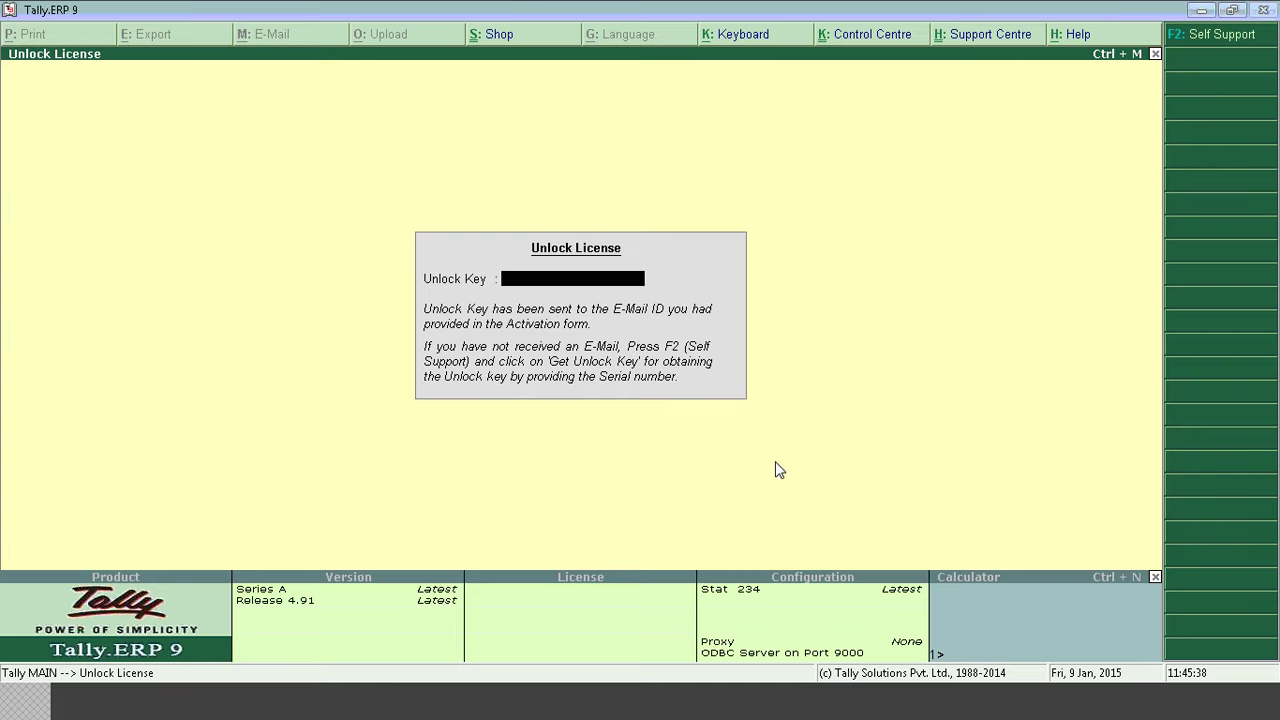
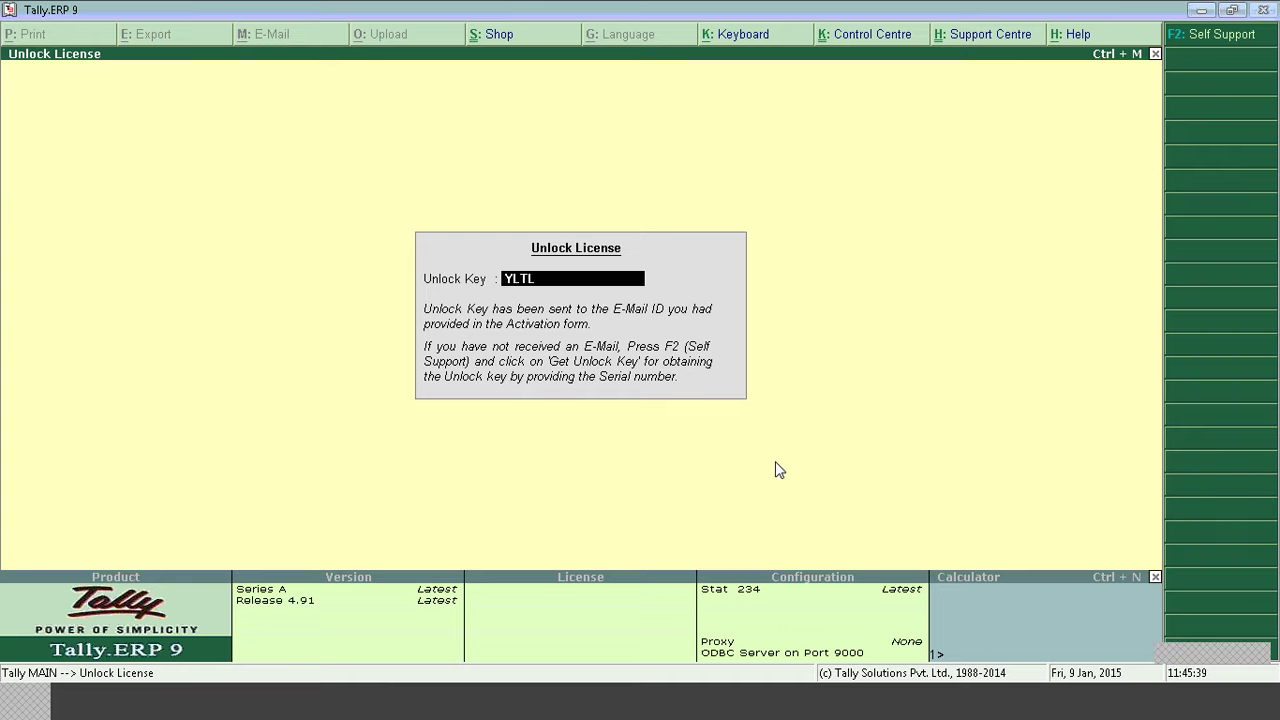
Enter the unlock key copied from the activation e-mail and confirm the license activation
key(alt+Tab)
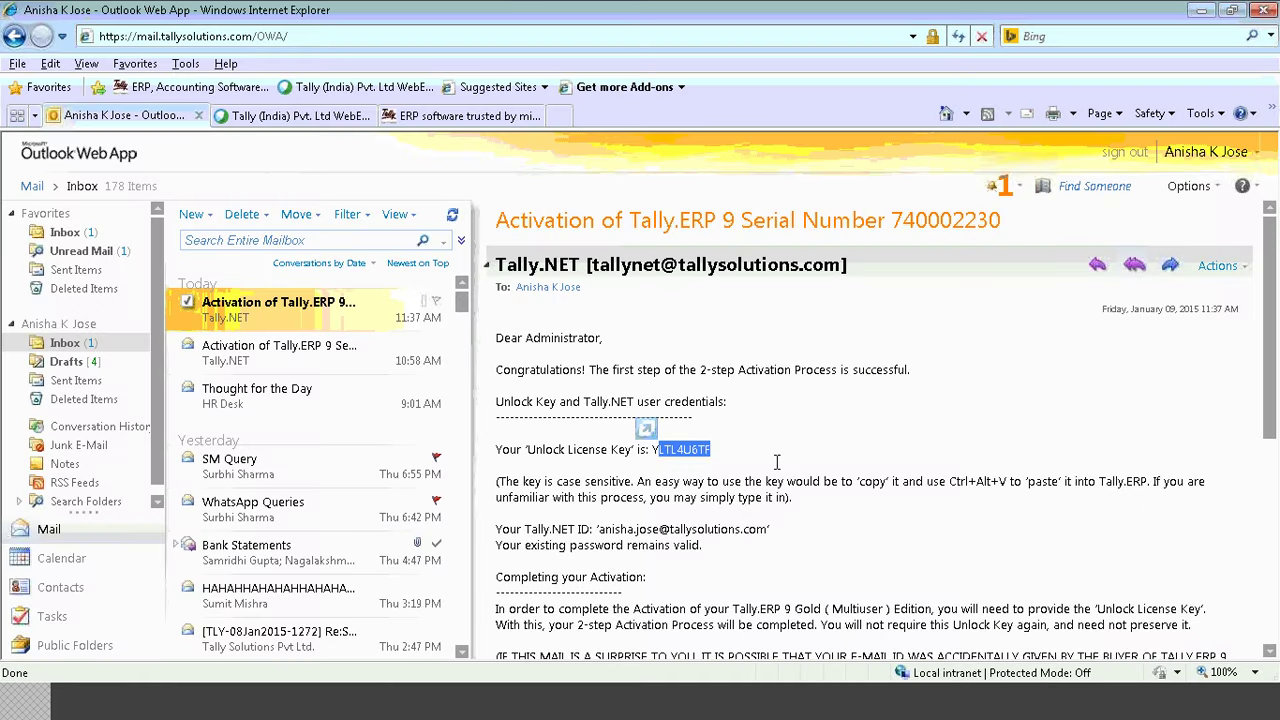
key(alt+Tab)
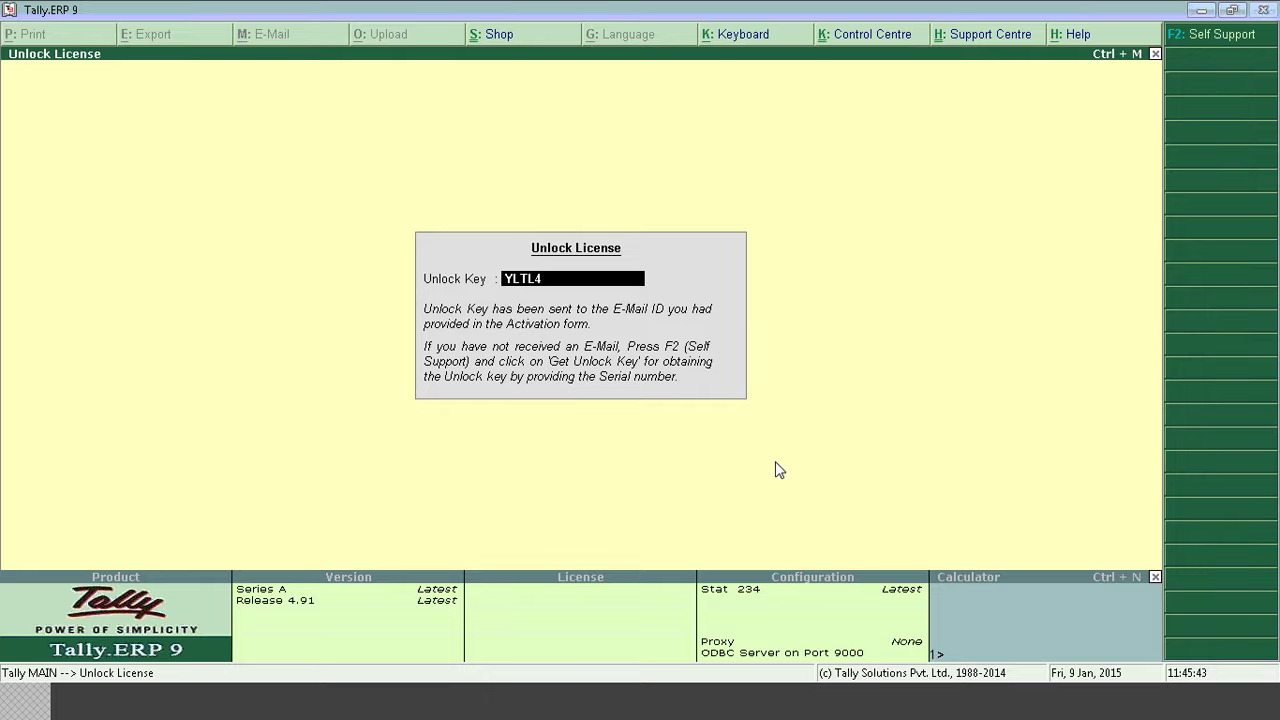
key(alt+Tab)
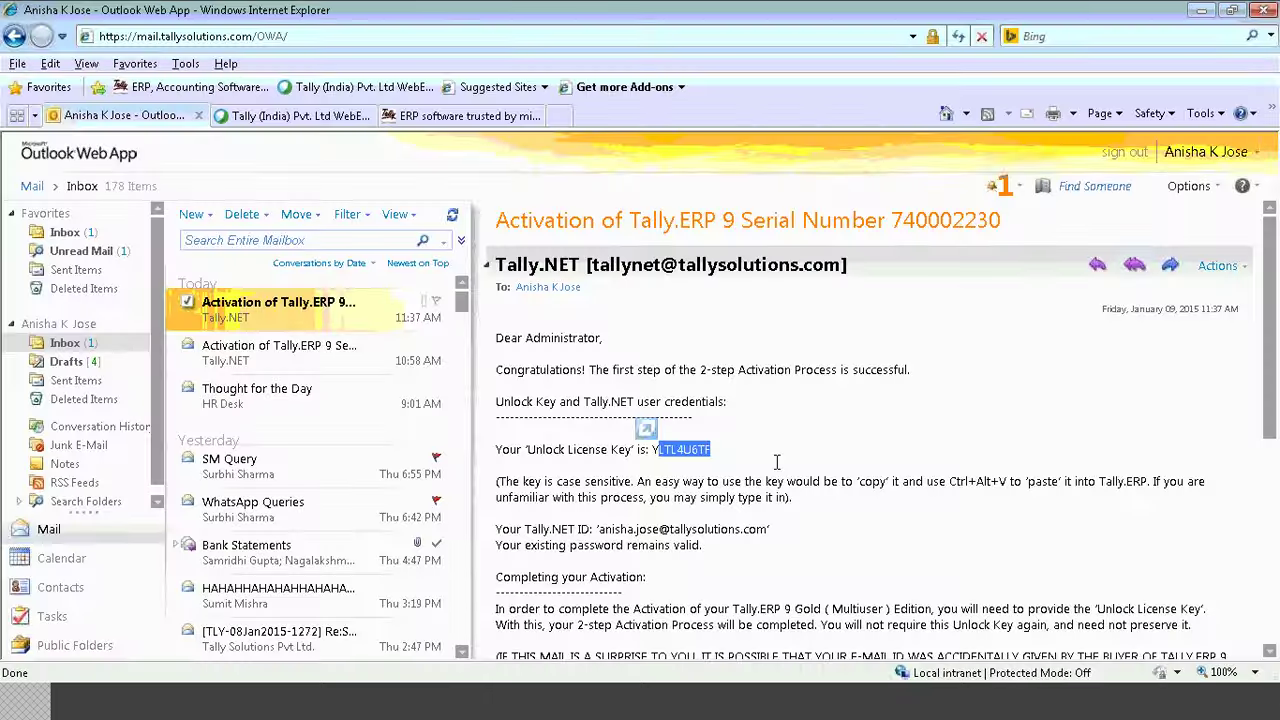
key(alt+Tab)
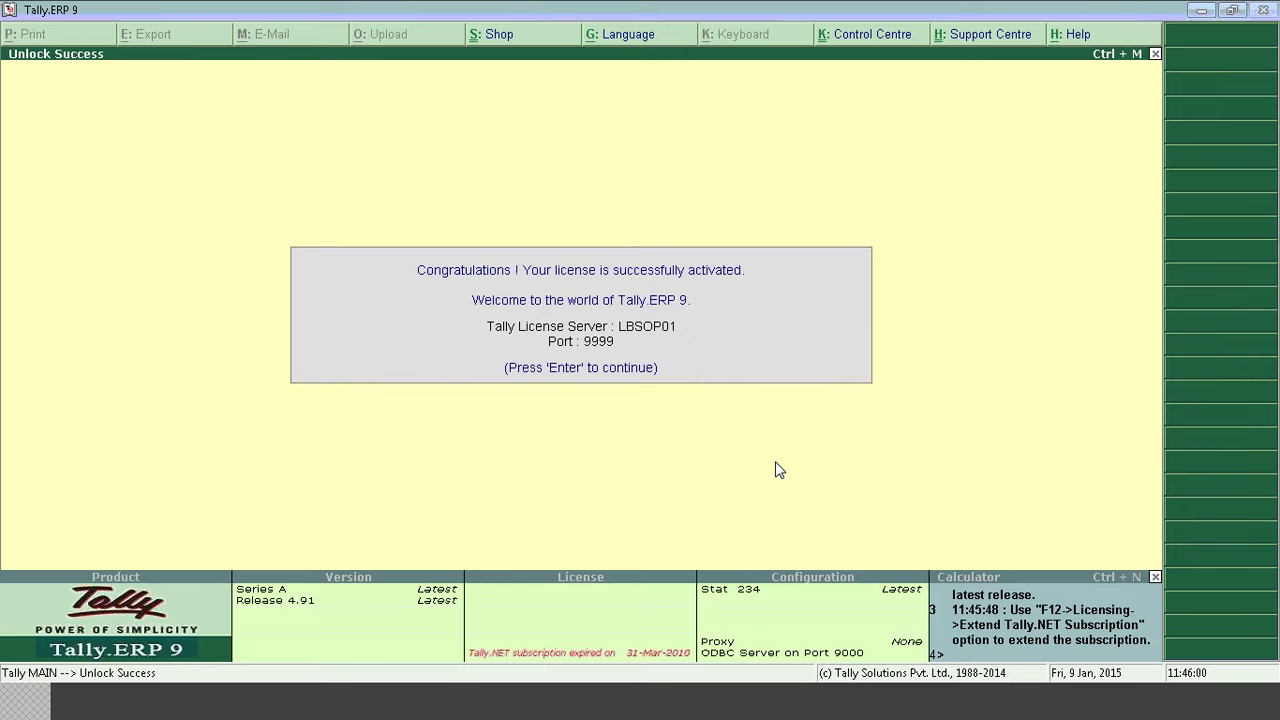
key(Return)
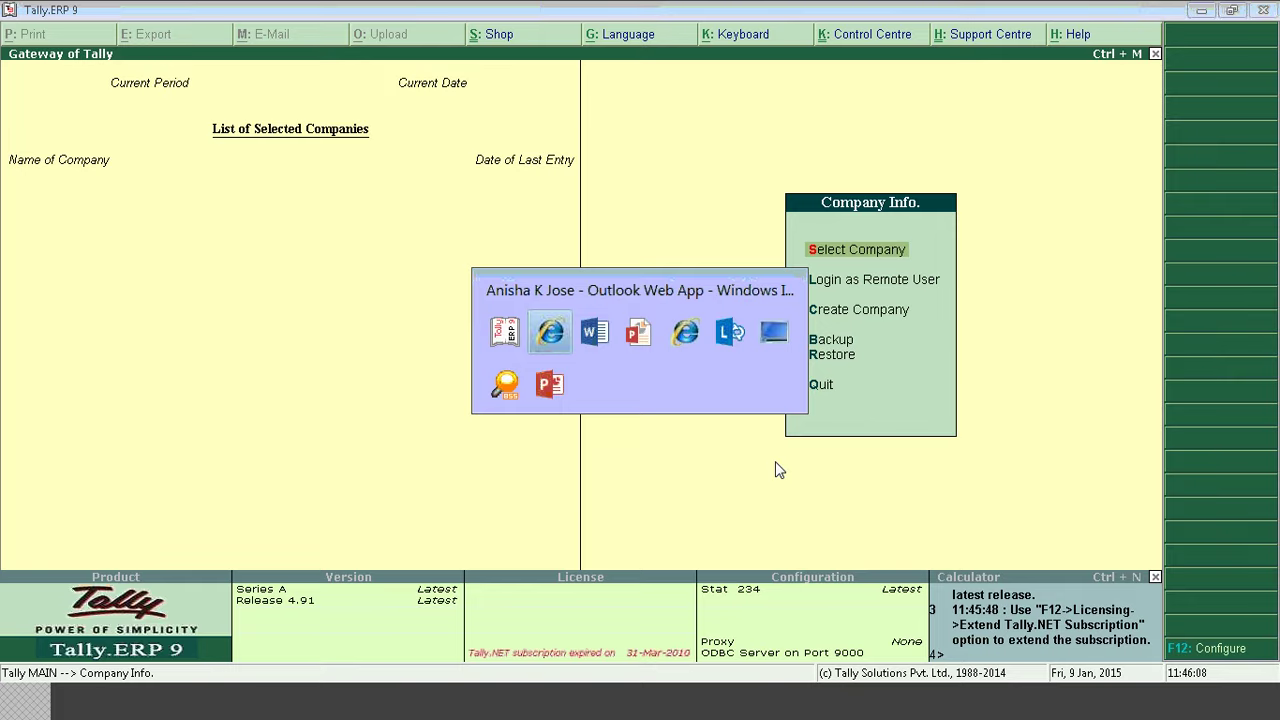
Return to the slideshow and advance to slide 11, 'Licensing', showing 'Work in Educational Mode'
key(alt+Tab)
key(alt+Tab)
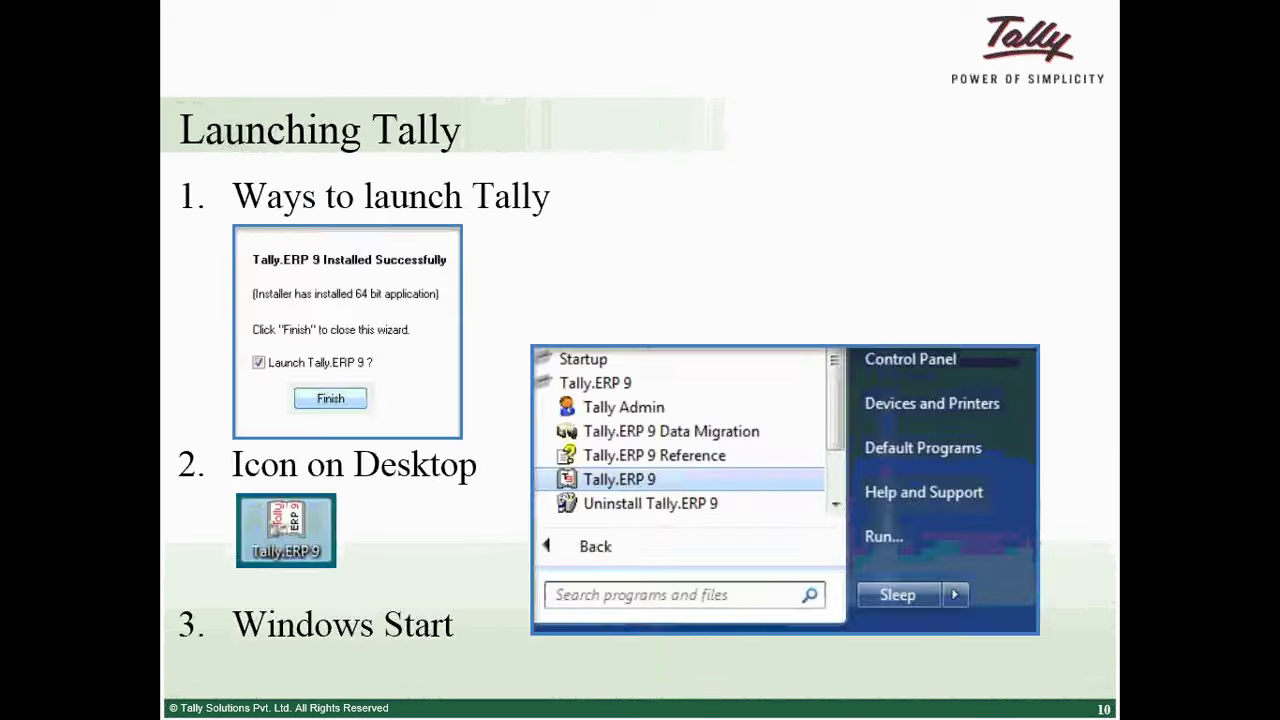
key(Right)
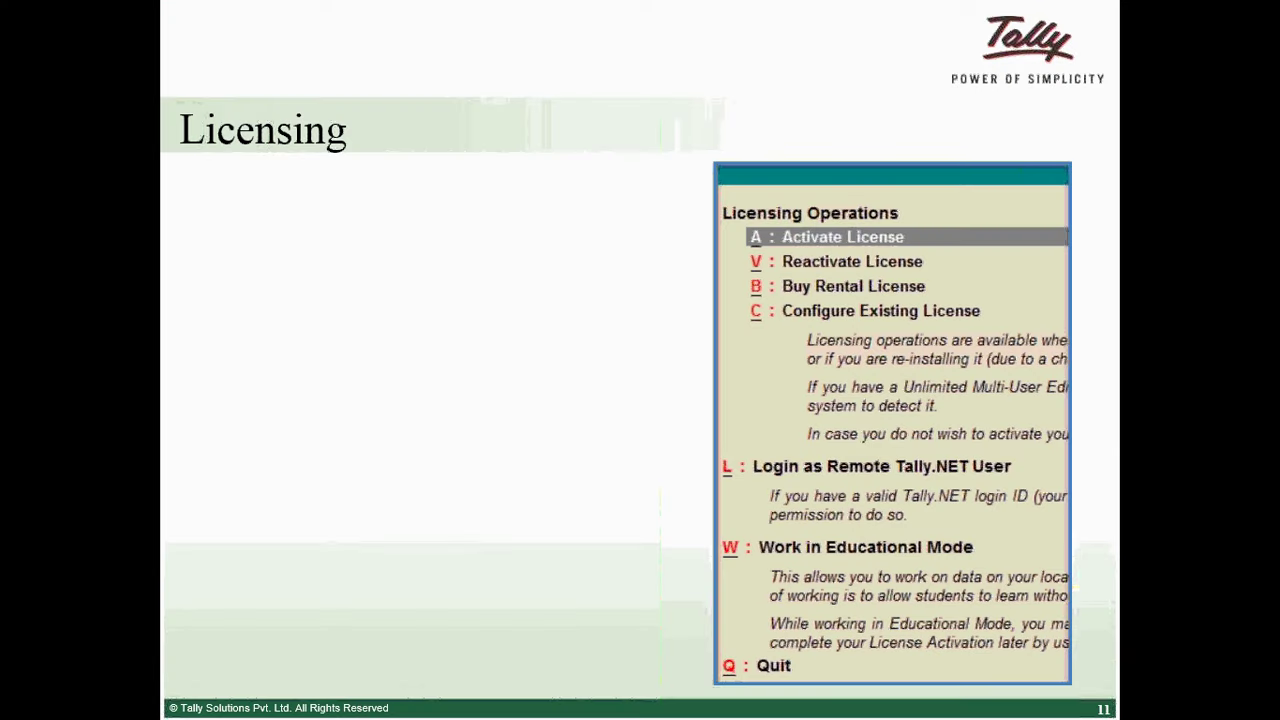
key(Right)
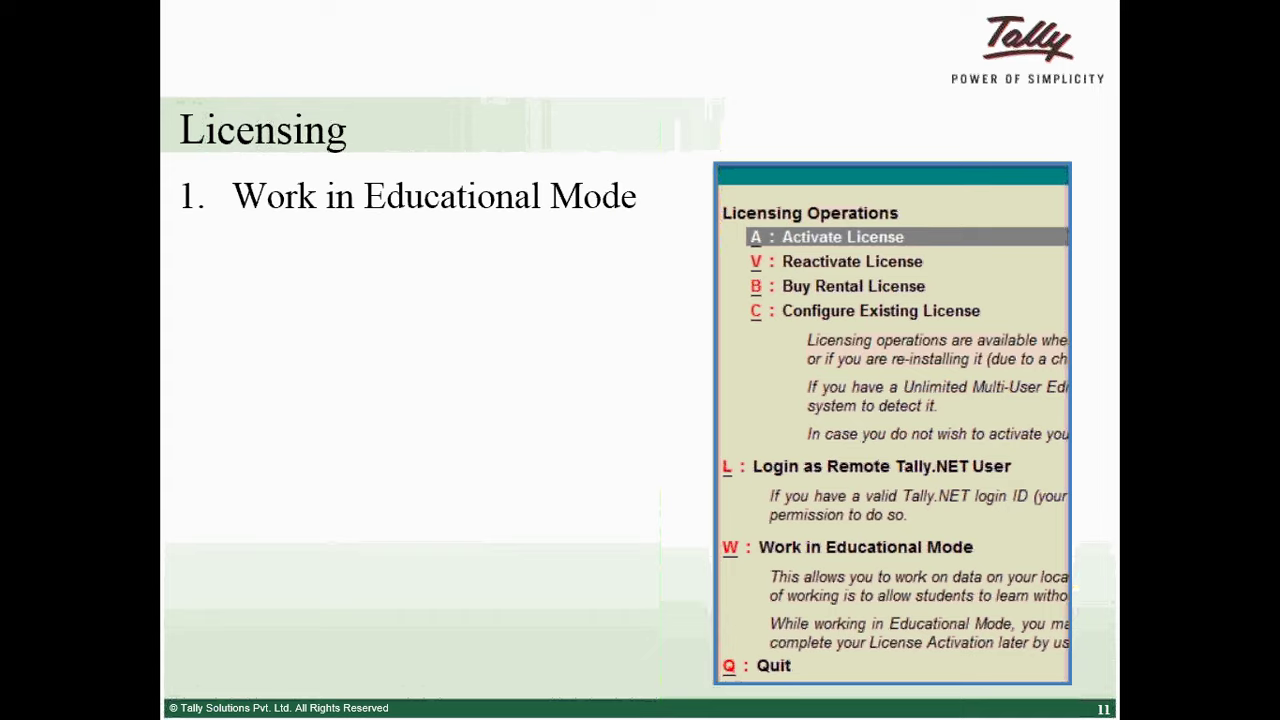
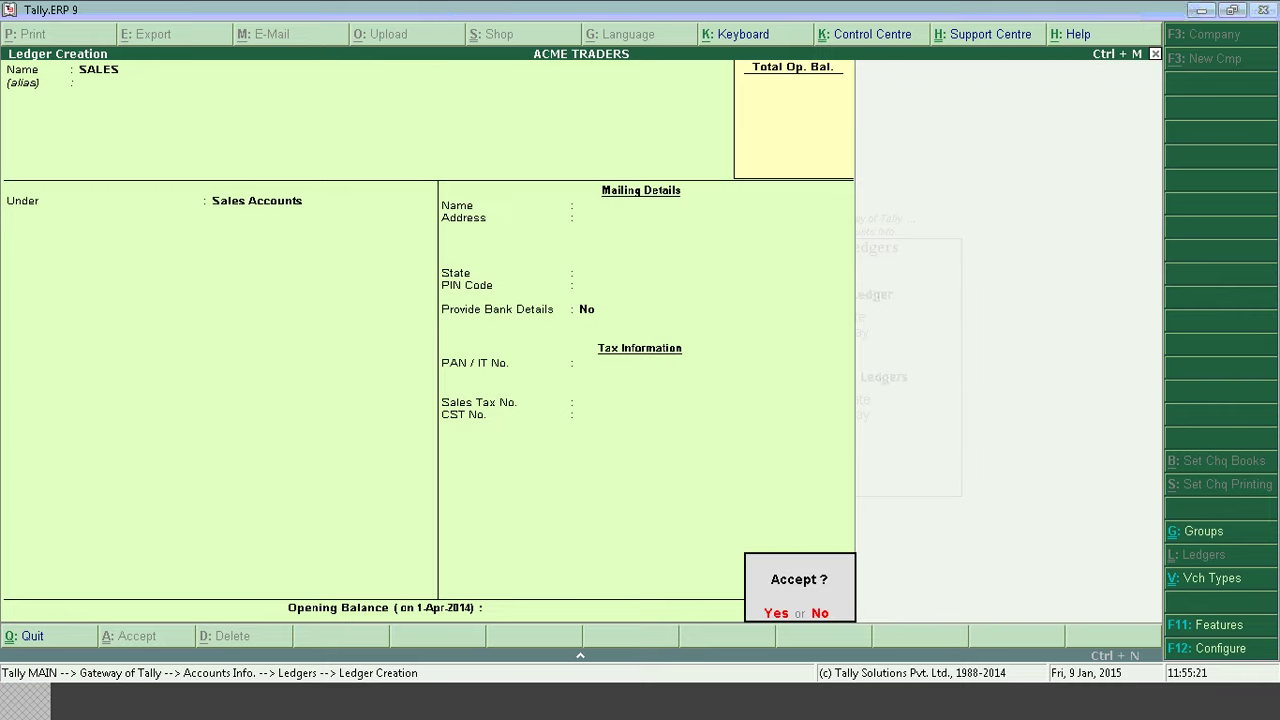
Save the SALES ledger and name a new ledger CUSTOMER A
key(Return)
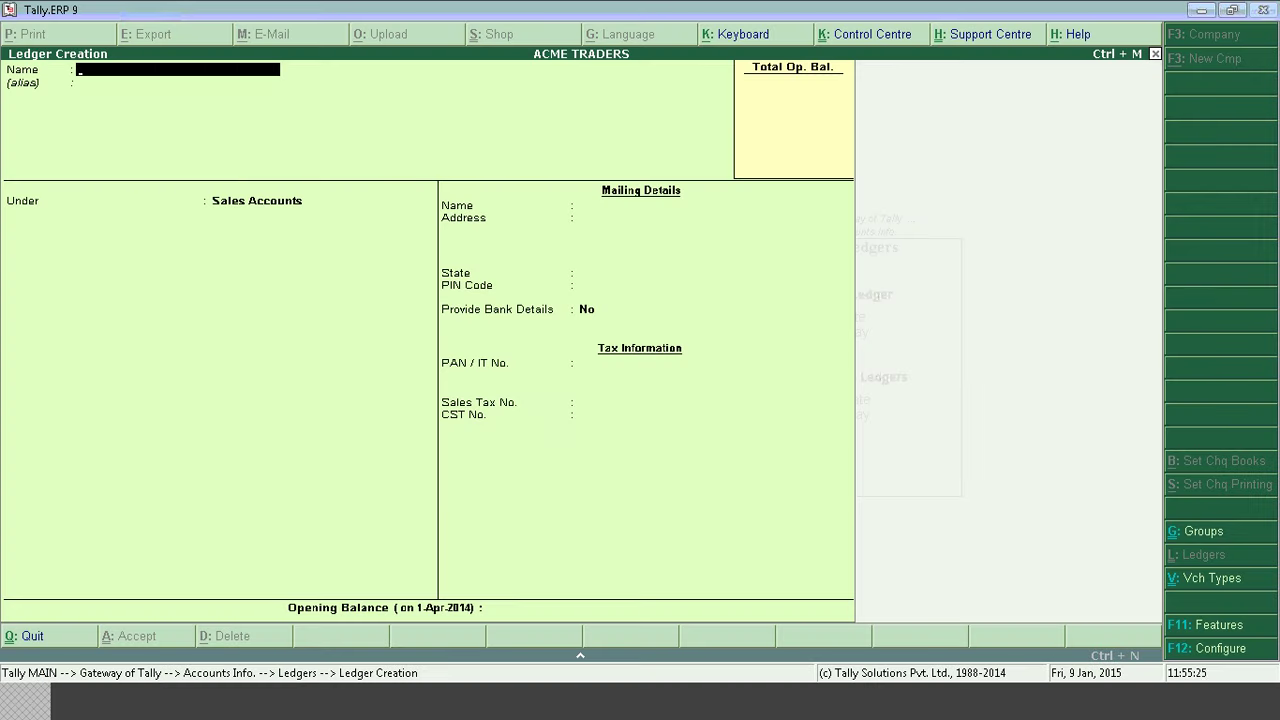
text(CUSTOMER A)
key(Return)
key(Return)
Place CUSTOMER A under Sundry Debtors and save the ledger
text(SIN)
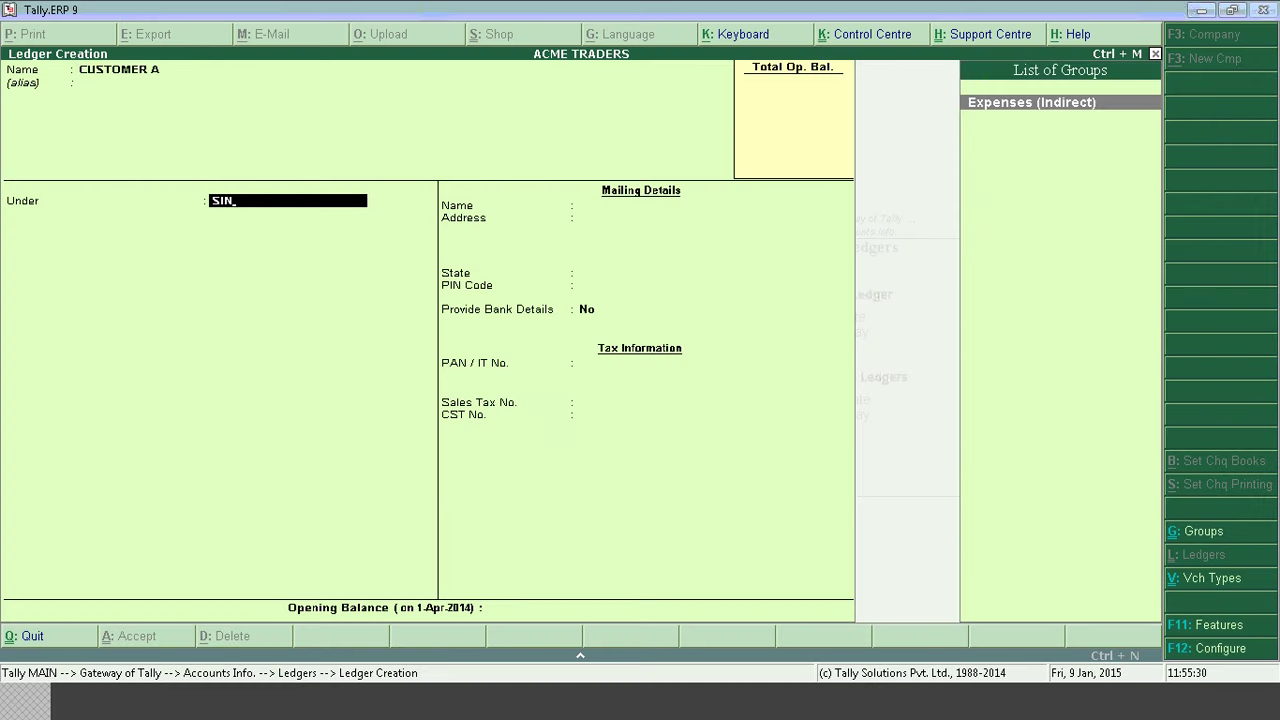
key(BackSpace)
key(BackSpace)
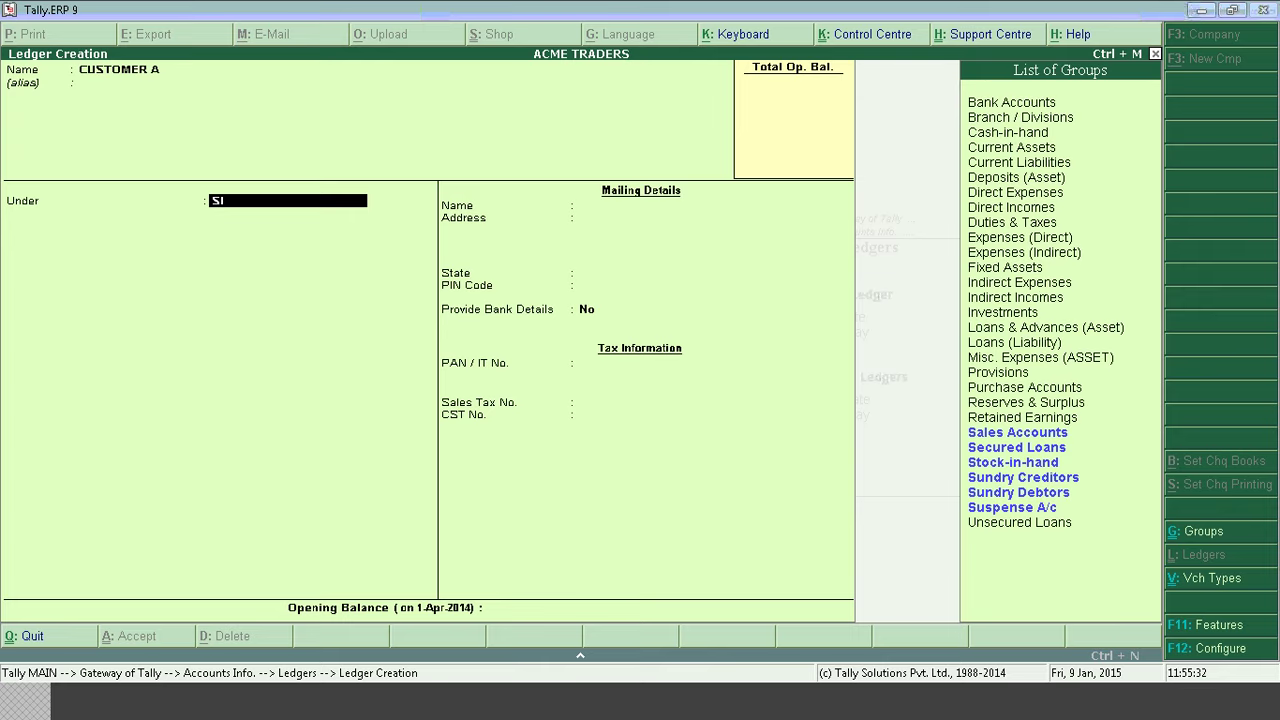
text(u)
key(Down)
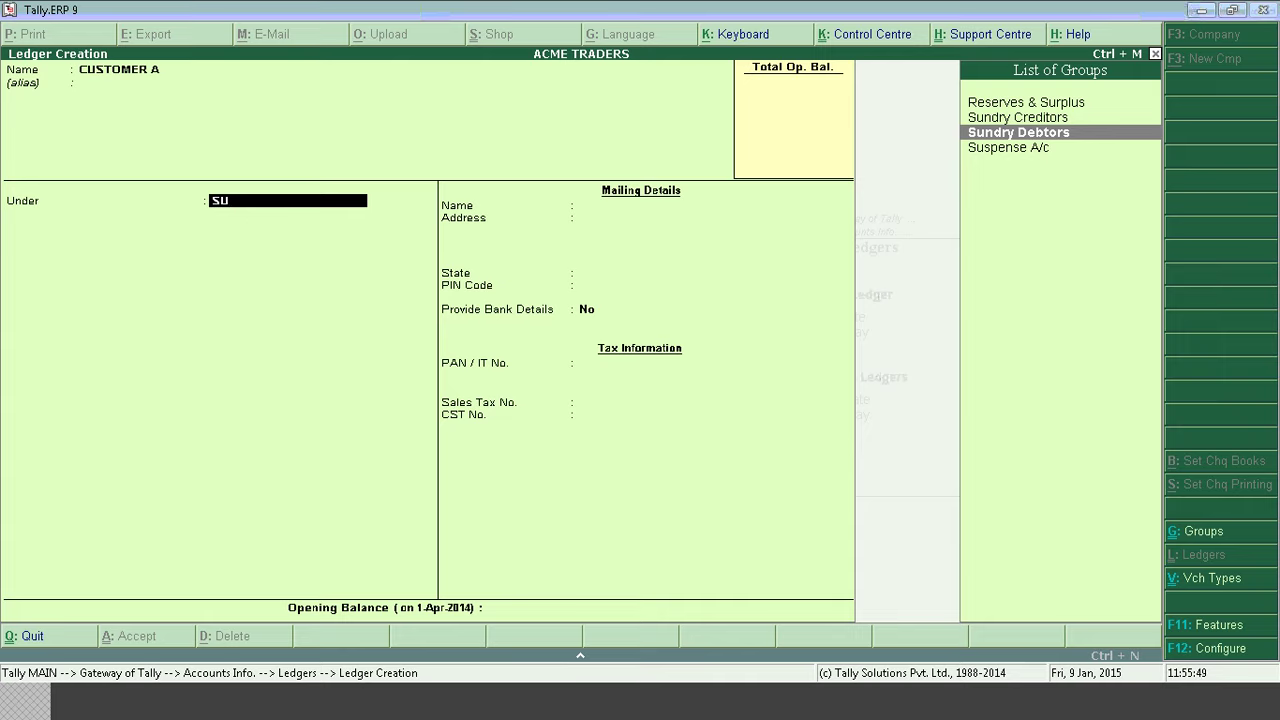
key(Return)
key(Return)
key(Return)
key(Return)
key(Return)
key(Return)
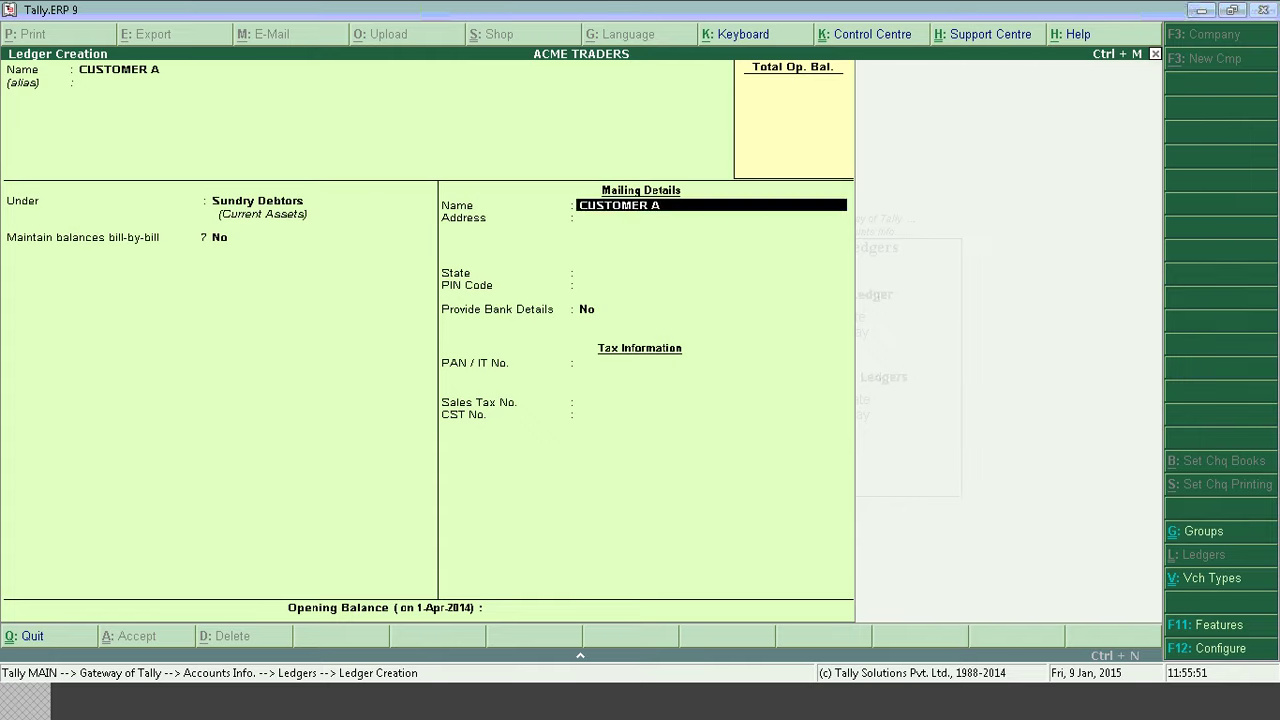
key(Return)
key(Return)
key(Return)
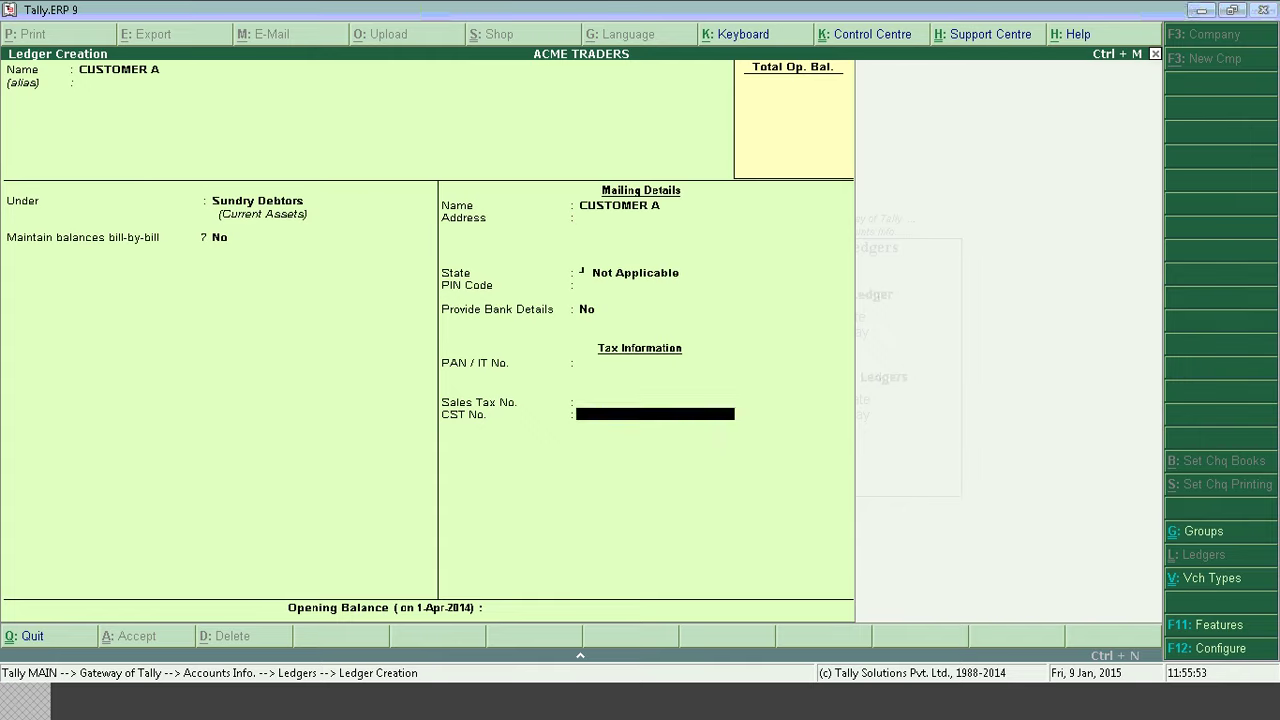
key(Return)
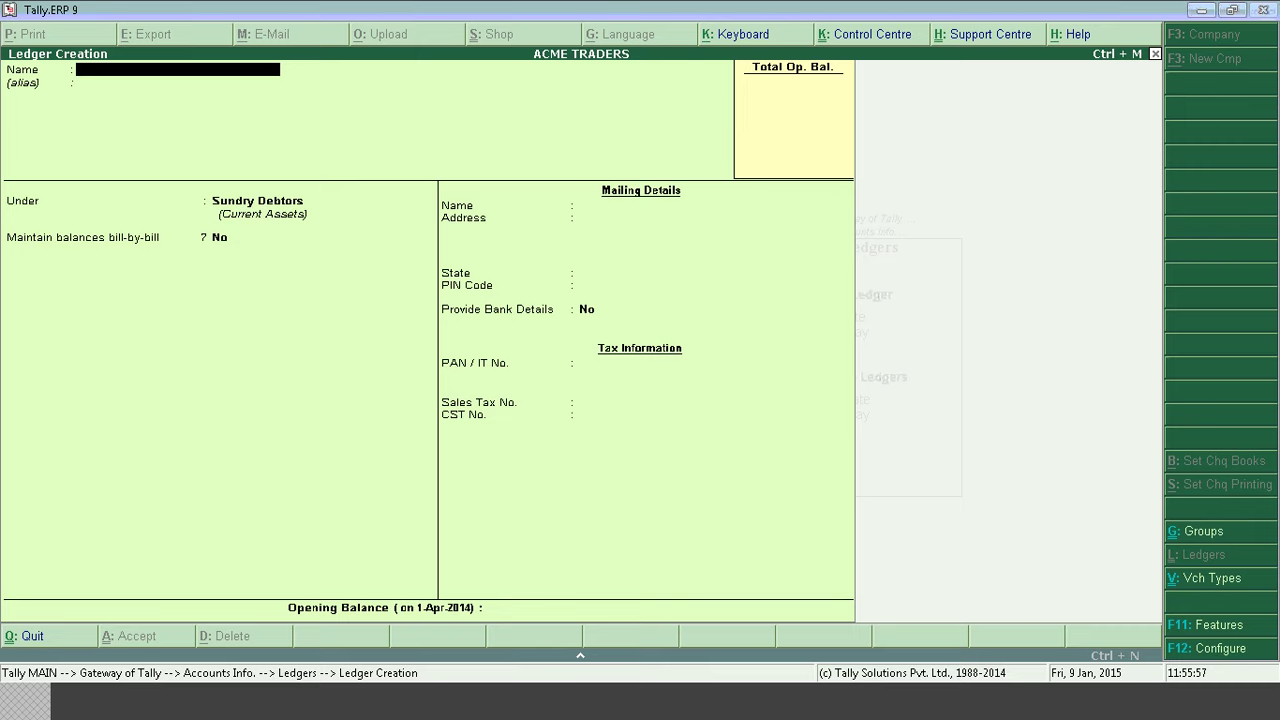
Create and save the CUSTOMER B ledger under Sundry Debtors
text(CUSTOMER B)
key(Return)
key(Return)
key(Return)
key(Return)
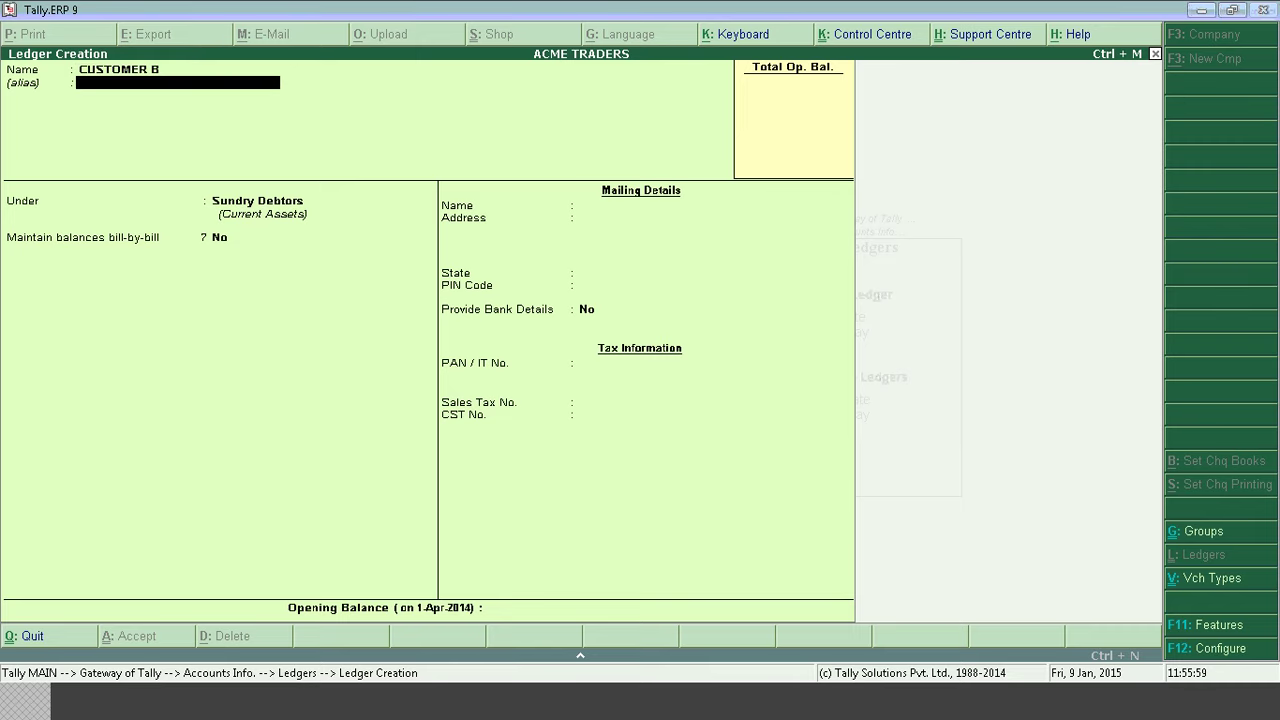
key(ctrl+a)
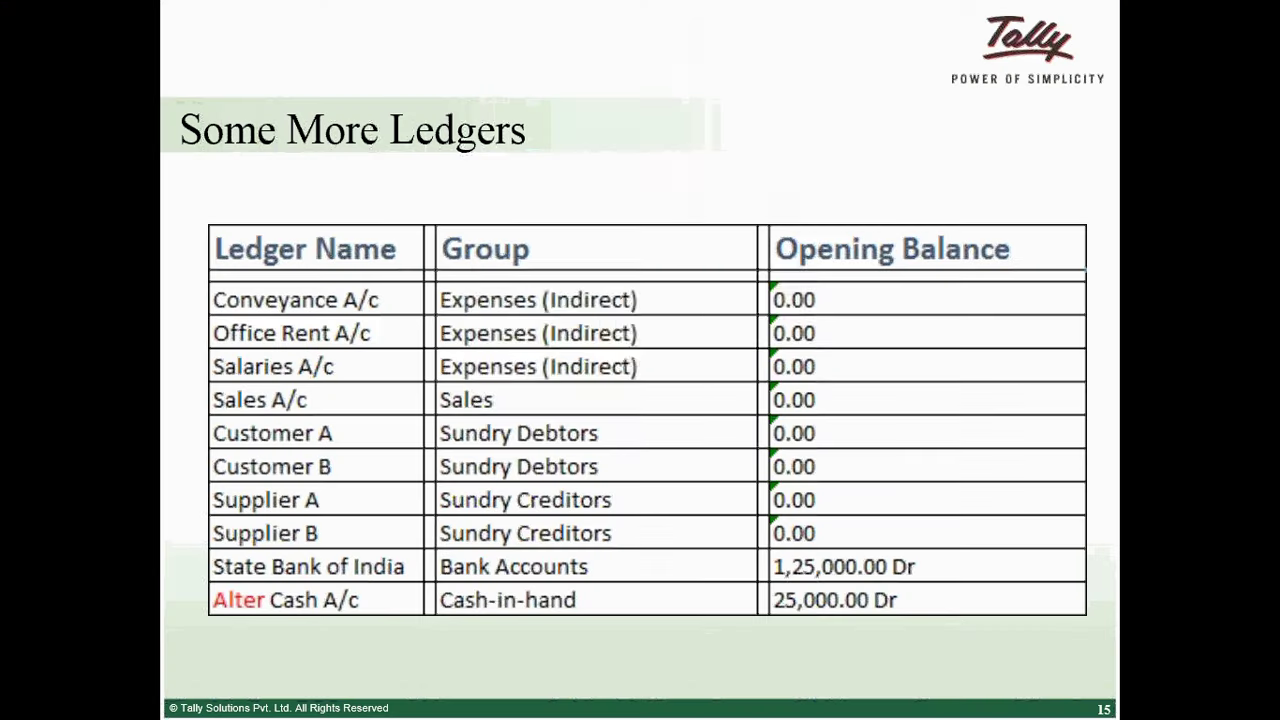
Create the SUPPLIER A ledger under Sundry Creditors
key(alt+Tab)
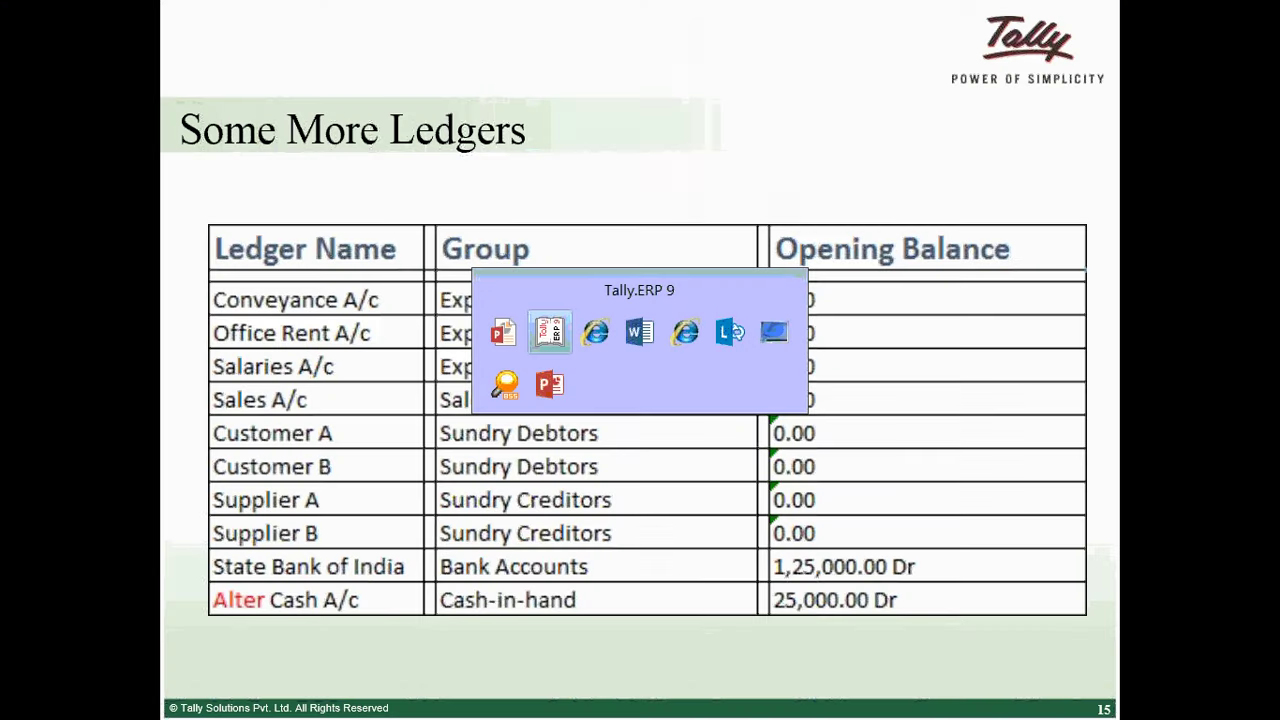
text(SUPPLIER A)
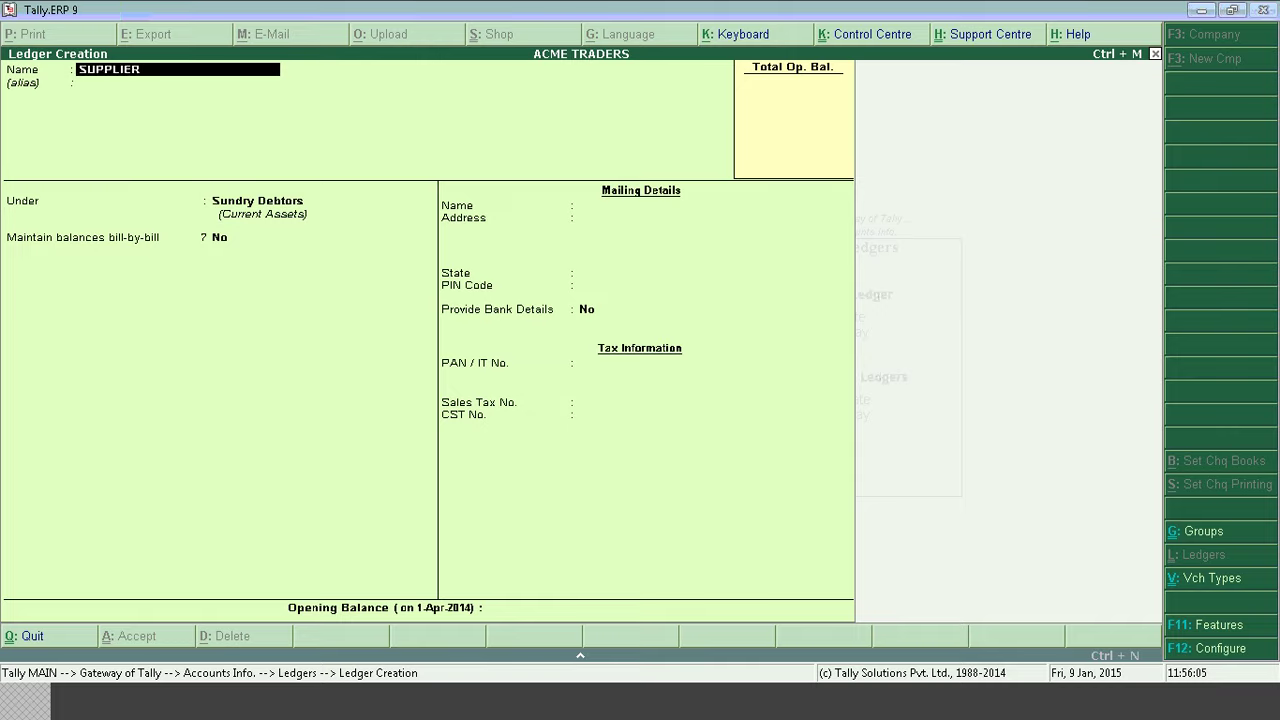
key(Return)
key(Return)
text(SUND)
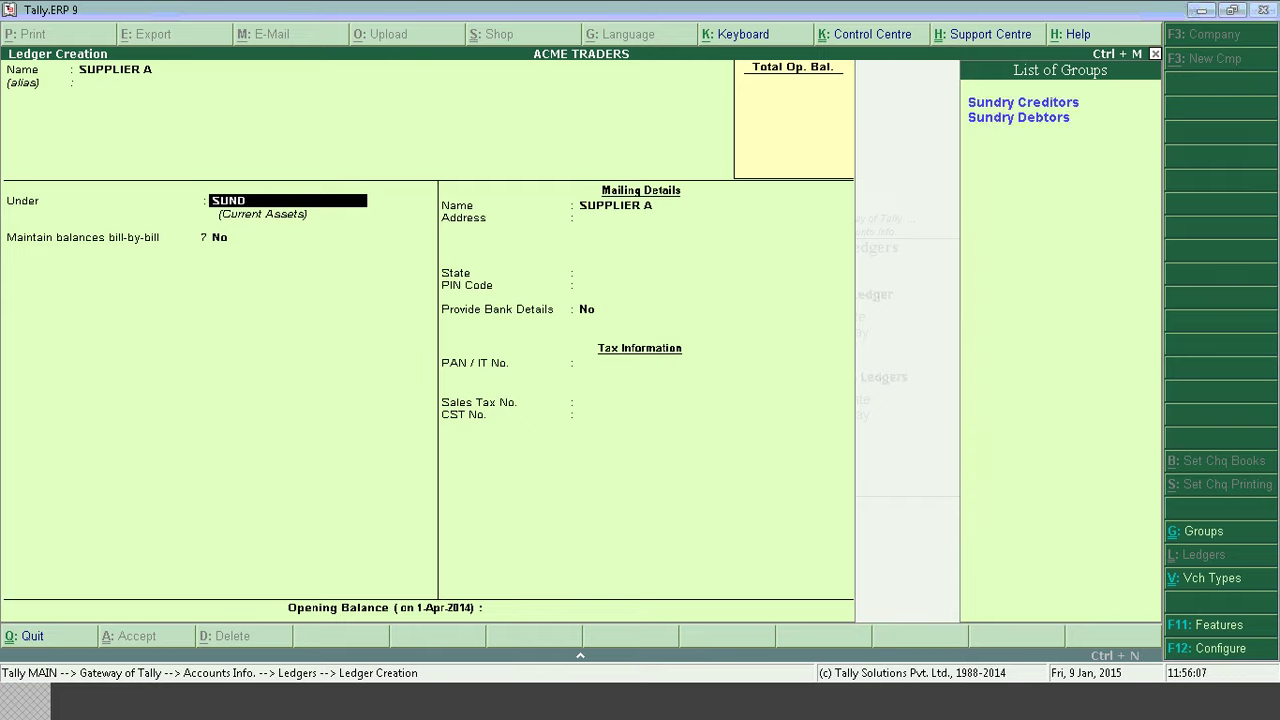
key(Return)
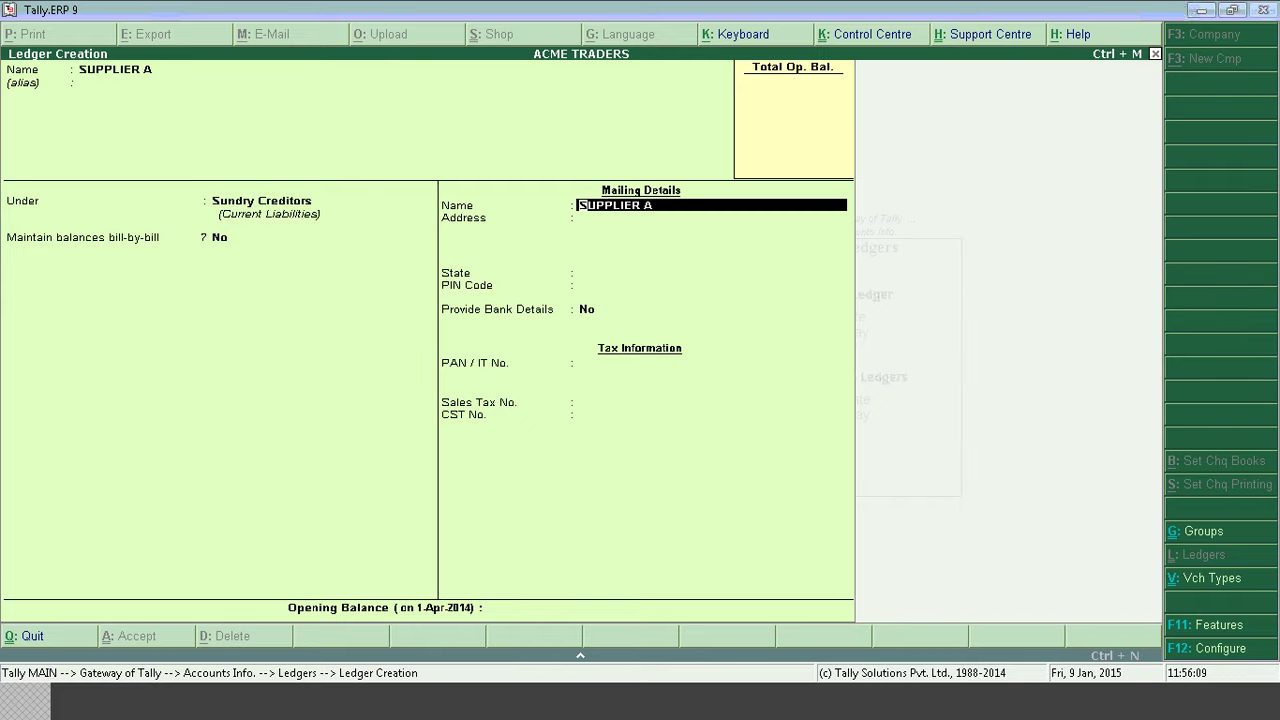
key(alt+Tab)
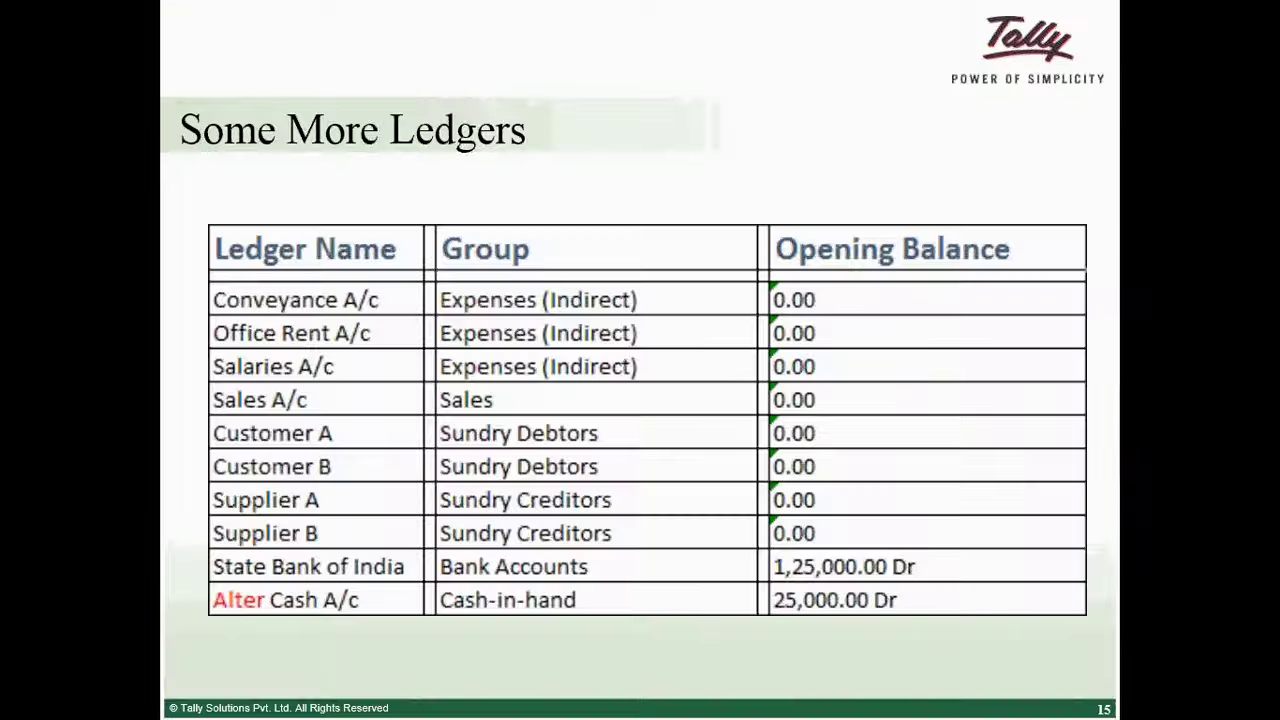
Create SUPPLIER B under Sundry Creditors and bring back the ledger-list slide
key(alt+Tab)
text(SUPPLIE)
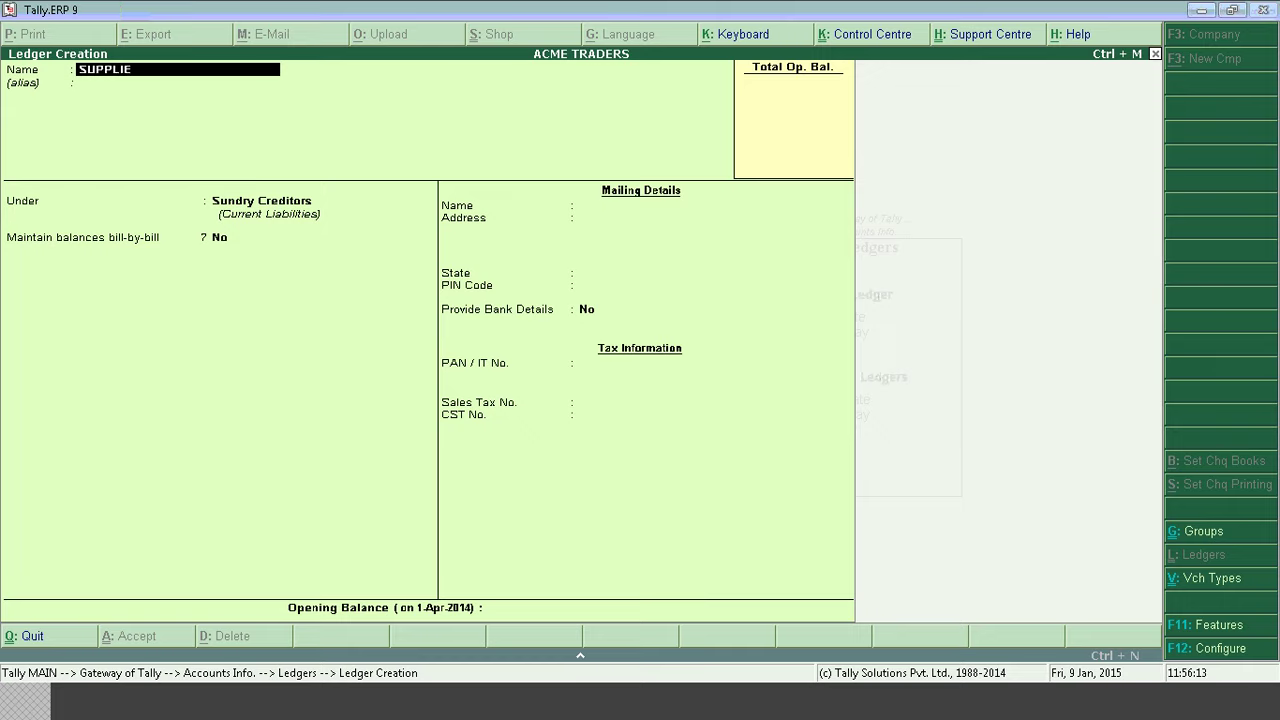
text(R B)
key(Return)
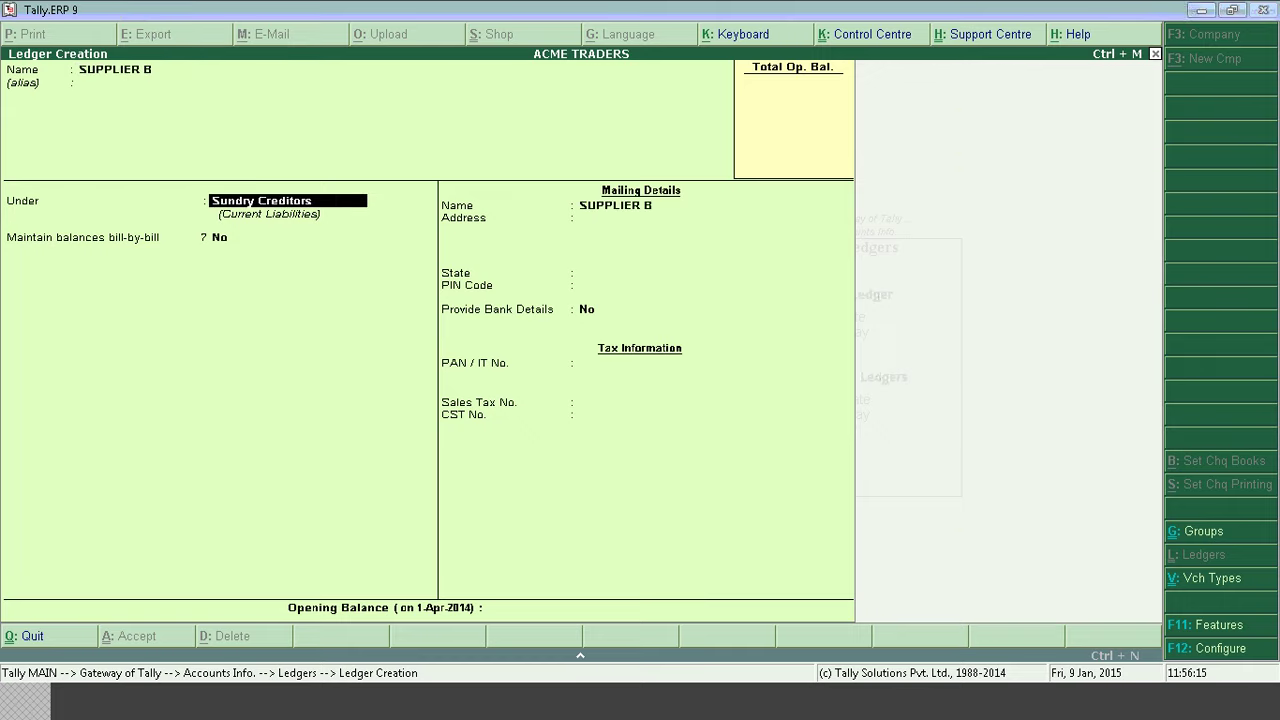
key(Return)
key(alt+Tab)
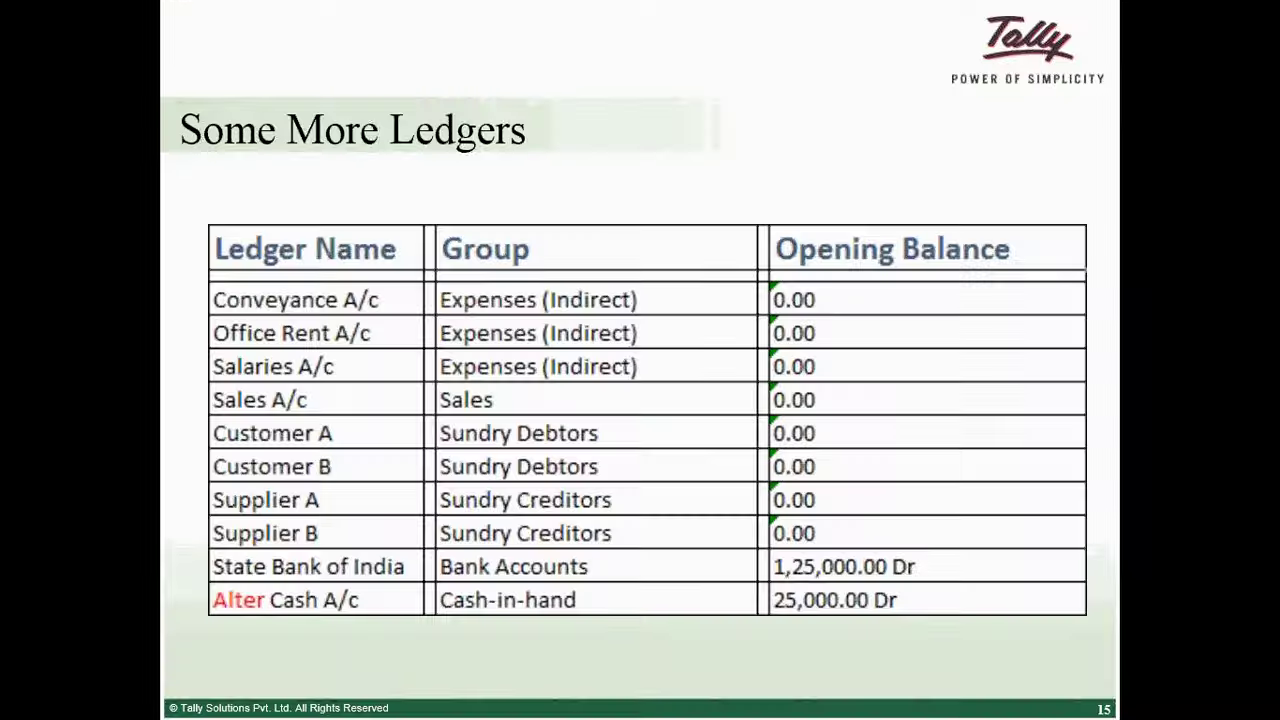
Create STATE BANK OF INDIA under Bank Accounts, state Not Applicable, opening balance 1,25,000.00 Dr
key(alt+Tab)
text(STAT)
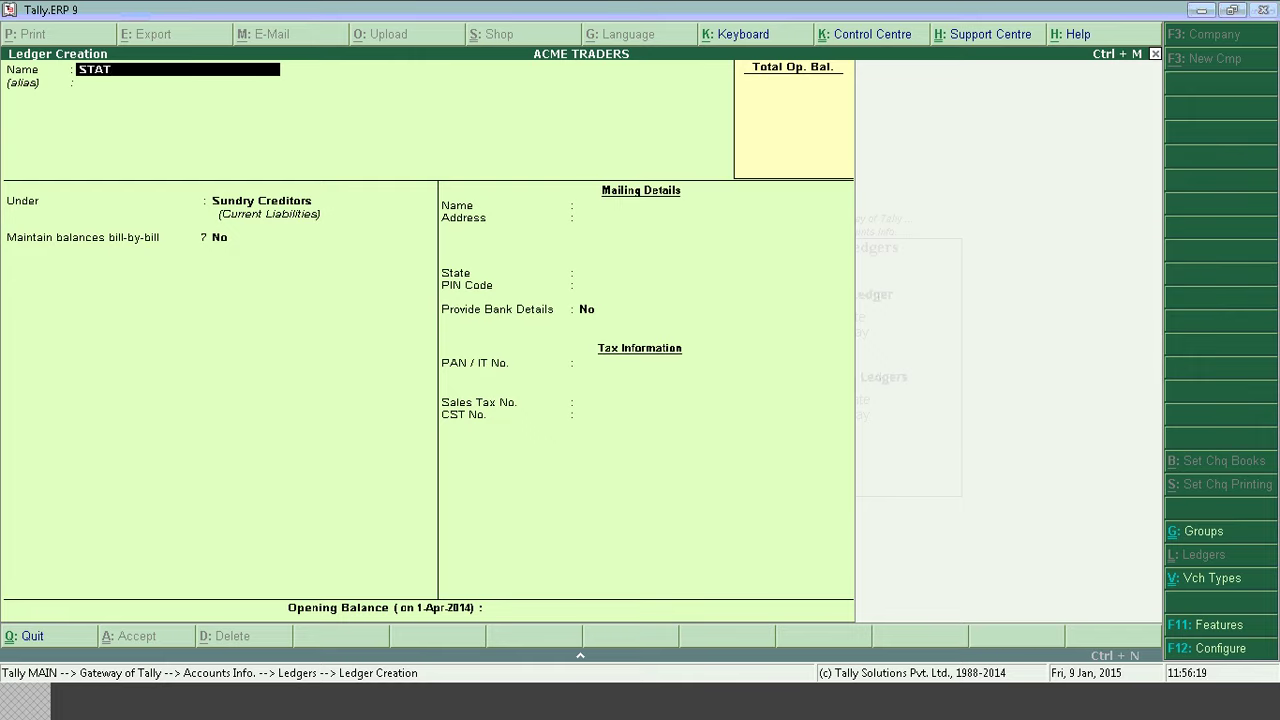
text(E BANK OF INDIA)
key(Return)
key(Return)
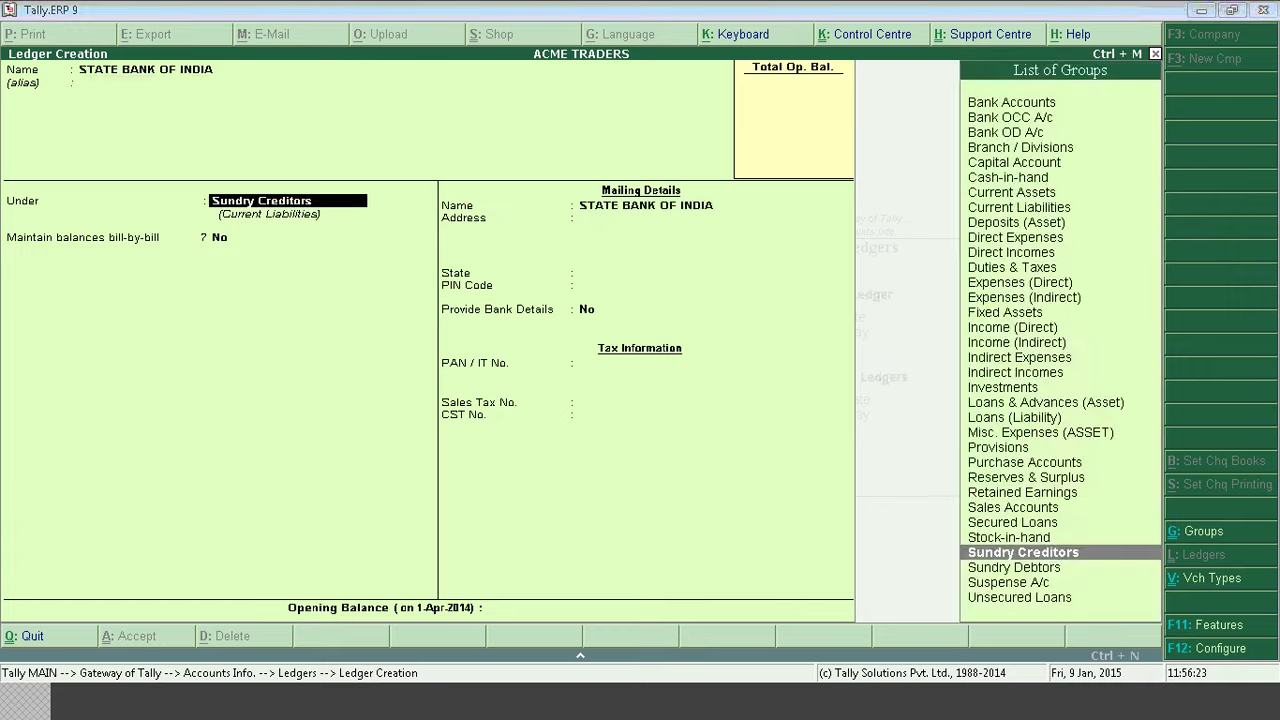
key(alt+Tab)
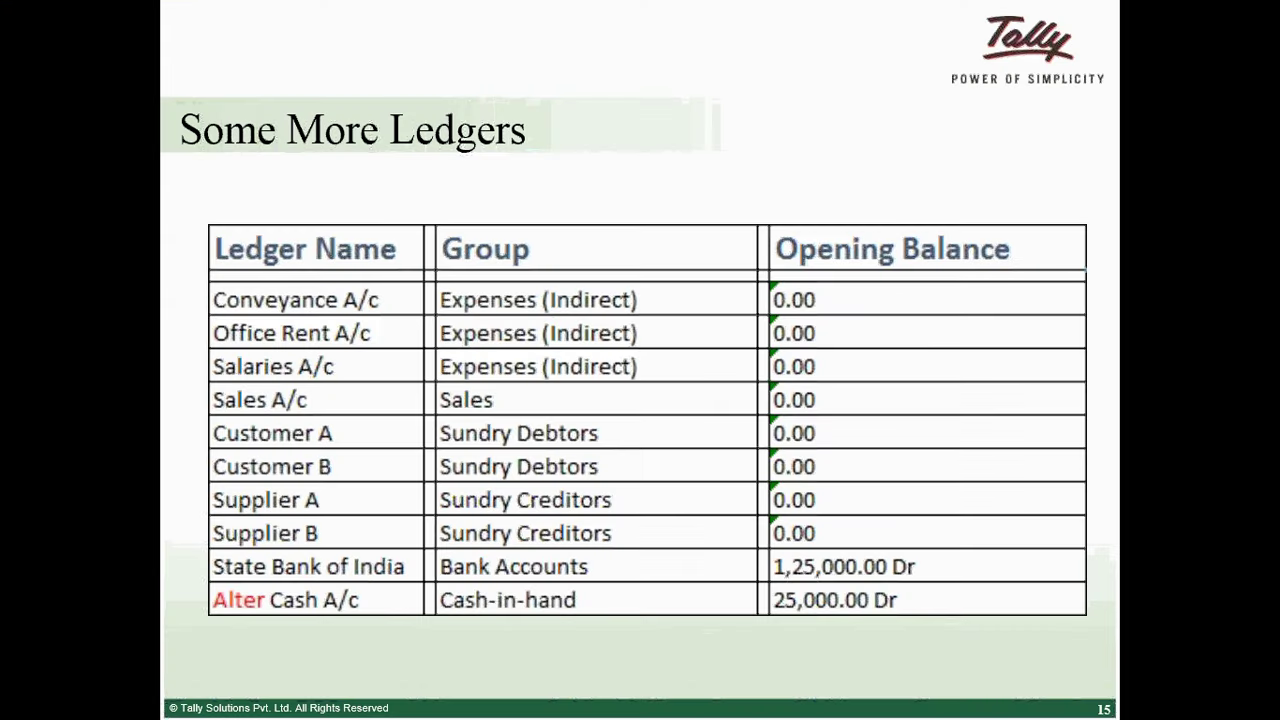
key(alt+Tab)
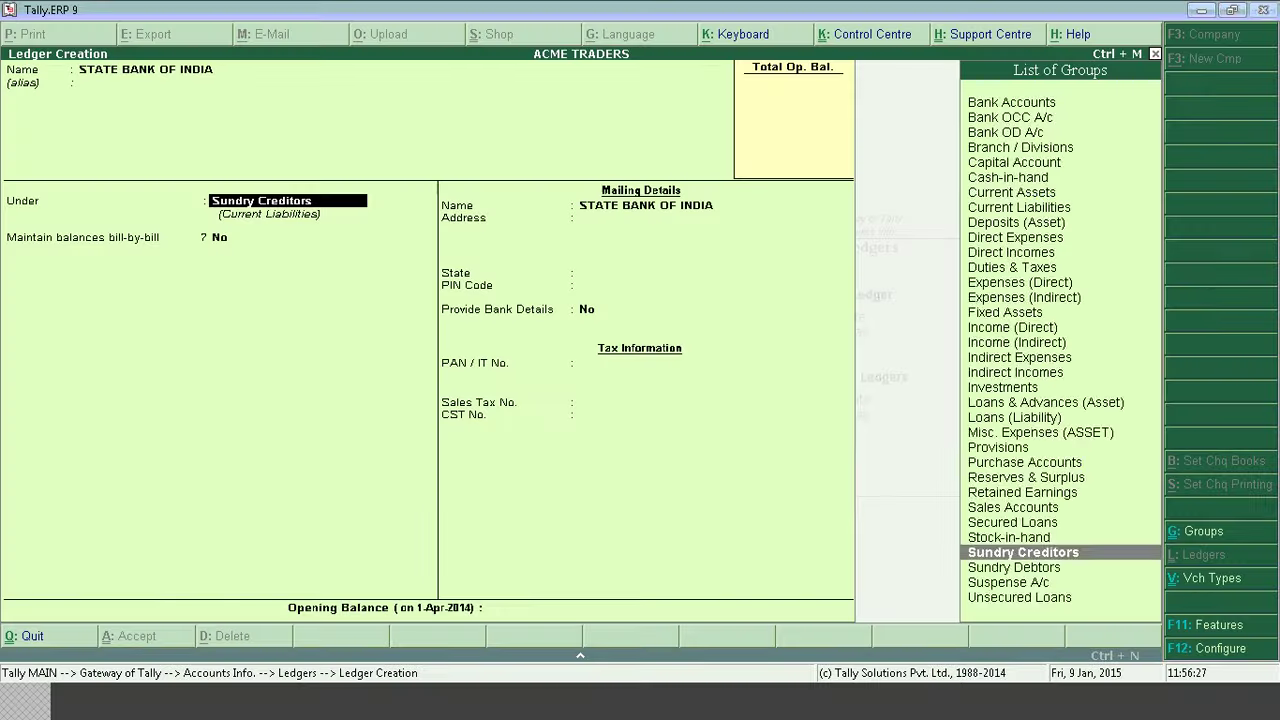
text(ban)
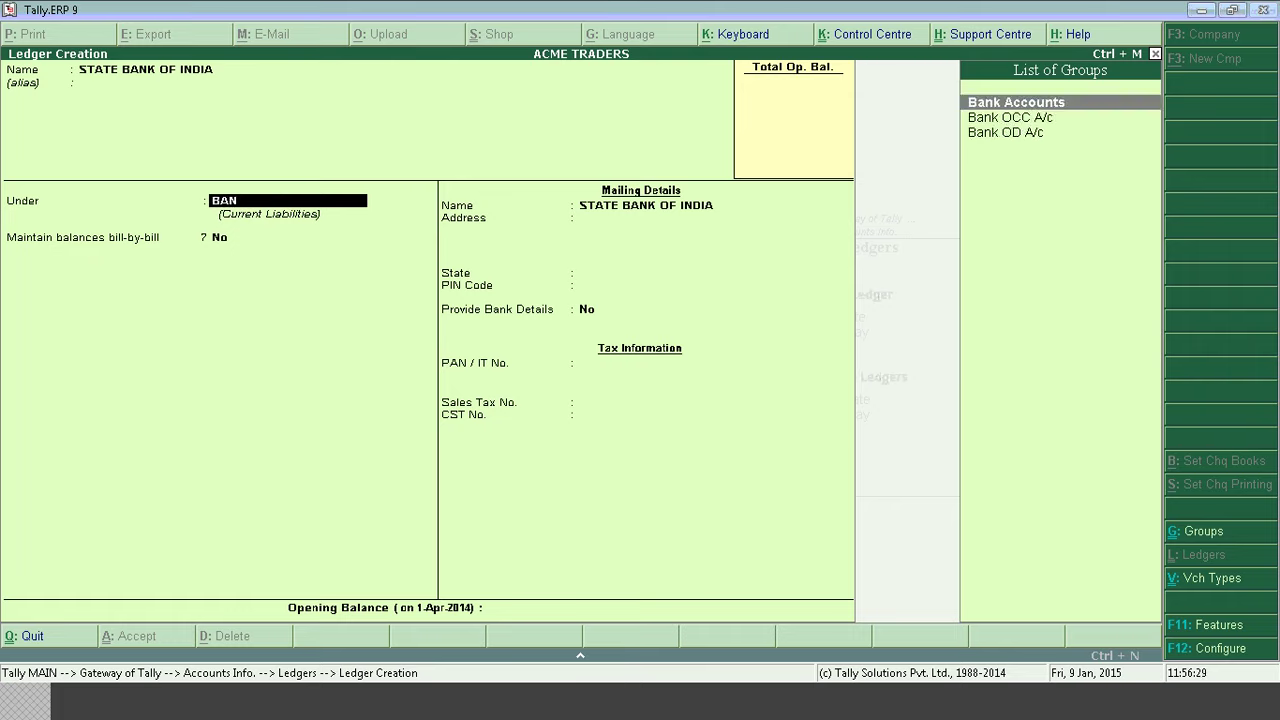
key(Return)
key(Return)
key(Return)
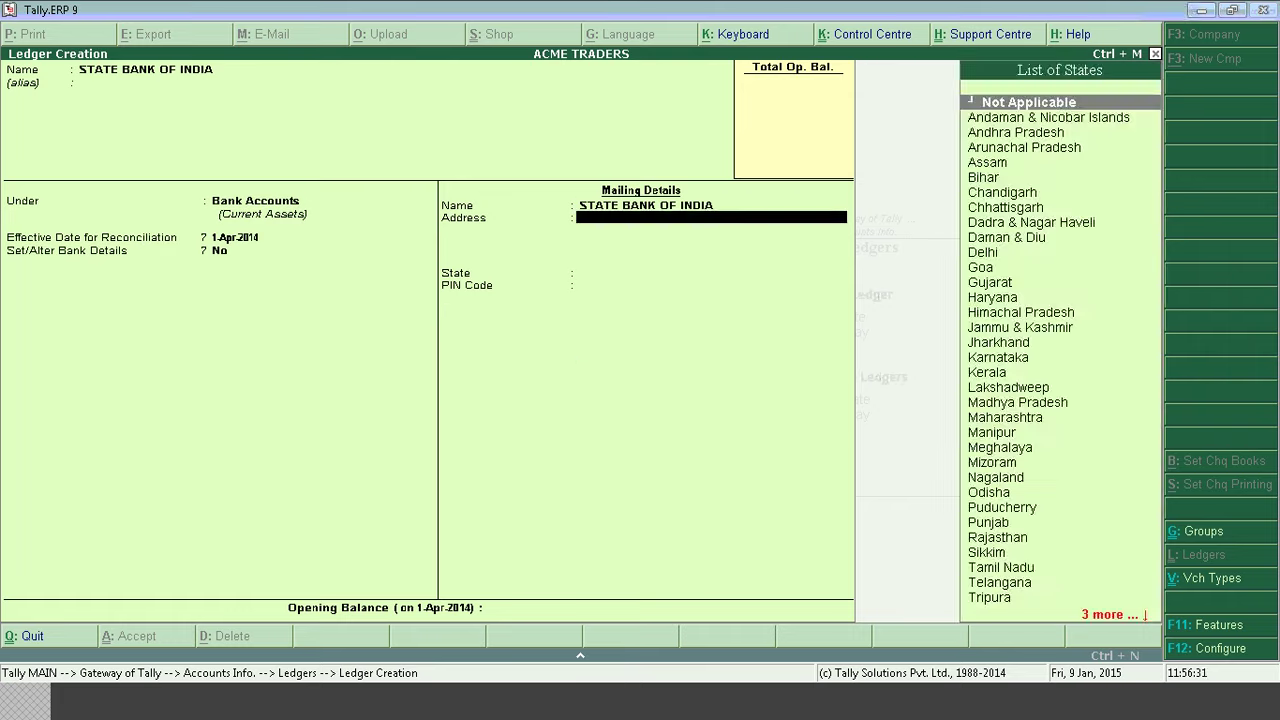
key(Return)
key(Return)
key(Return)
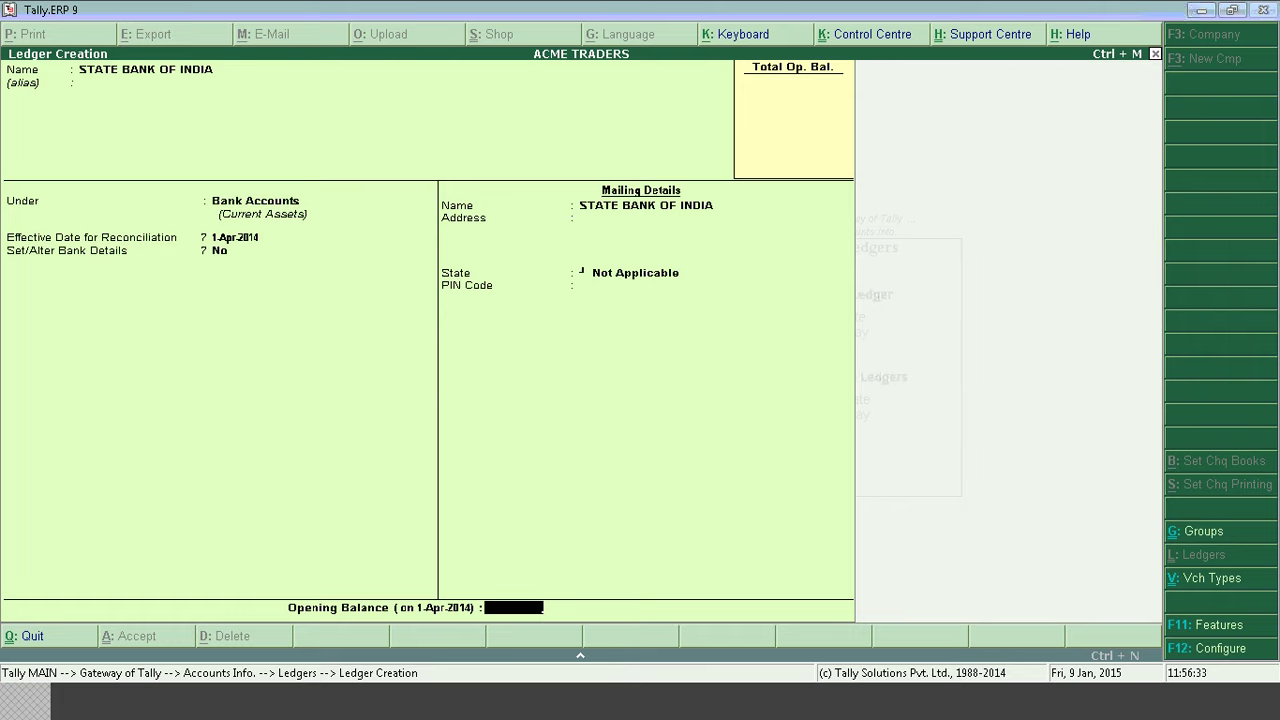
text(1,25,00)
text(000)
key(Return)
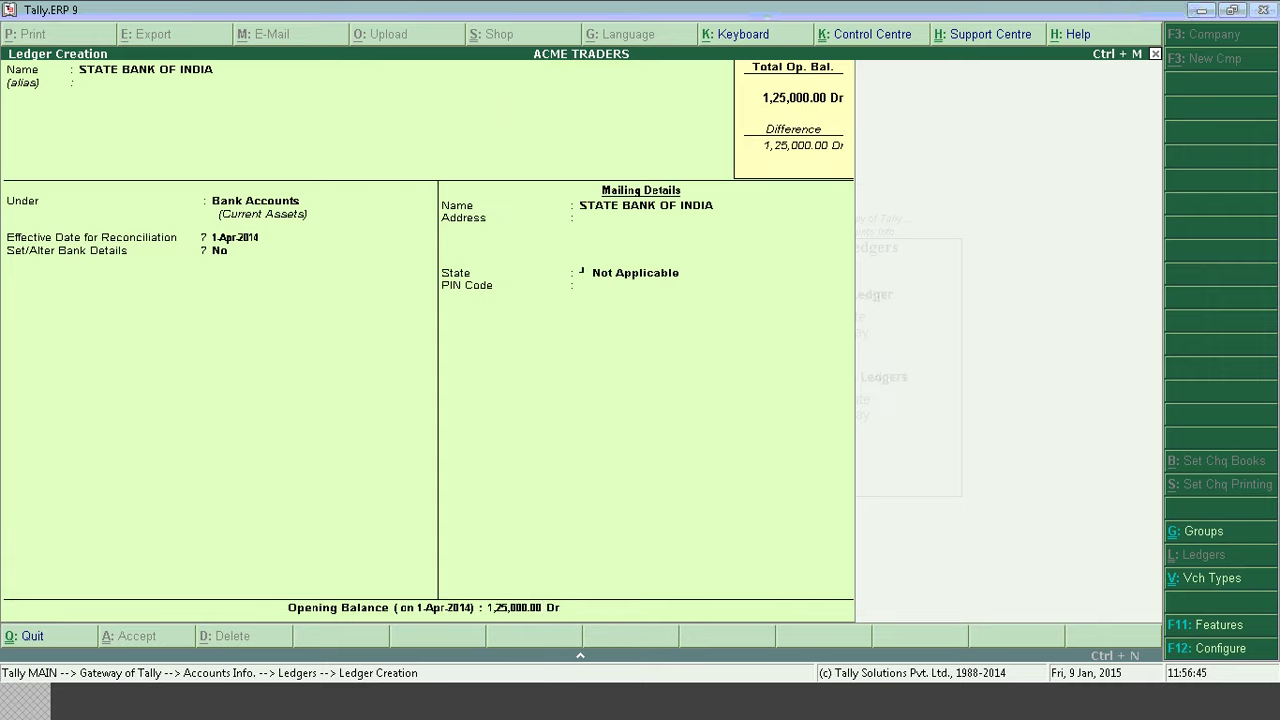
key(ctrl+a)
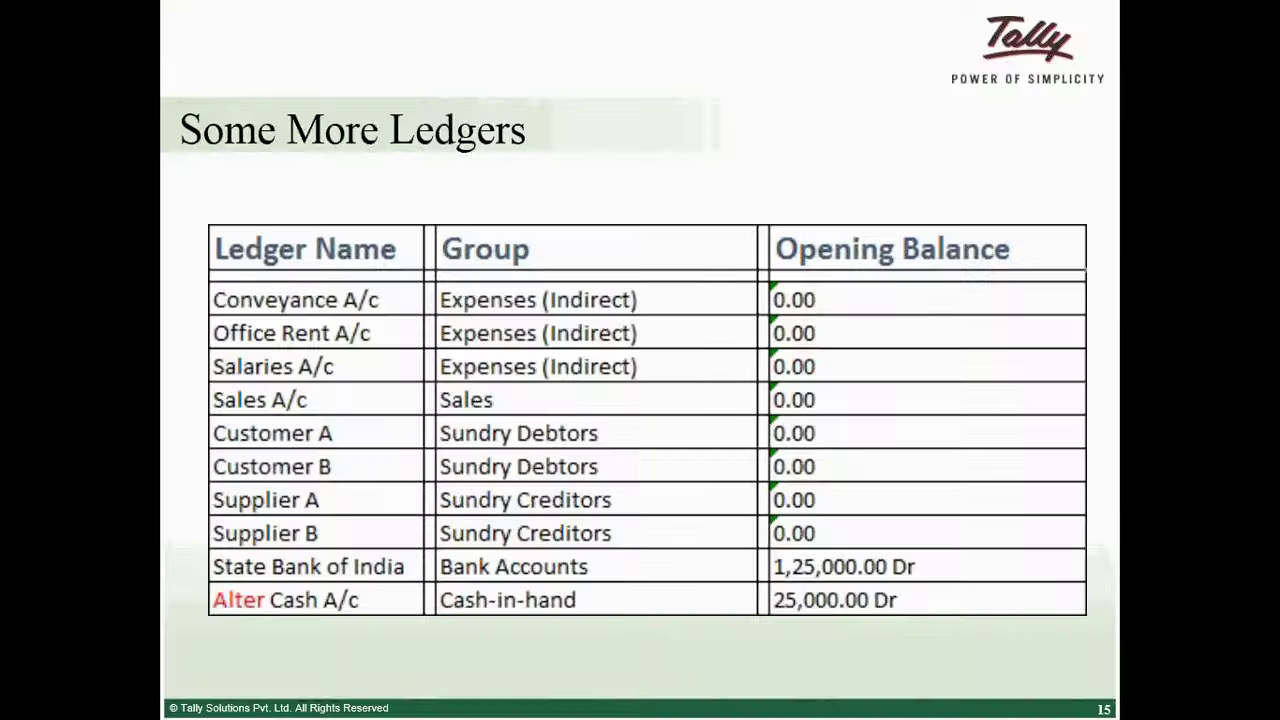
Open the Cash ledger for alteration and reach its opening balance field
key(alt+Tab)
key(Escape)
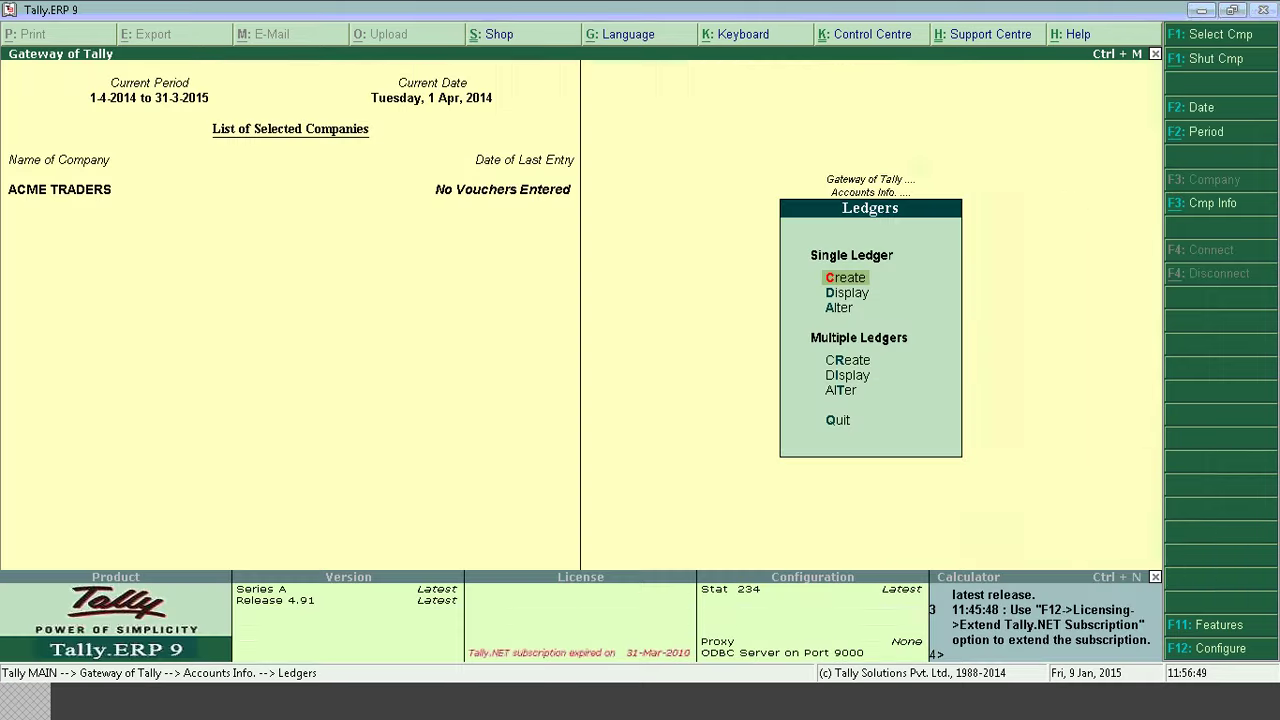
key(Down)
key(Down)
key(Return)
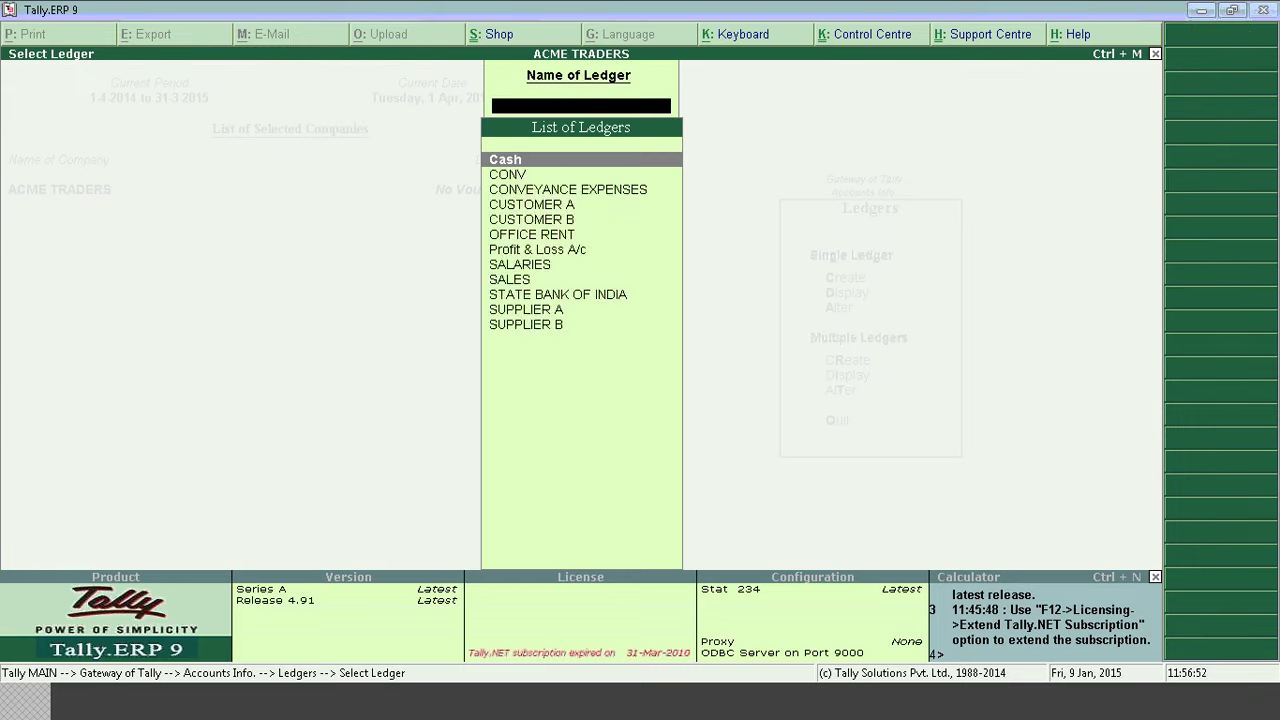
text(CA)
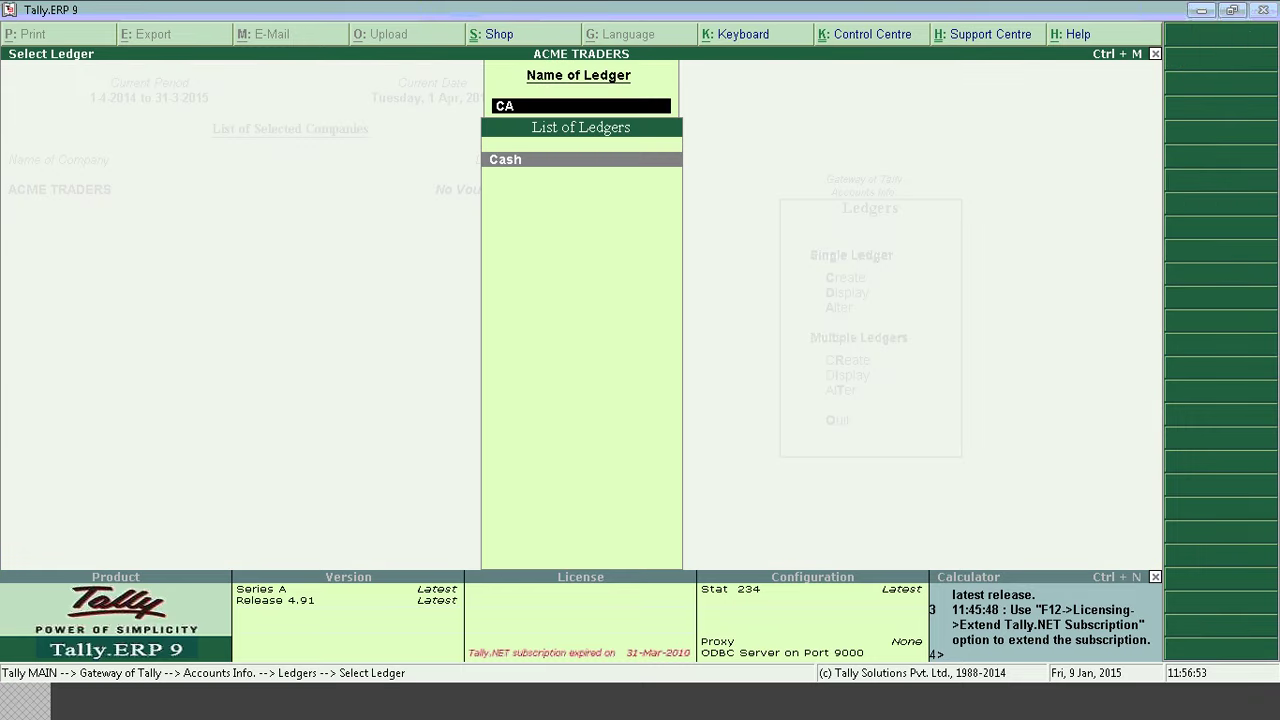
key(Return)
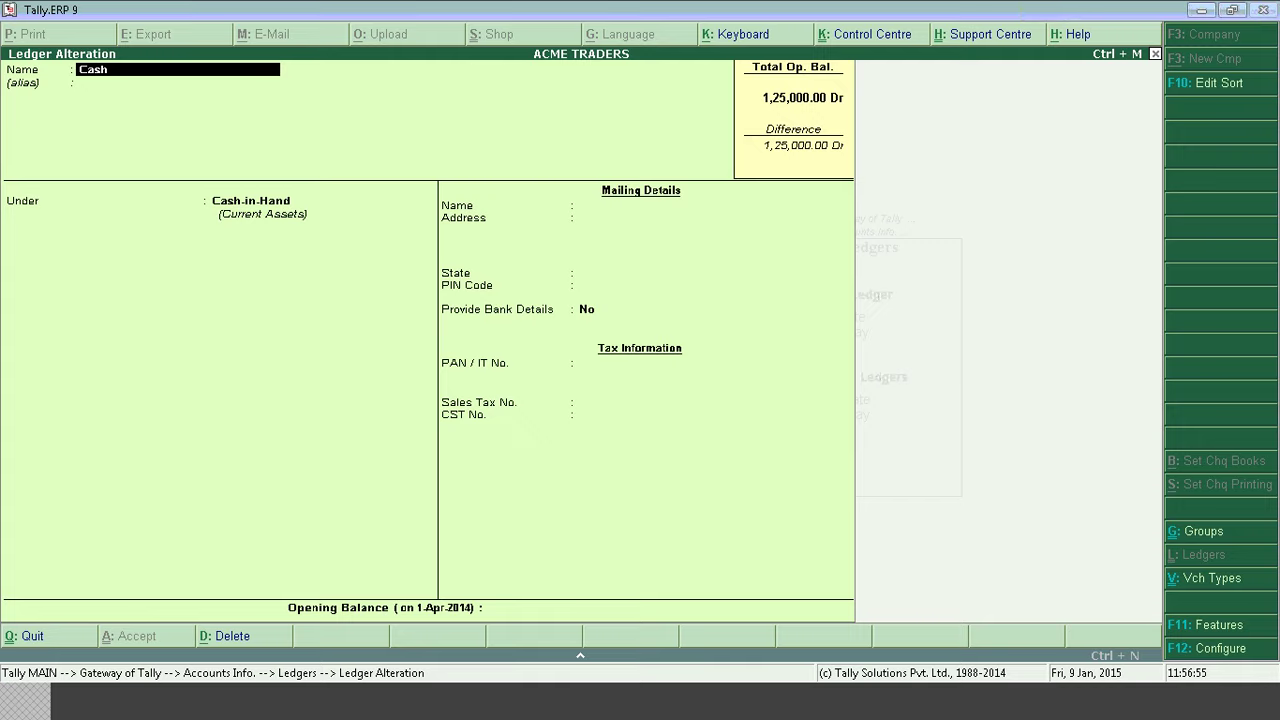
key(Return)
key(Return)
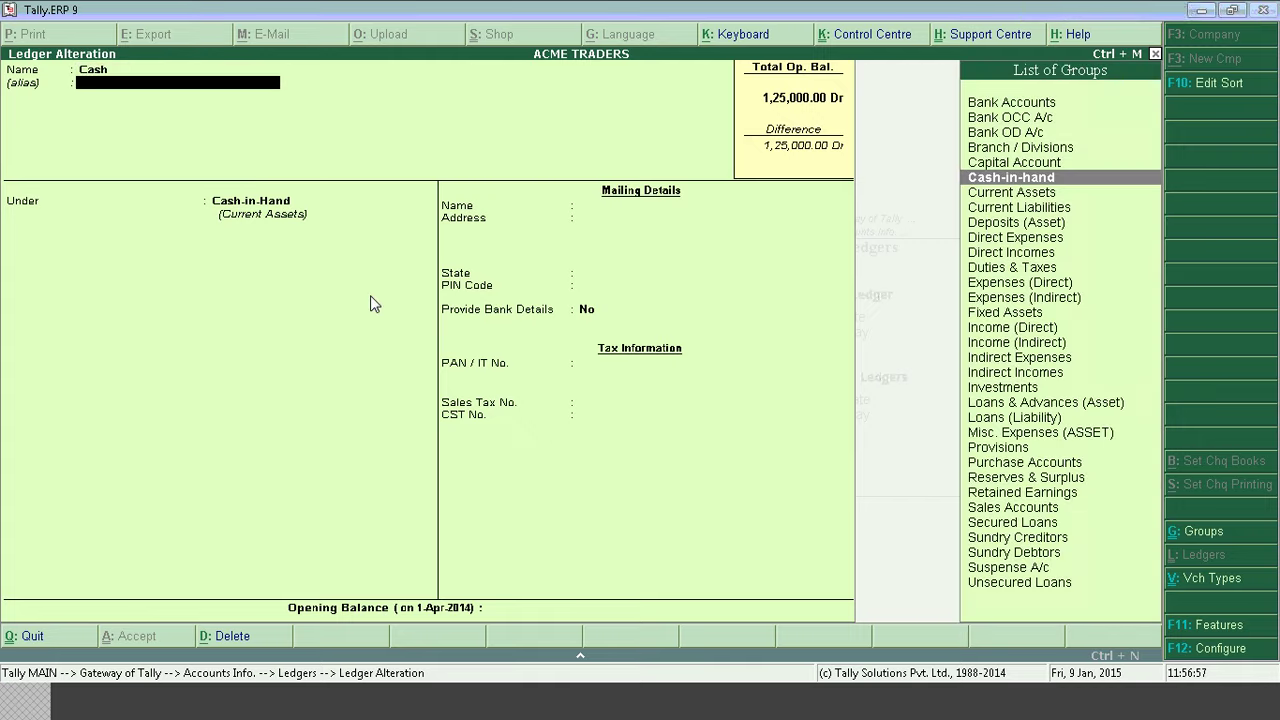
key(Return)
key(Return)
Give the Cash ledger a 25,000 opening balance and save the alteration
key(alt+Tab)
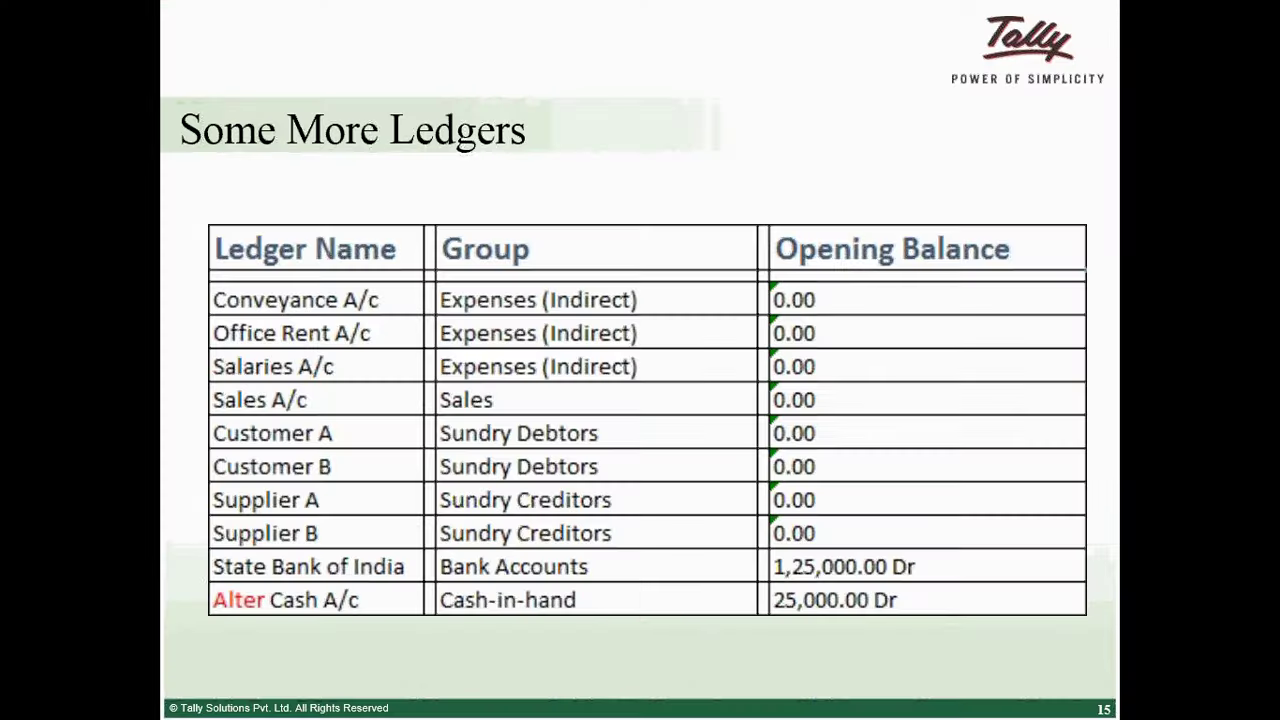
key(alt+Tab)
text(25000)
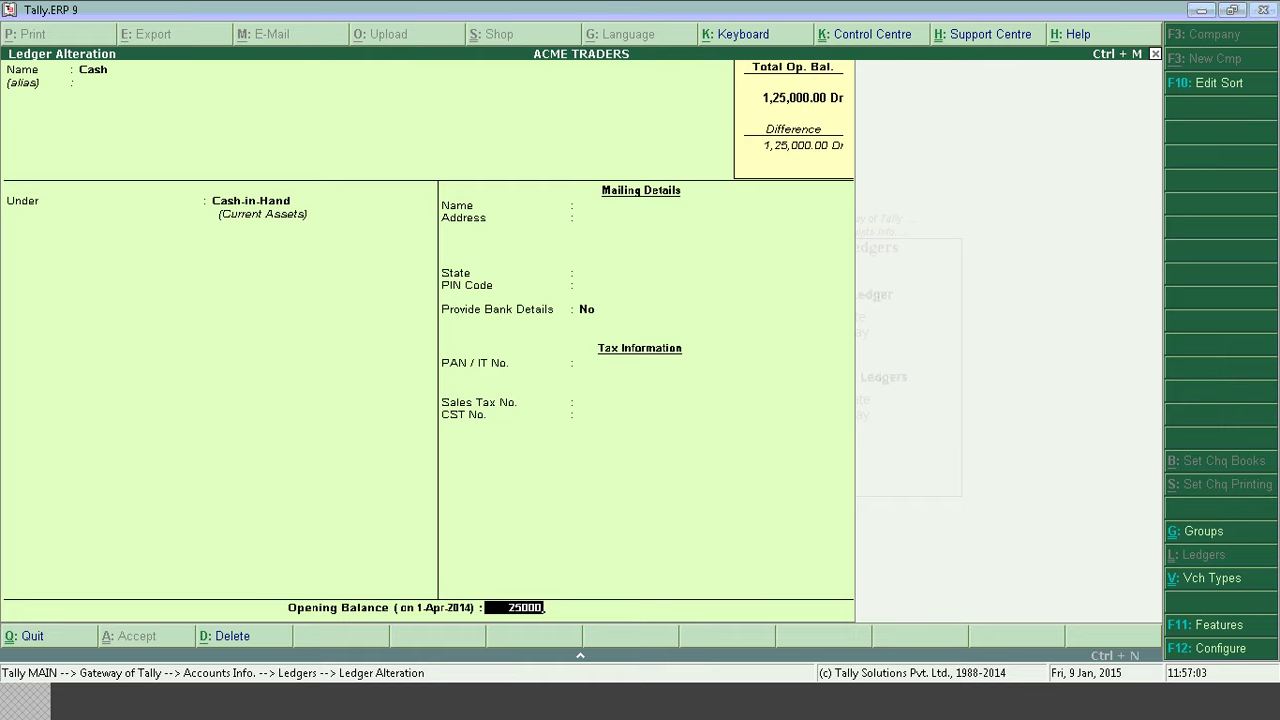
key(Return)
key(Return)
key(y)
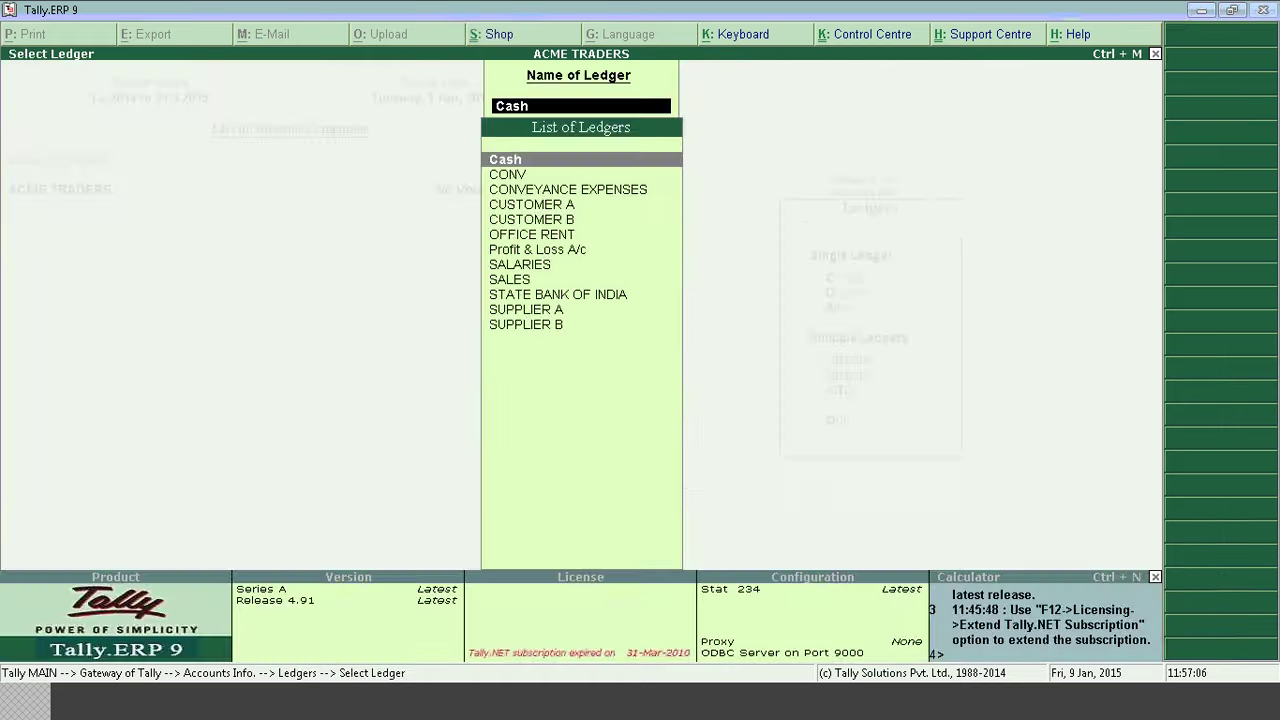
key(alt+Tab)
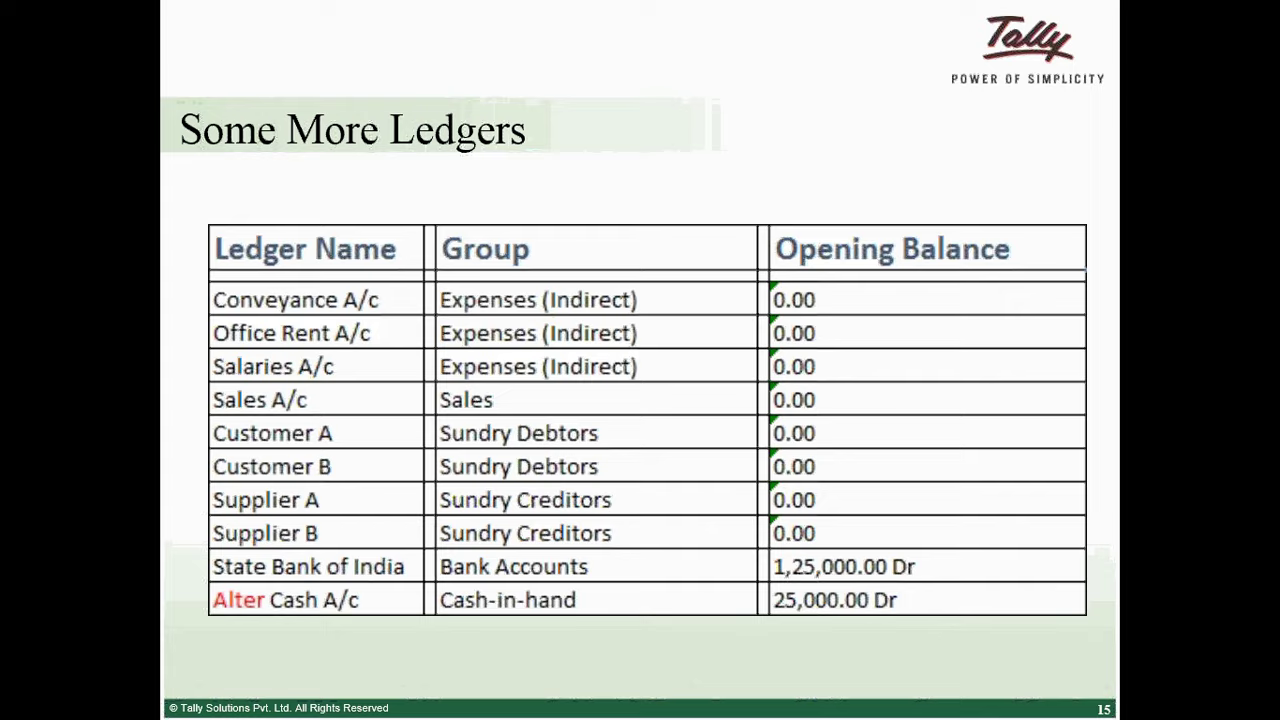
Show The First Voucher slide's Conveyance Expense and Conveyance A/c points, then return to Tally
key(Right)
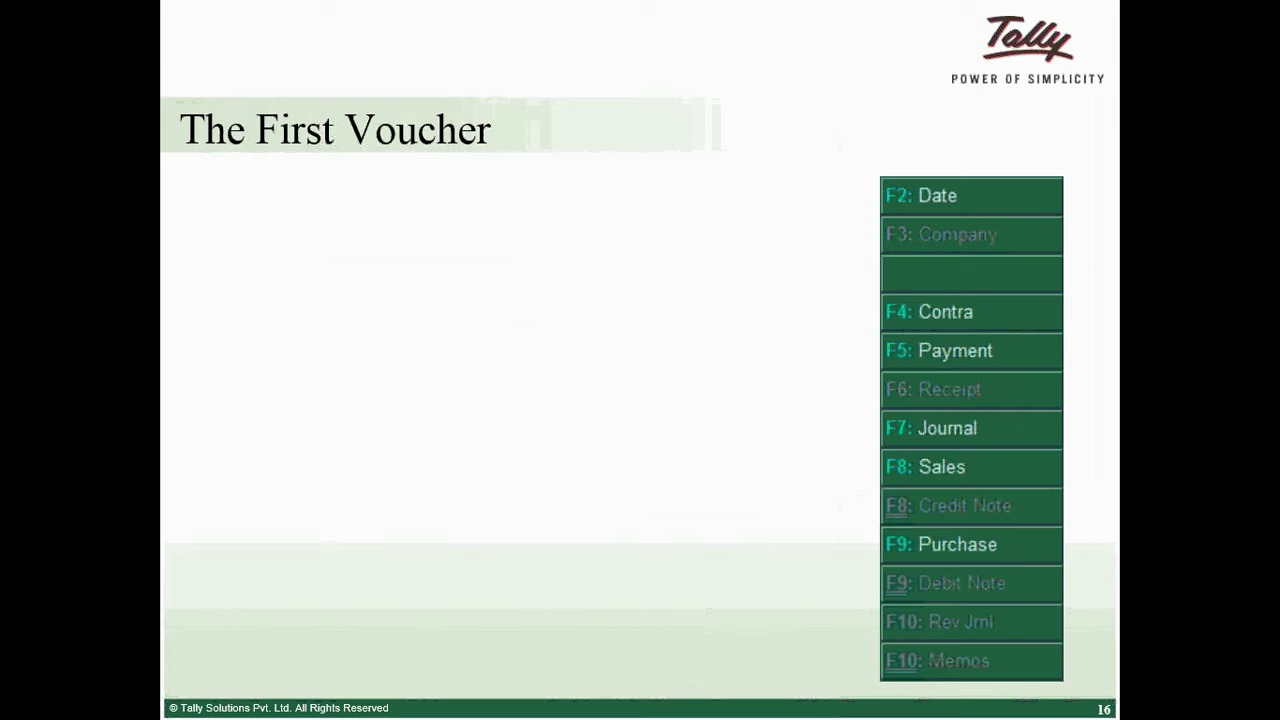
key(Right)
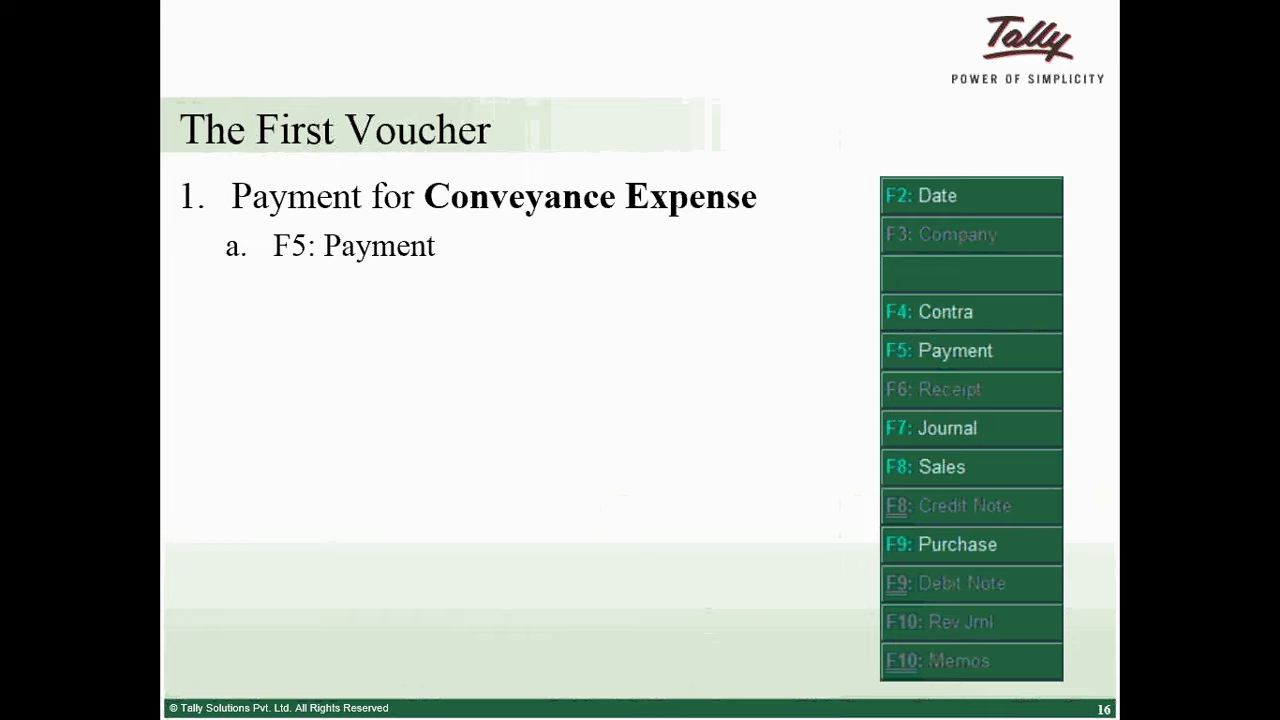
key(Right)
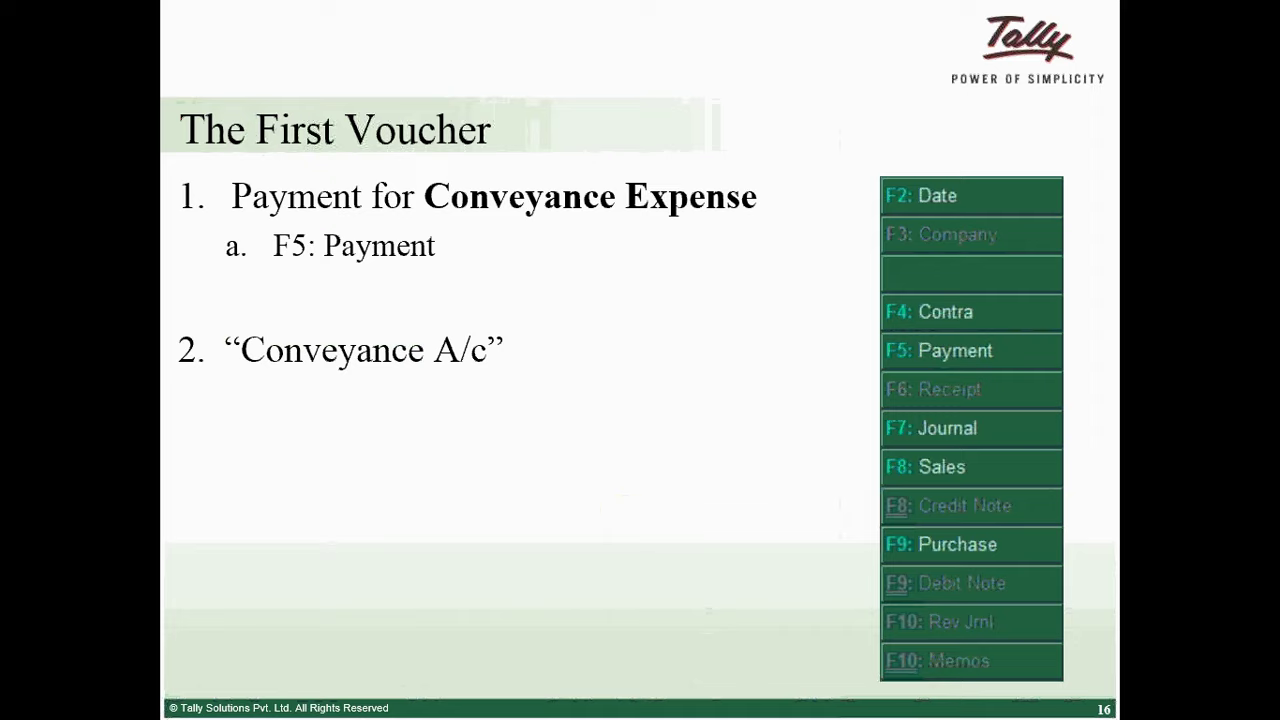
key(Right)
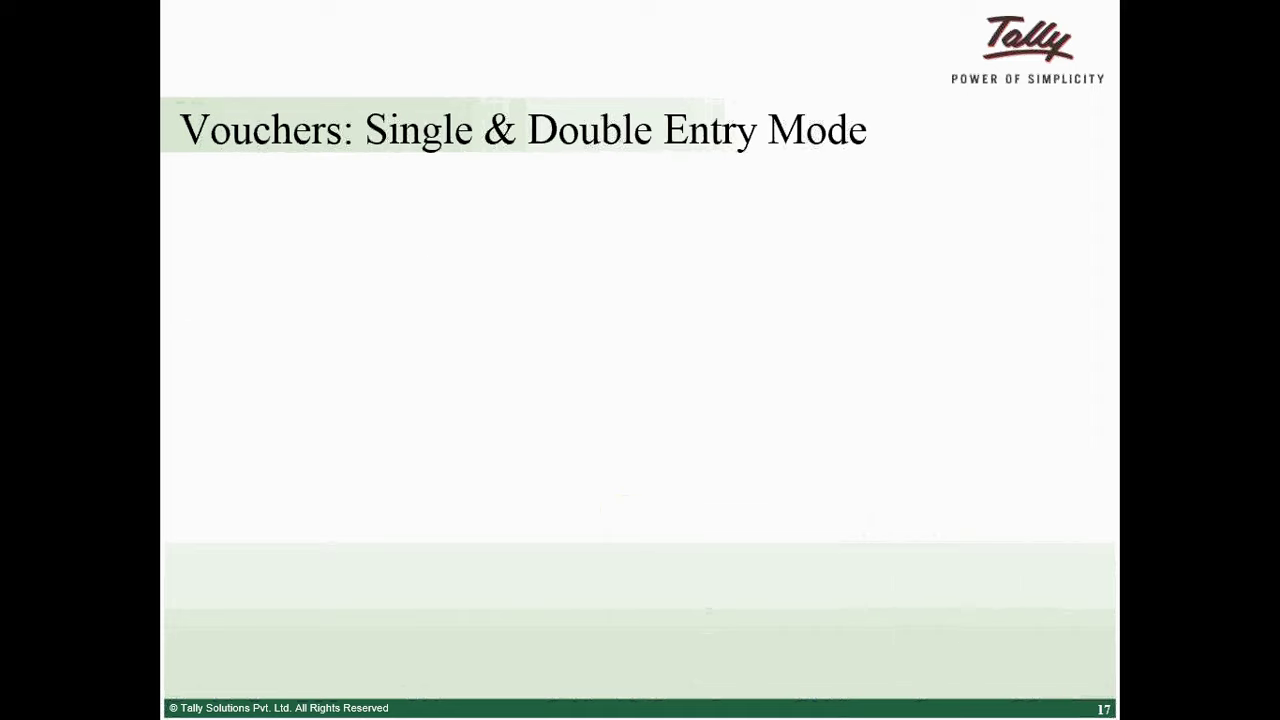
key(Left)
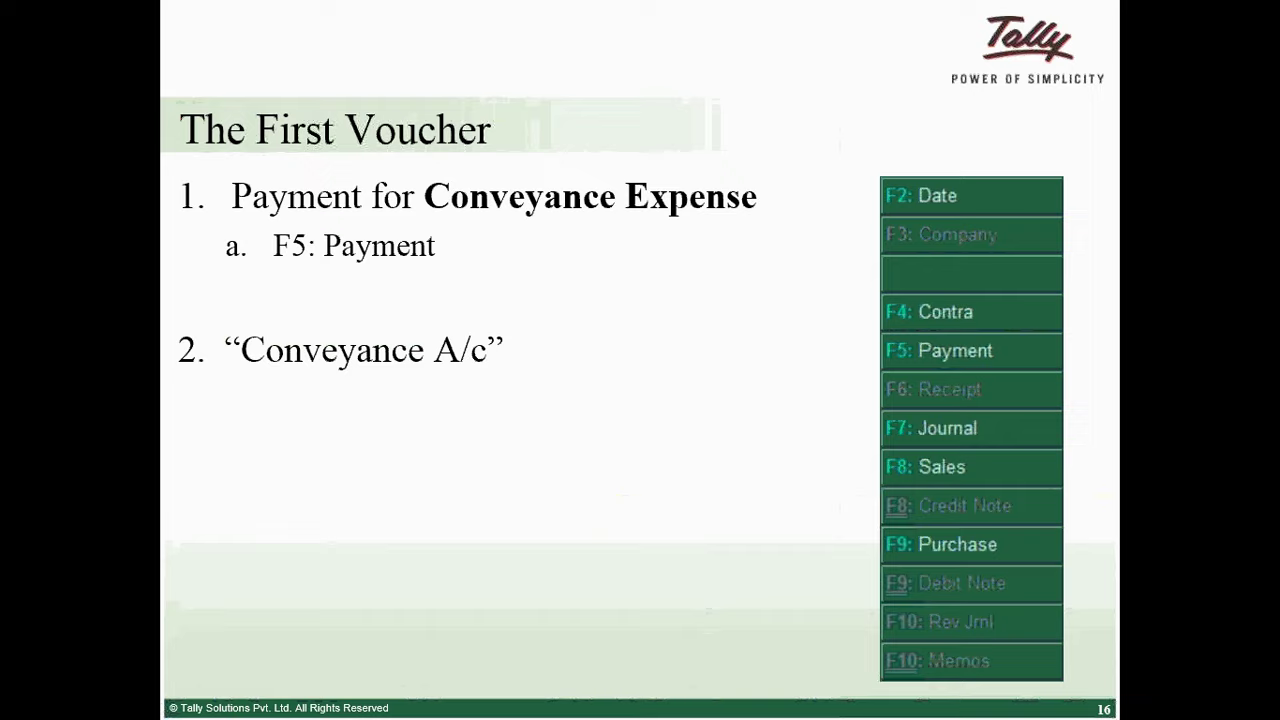
key(alt+Tab)
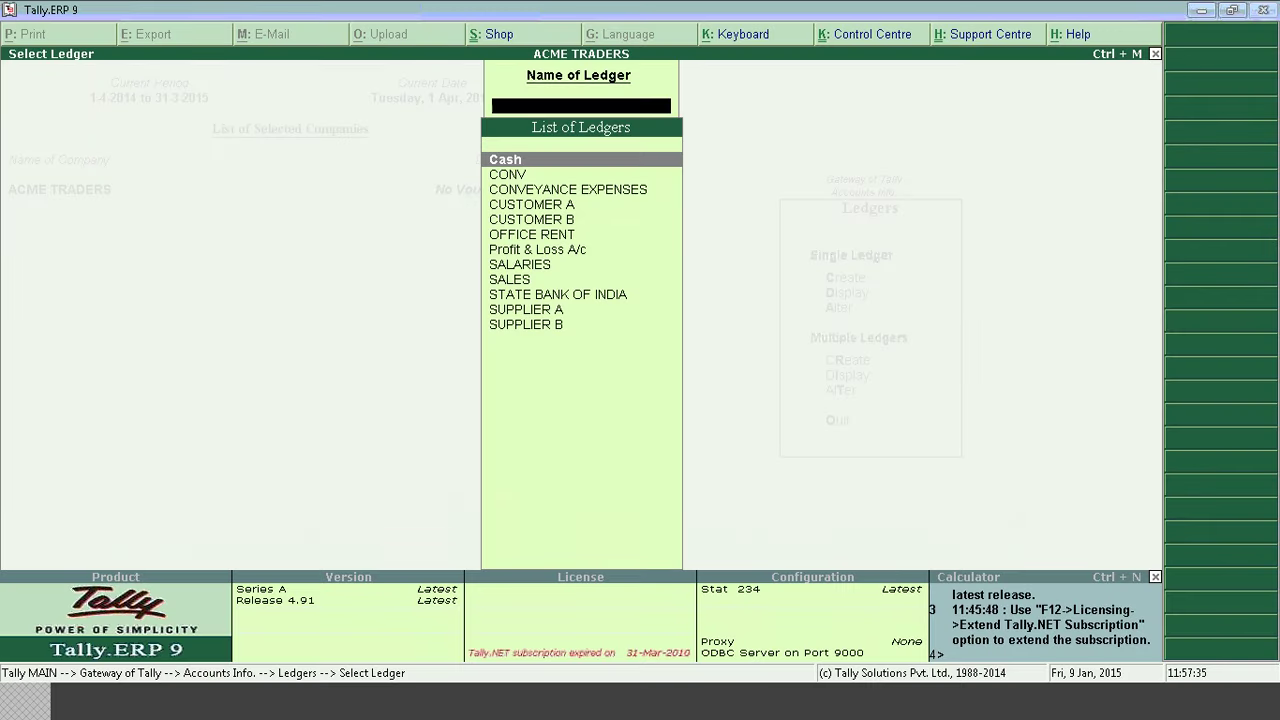
Open a new Payment voucher No. 1 dated 1-Apr-2014, checking The First Voucher slide
key(Escape)
key(Escape)
key(Escape)
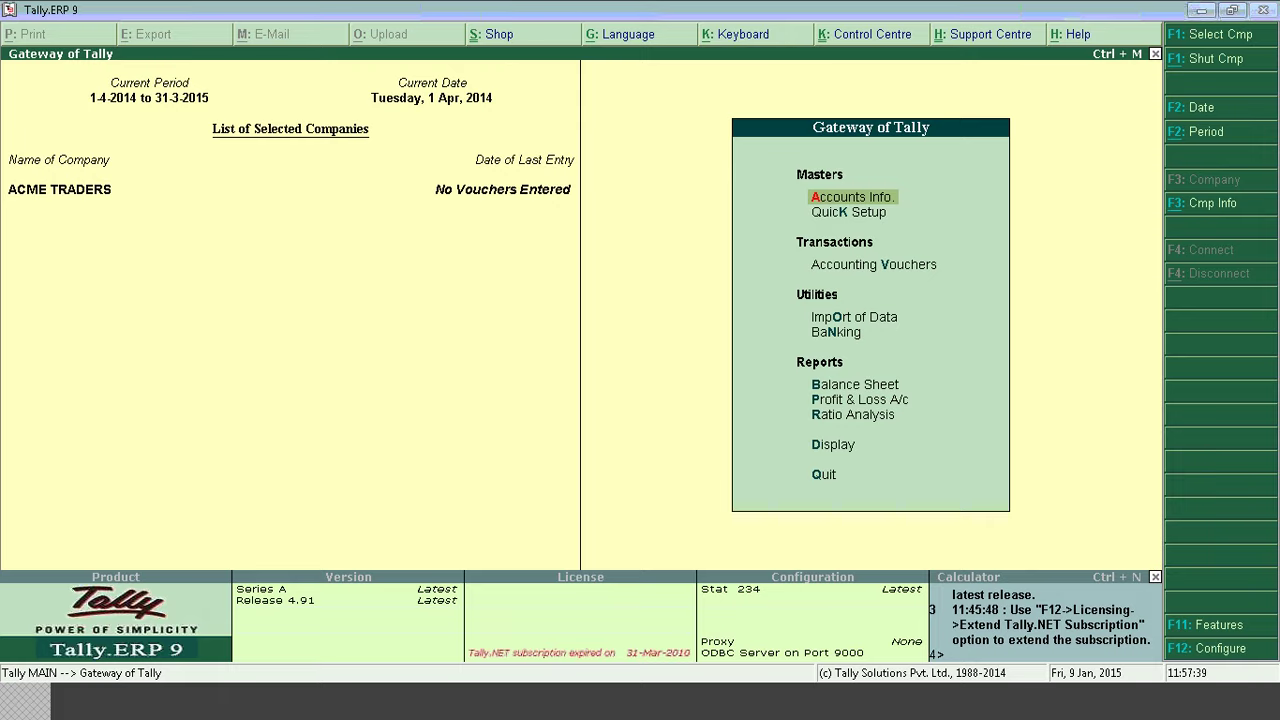
key(v)
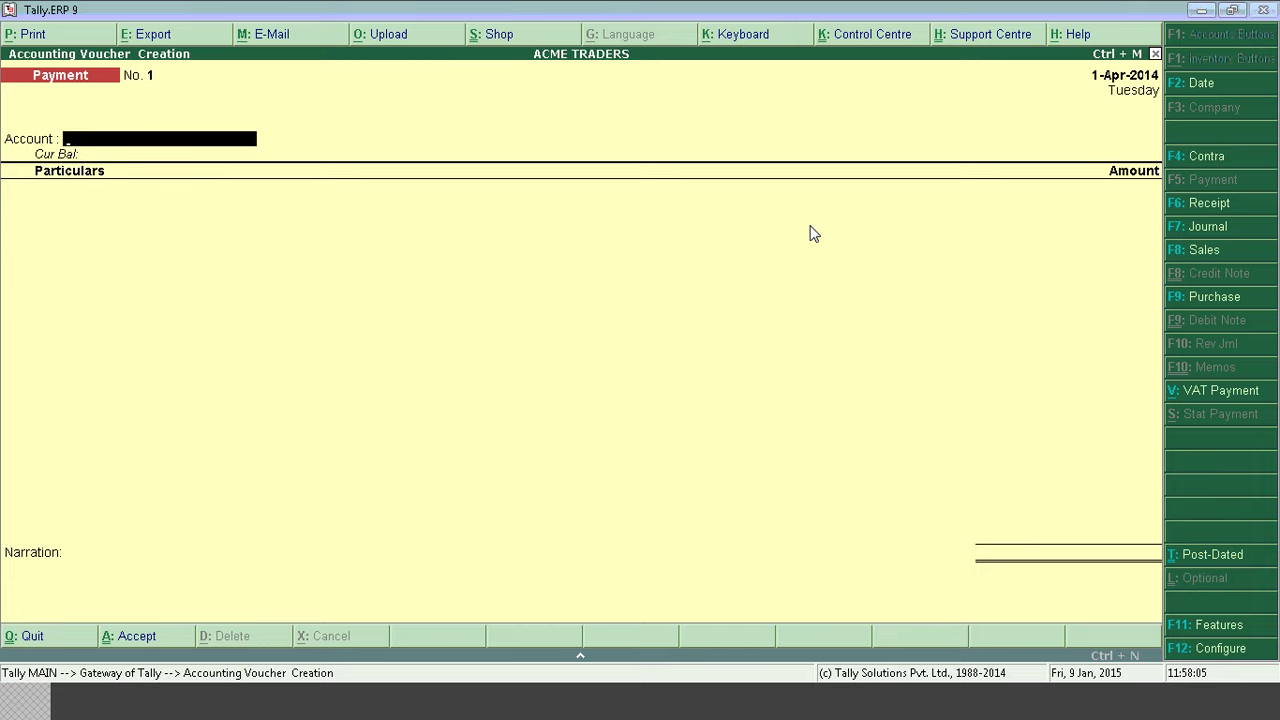
key(alt+Tab)
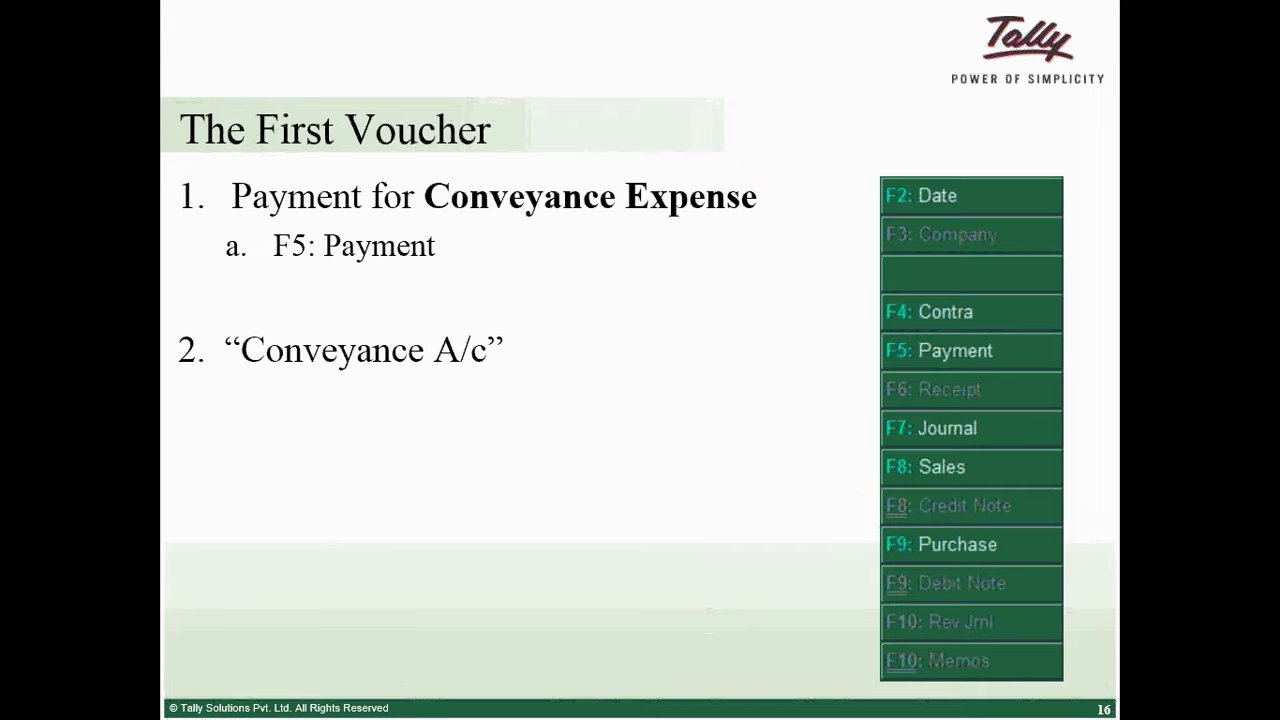
Record a 10,000 payment from Cash to CONVEYANCE EXPENSES and save the voucher
key(alt+Tab)
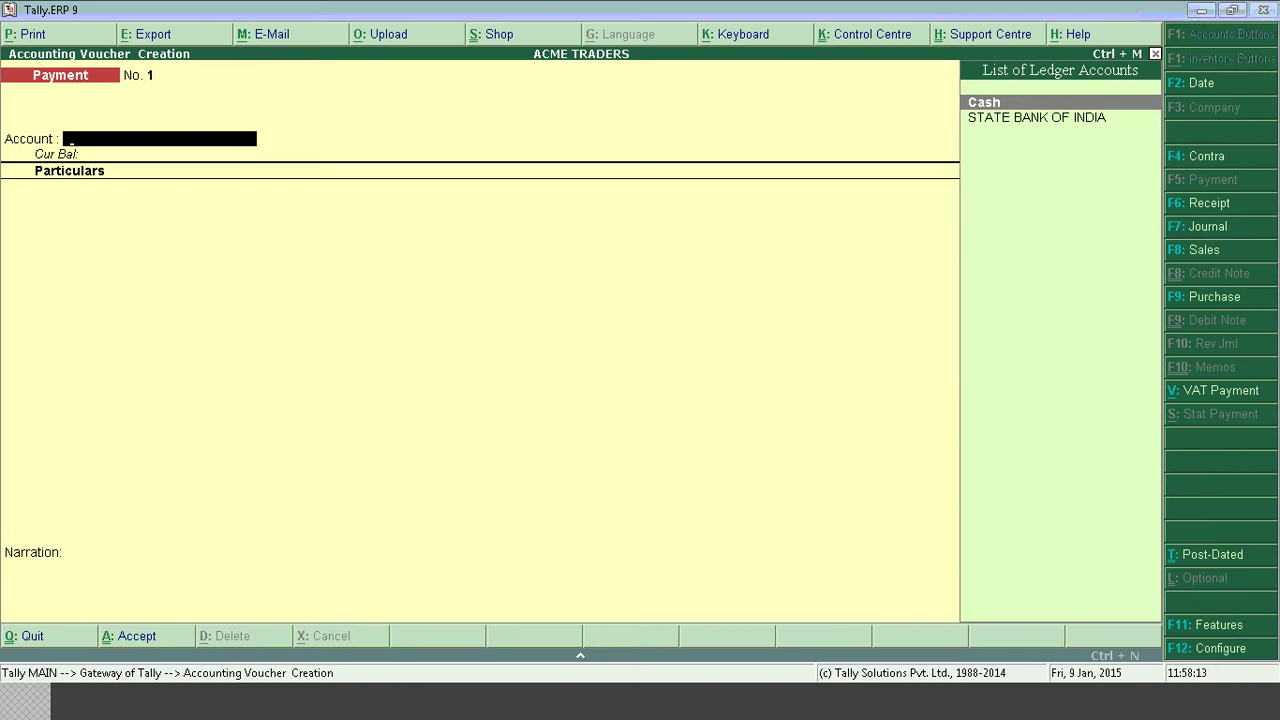
key(Return)
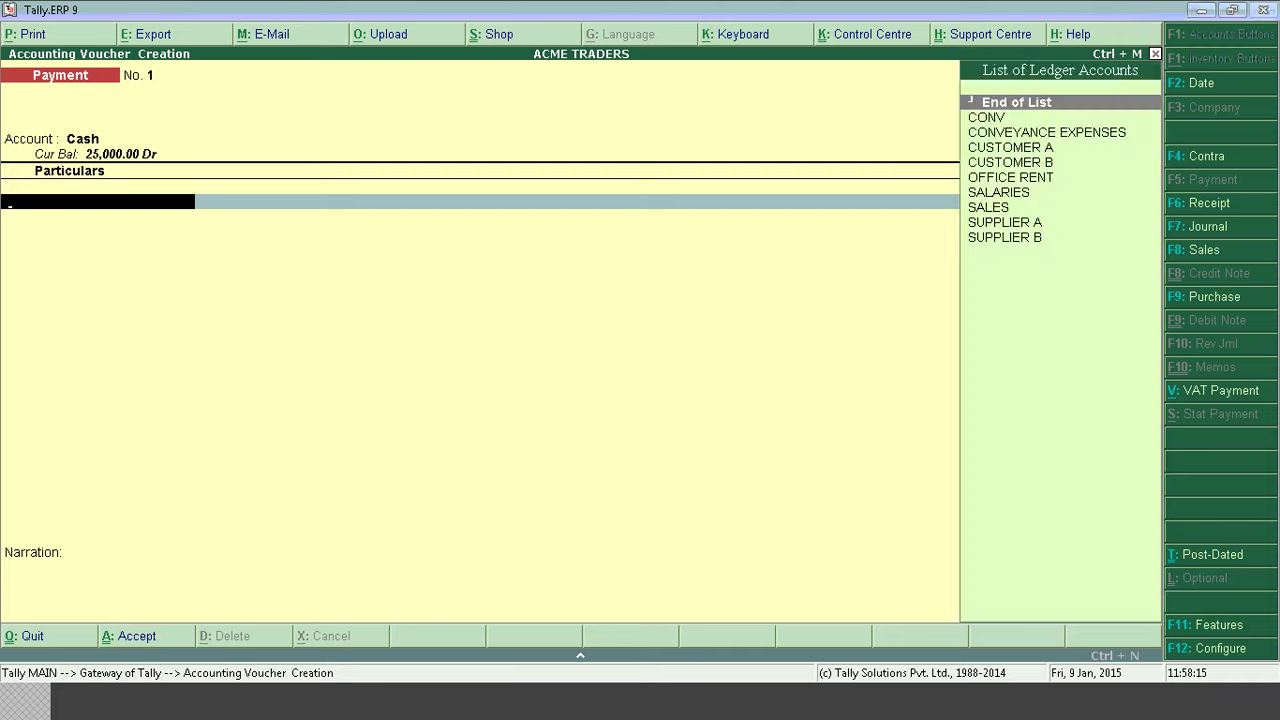
key(Down)
key(Down)
key(Return)
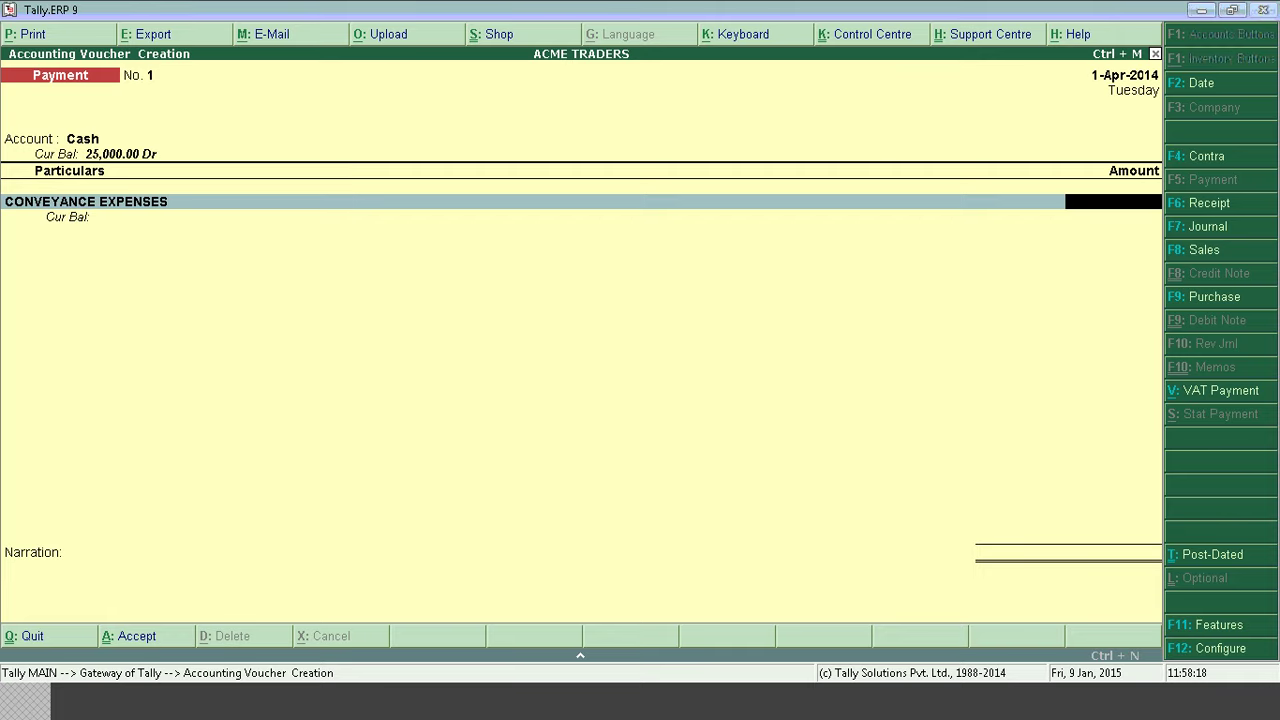
text(10000)
key(Return)
key(Return)
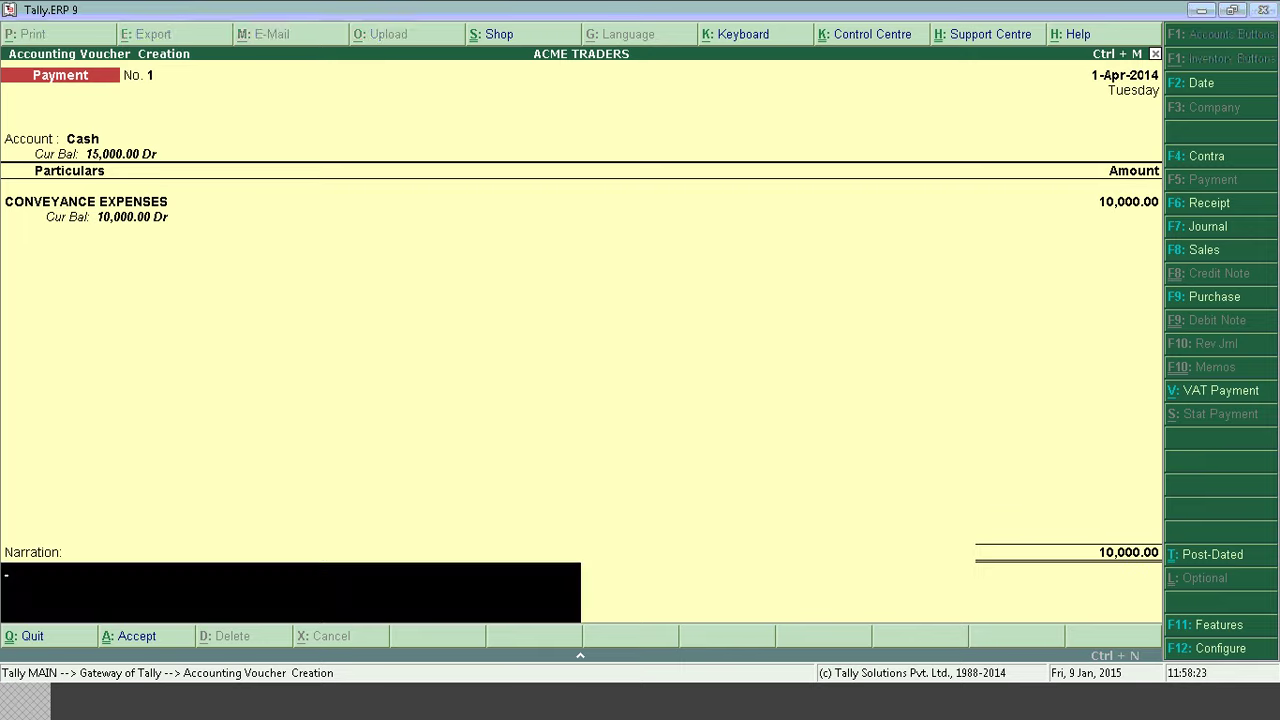
key(Return)
key(Return)
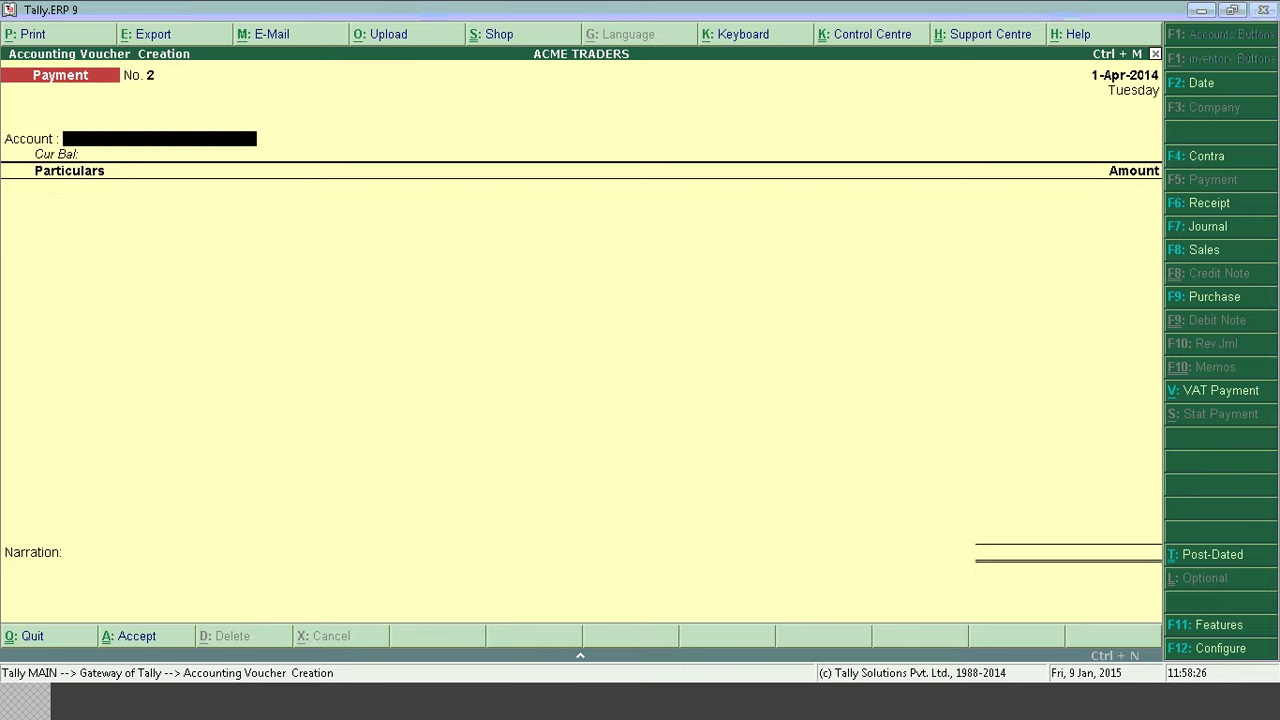
key(BackSpace)
Reopen the saved conveyance payment and change its date to 1-May-2014, finally entered as 1.5.14
key(Page_Up)
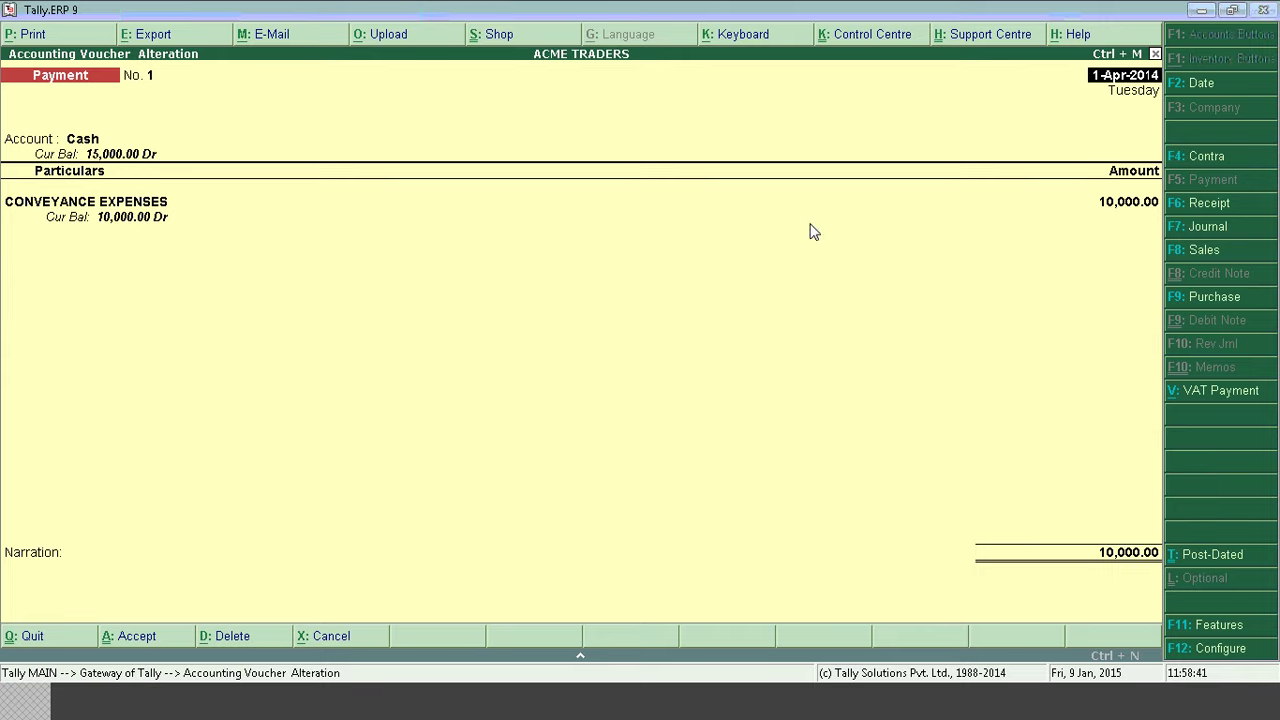
click(1192, 85)
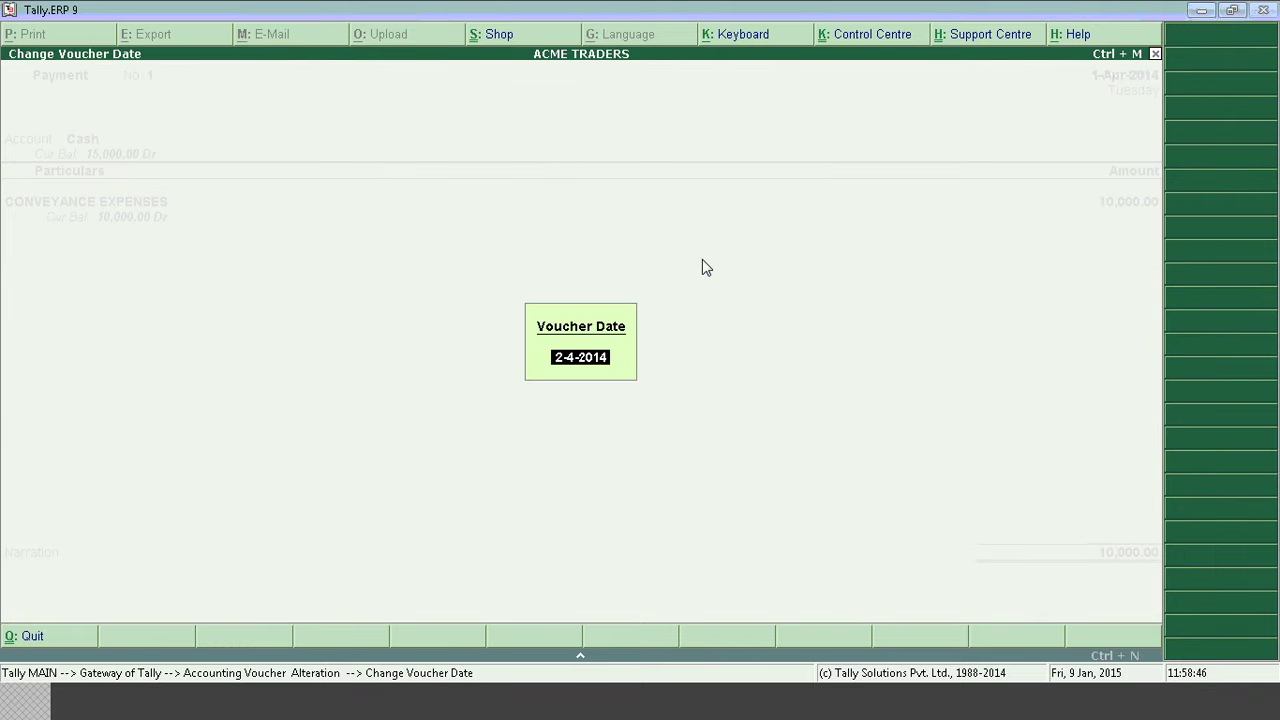
text(1-5)
key(Return)
key(F2)
text(1ST MAY)
key(Return)
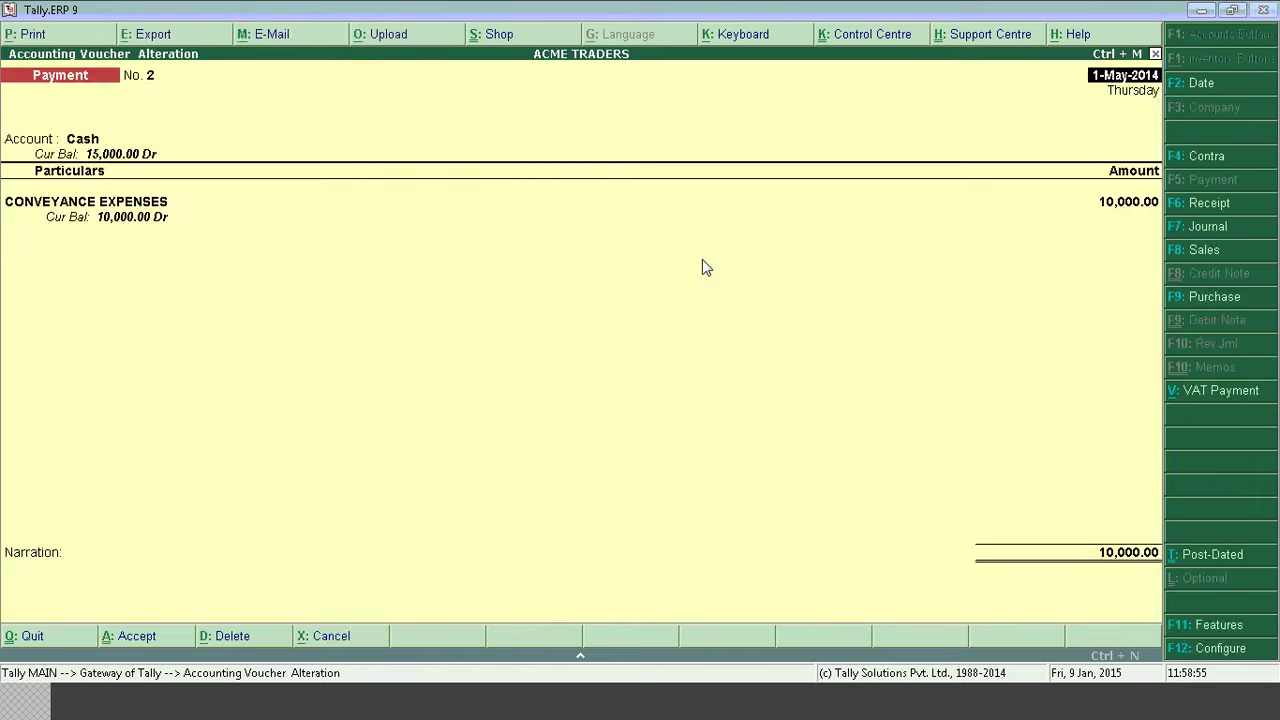
key(F2)
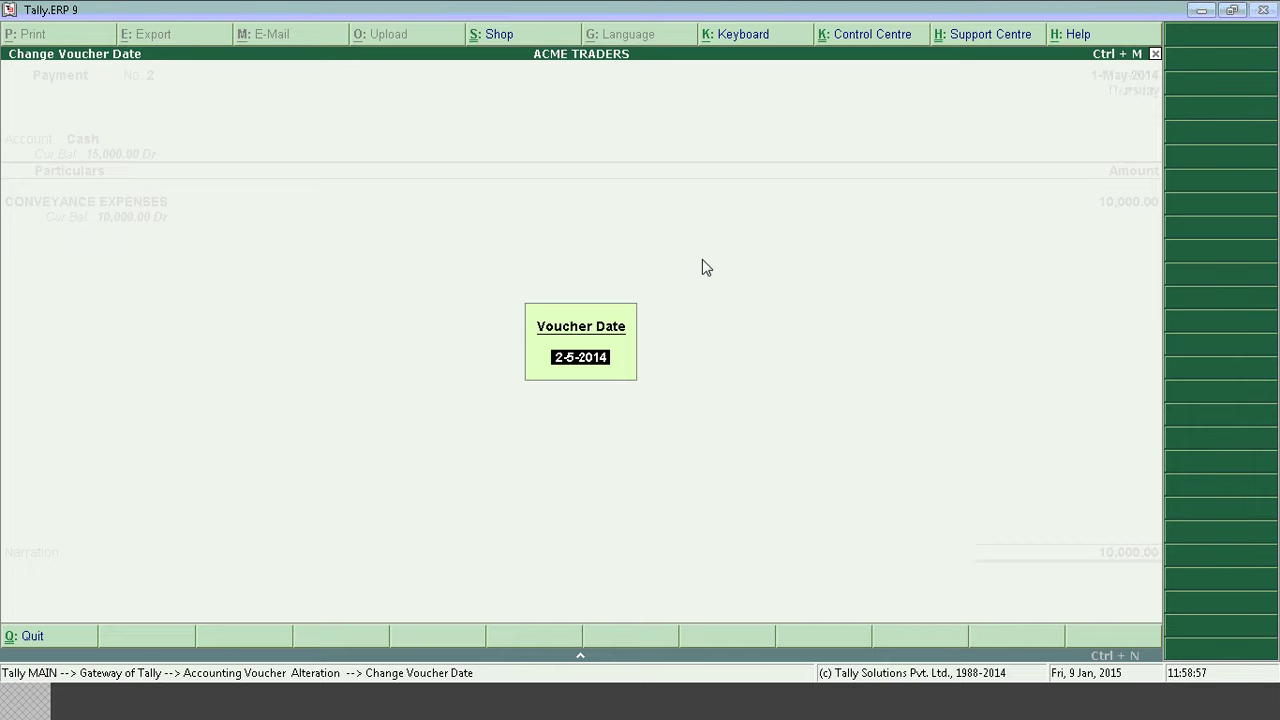
text(1.5.14)
key(Return)
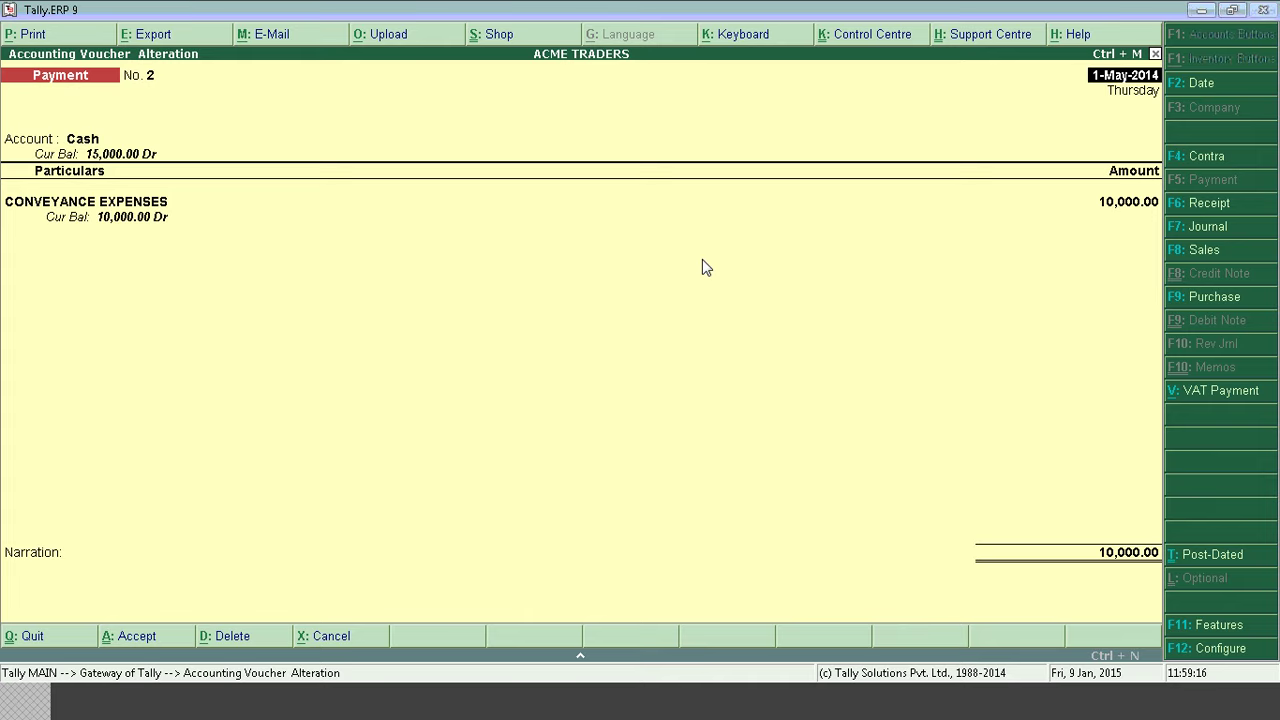
Accept the altered 10,000.00 Cash-to-Conveyance payment and bring it back up
key(Return)
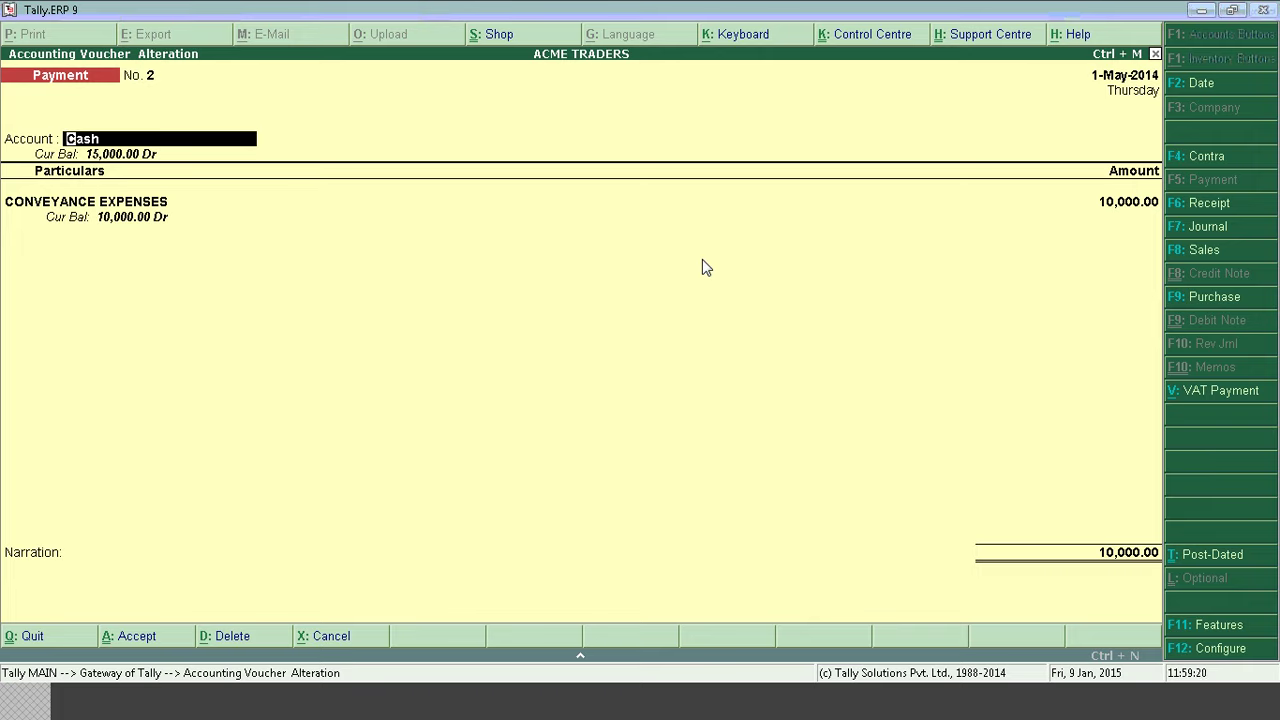
key(Return)
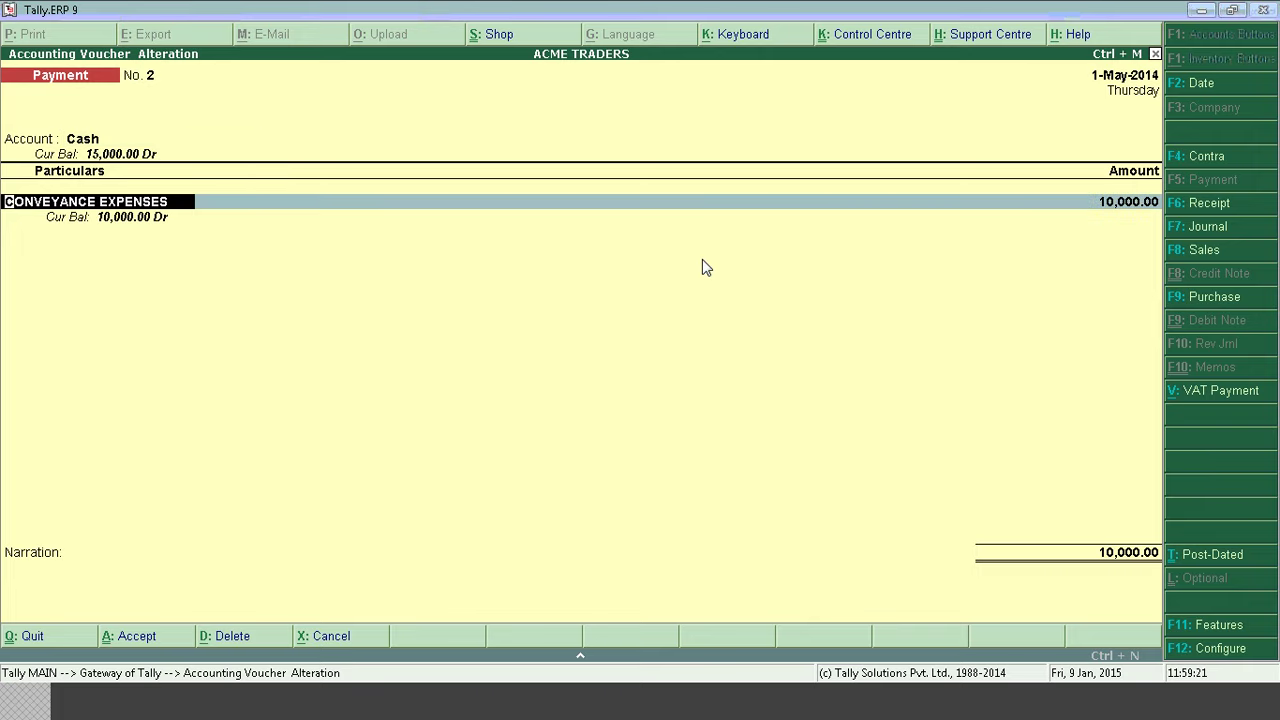
key(Return)
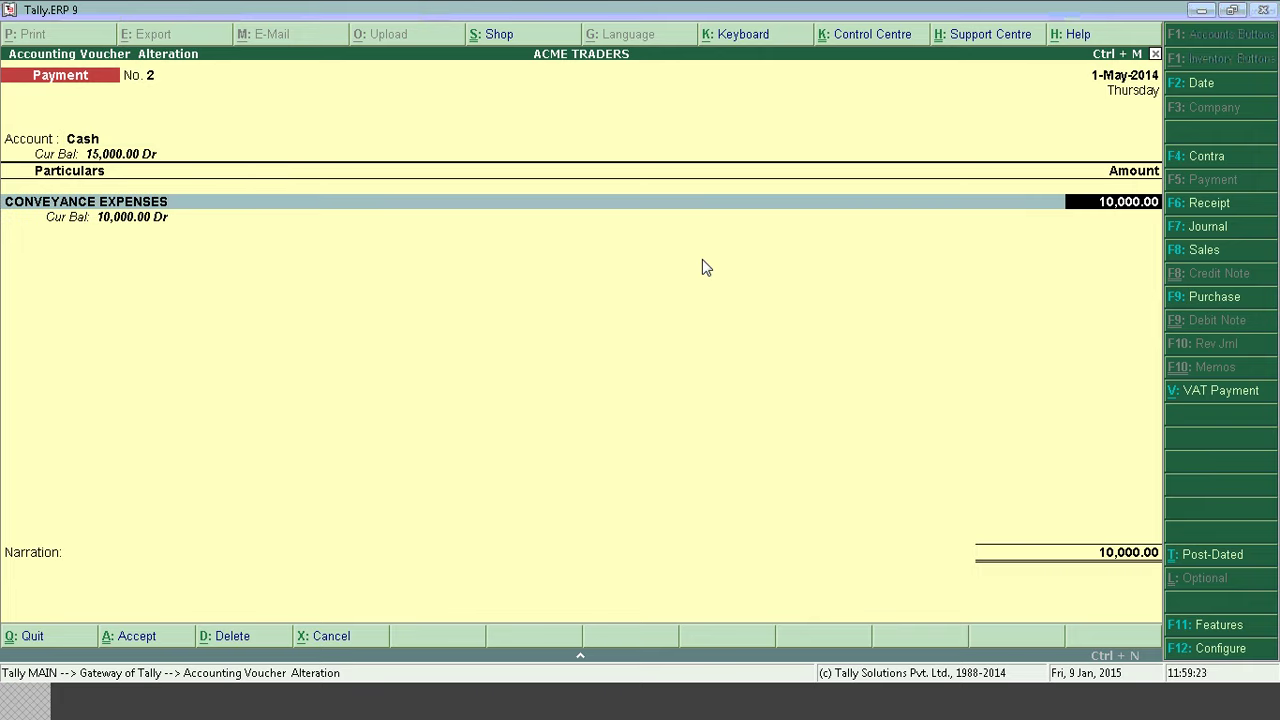
key(Return)
key(Return)
key(Return)
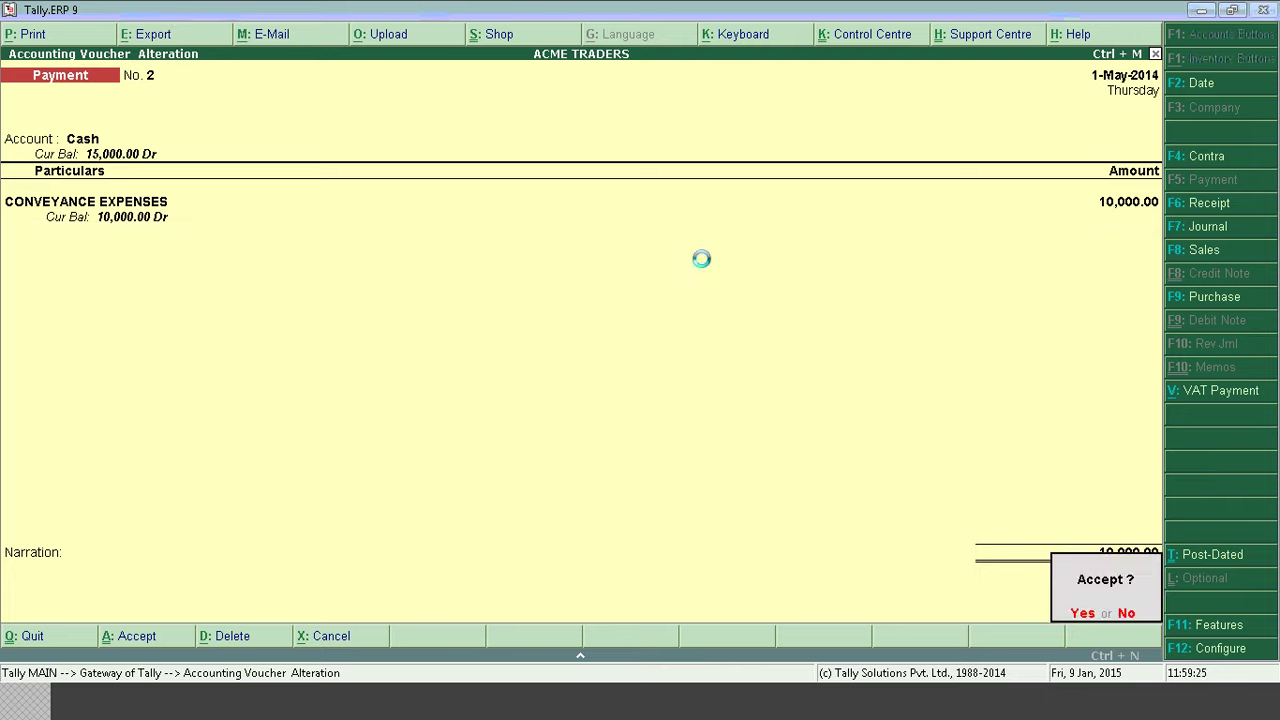
key(Return)
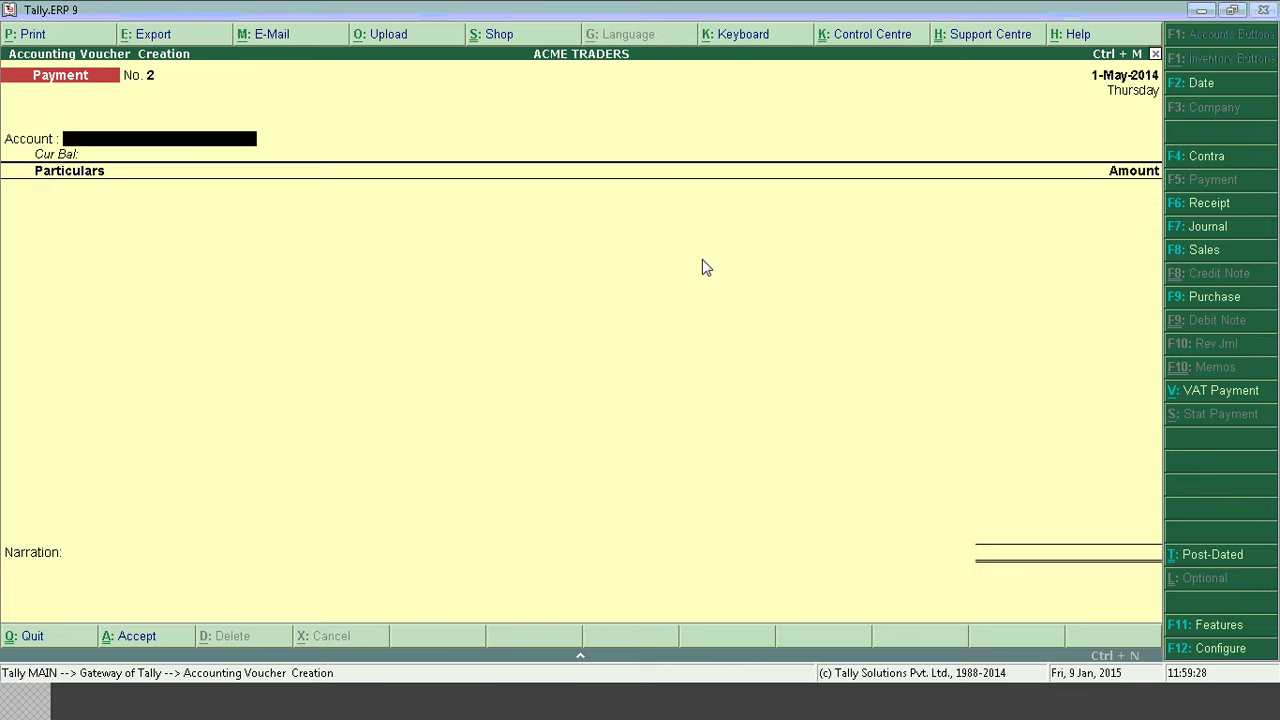
key(Page_Up)
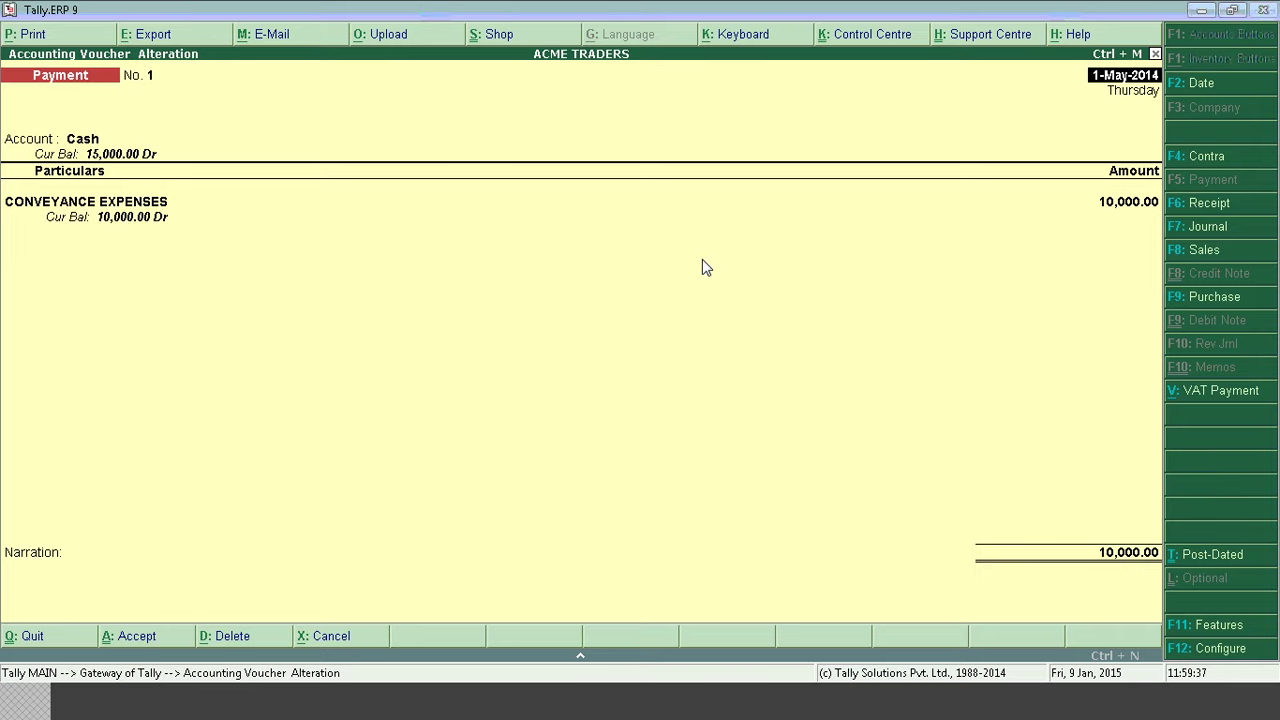
Set 'Use Single Entry mode for Pymt/Rcpt/Contra' to No in the voucher configuration
key(F12)
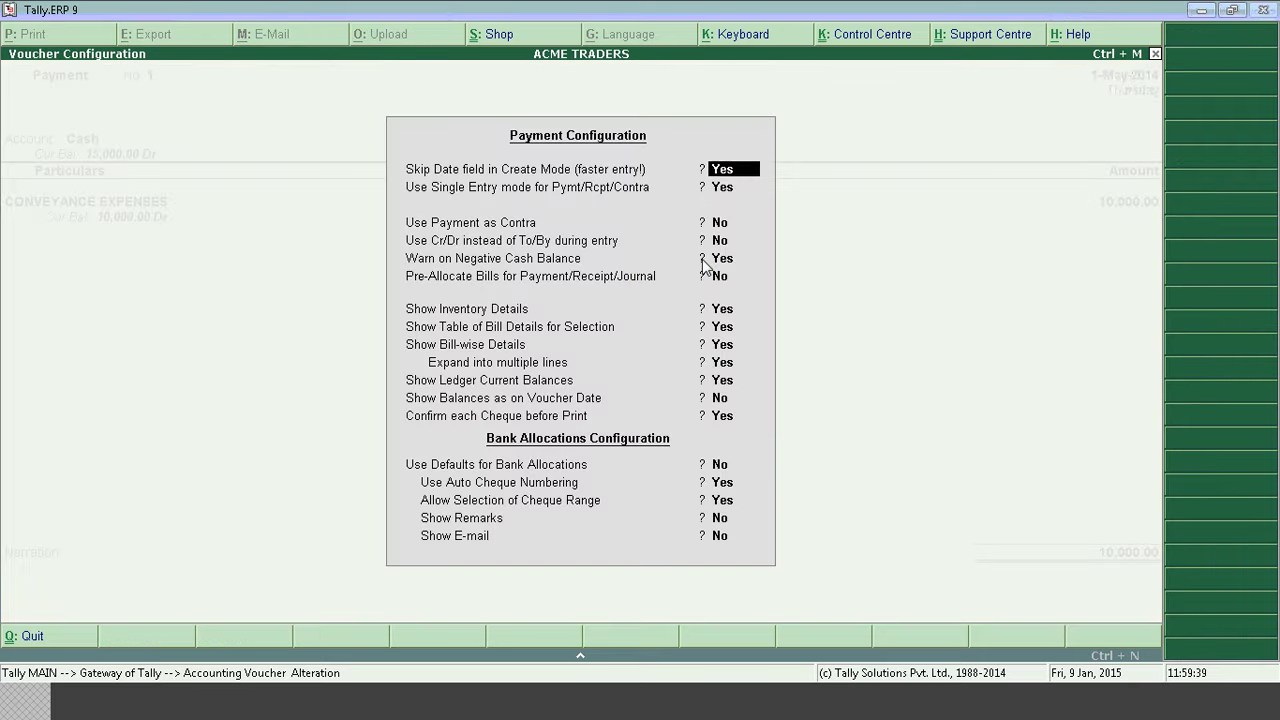
key(Return)
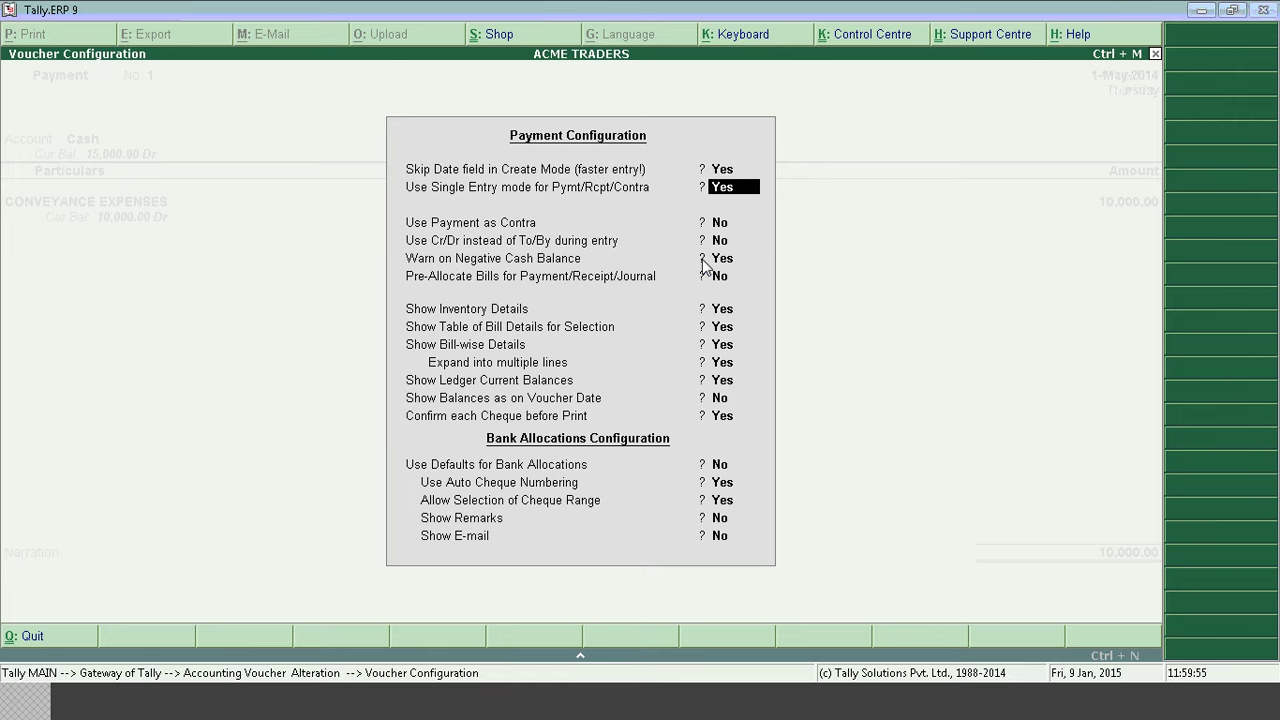
text(n)
key(Return)
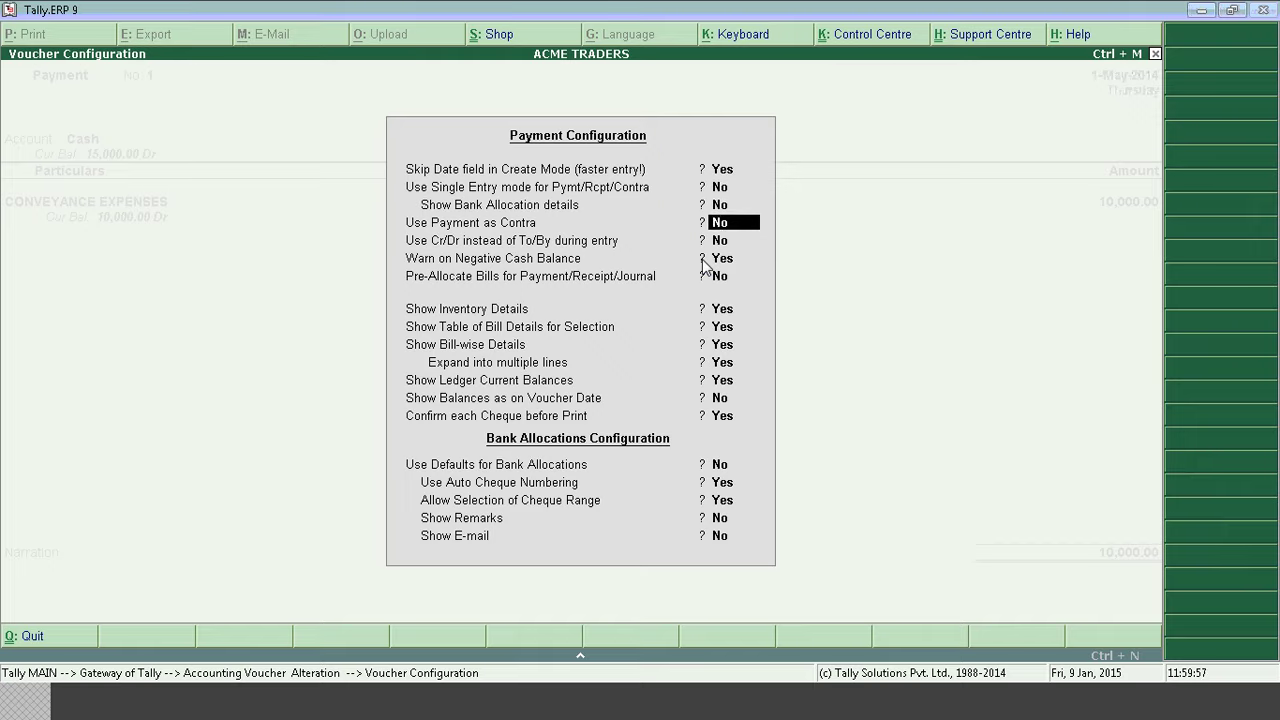
key(ctrl+a)
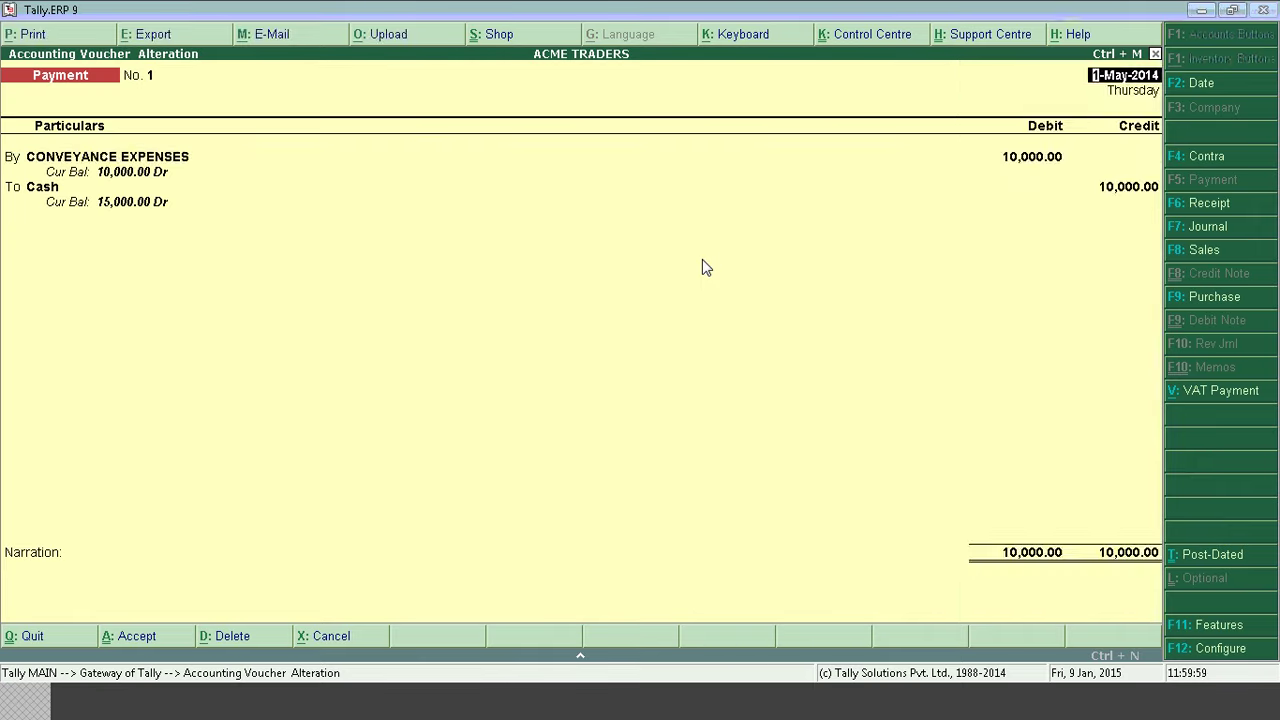
Accept the Payment voucher debiting Conveyance Expenses against Cash with no narration, then advance the slide show
key(Return)
key(Return)
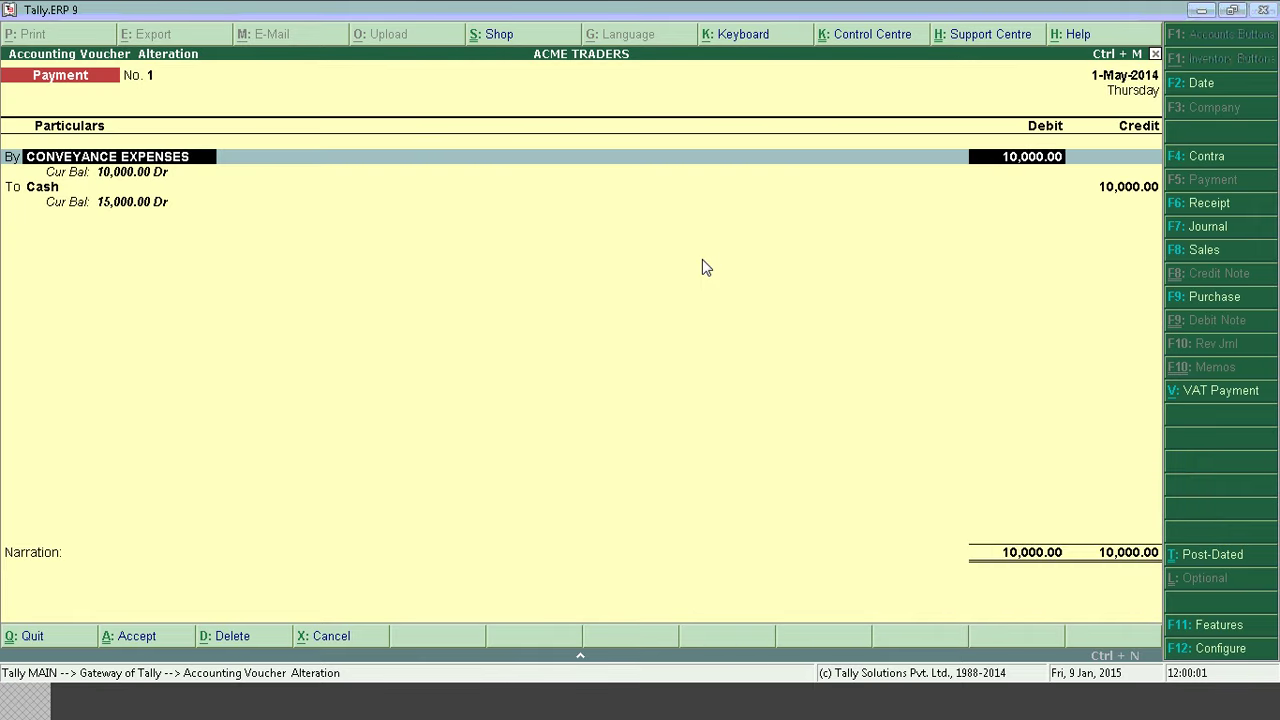
key(Return)
key(Return)
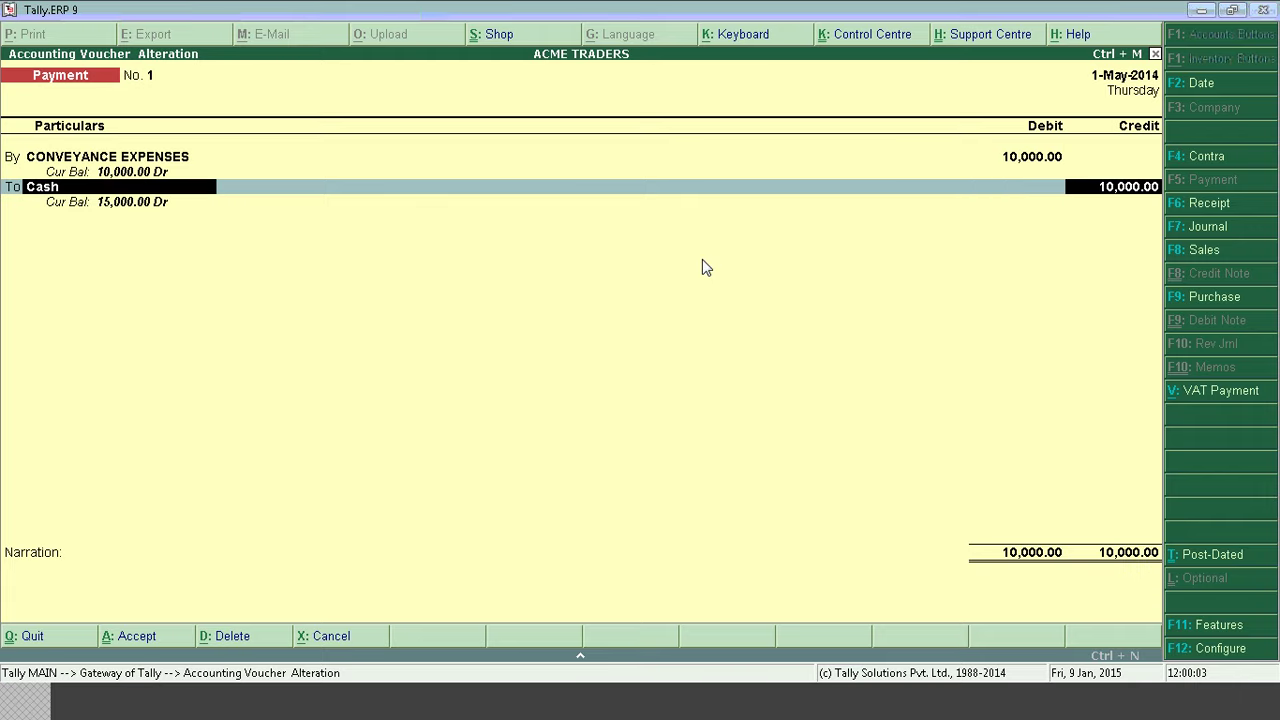
key(Return)
key(Return)
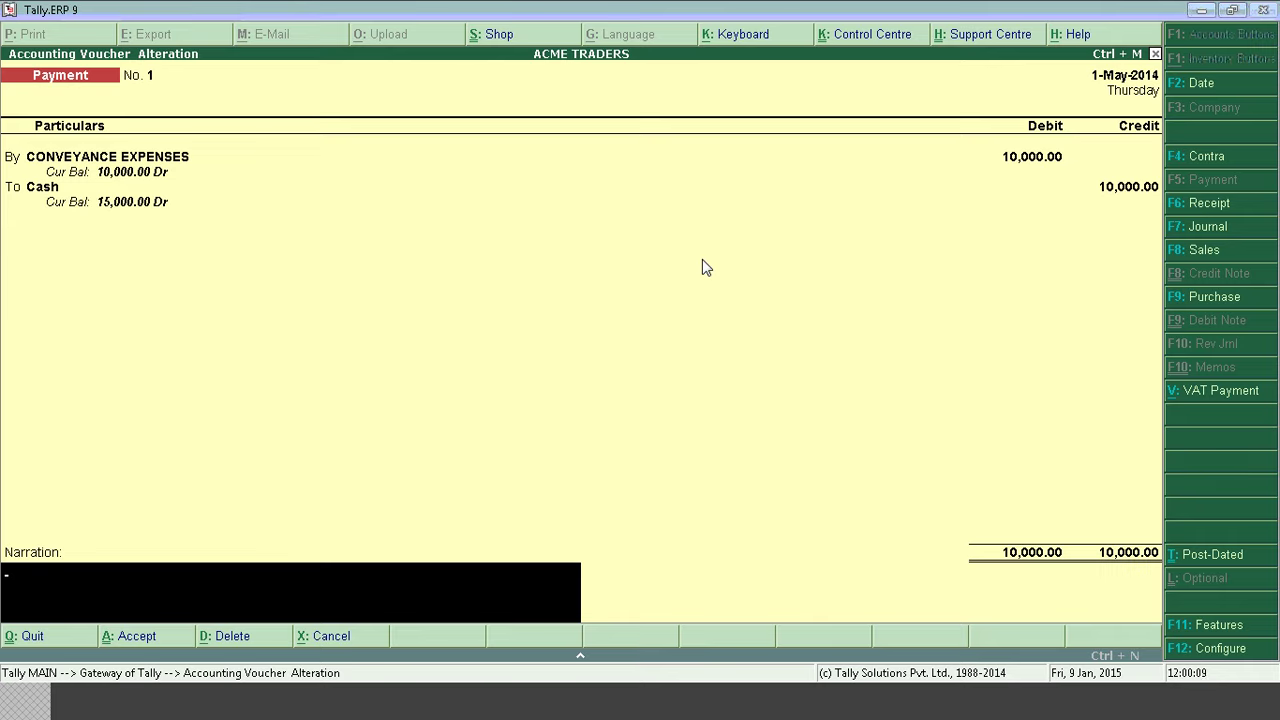
key(Return)
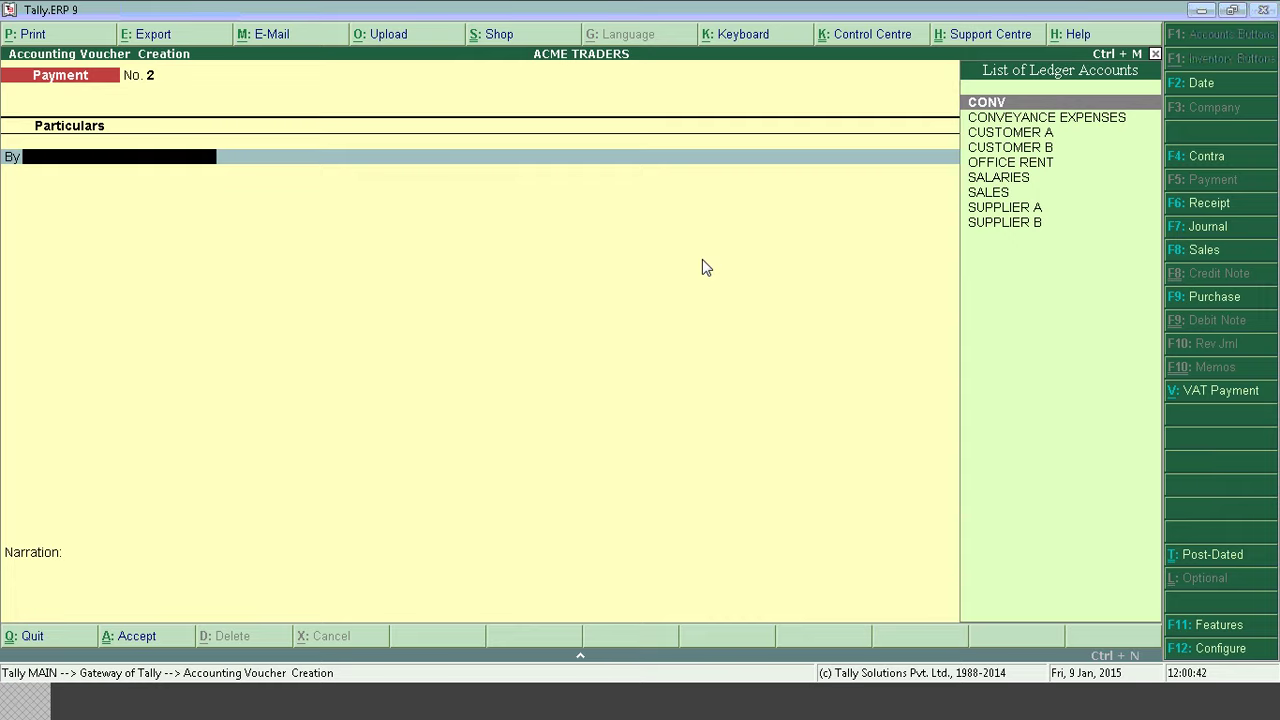
key(alt+Tab)
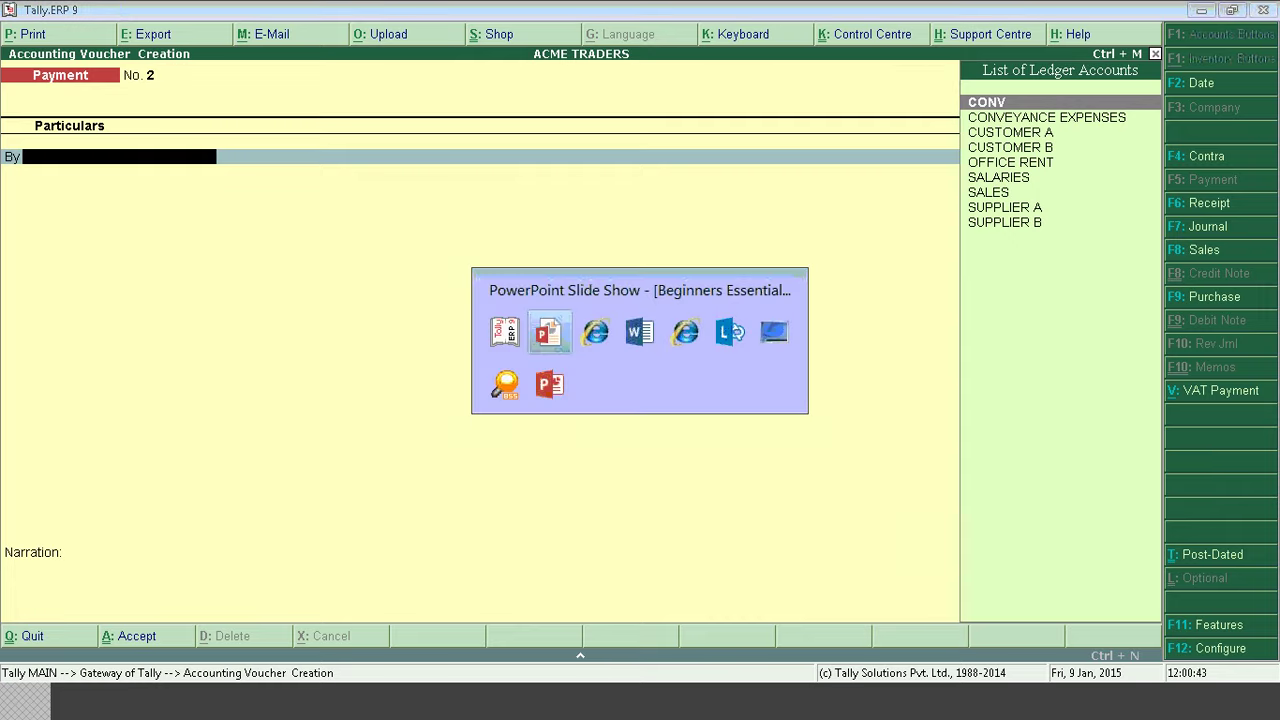
key(space)
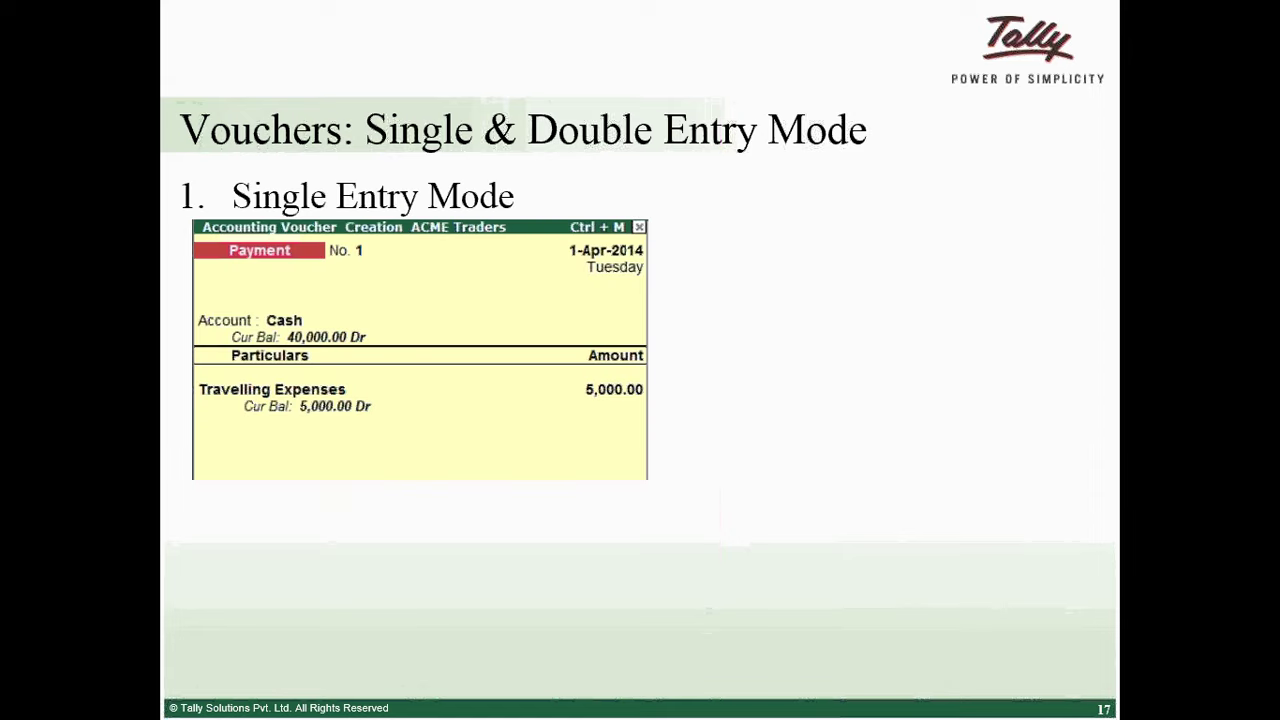
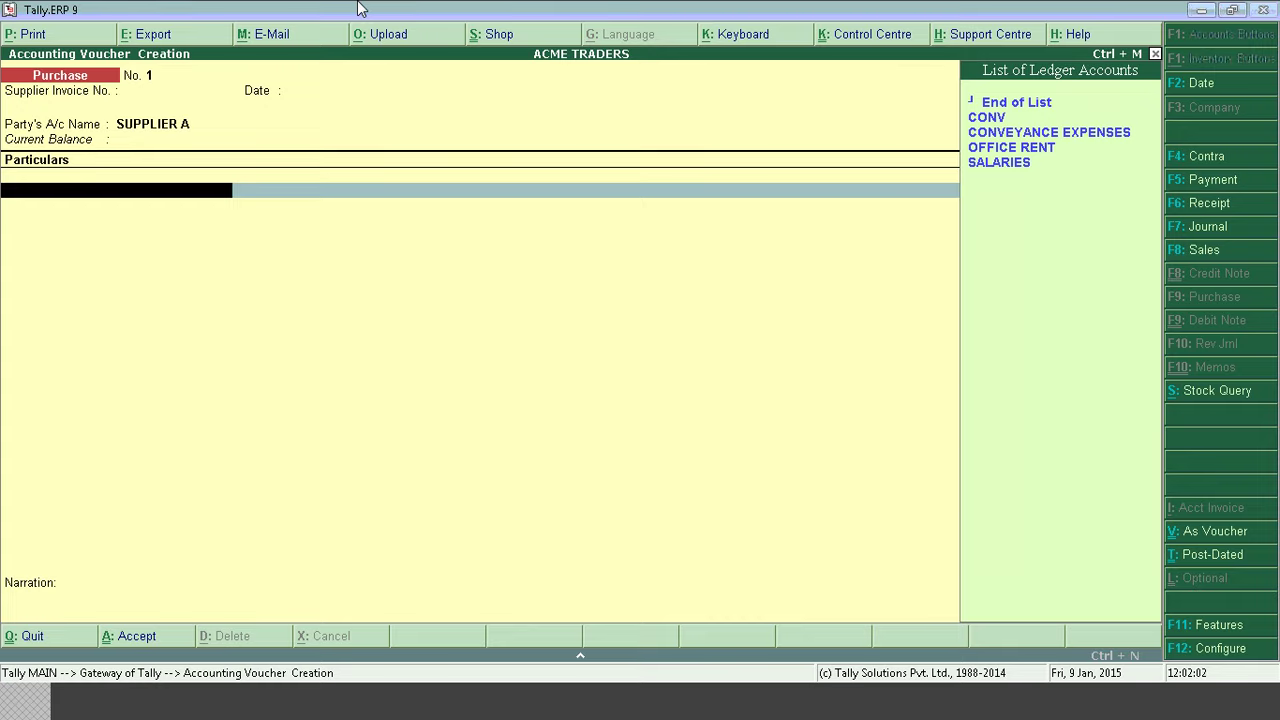
Create a new PURCHASE ledger under Purchase Accounts from within the voucher
key(alt+c)
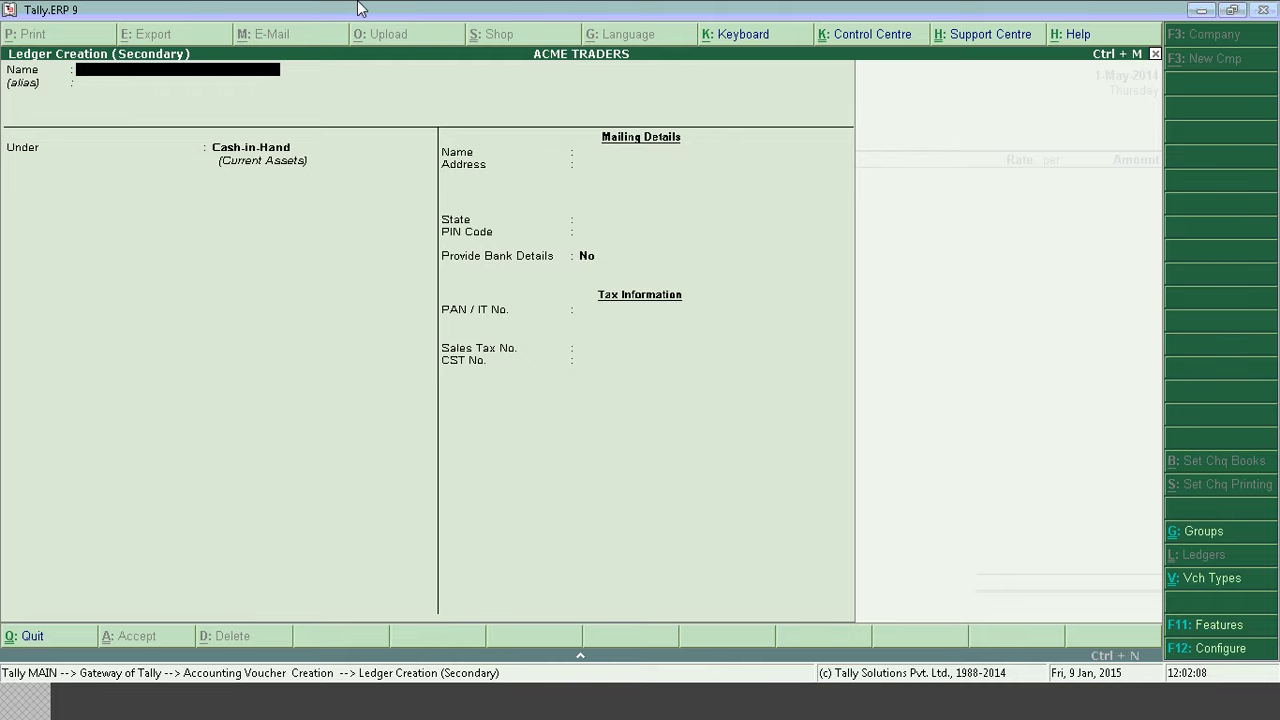
text(PURCHASE)
key(Return)
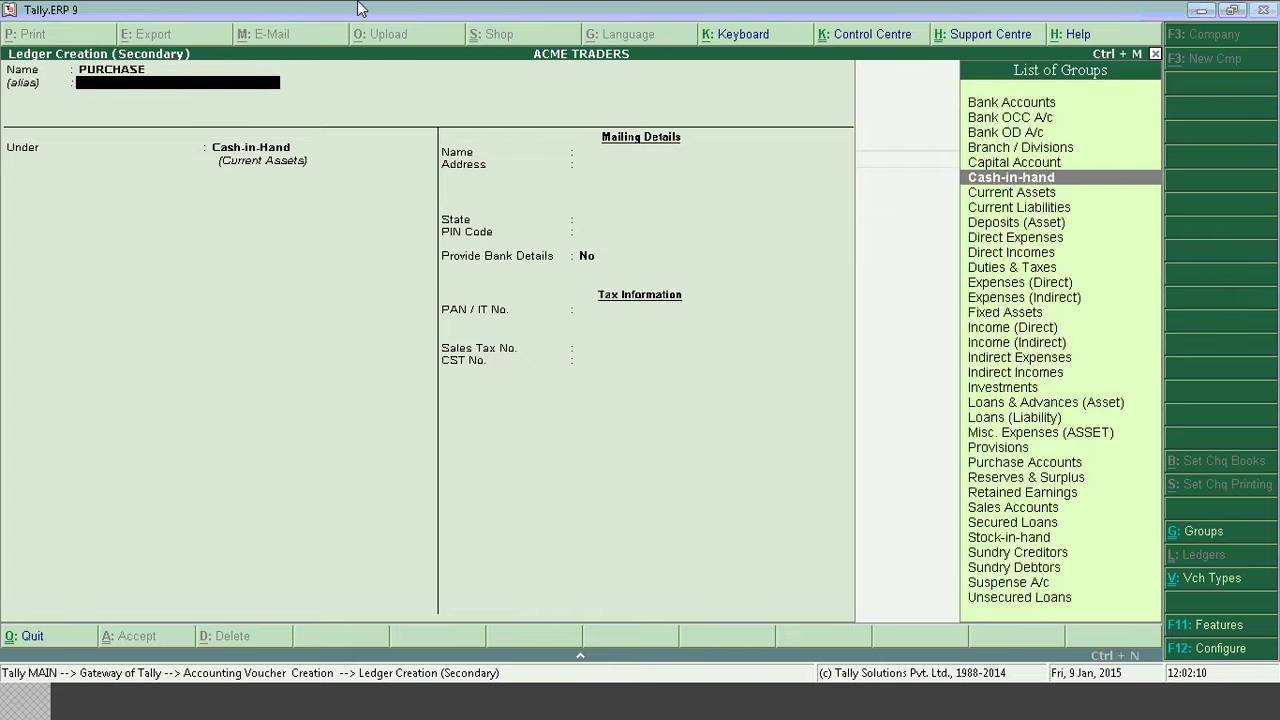
key(Return)
text(PU)
key(Return)
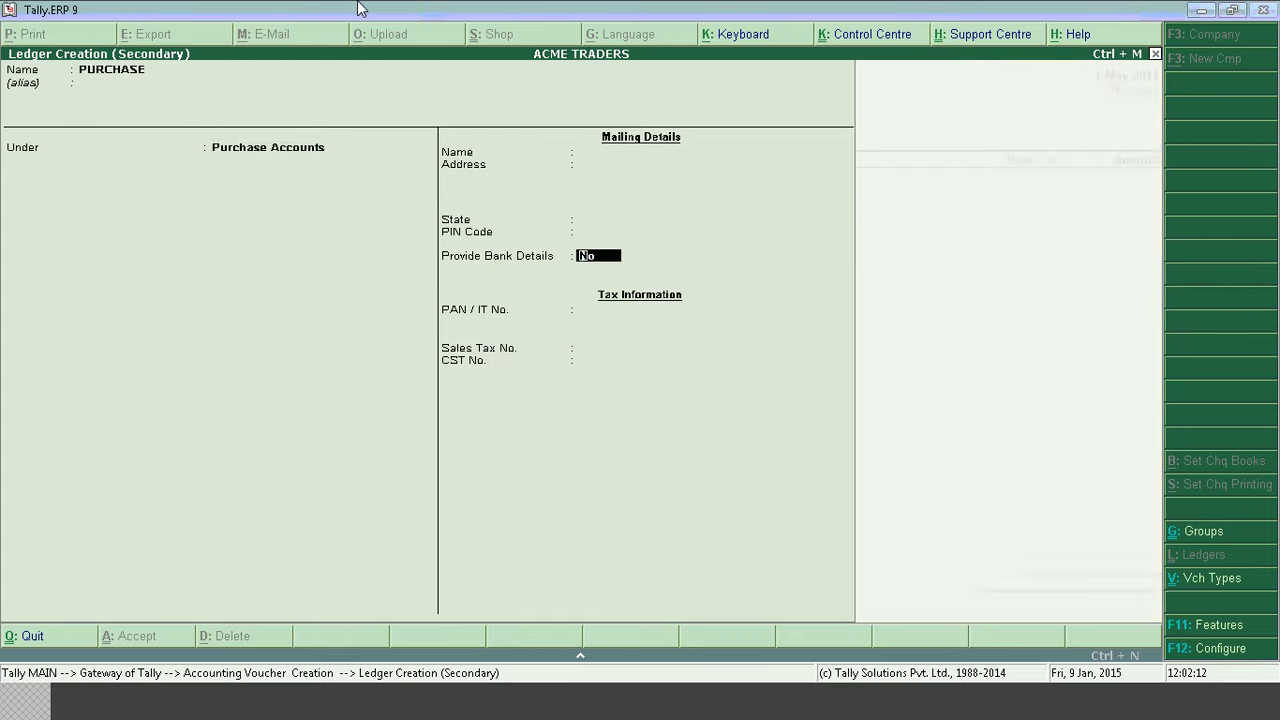
key(ctrl+a)
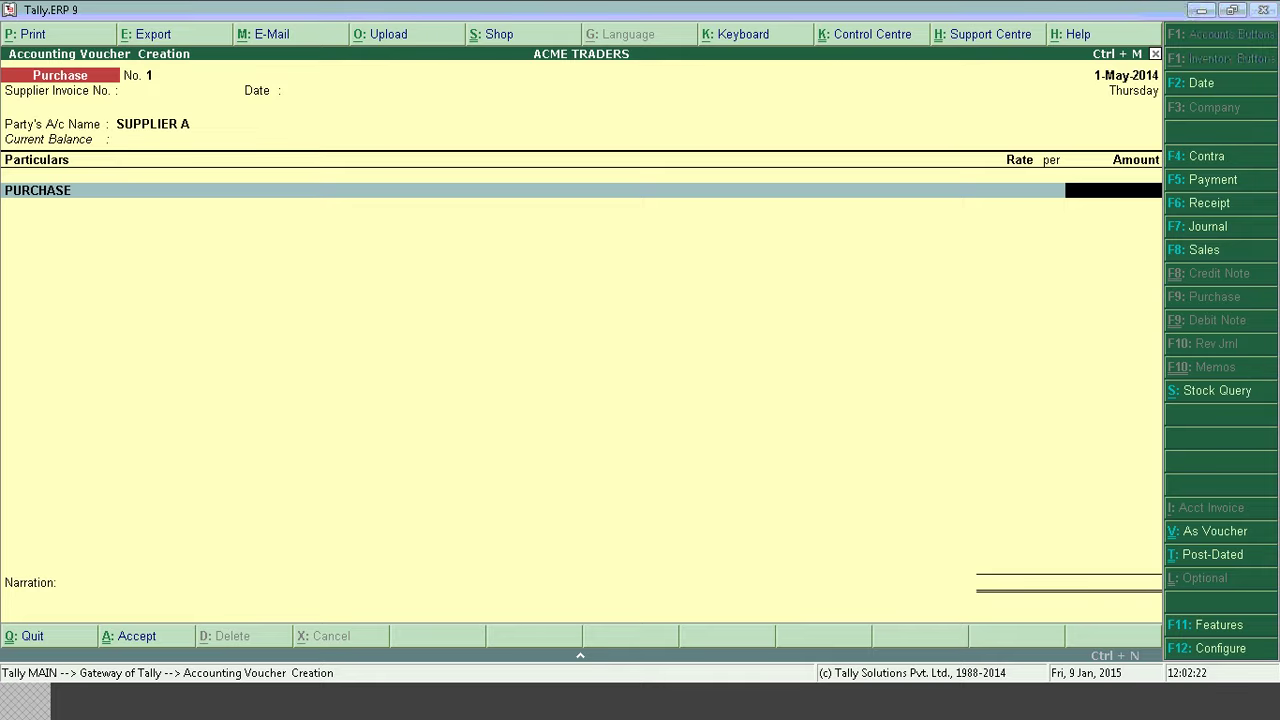
Enter 80,000 as the purchase amount with narration '1000 KG OF PISTA' and accept
text(80,000)
key(Return)
key(Return)
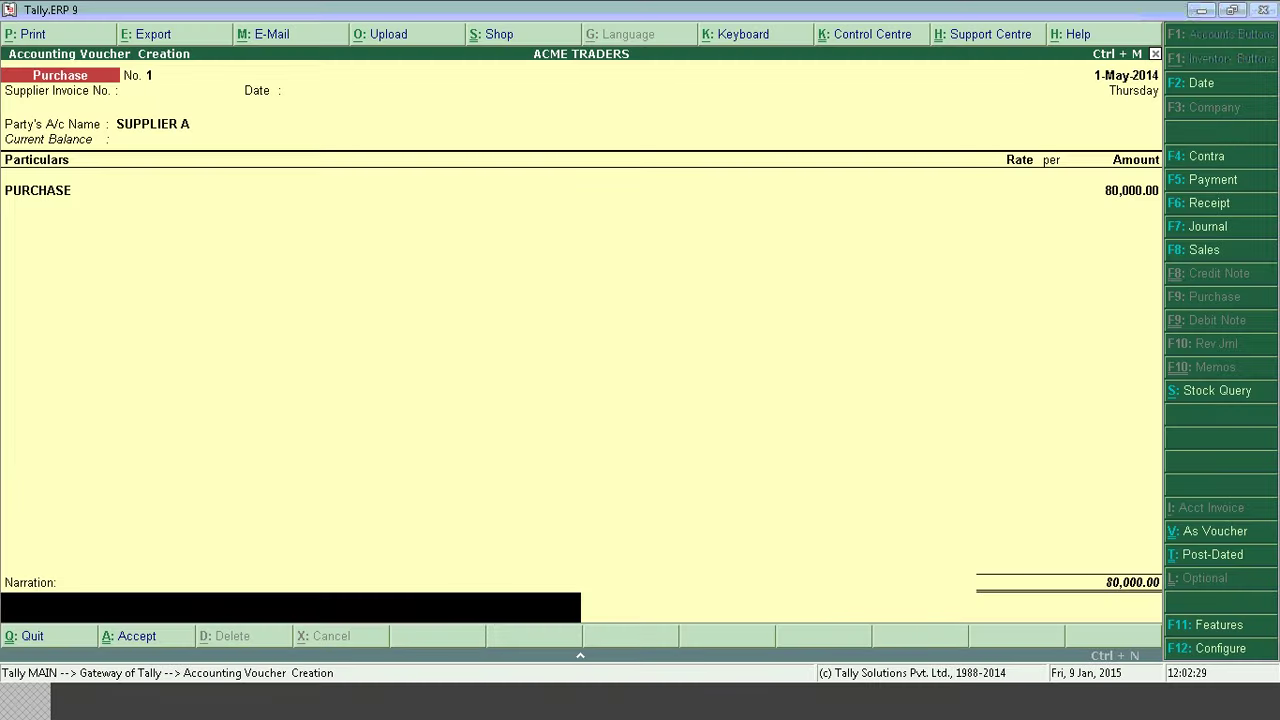
text(1000 KG OF PISTA)
key(Return)
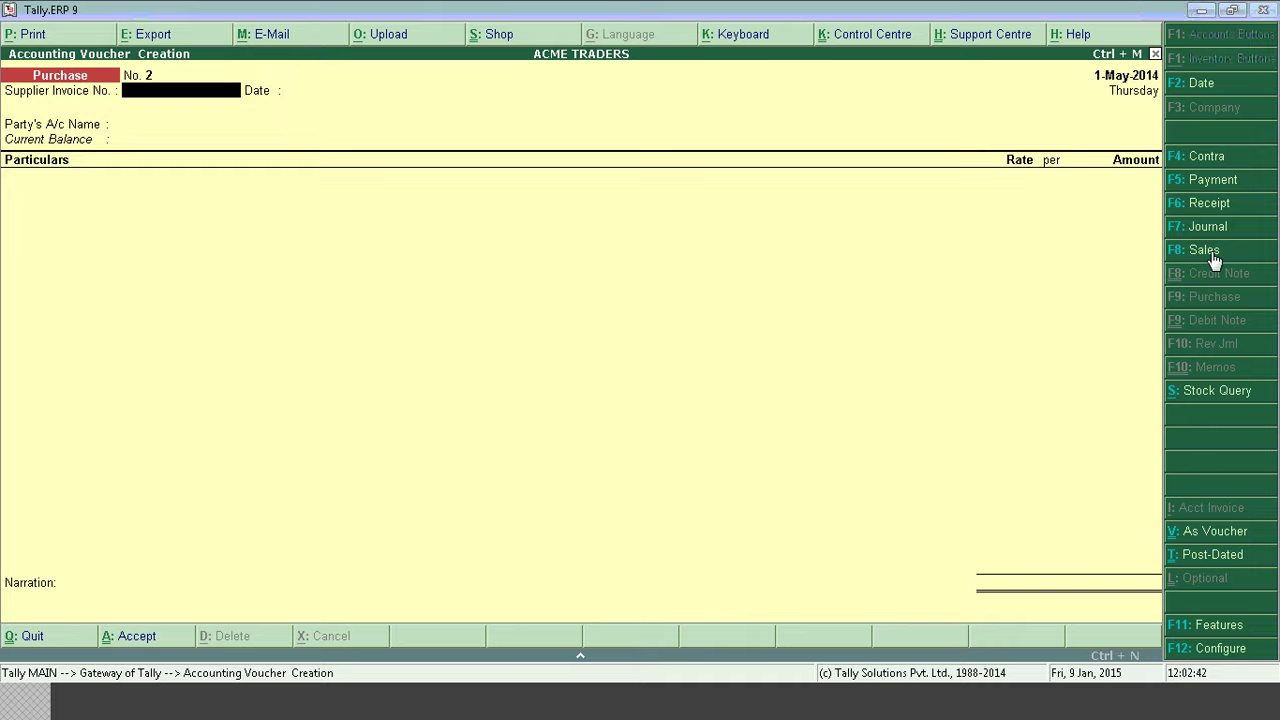
Start a sales voucher with SUPPLIER B as party and SALES as the particulars ledger
click(1208, 254)
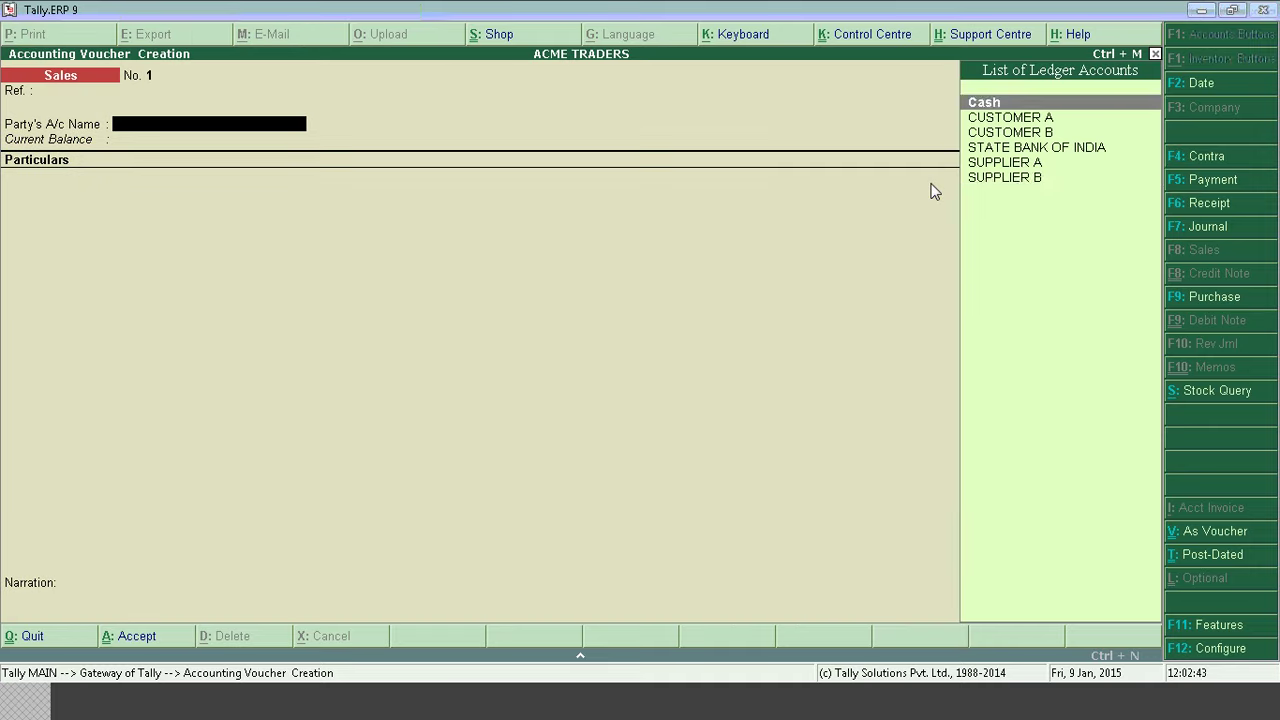
key(Down)
key(Down)
key(Down)
key(Down)
key(Down)
key(Return)
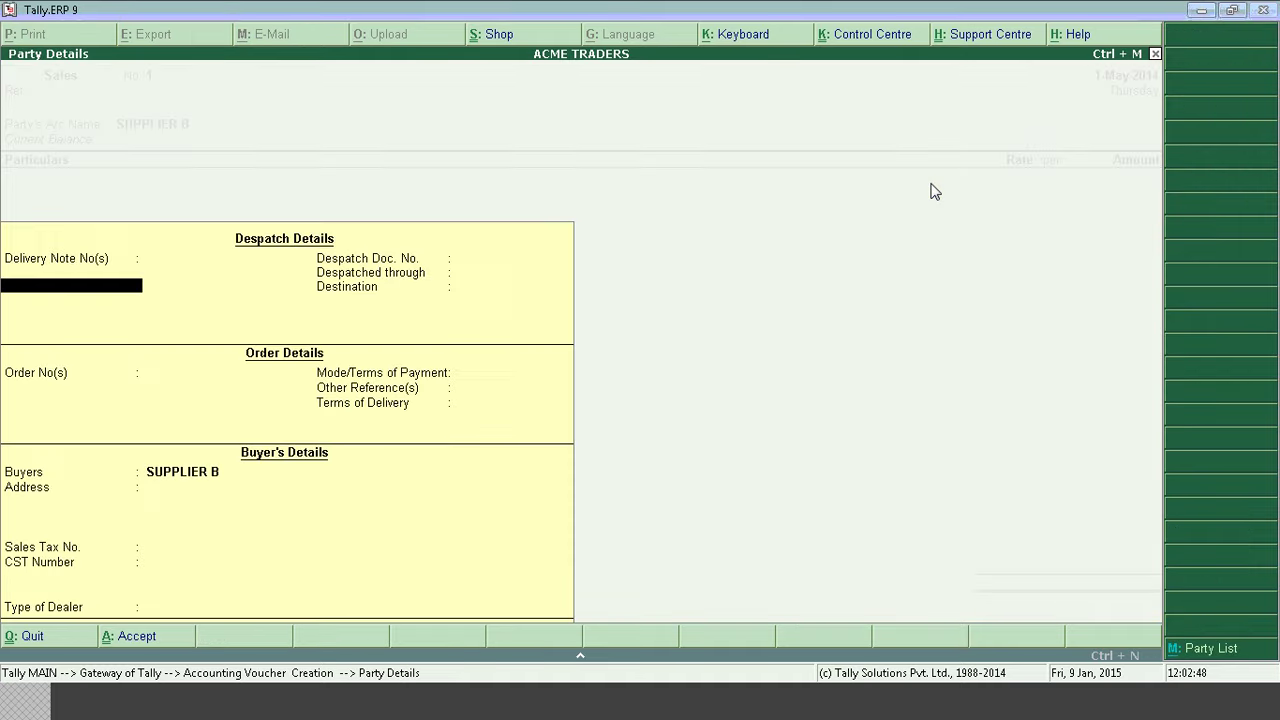
key(ctrl+a)
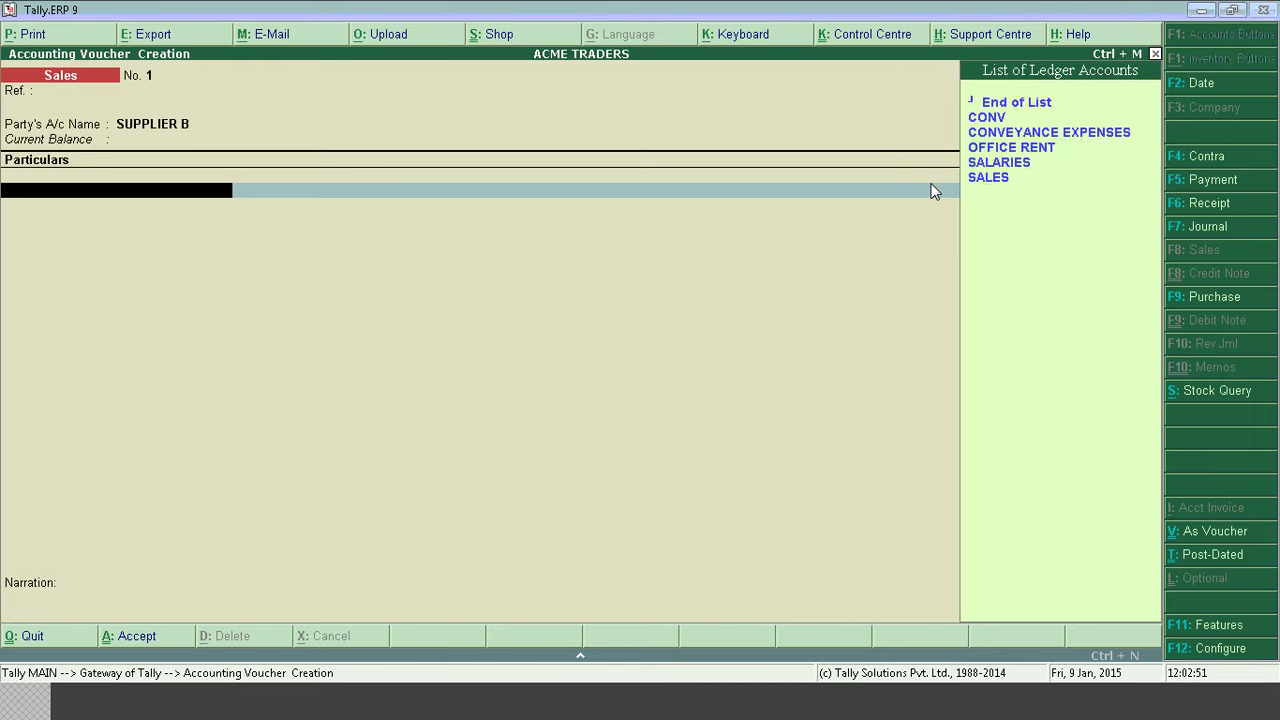
key(Down)
key(Down)
key(Down)
key(Down)
key(Down)
key(Return)
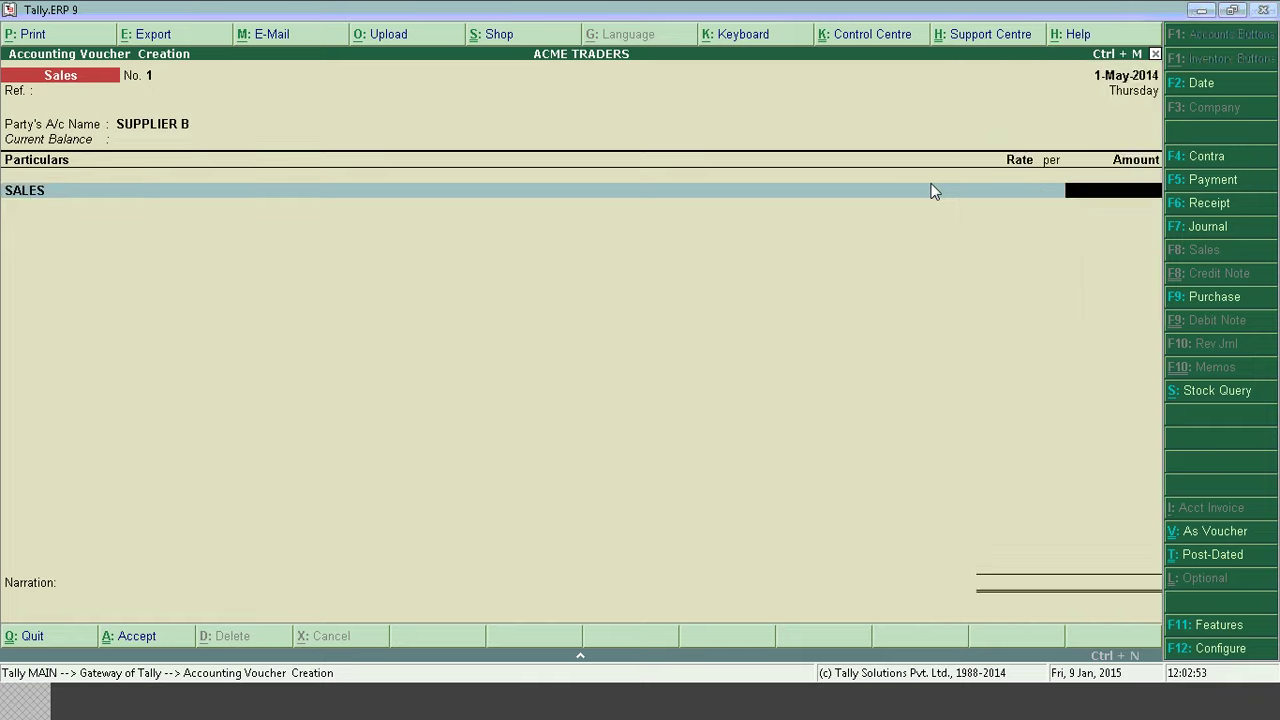
key(alt+Tab)
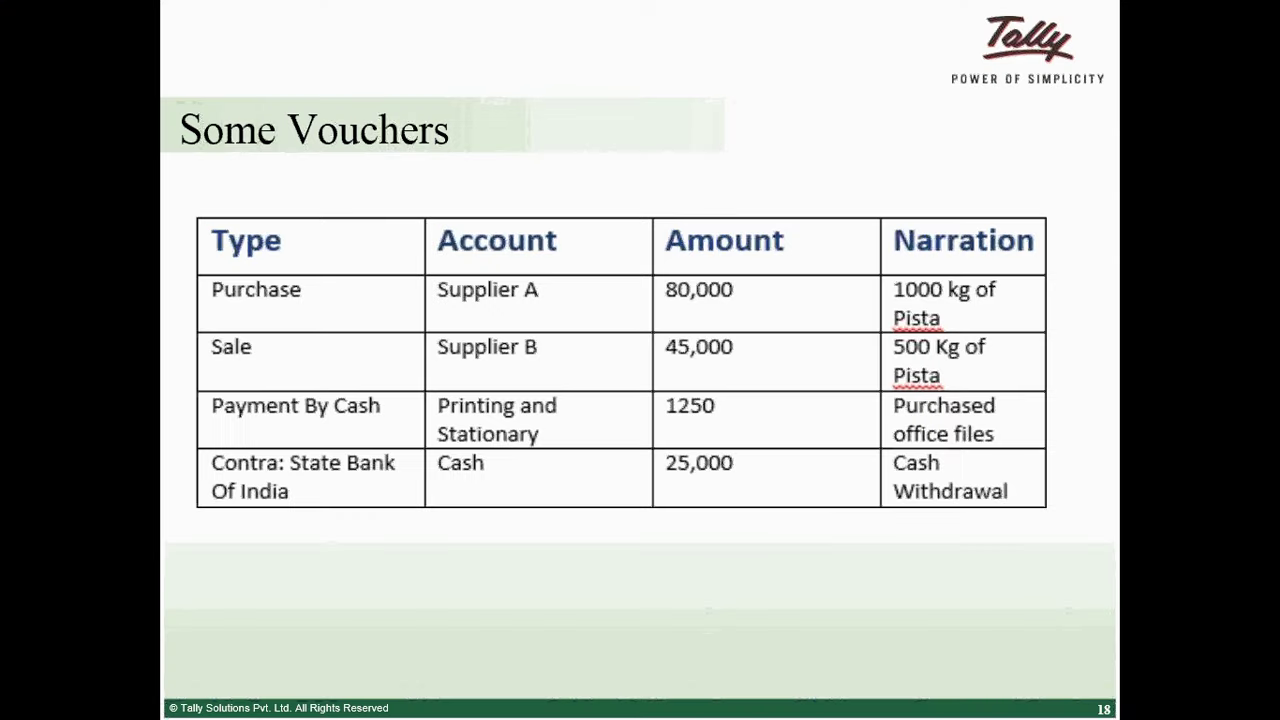
key(alt+Tab)
Enter 45,000 as the sales amount with narration '500 KG OF PISTA' and accept
text(45)
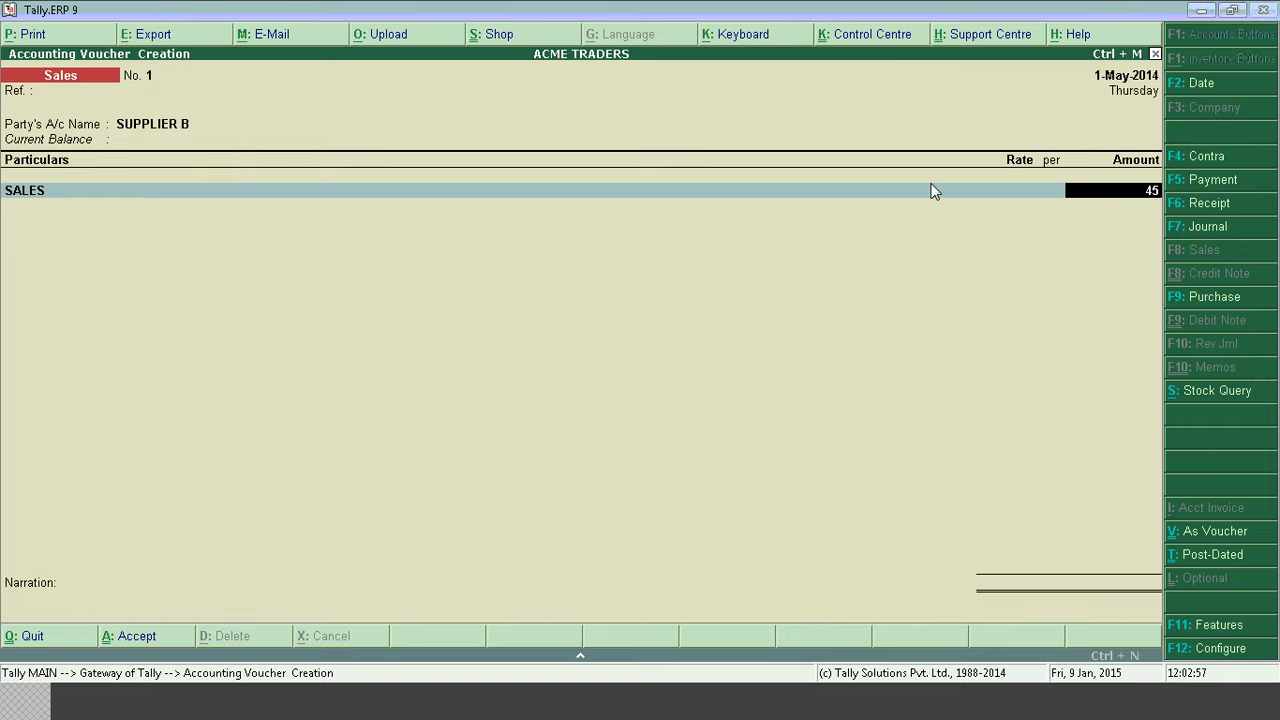
text(,000)
key(Return)
key(Return)
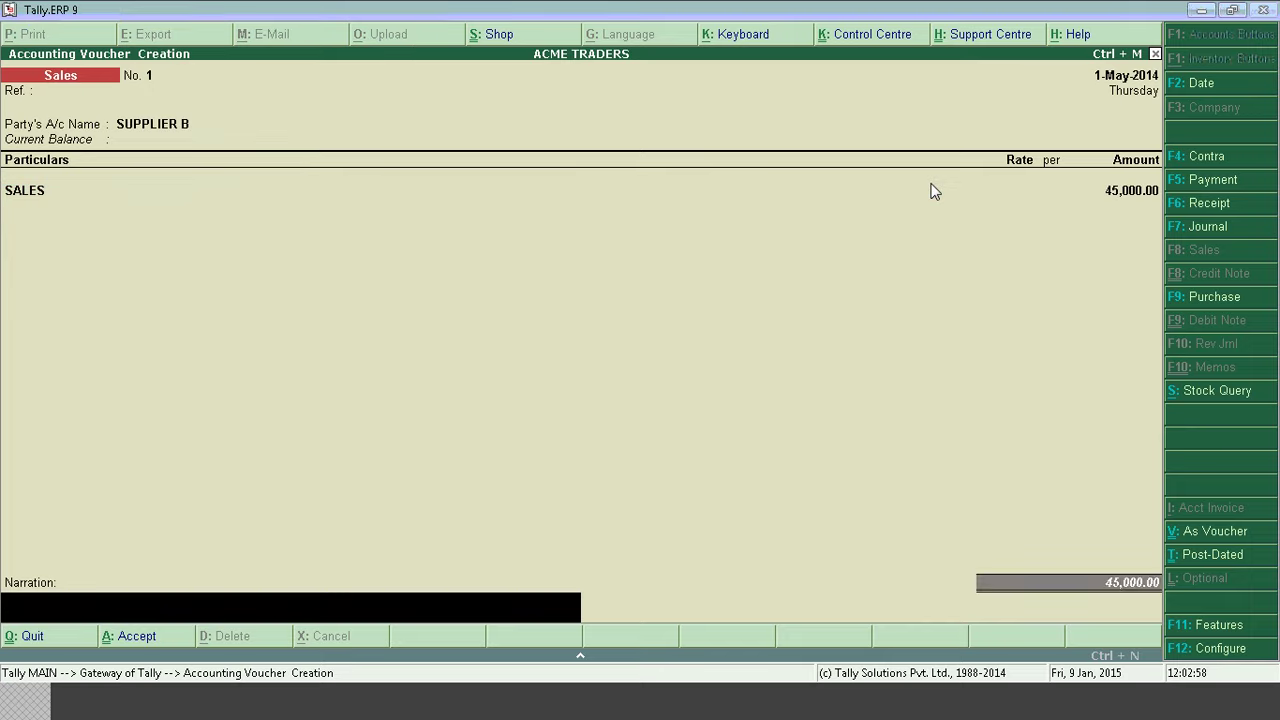
key(alt+Tab)
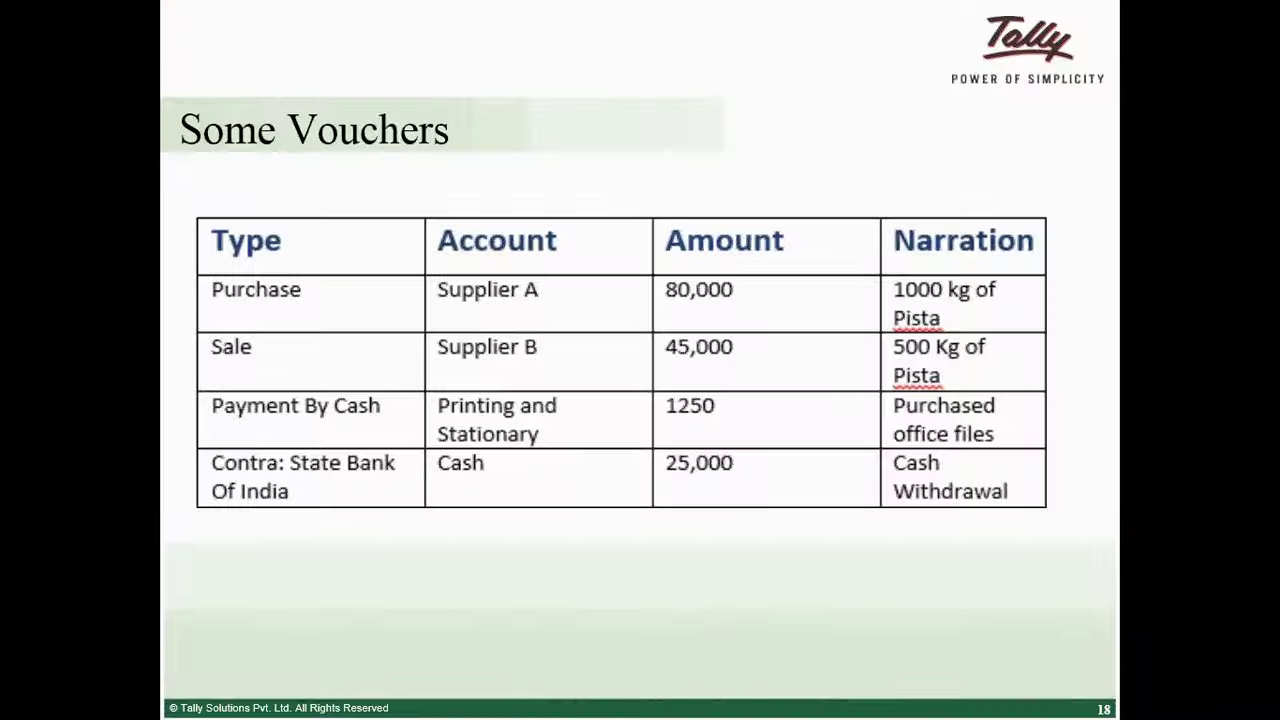
key(alt+Tab)
text(500 K)
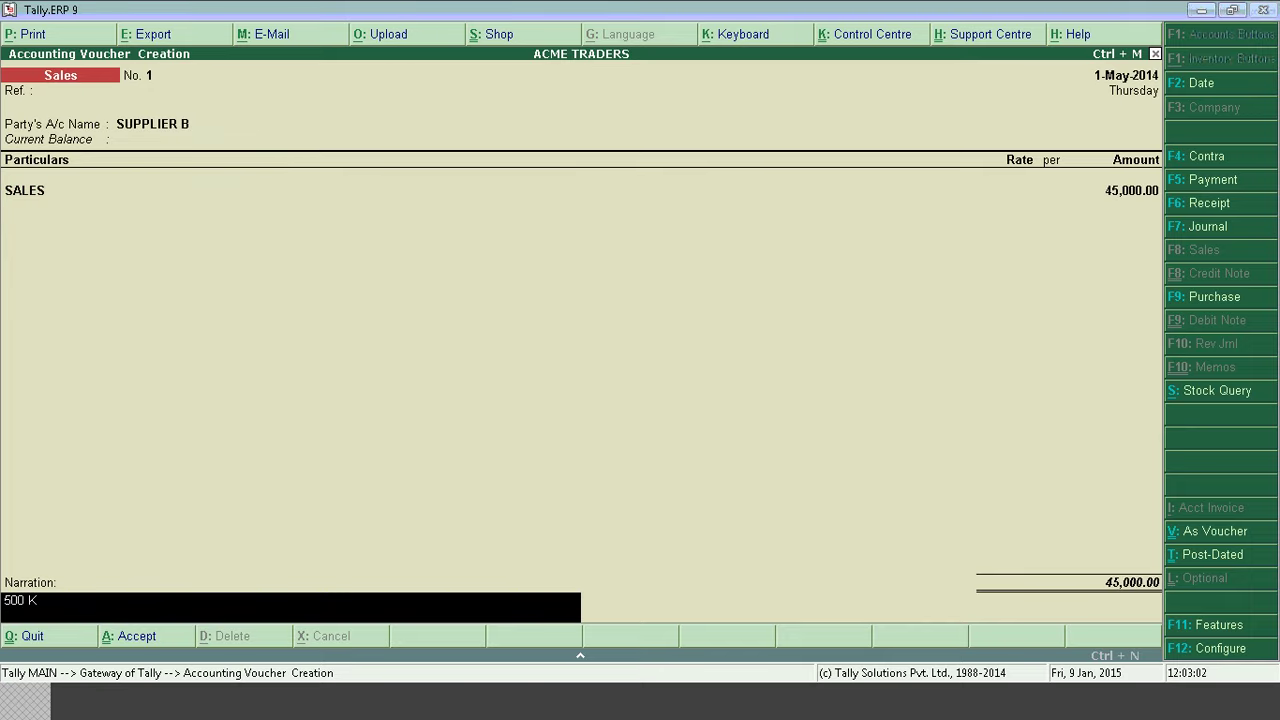
text(G OF PISTA)
key(Return)
key(Return)
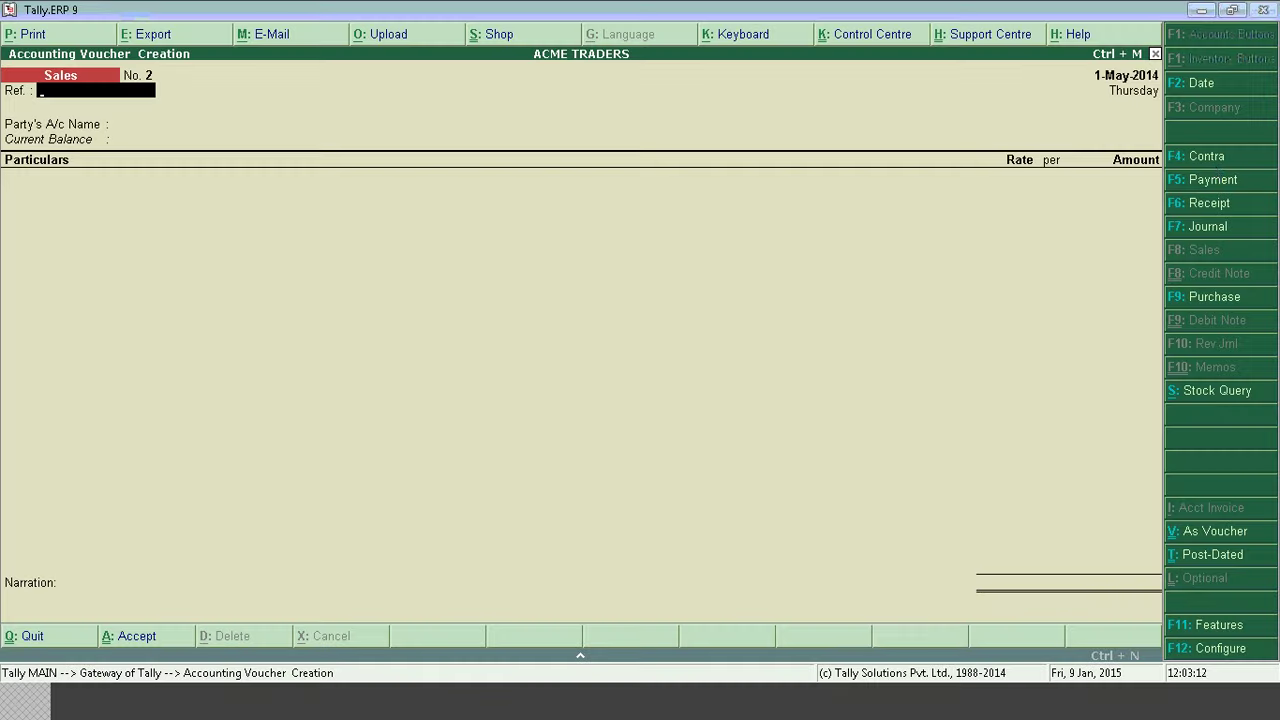
Start a payment voucher in single entry mode, paid from Cash
click(1214, 180)
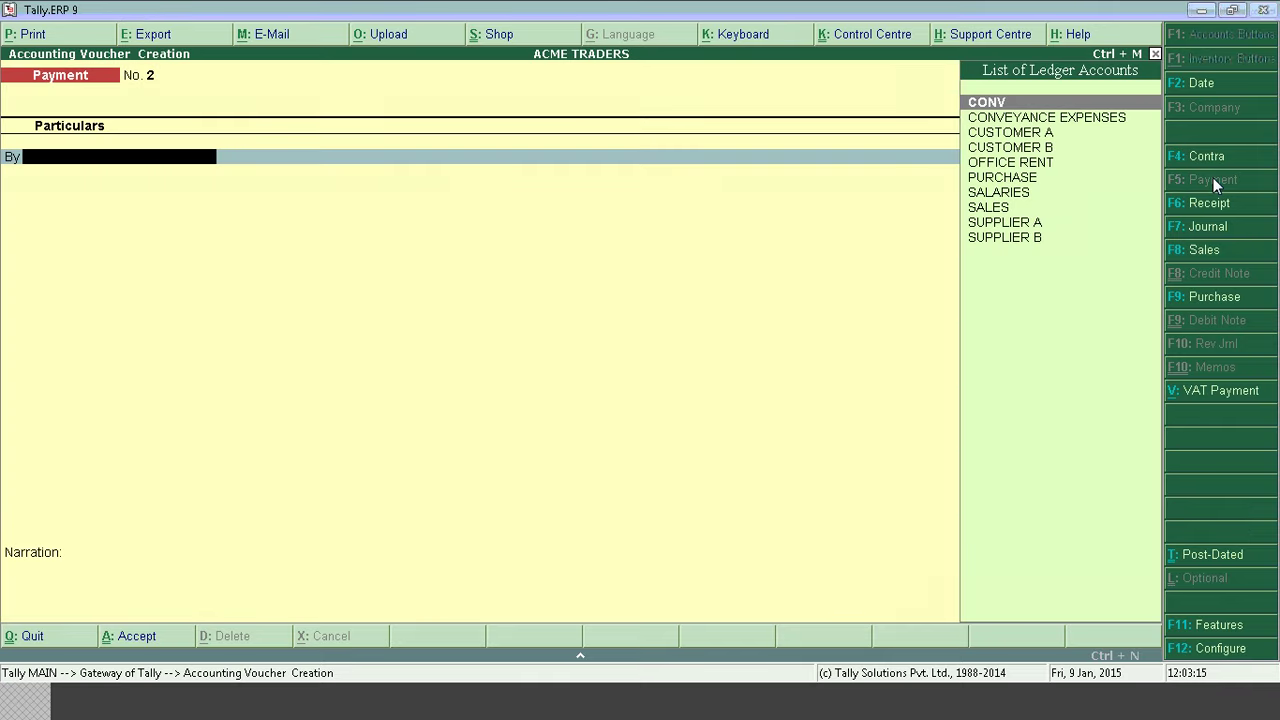
key(F12)
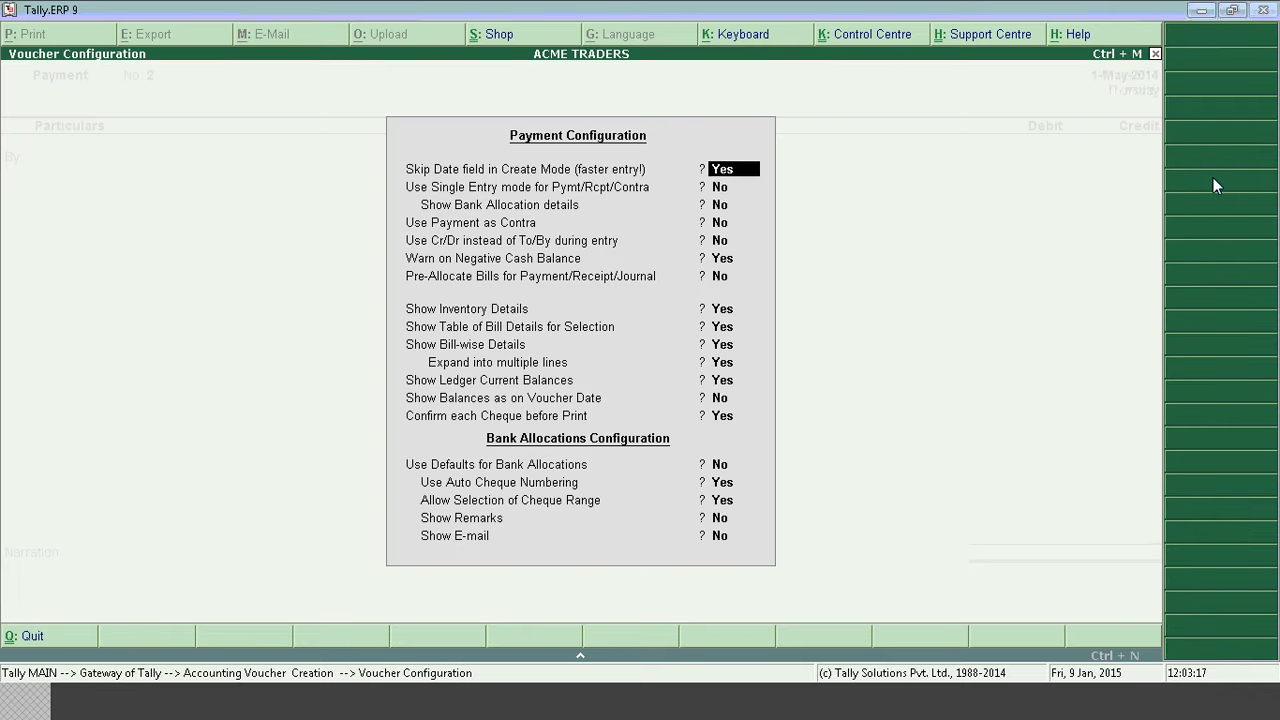
key(Return)
key(y)
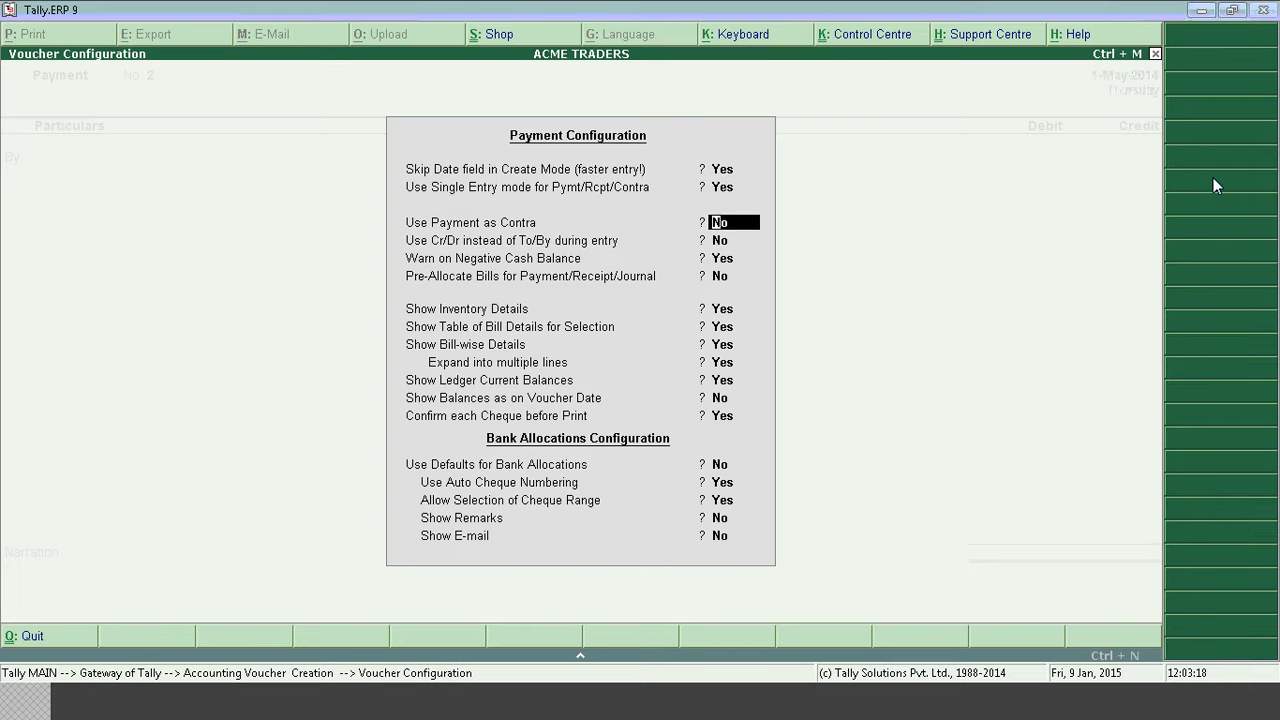
key(ctrl+a)
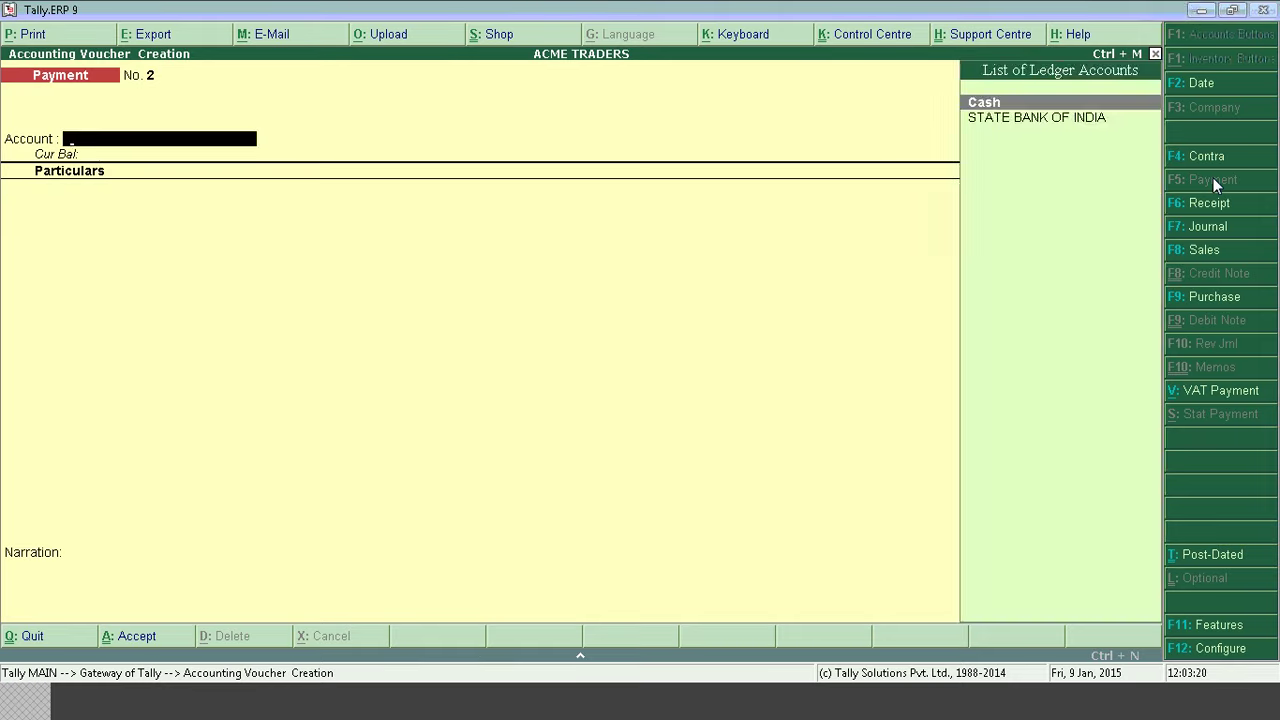
key(Return)
key(alt+Tab)
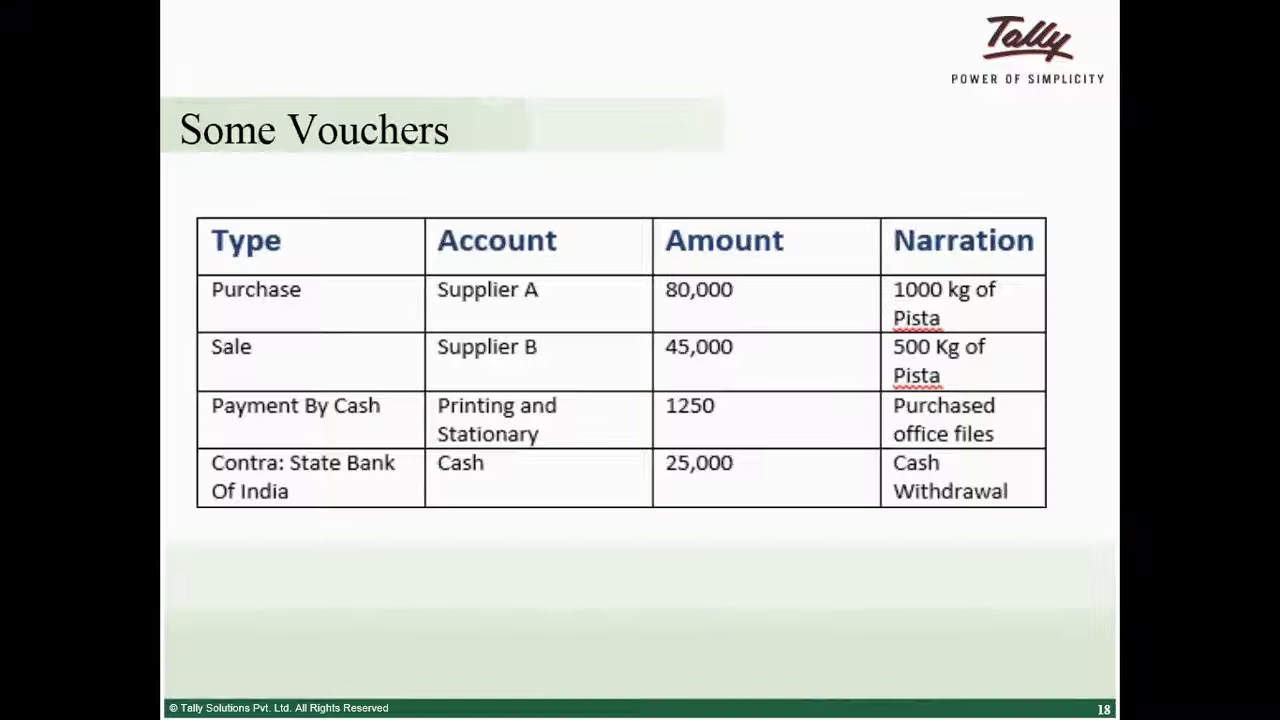
key(alt+Tab)
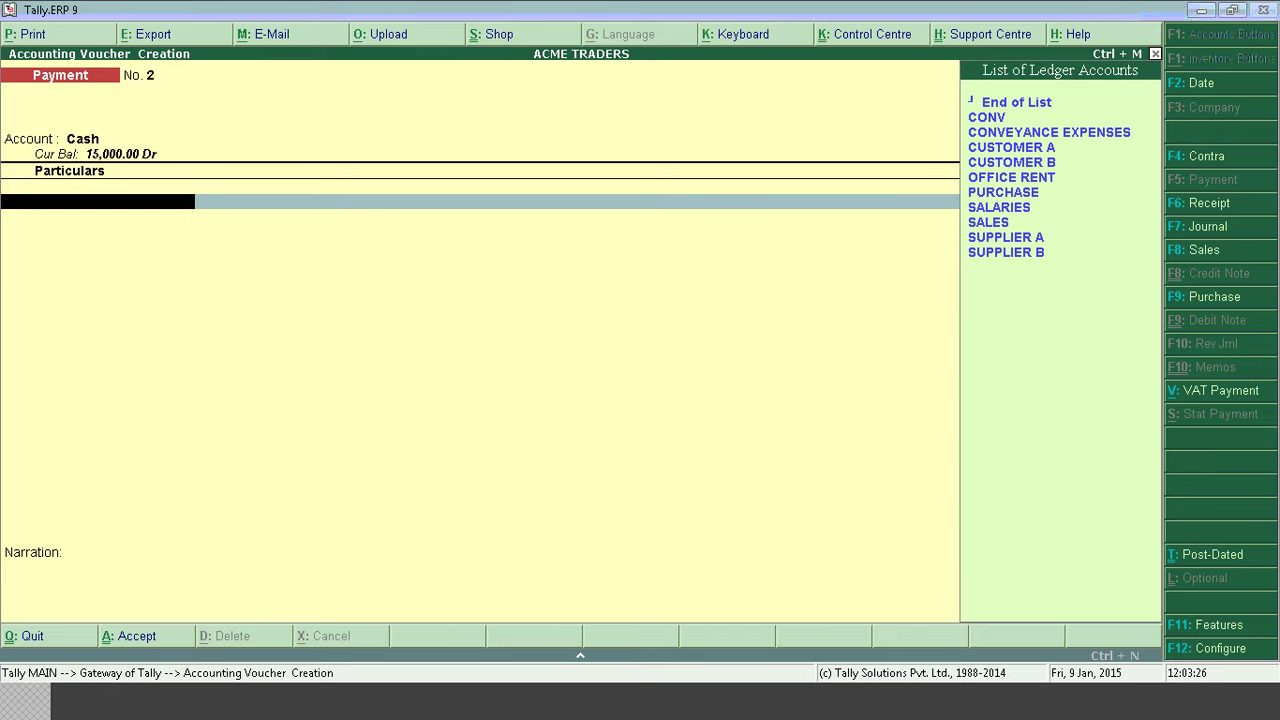
Create the ledger 'PRINTING & STATIONARY' under Indirect Expenses
key(alt+c)
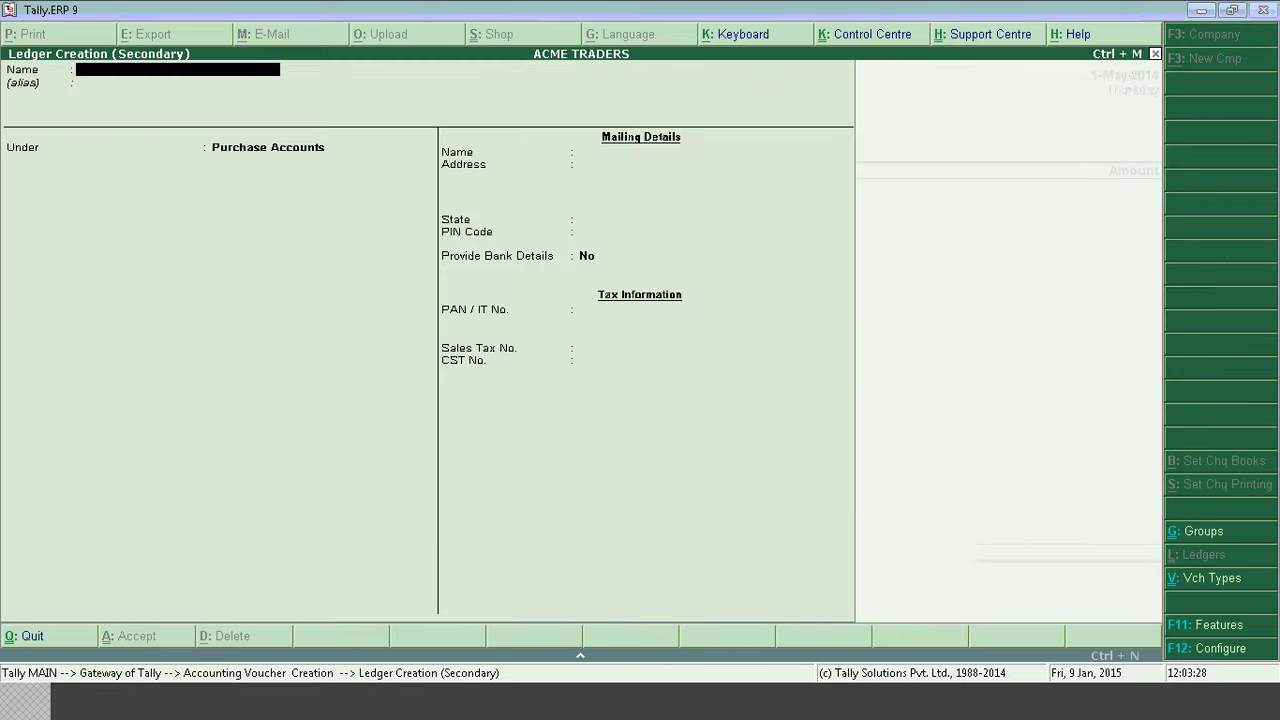
text(PRINTING & STATTIONER)
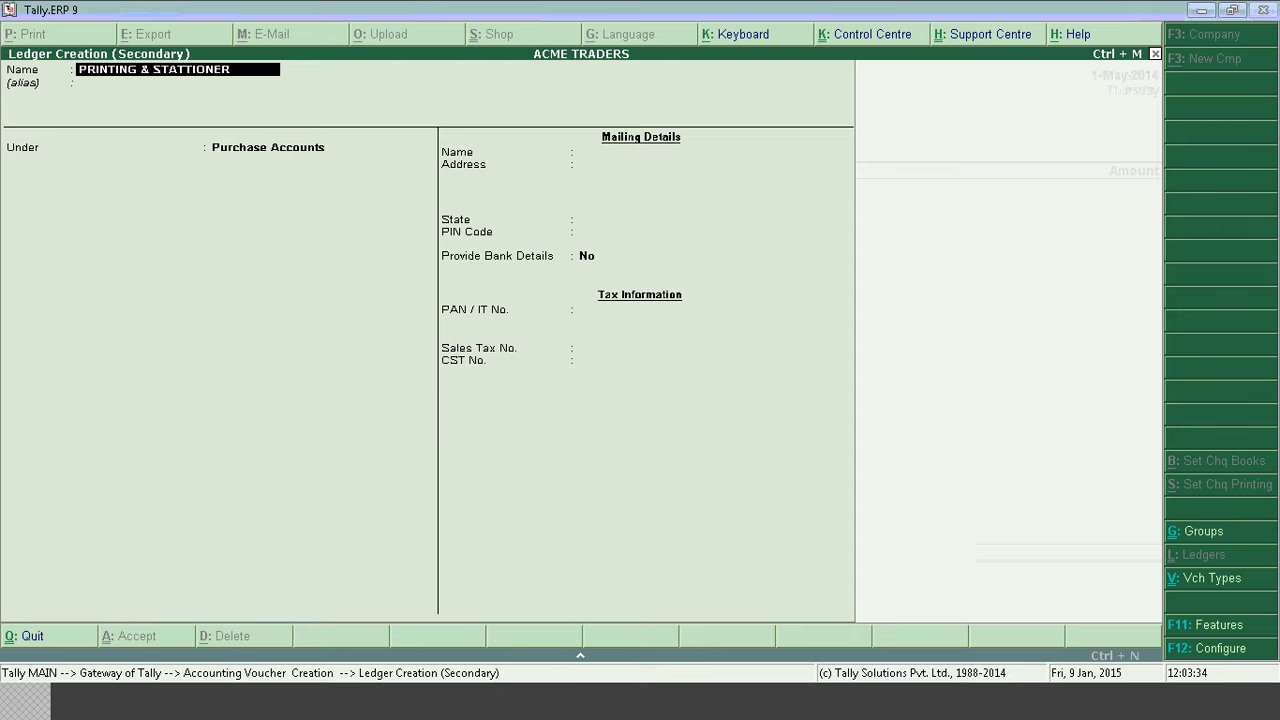
key(BackSpace)
key(BackSpace)
text(ARY)
key(BackSpace)
key(Return)
key(Return)
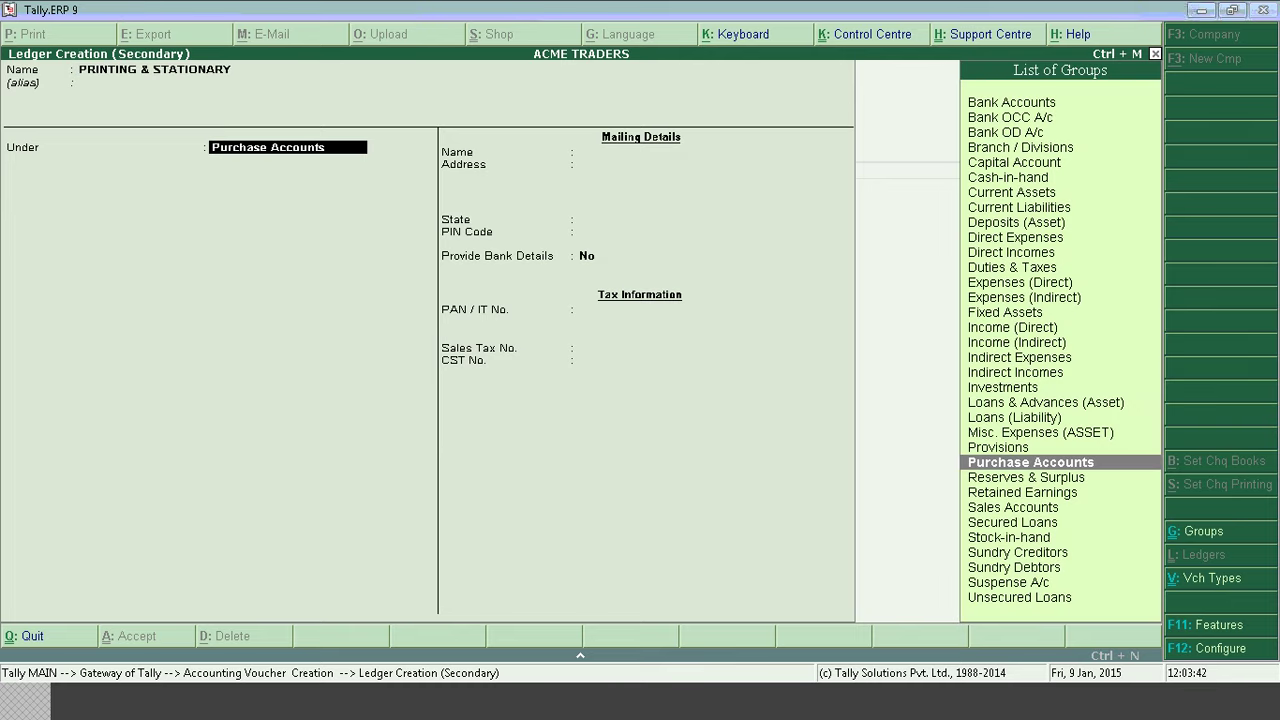
text(IND)
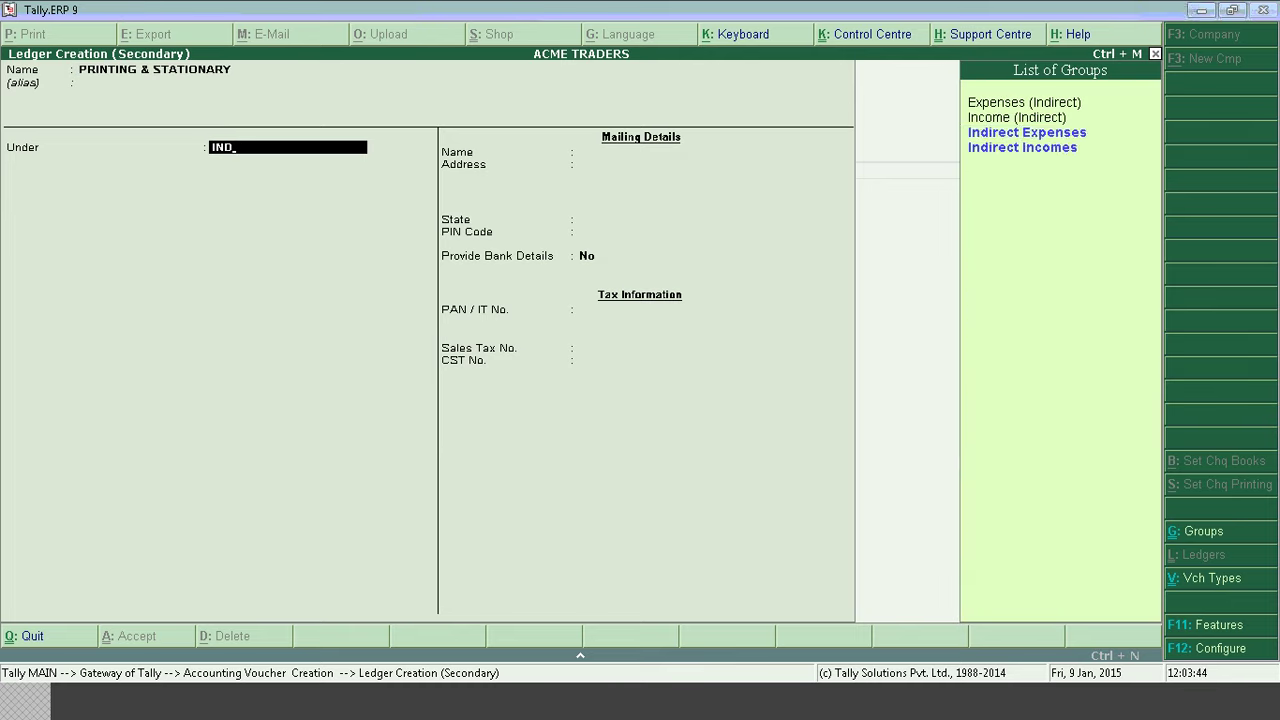
key(Return)
Save the new ledger and enter 1,250 as the payment amount
key(ctrl+a)
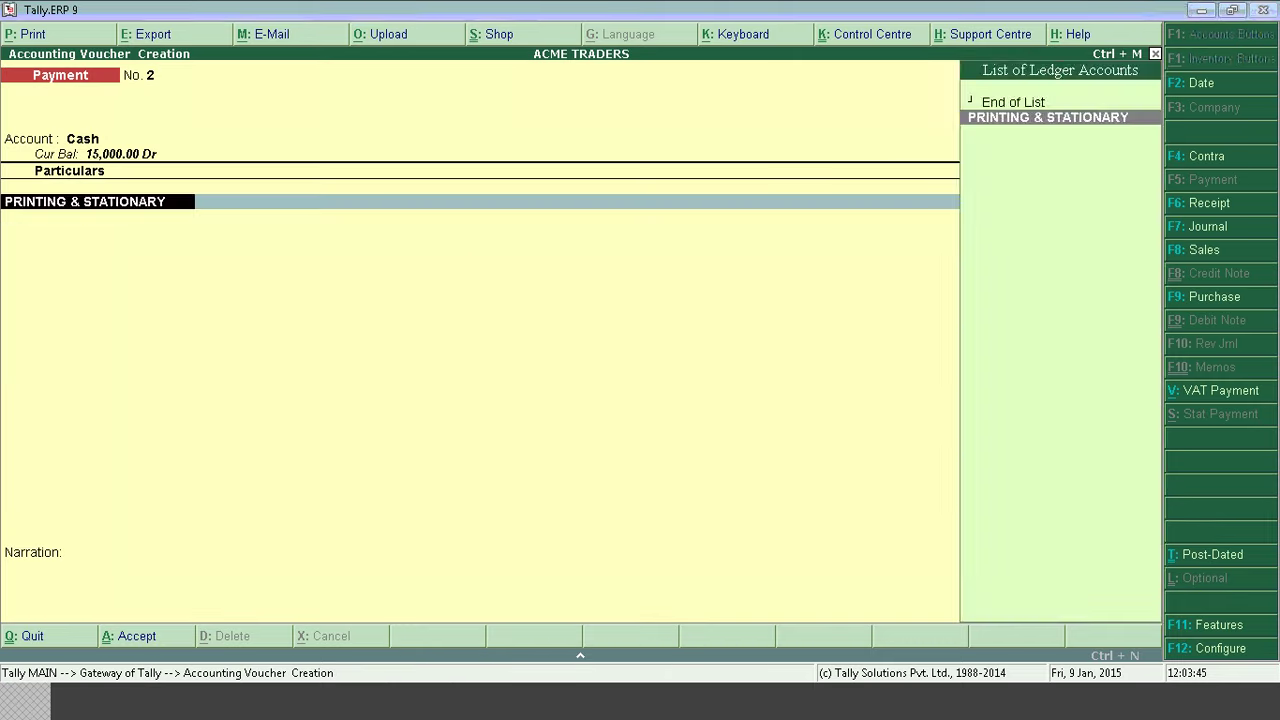
key(Return)
key(alt+Tab)
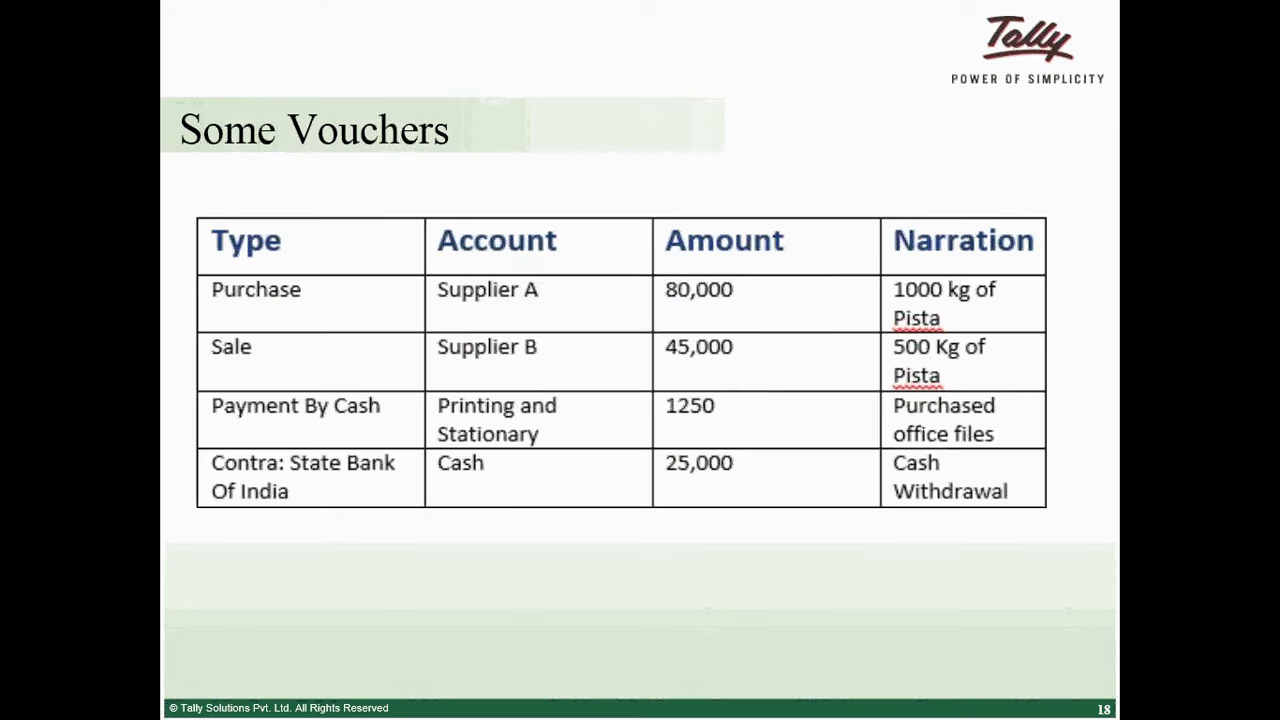
key(alt+Tab)
text(1)
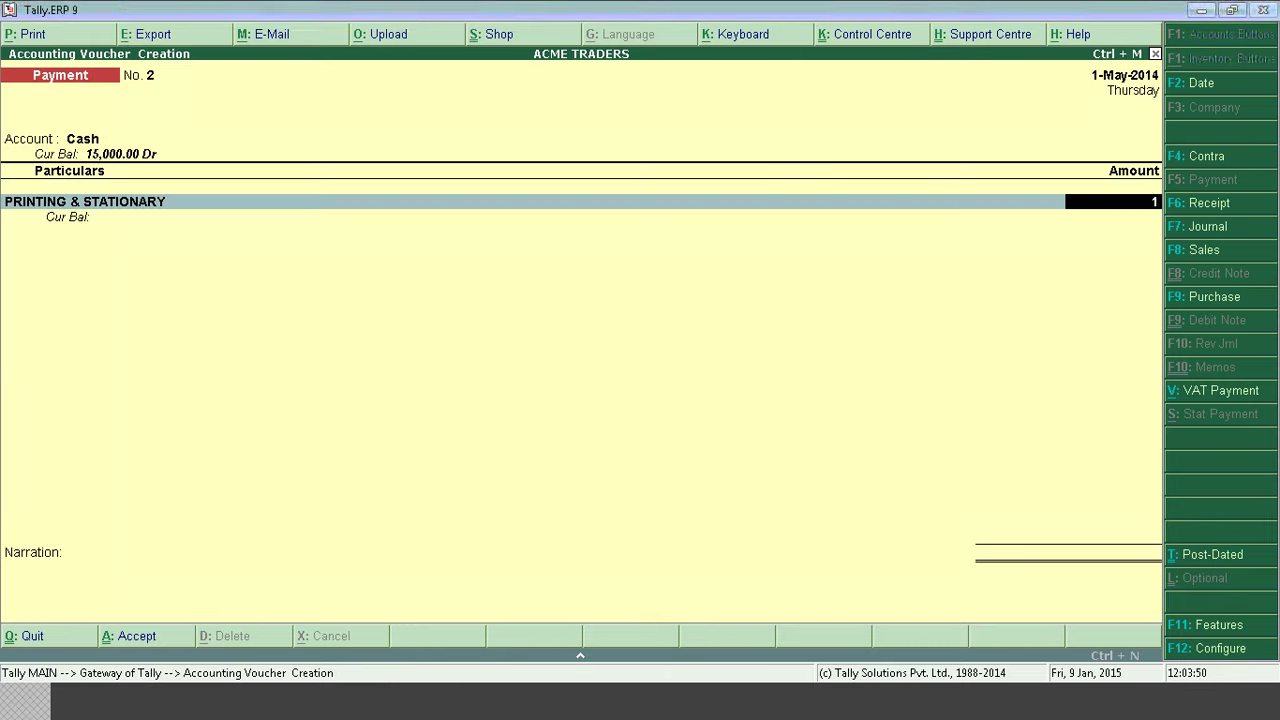
text(250)
key(Return)
Add the narration 'PURCHASED OFFICE FILES' and accept the payment voucher
key(alt+Tab)
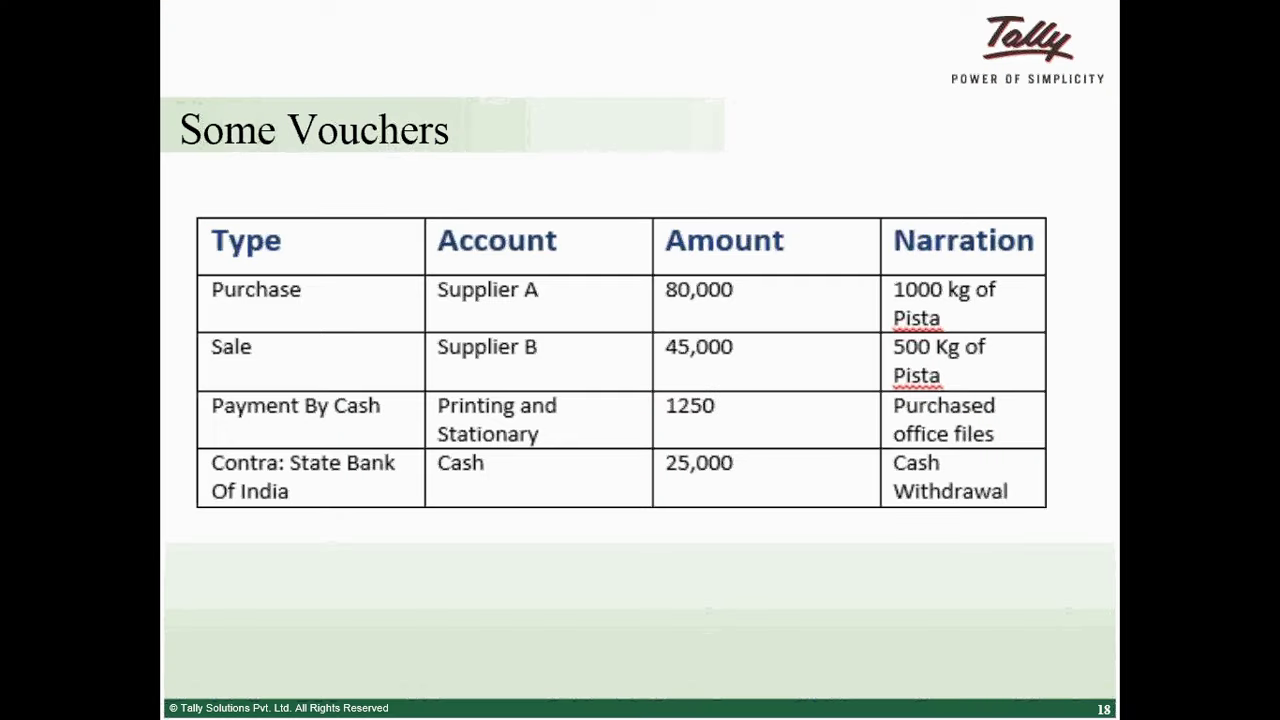
key(alt+Tab)
text(PURCHASED)
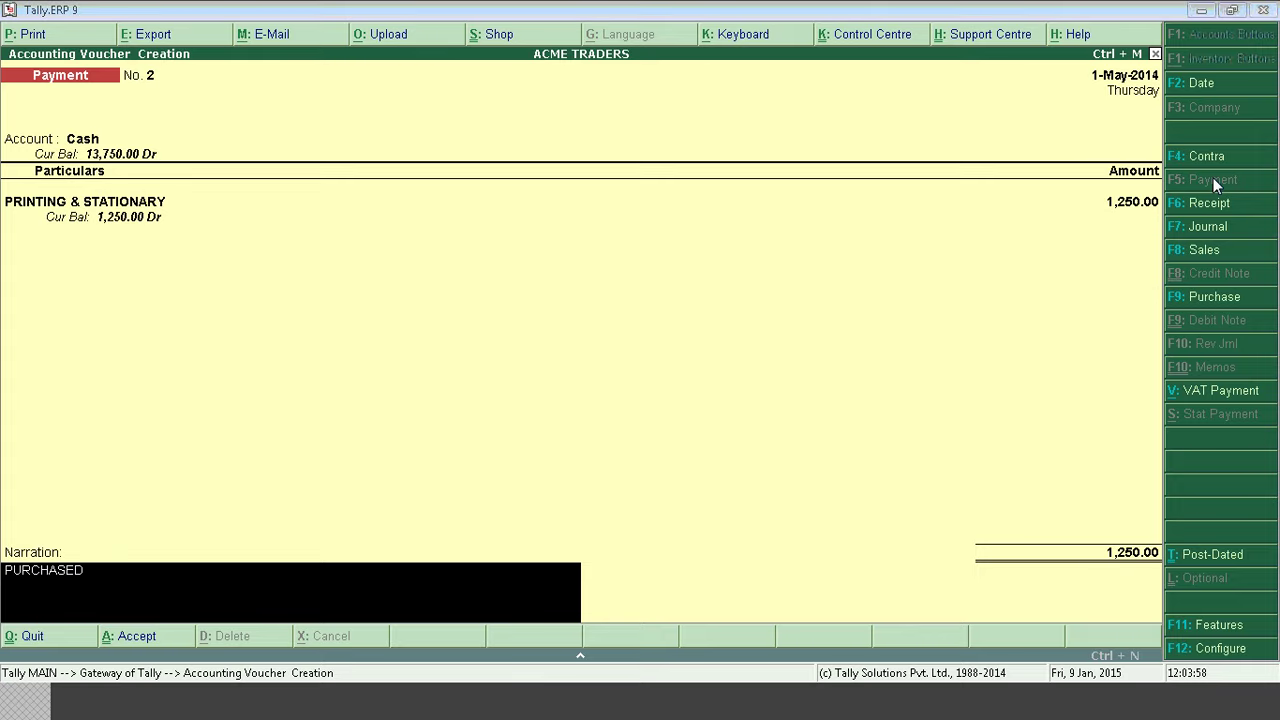
key(alt+Tab)
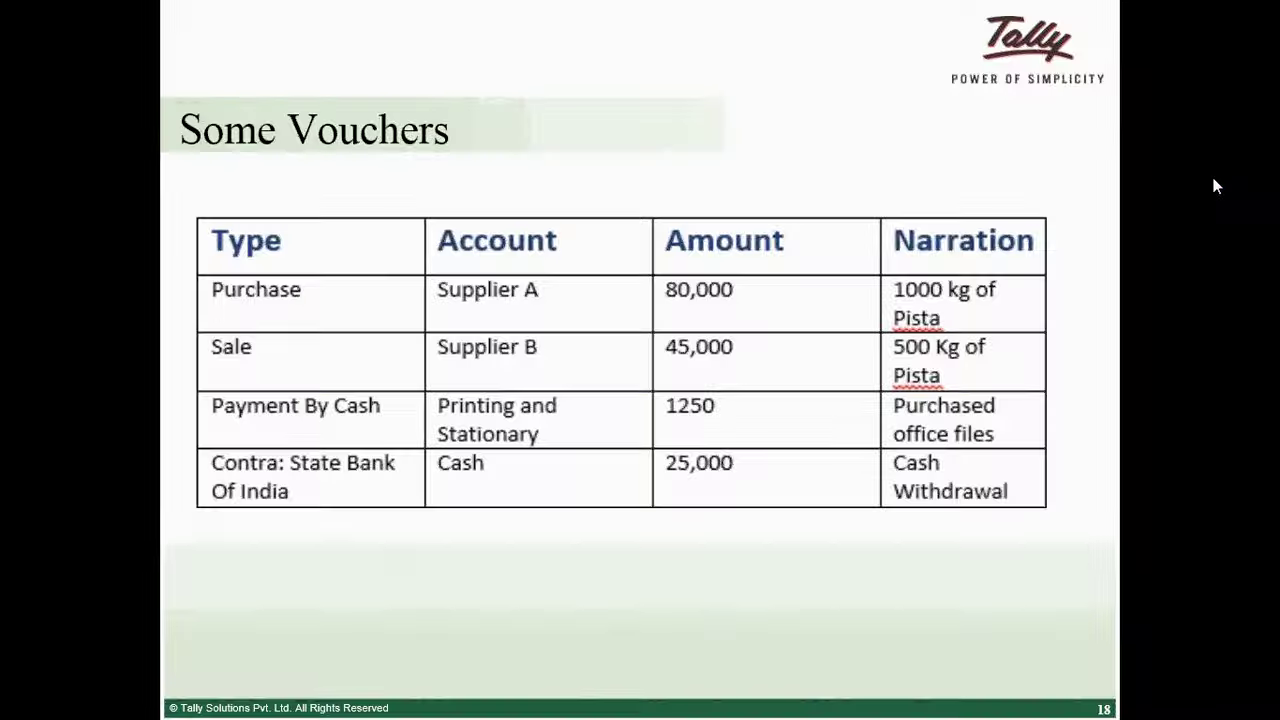
key(alt+Tab)
text(OFFICE FILES)
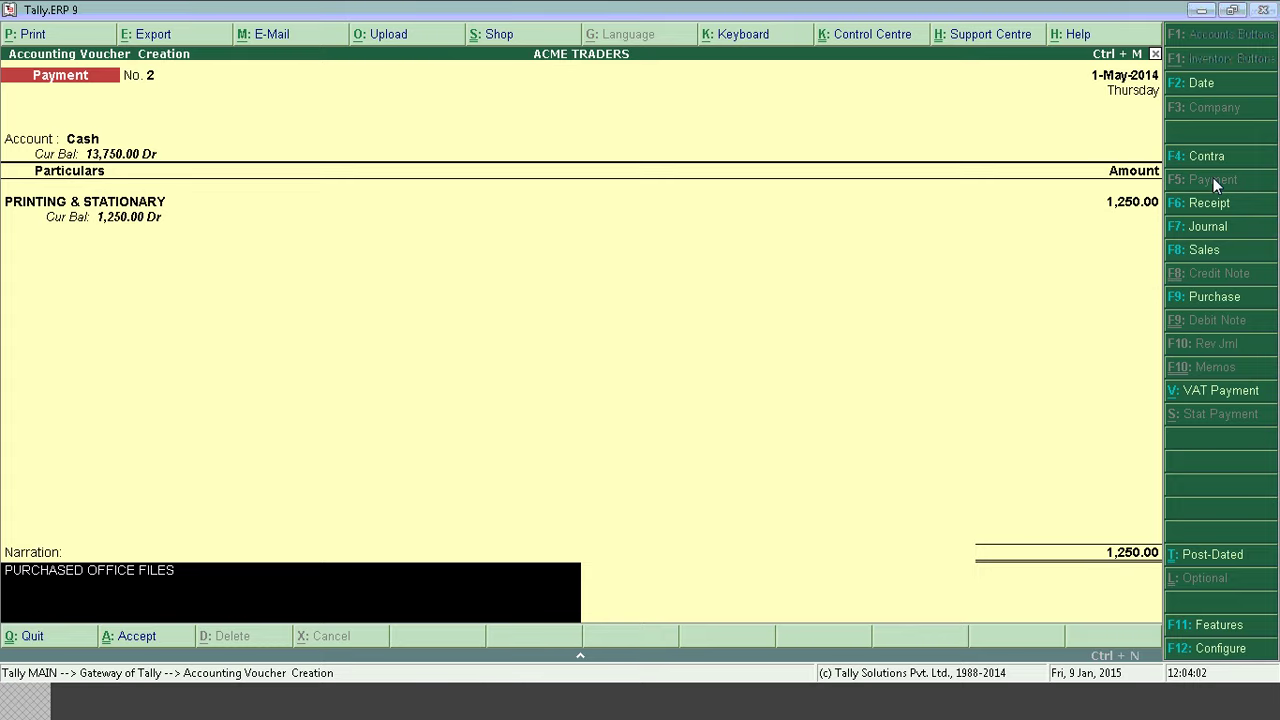
key(Return)
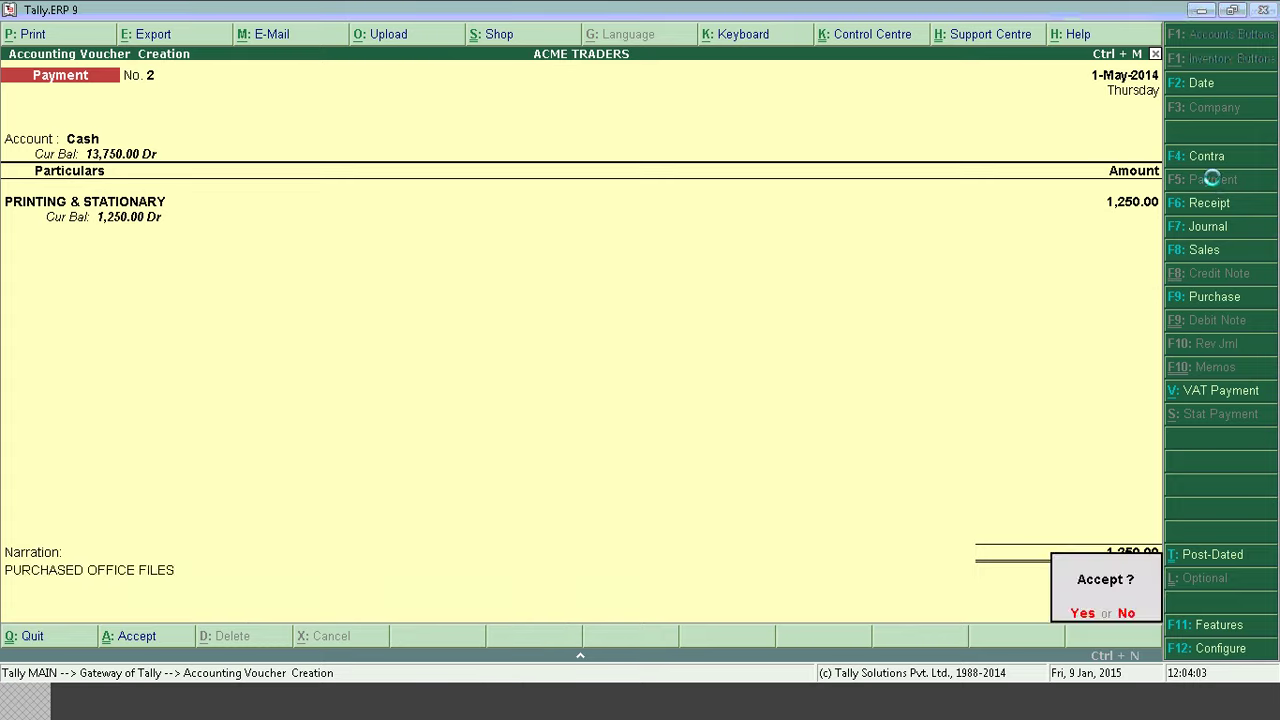
key(Return)
key(alt+Tab)
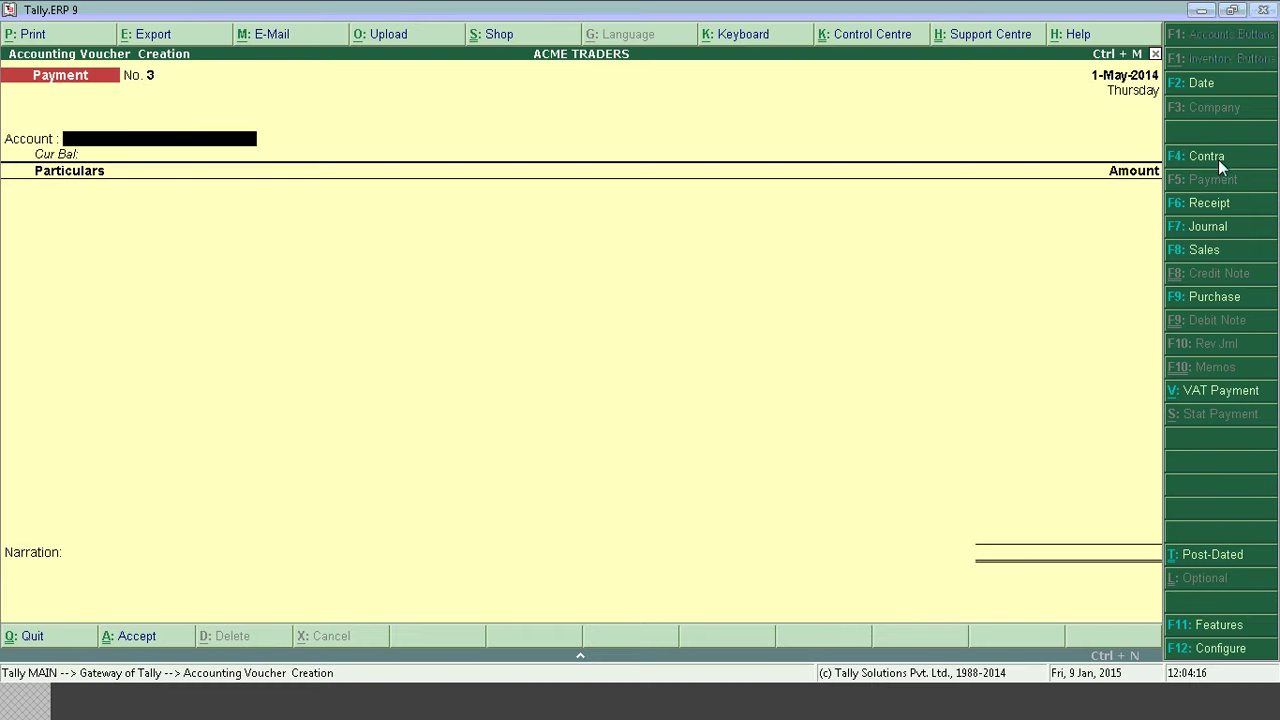
Enter a contra voucher: STATE BANK OF INDIA account, Cash for 25,000, dismissing the negative cash warning
click(1218, 158)
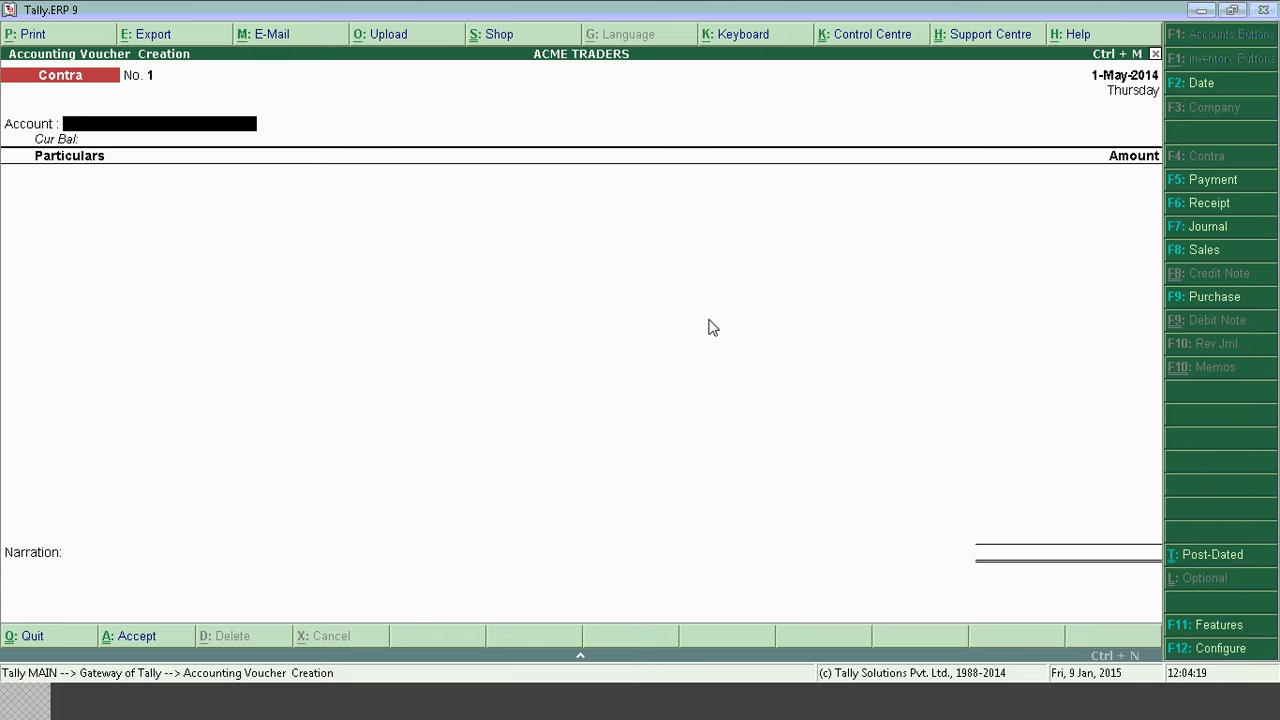
key(Down)
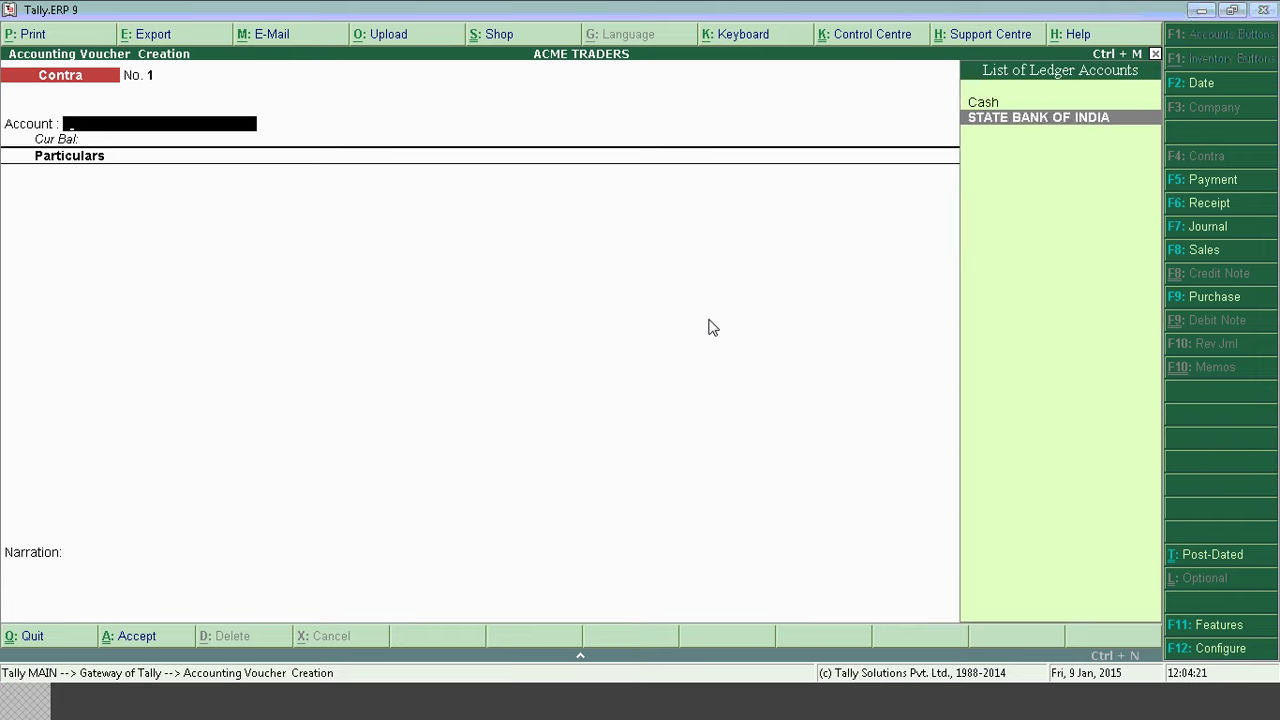
key(Return)
key(Down)
key(Return)
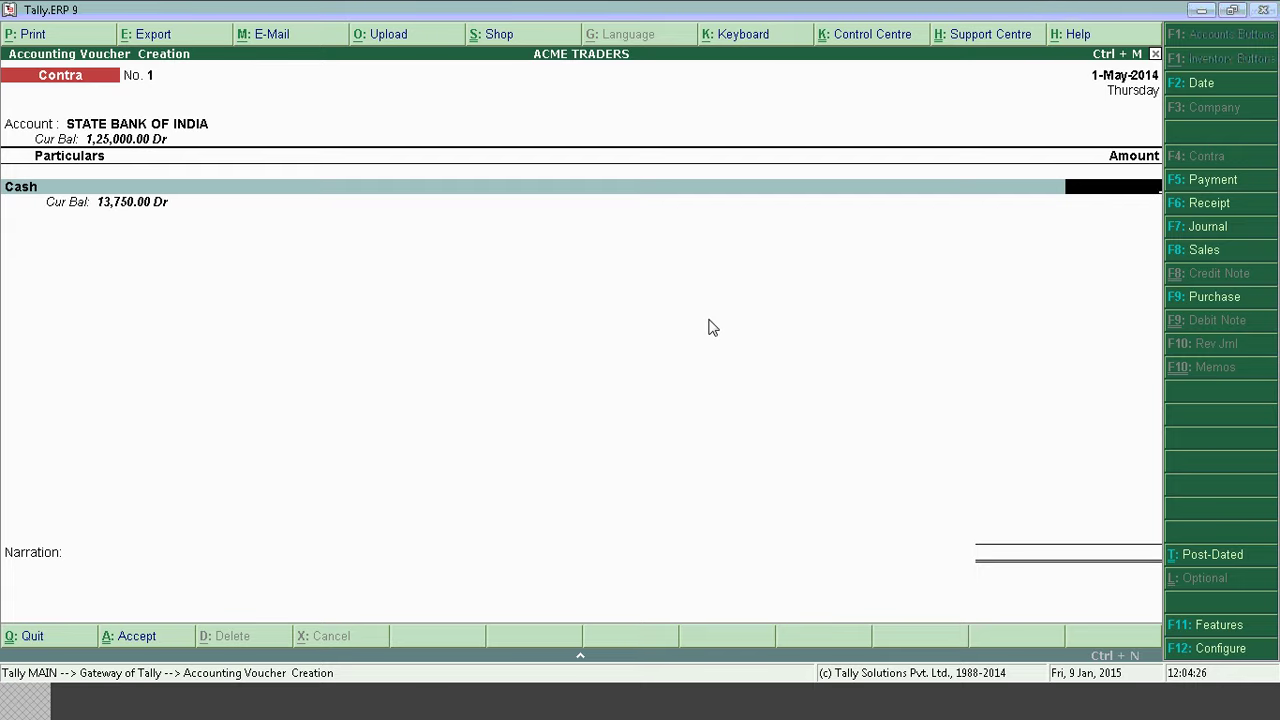
text(25000)
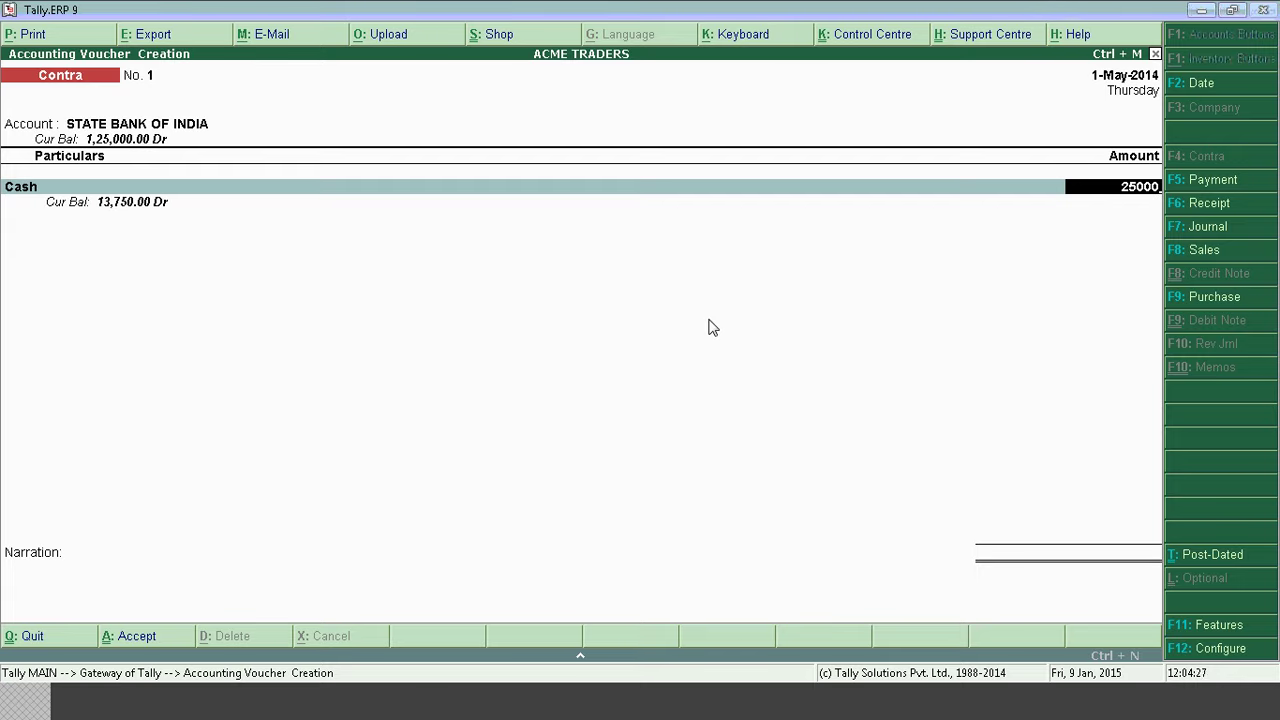
key(Return)
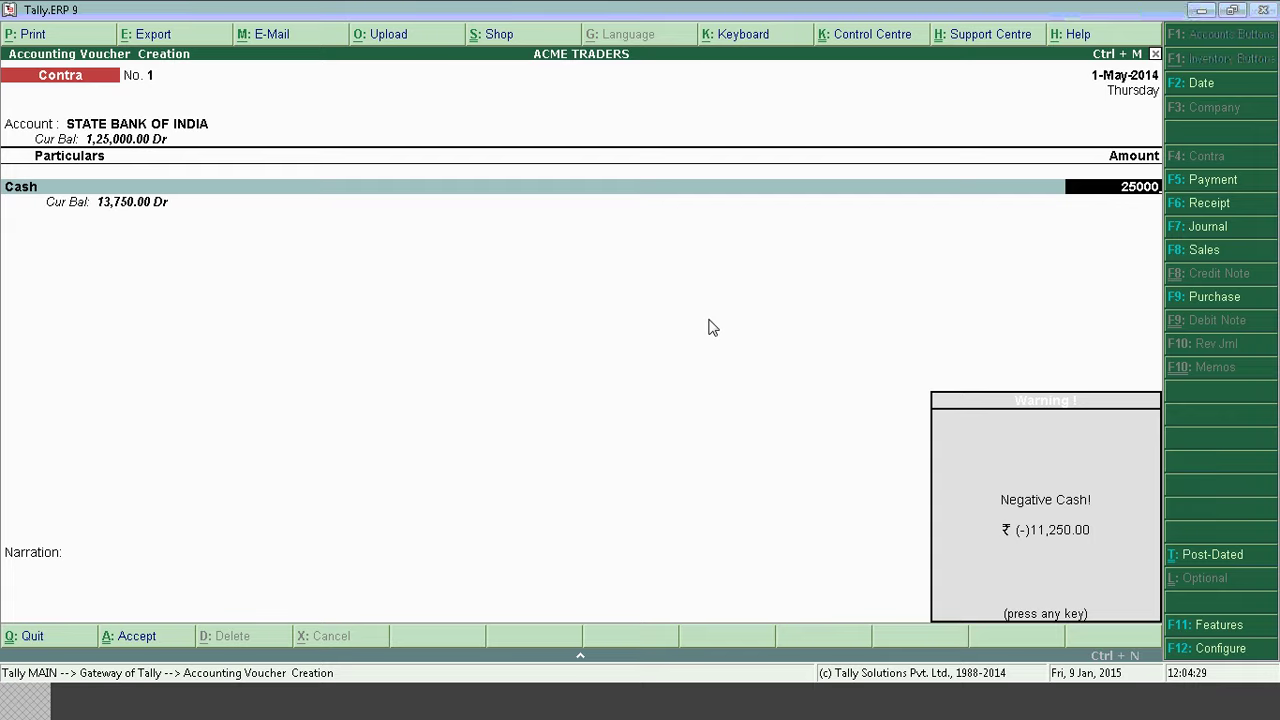
key(Return)
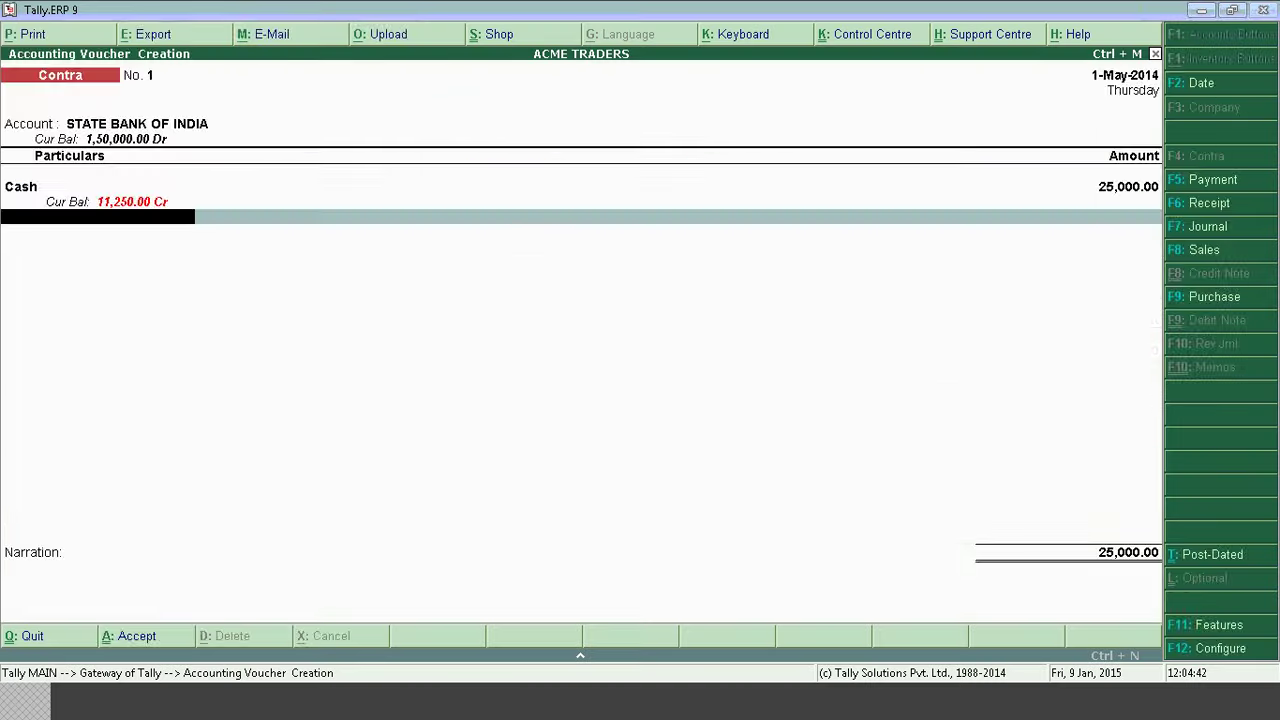
key(Return)
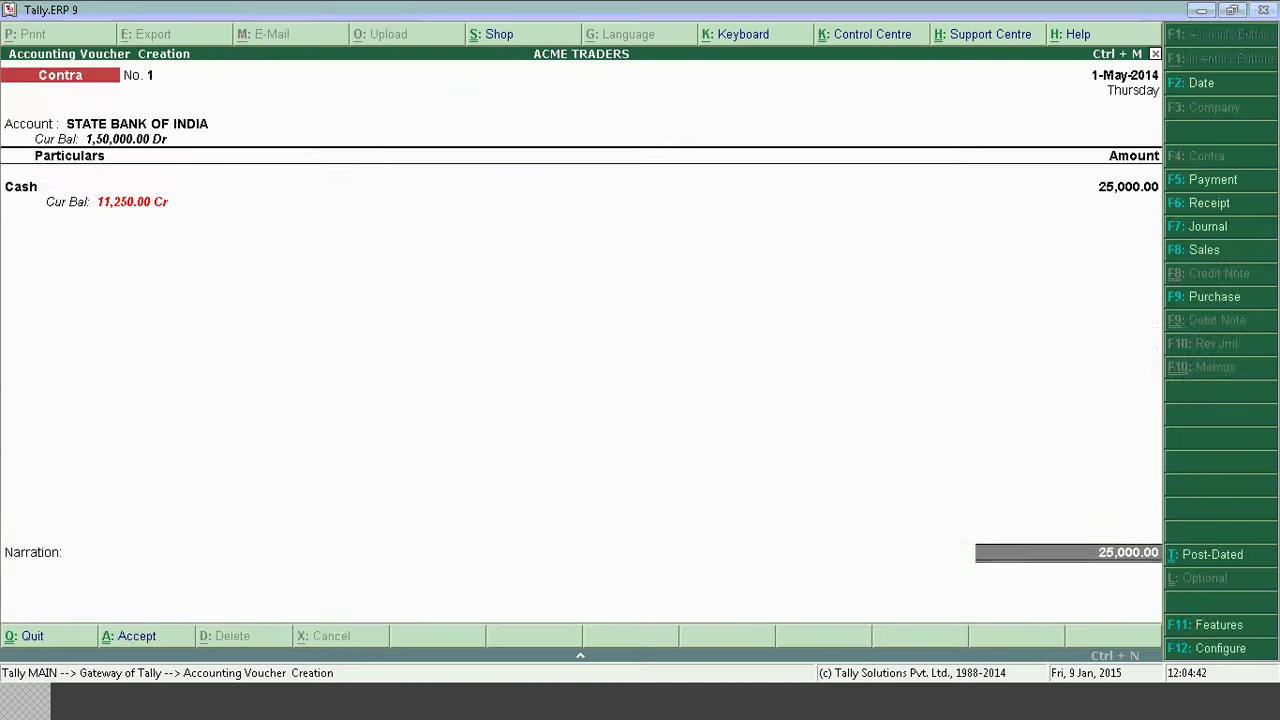
Open the allocation details for the 25,000.00 STATE BANK OF INDIA entry
key(Return)
key(Return)
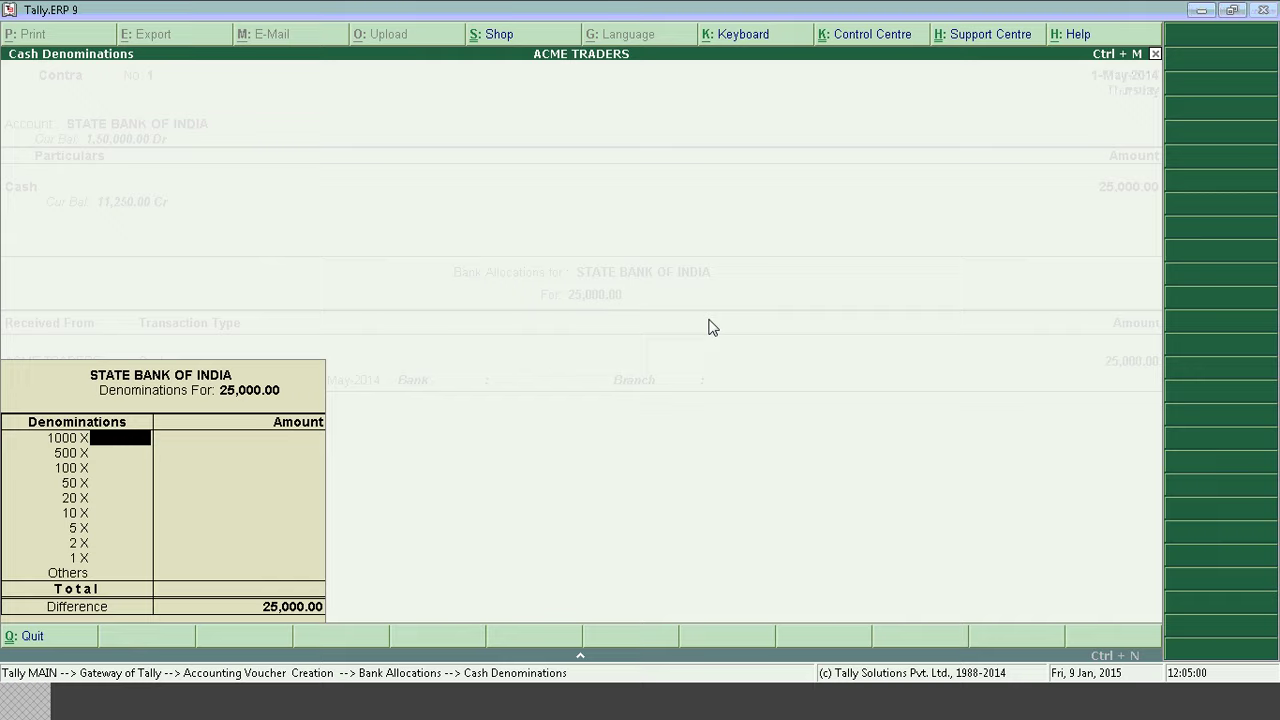
Back out of the allocation screens to the contra voucher's account field
key(Escape)
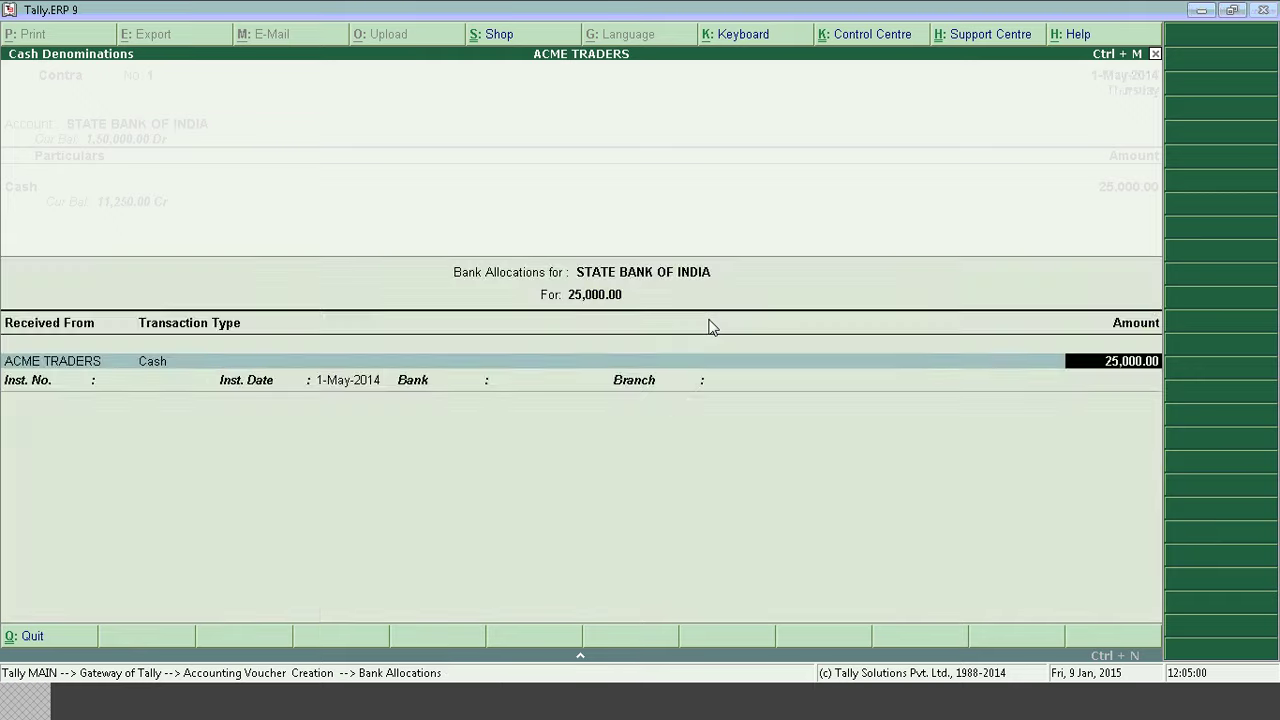
key(Escape)
key(BackSpace)
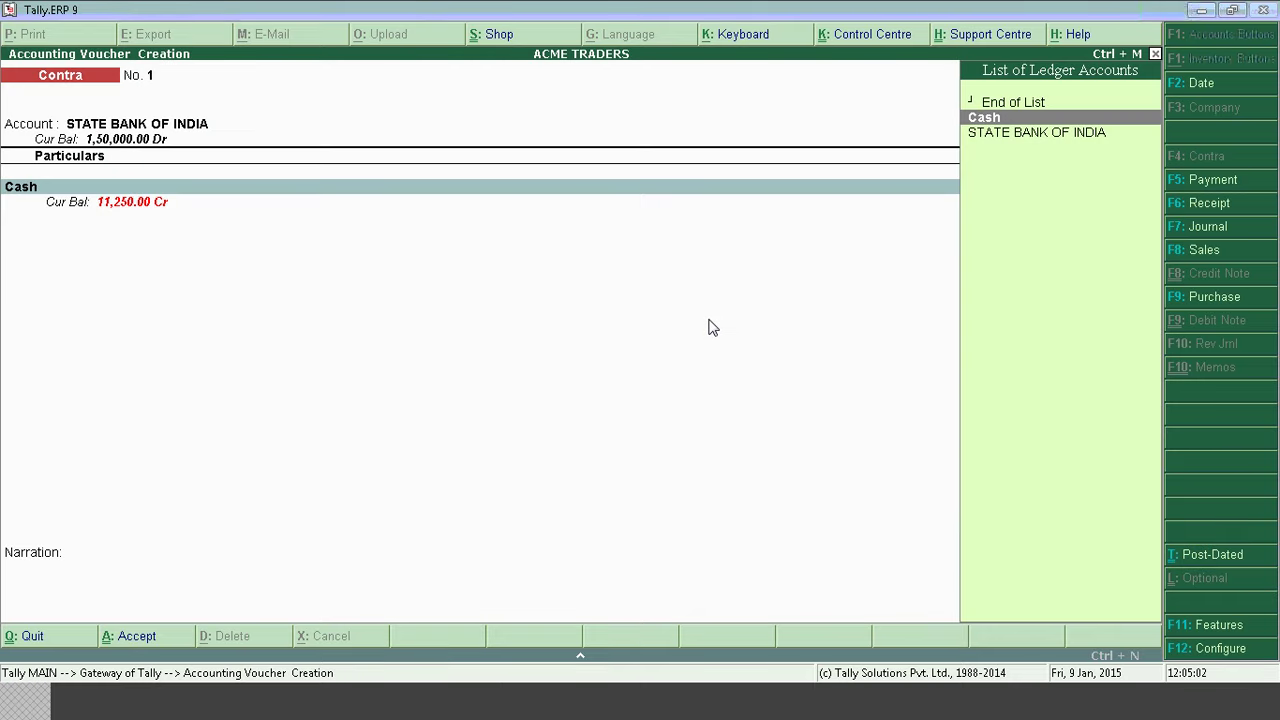
key(BackSpace)
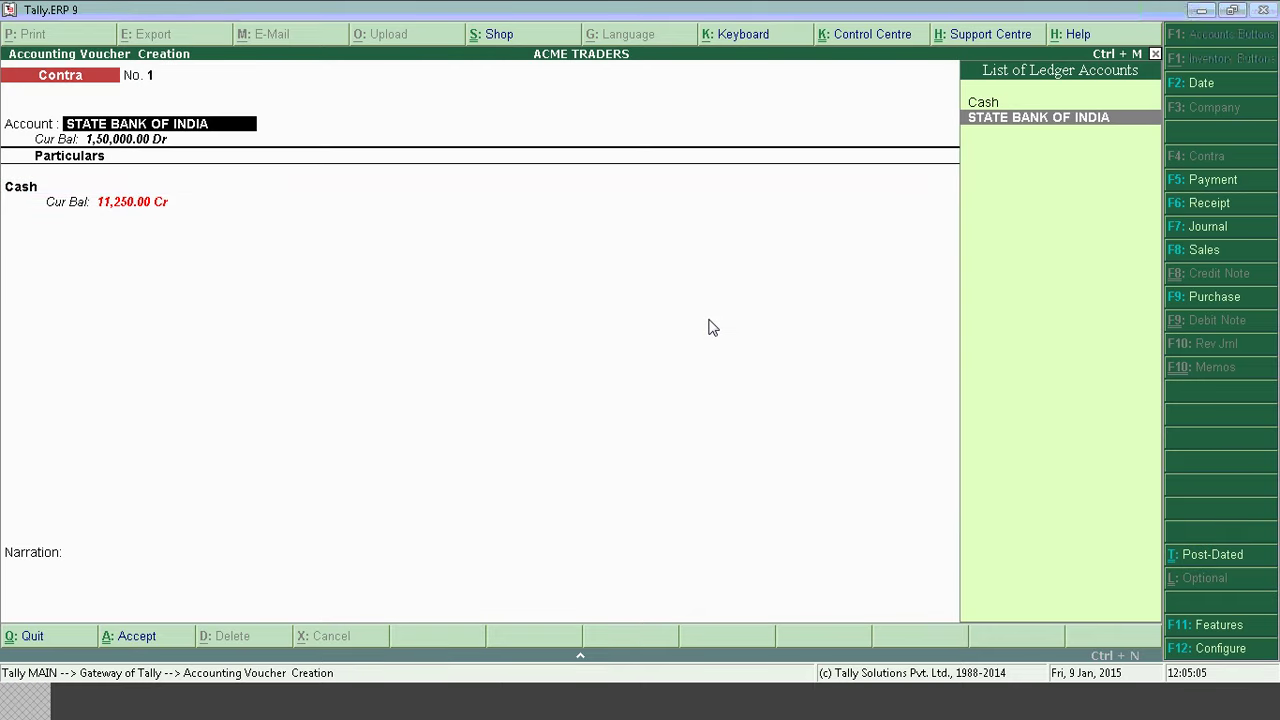
key(alt+Tab)
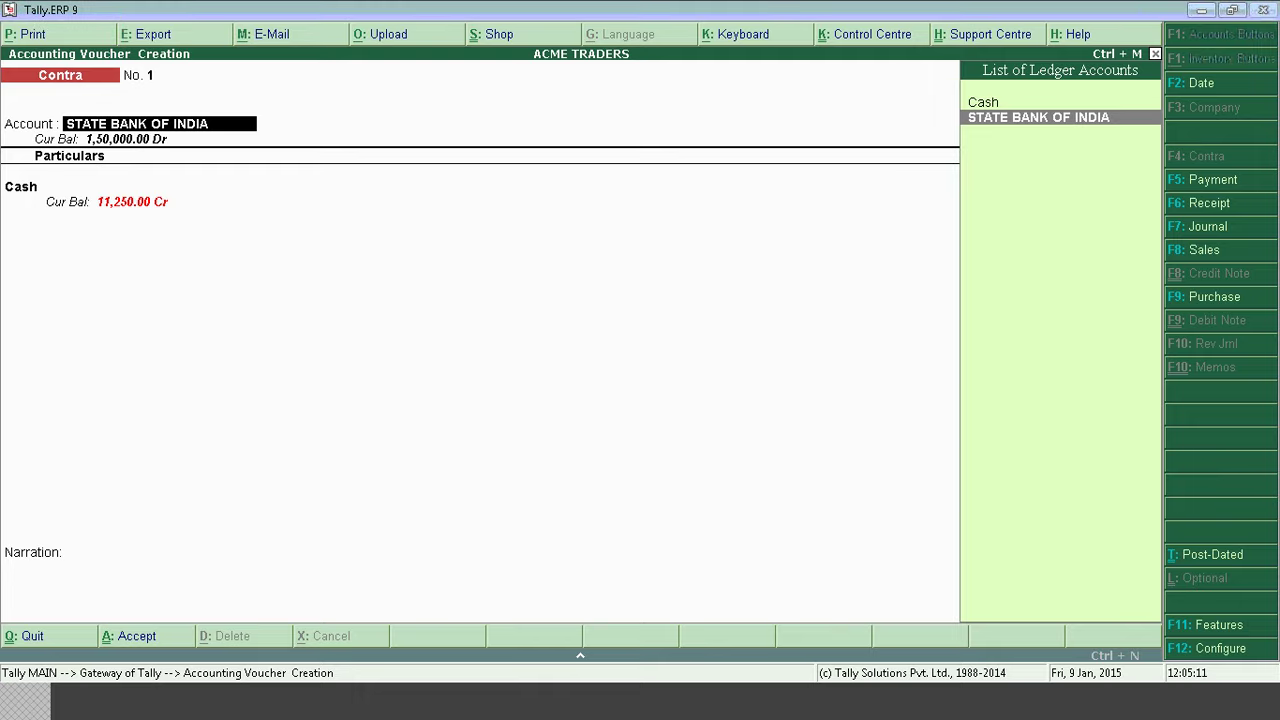
Set Cash as account and STATE BANK OF INDIA for 25,000, completing the cheque bank allocation
key(Up)
key(Return)
key(Down)
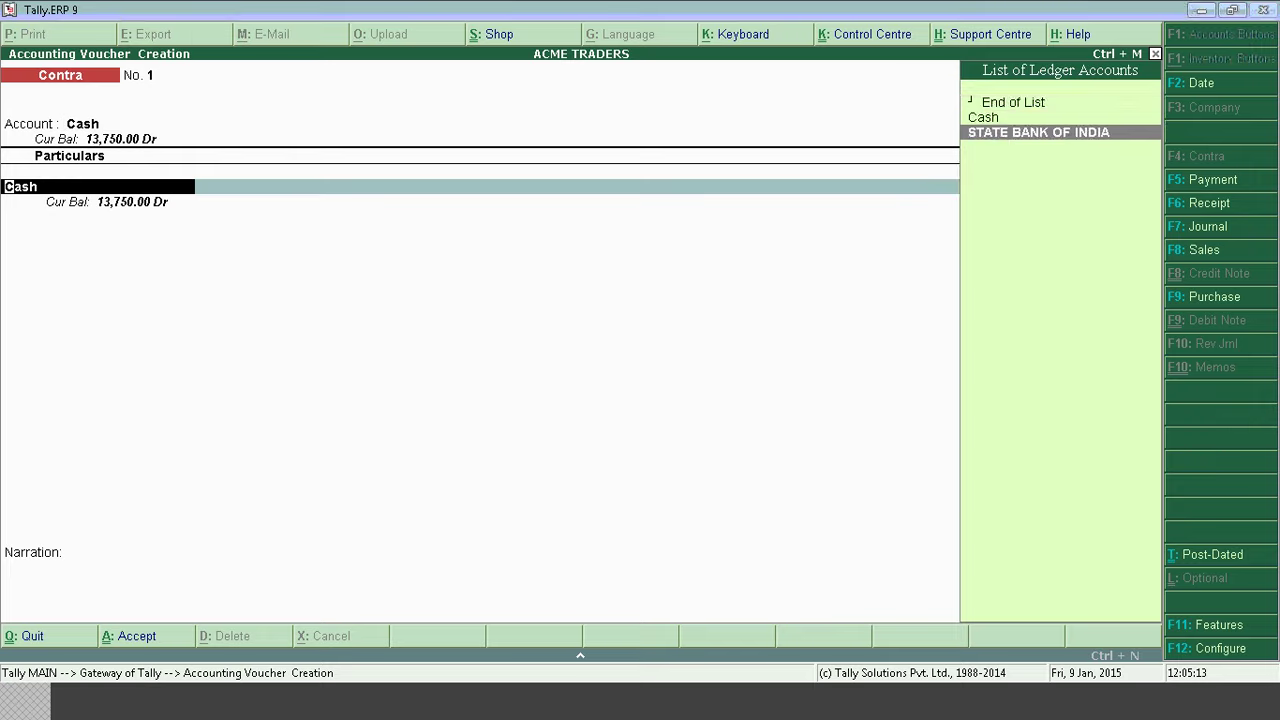
key(Return)
text(25000)
key(Return)
key(Return)
key(Return)
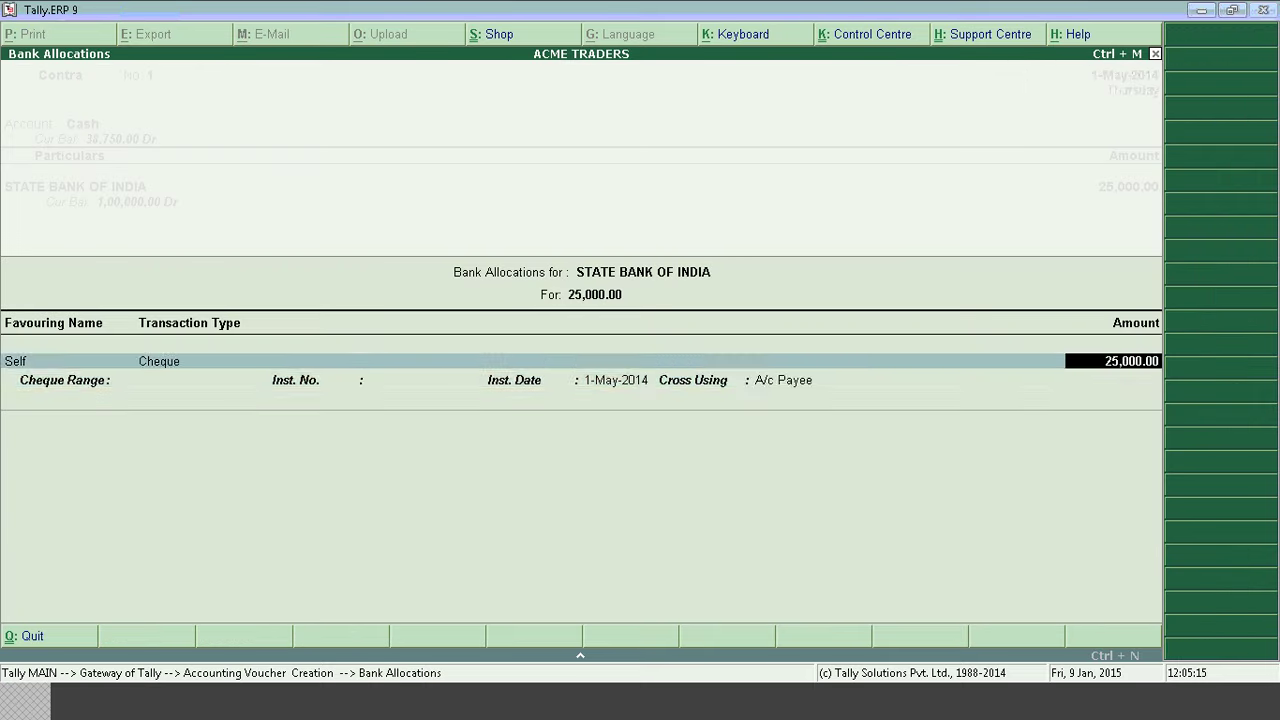
key(Return)
key(Return)
key(Return)
key(Return)
key(Return)
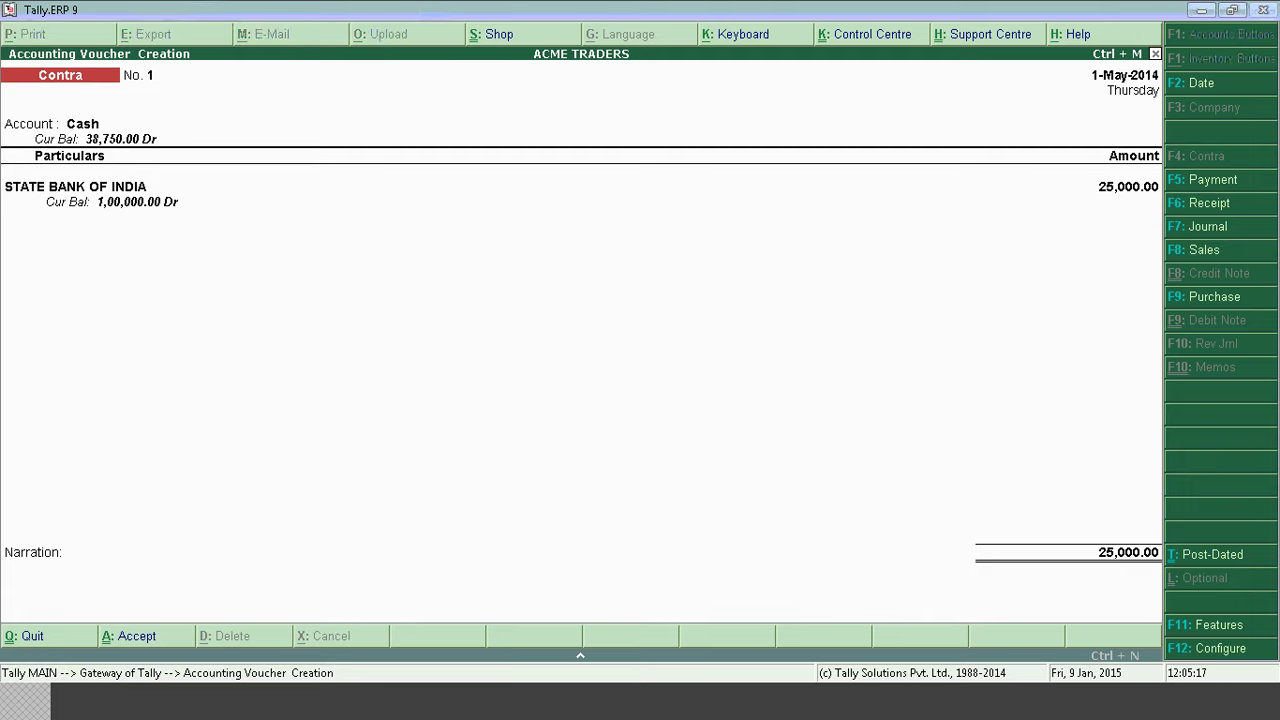
key(Return)
key(Return)
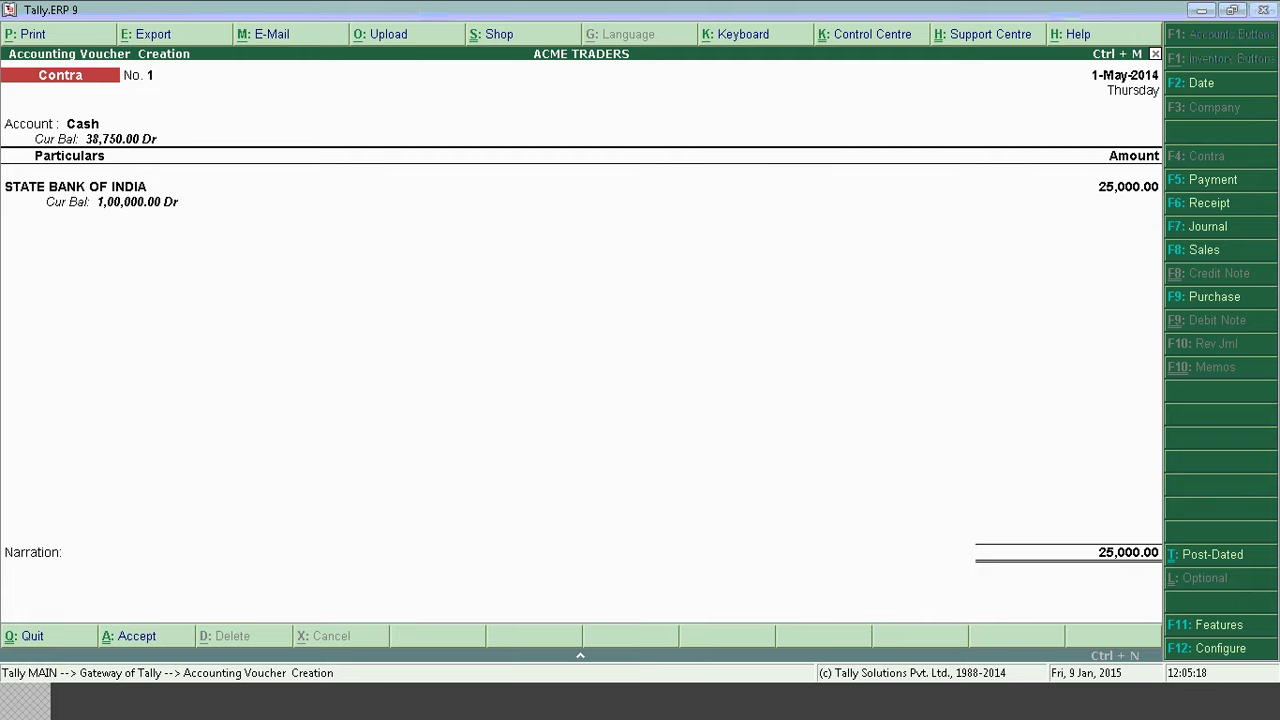
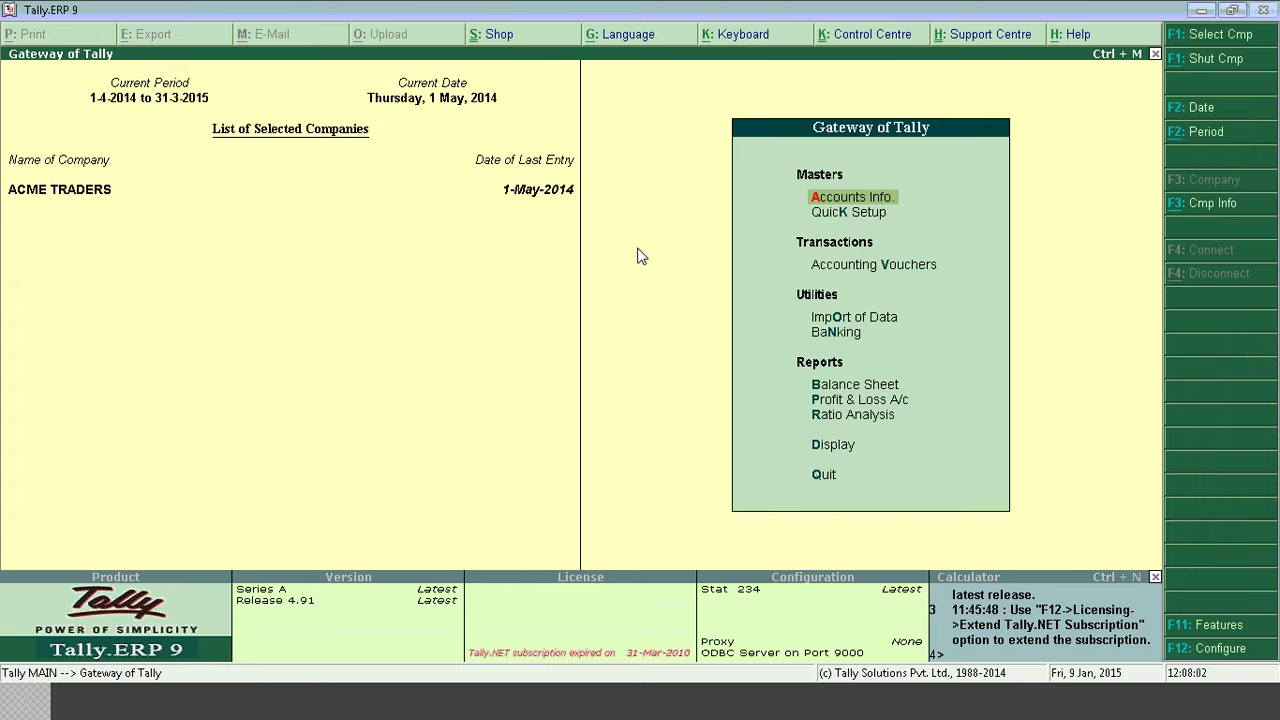
Set SUPPLIER A's ledger to maintain balances bill-by-bill with a 30 Days default credit period
key(Return)
text(a)
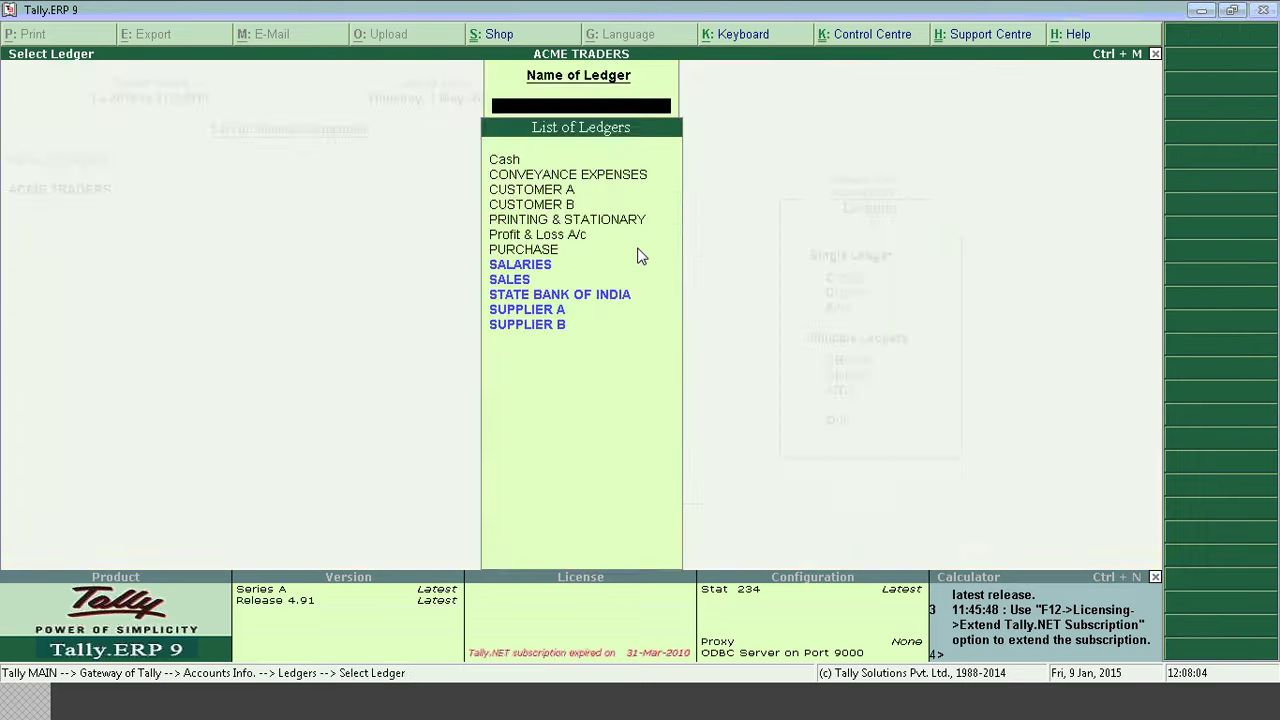
text(SU)
key(Return)
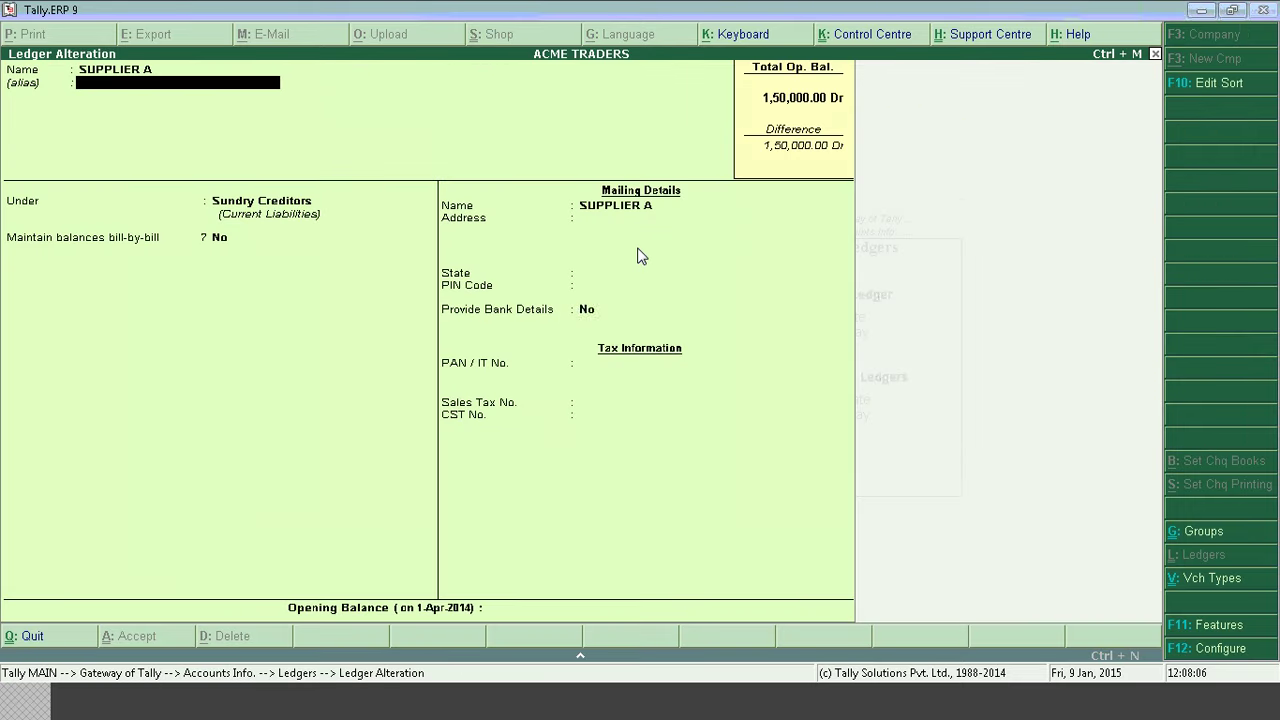
key(Return)
key(Return)
key(Return)
text(Y)
key(Return)
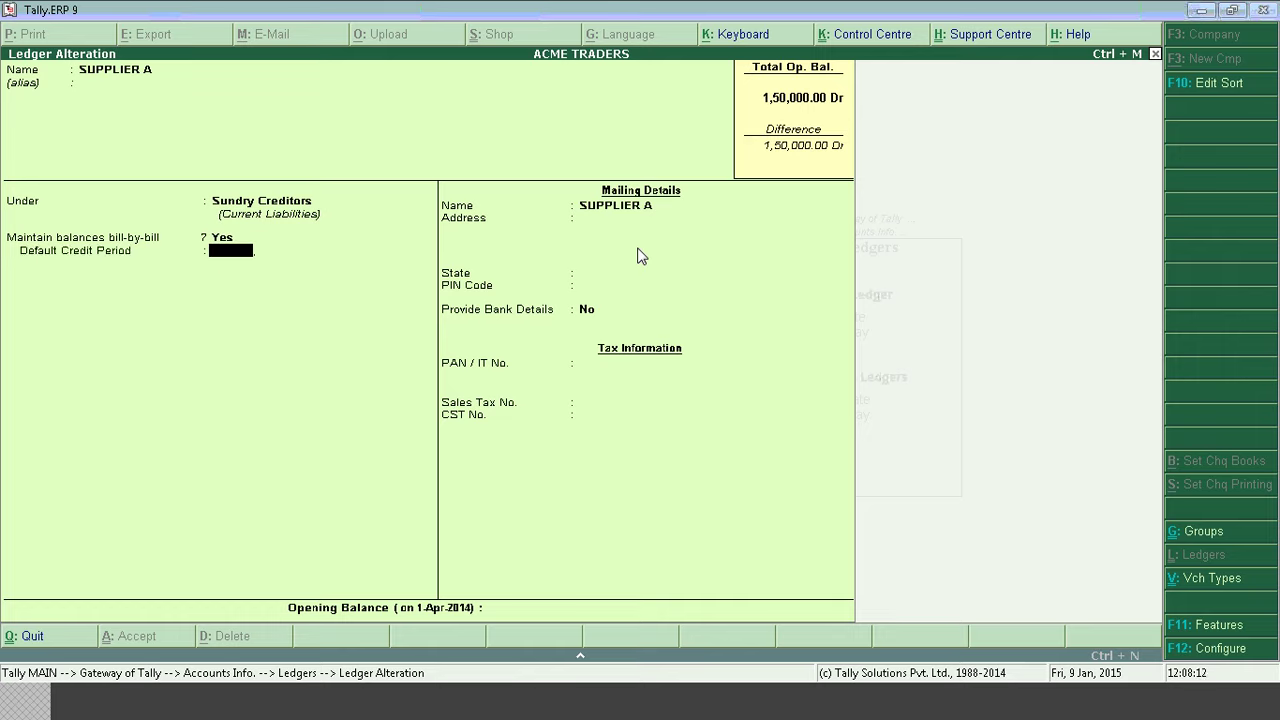
text(30 DAYS)
key(Return)
key(Return)
key(Return)
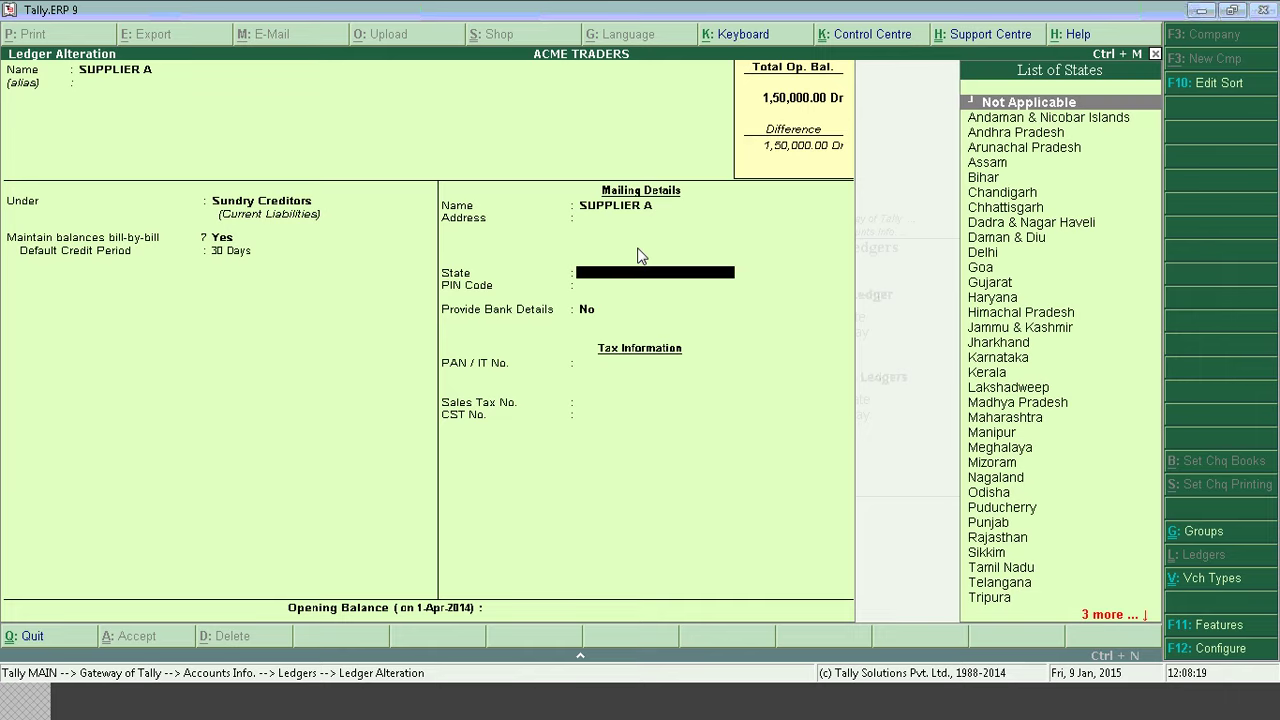
key(Return)
key(Return)
key(Return)
key(Return)
key(Return)
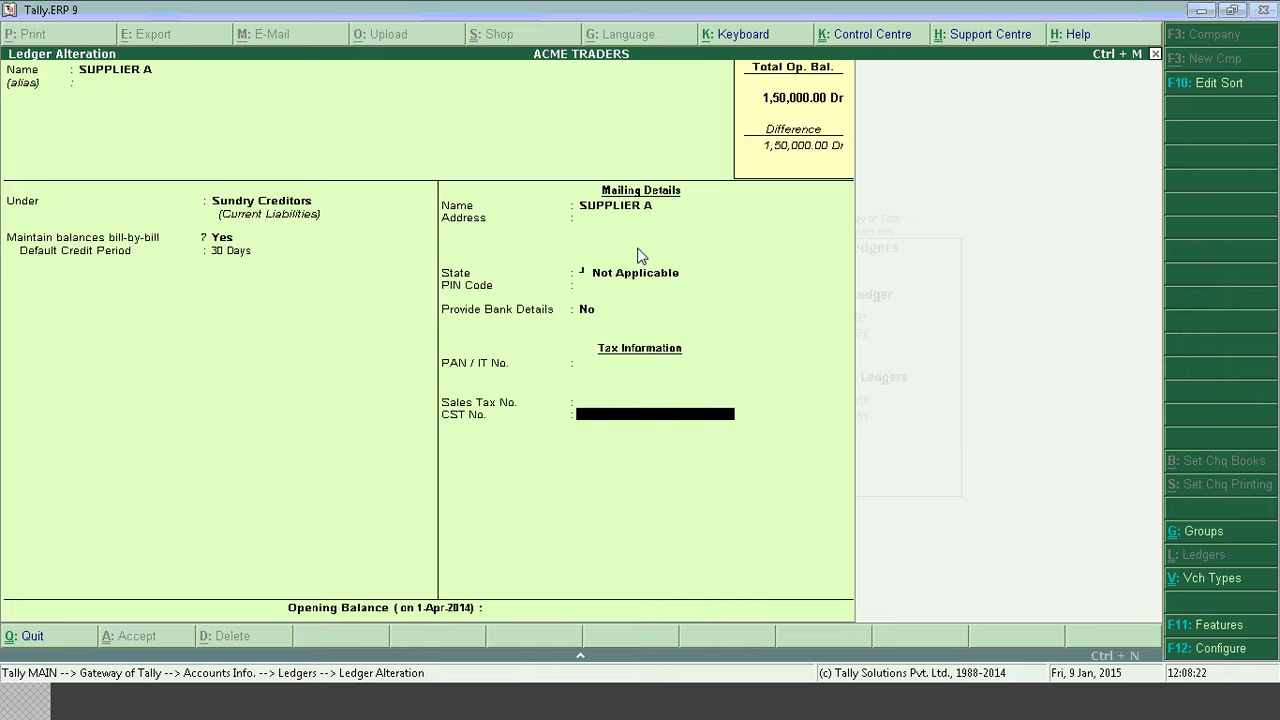
key(Return)
key(Return)
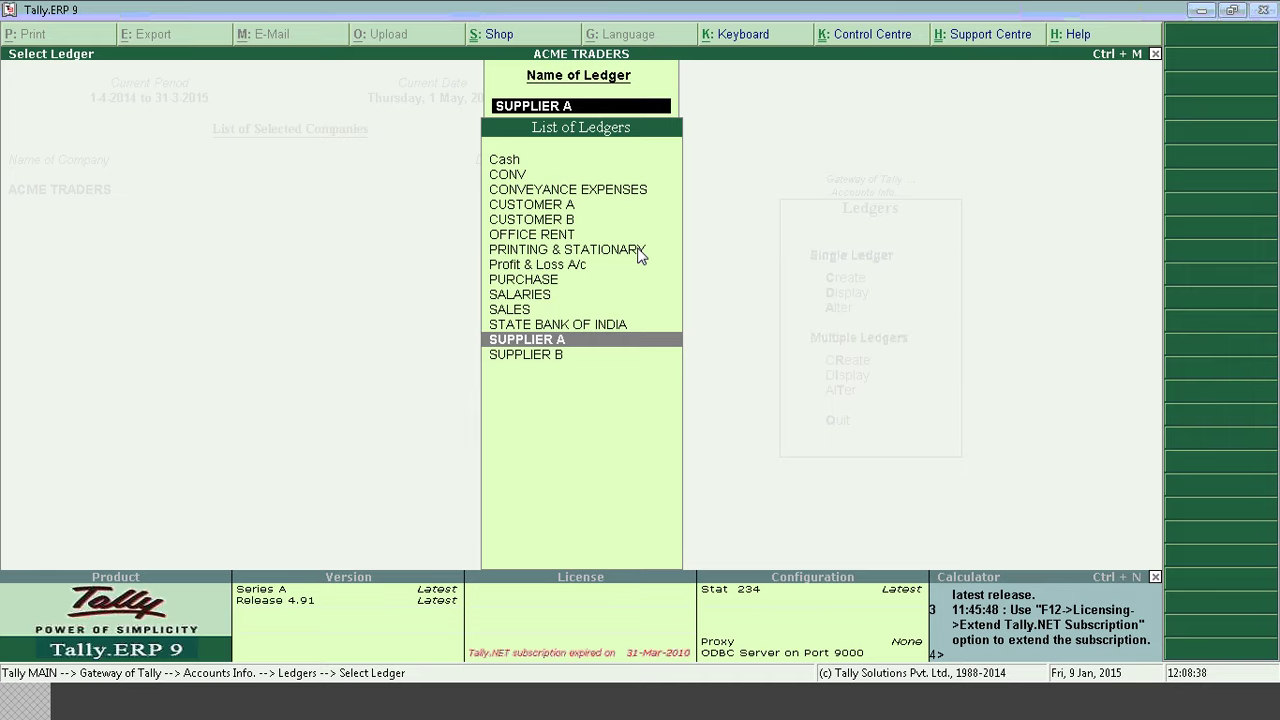
Give CUSTOMER A's ledger a 30 Days default credit period and save it
key(Down)
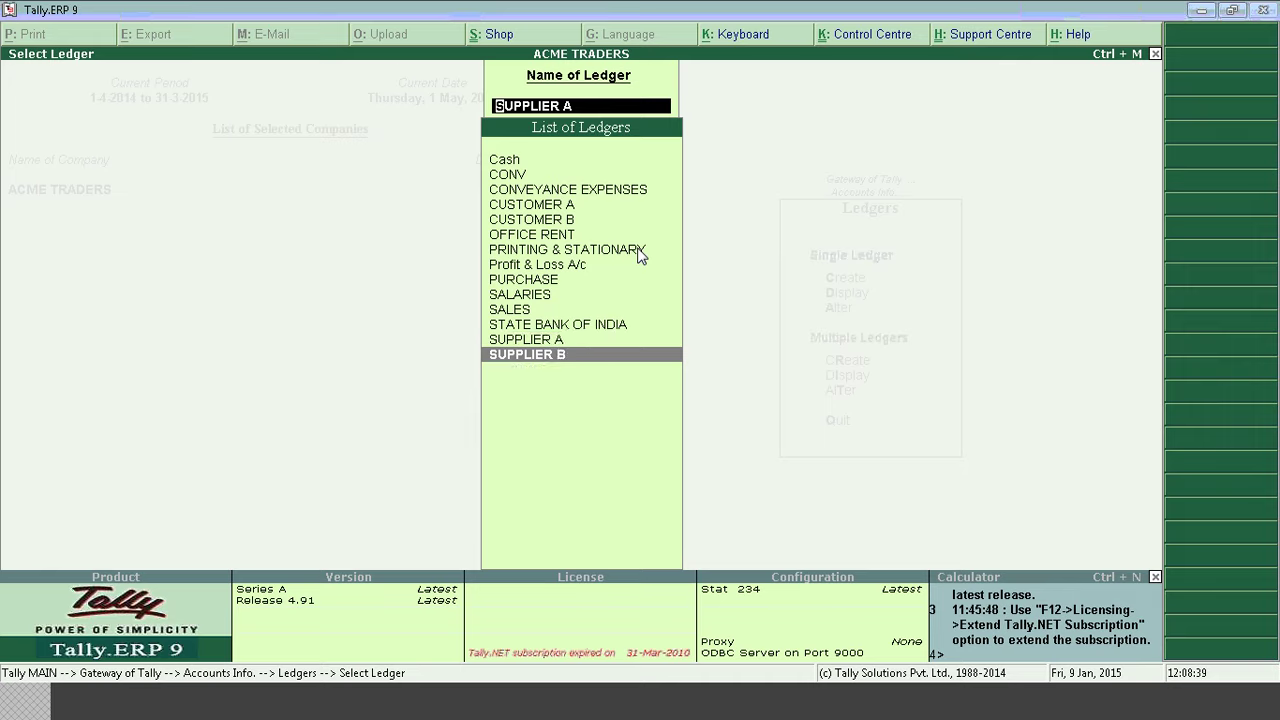
key(Up)
key(Up)
key(Up)
key(Up)
key(Up)
key(Up)
key(Up)
key(Up)
key(Up)
key(Up)
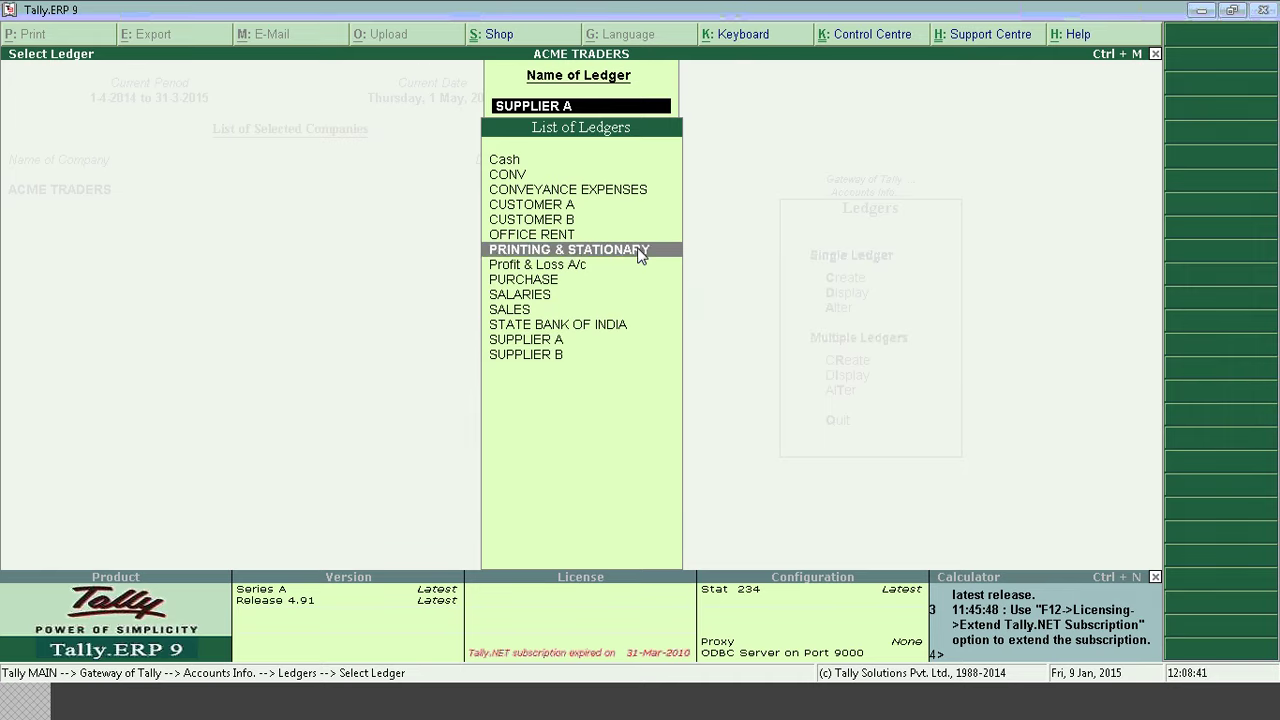
key(Return)
key(Return)
key(Return)
key(Return)
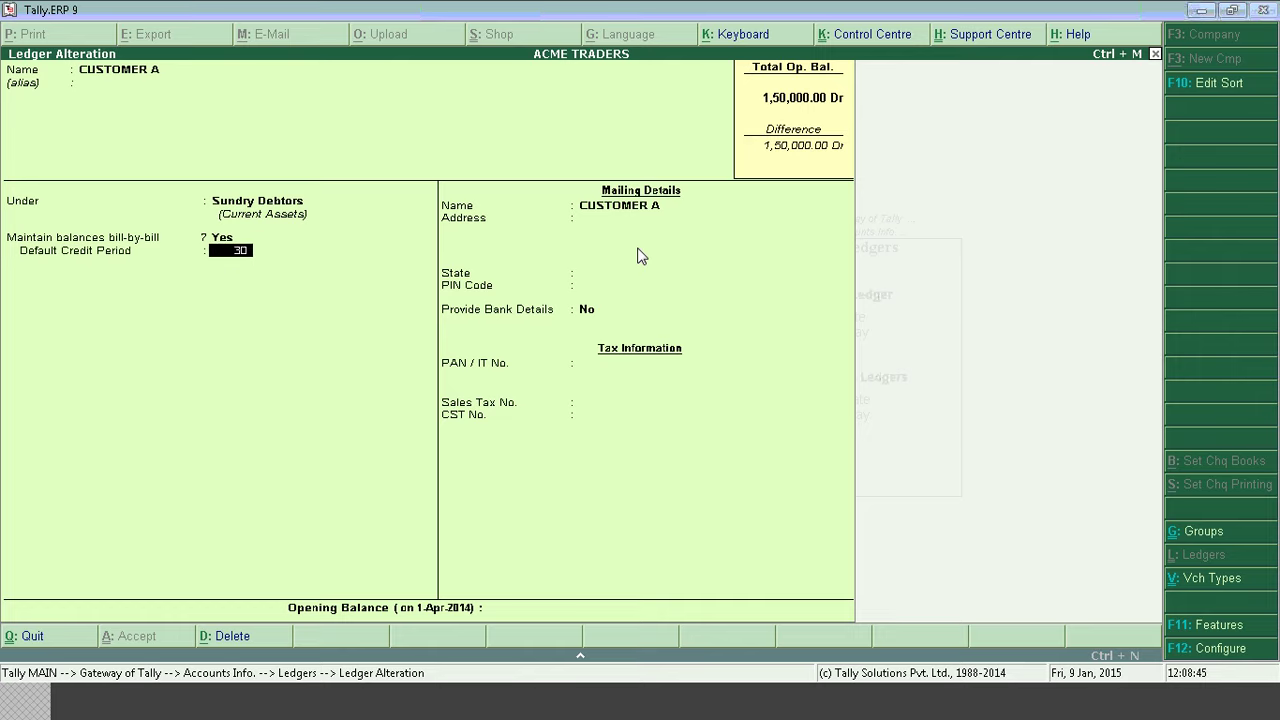
text(30)
key(Return)
key(Return)
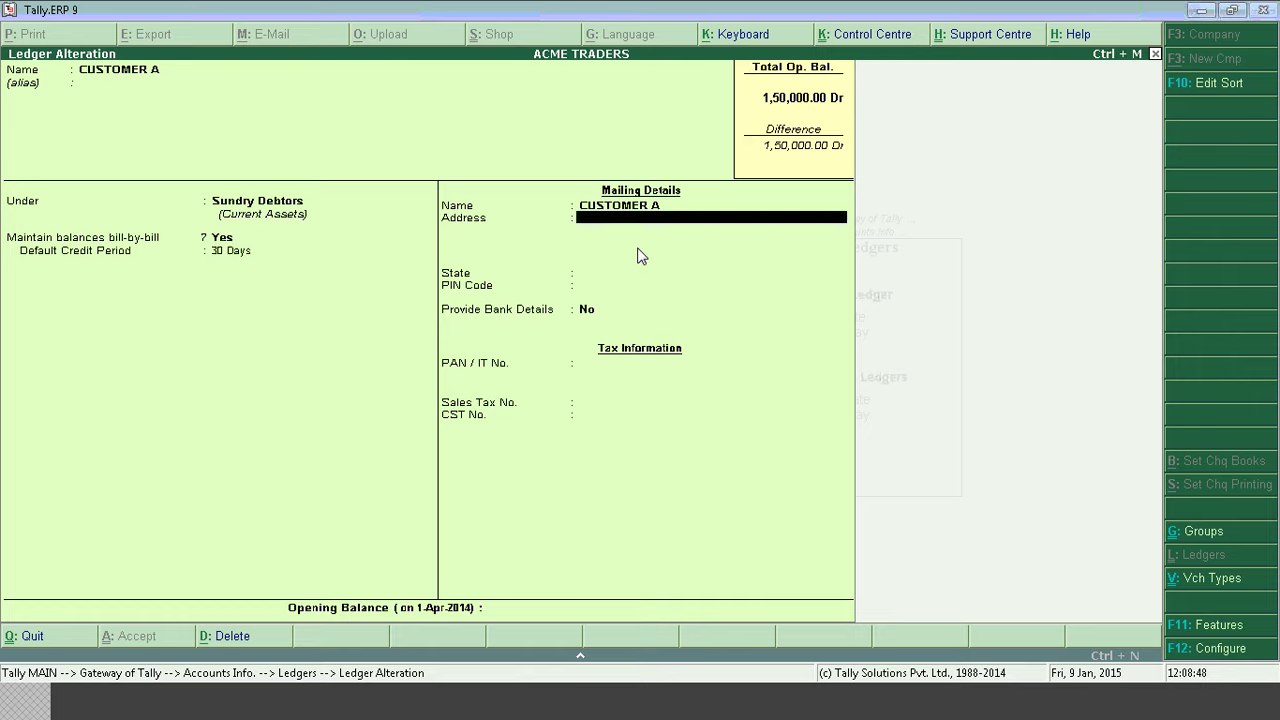
key(Return)
key(Return)
key(Return)
key(Return)
key(Return)
key(Return)
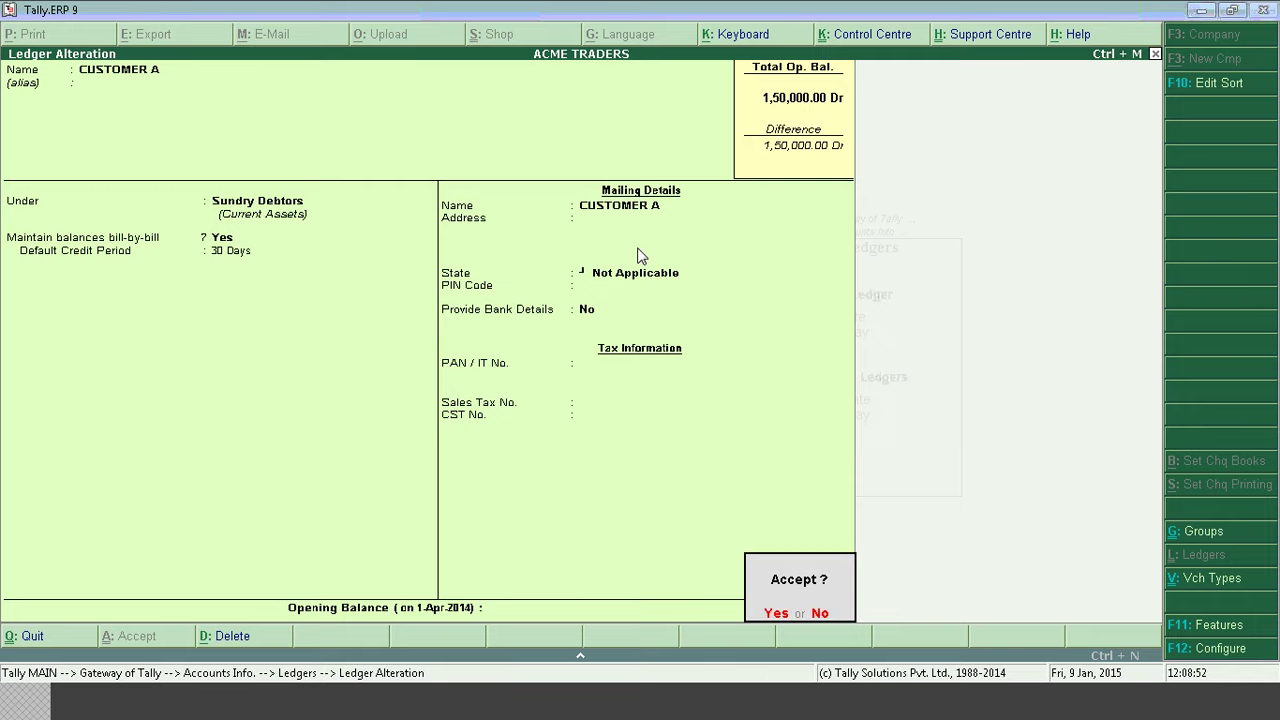
key(Return)
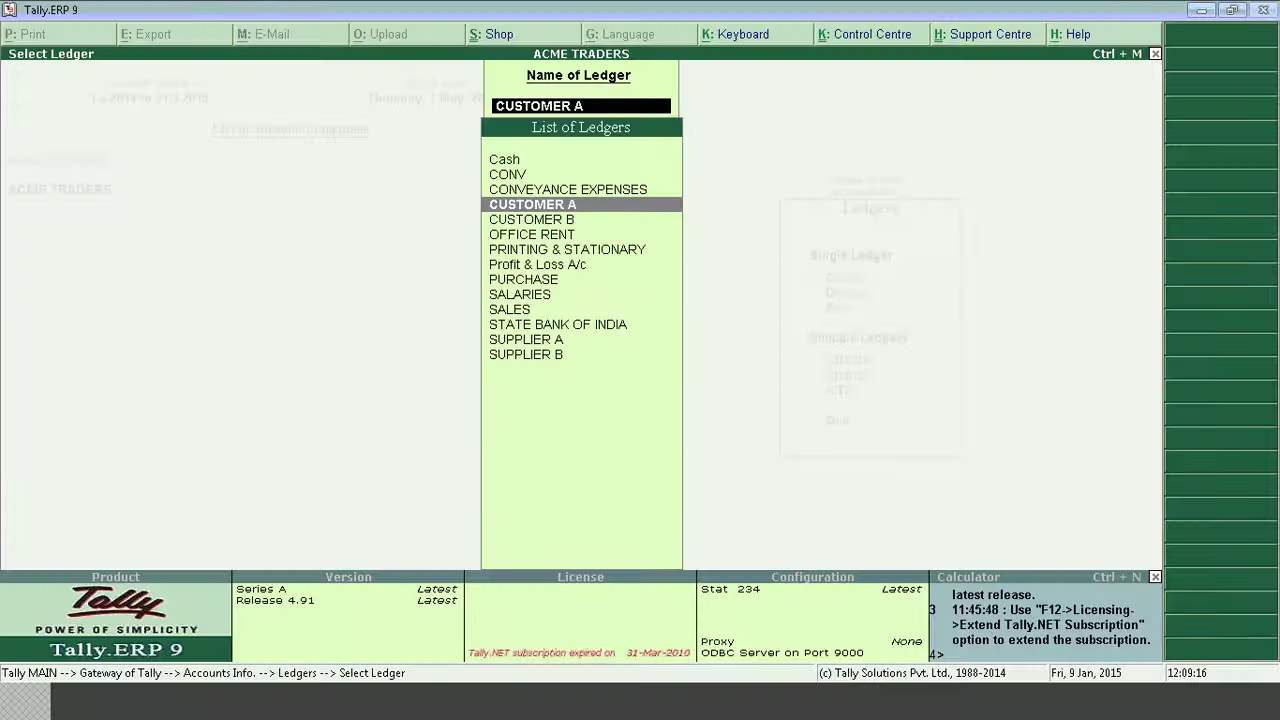
Start a new Purchase voucher in invoice mode from Accounting Vouchers
key(Escape)
key(Escape)
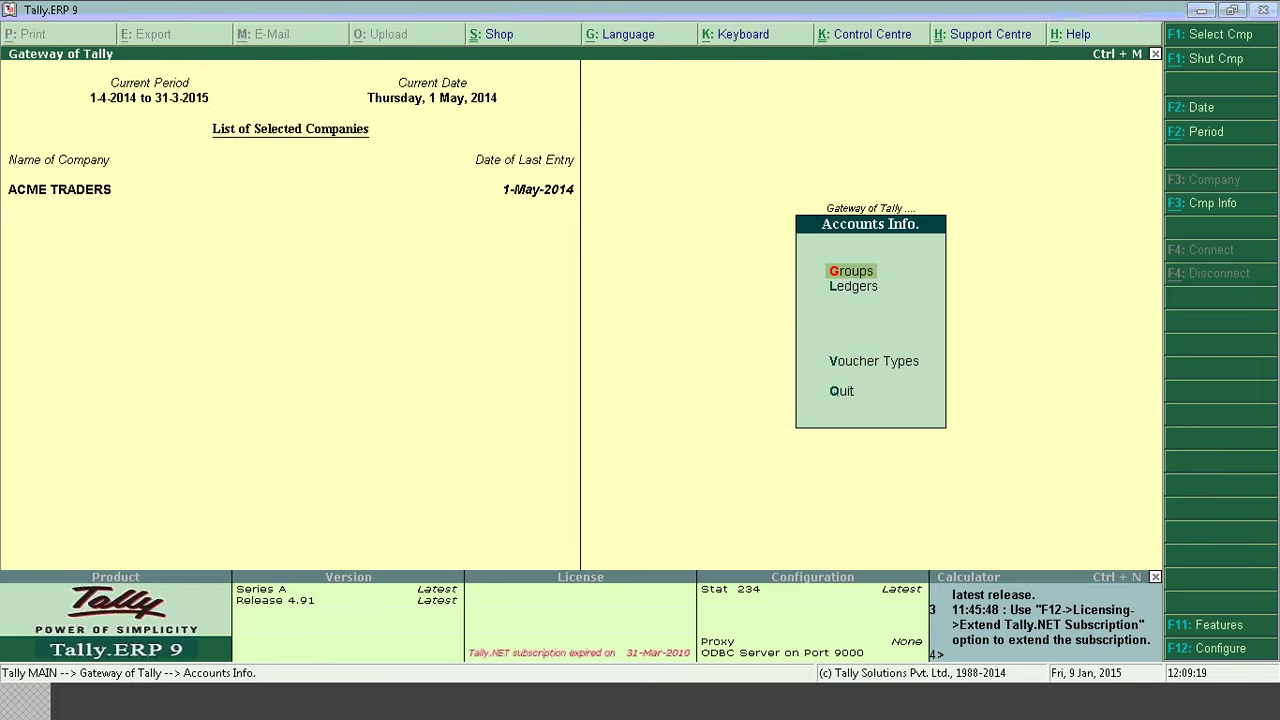
key(Escape)
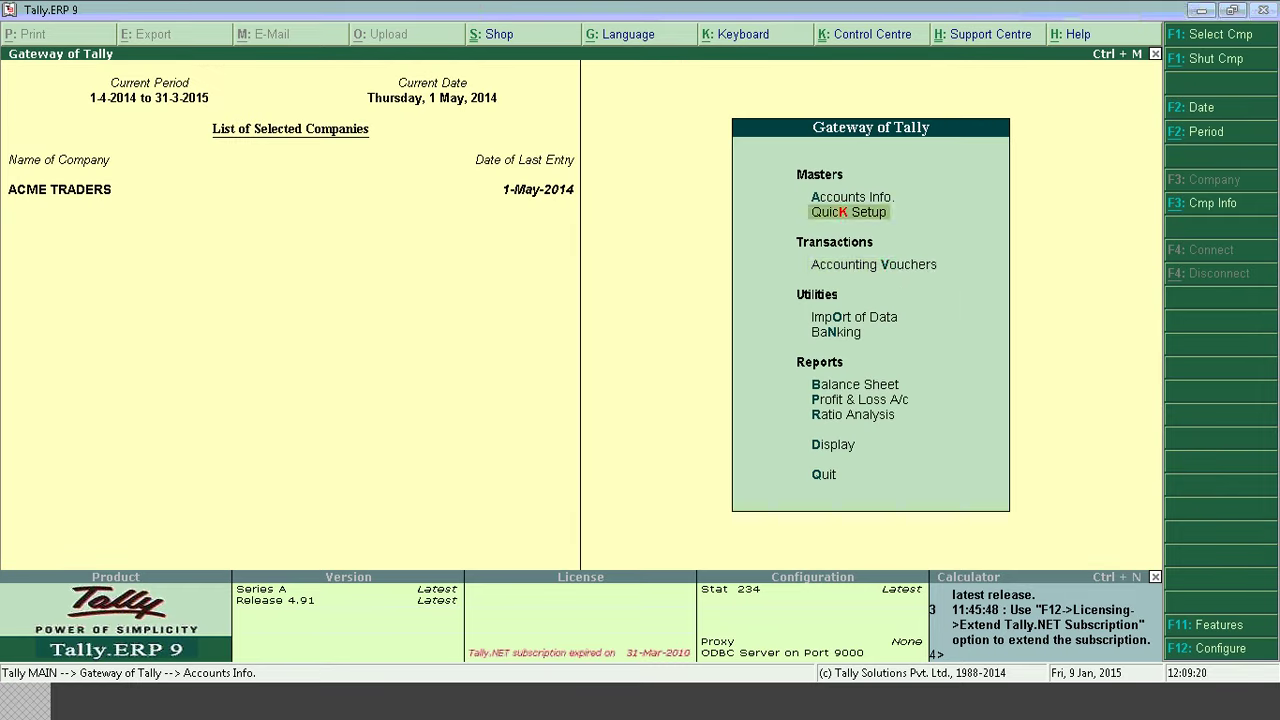
key(Down)
key(Return)
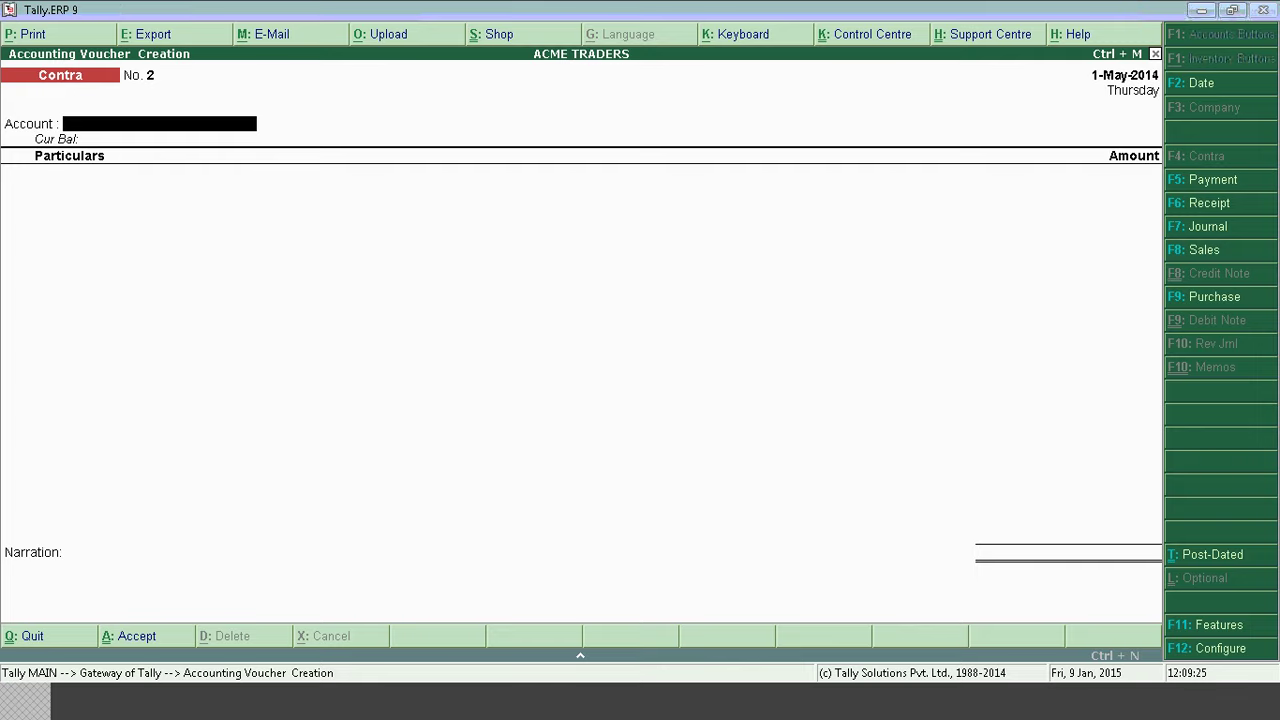
key(F9)
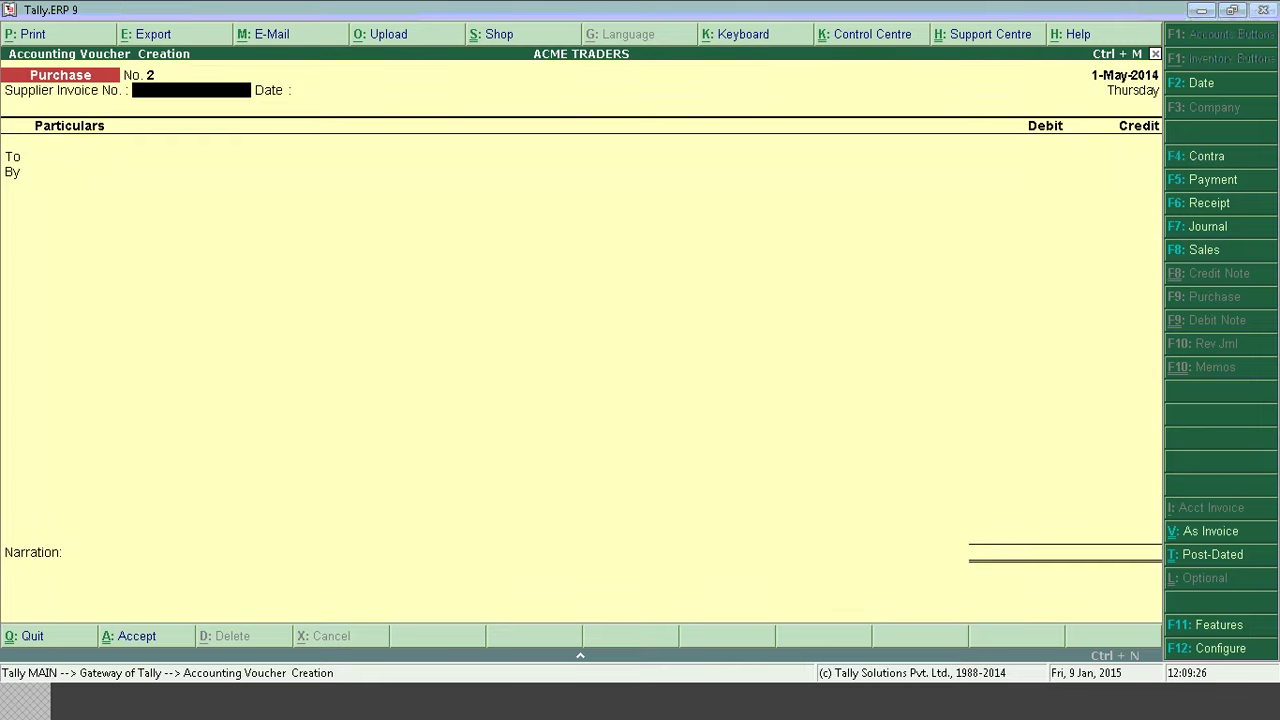
click(1229, 533)
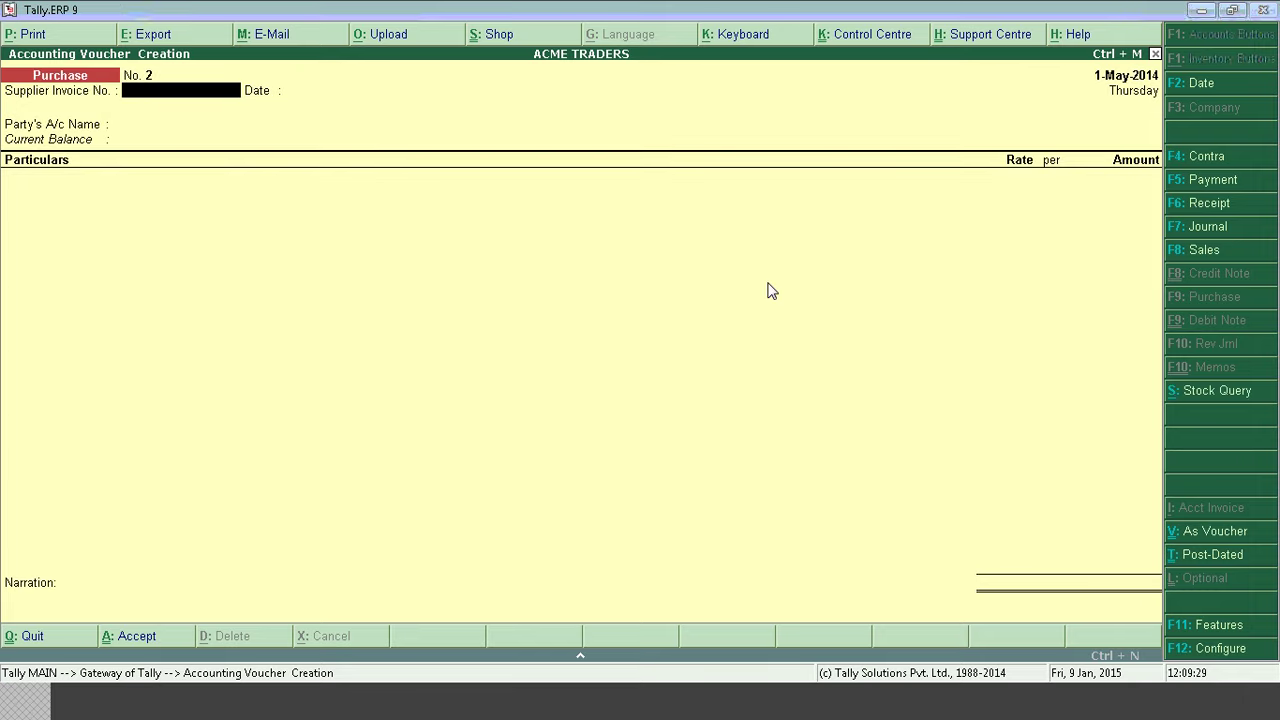
Enter SUPPLIER A as party and a PURCHASE line of 45,000, leaving narration blank
key(Return)
key(Return)
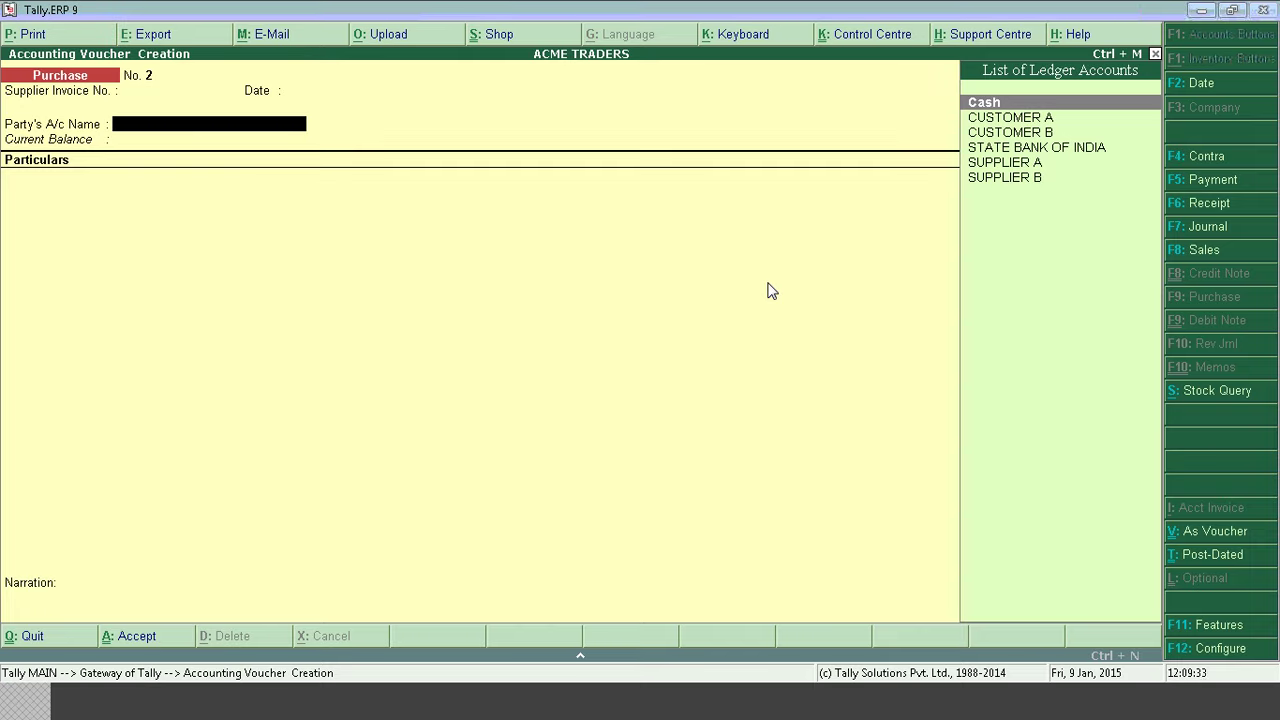
text(SU)
key(Return)
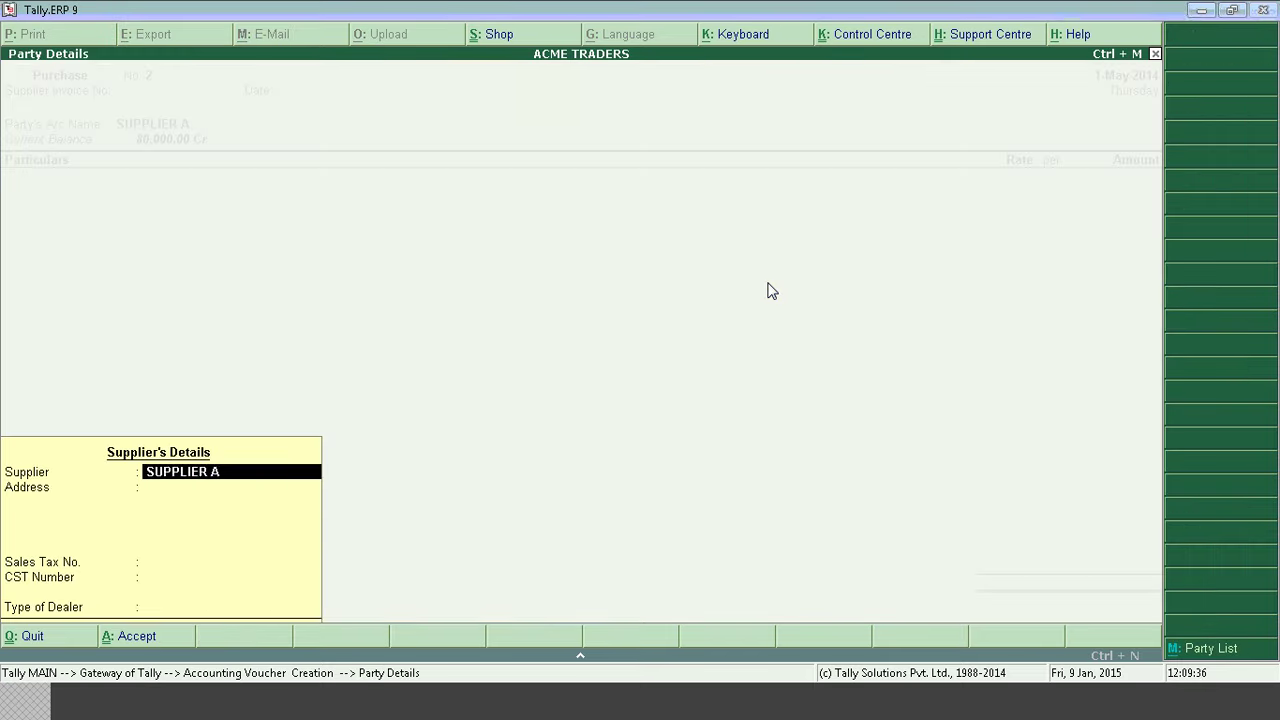
key(Return)
key(Return)
key(Return)
key(Return)
key(Return)
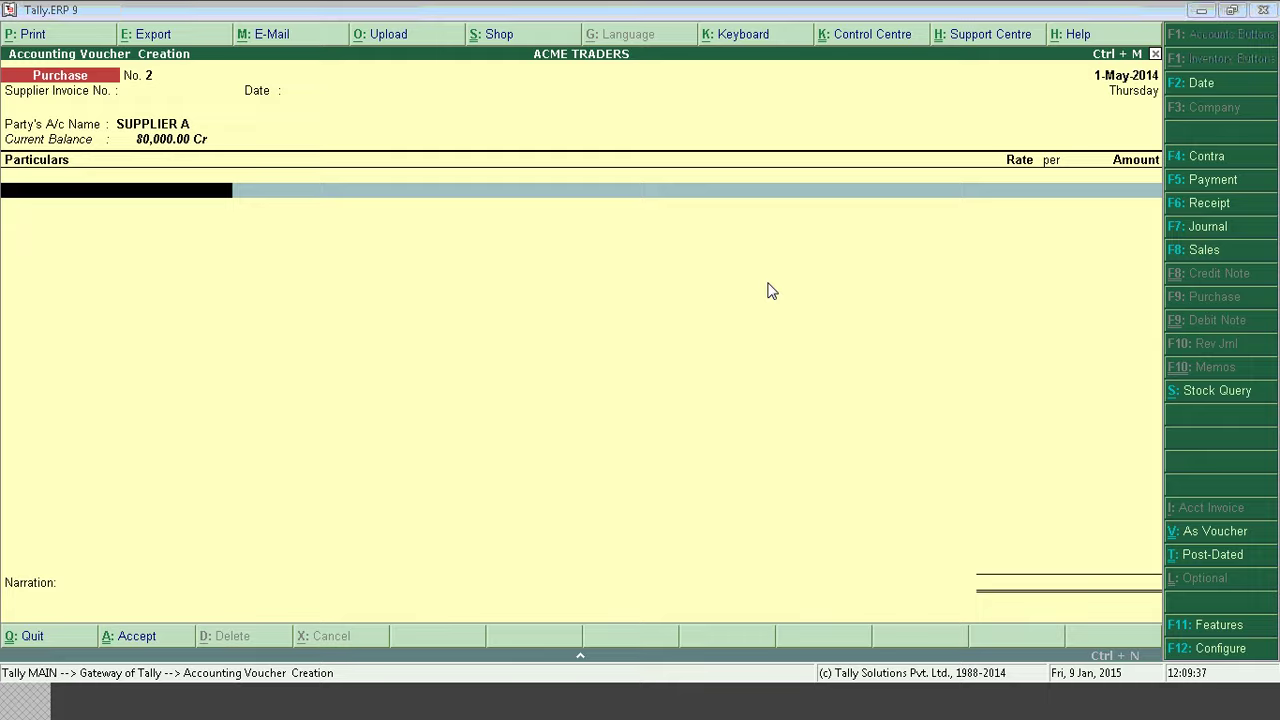
text(P)
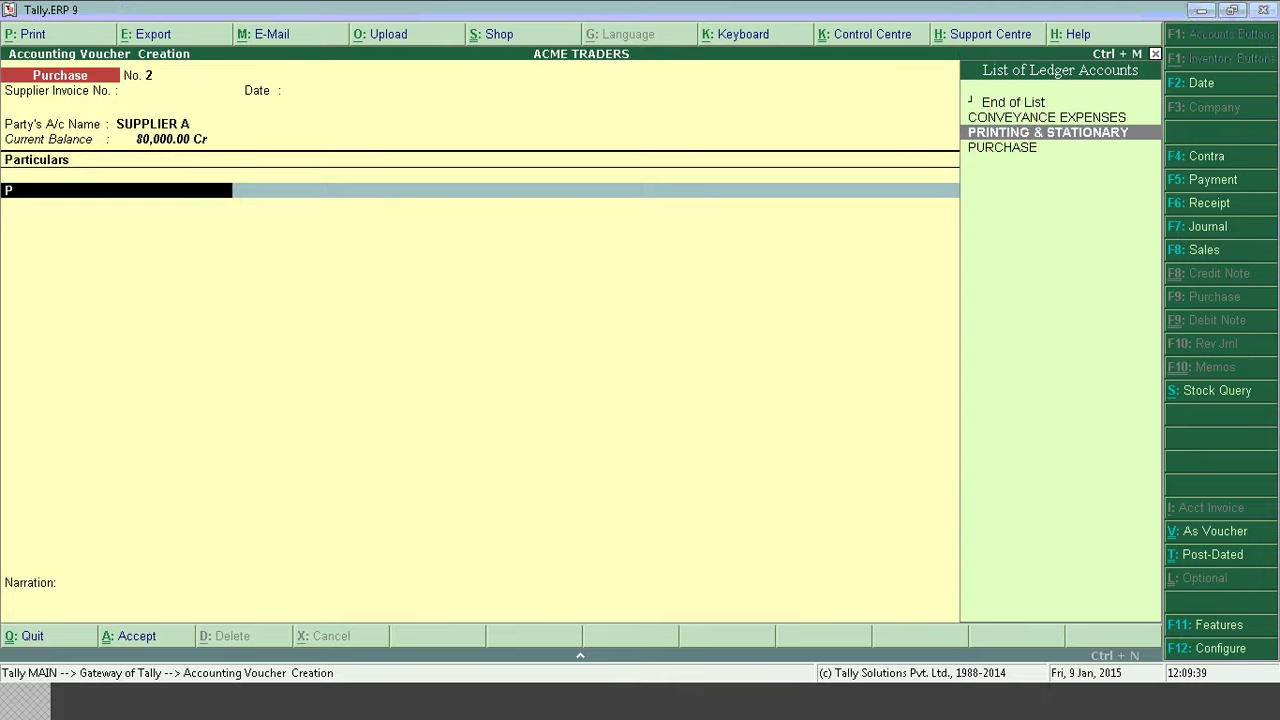
text(u)
key(Return)
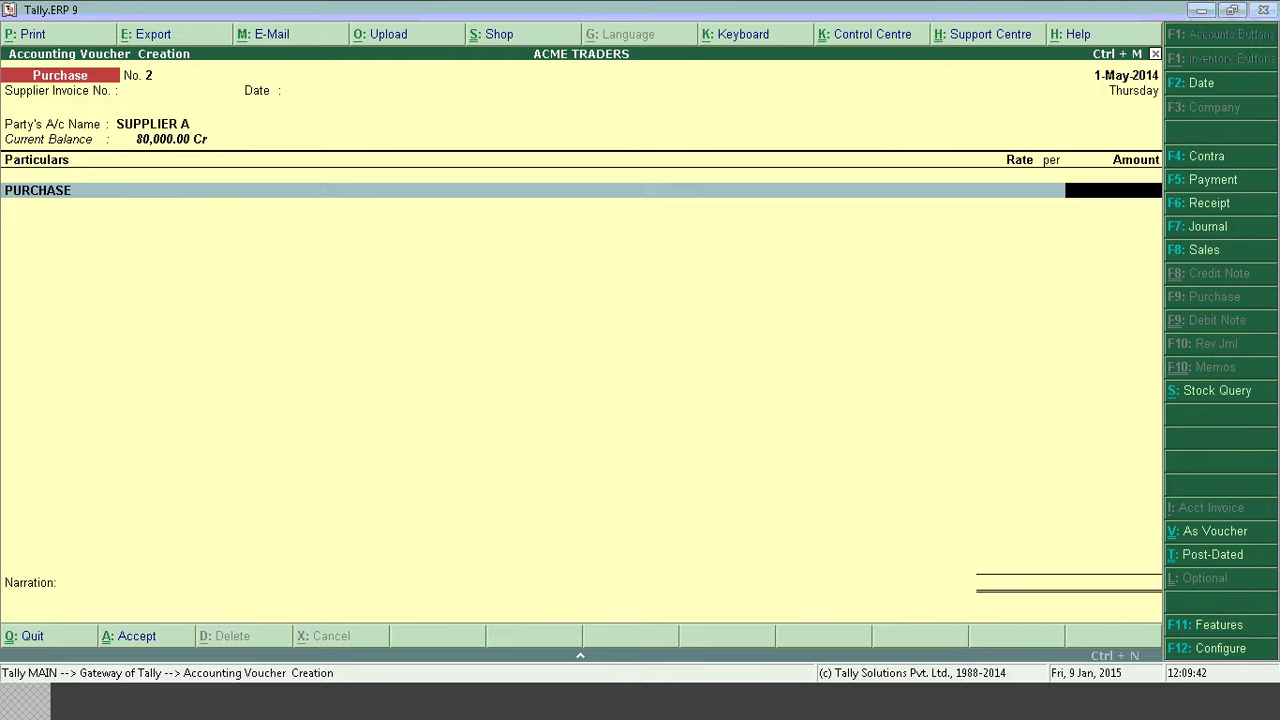
text(45000)
key(Return)
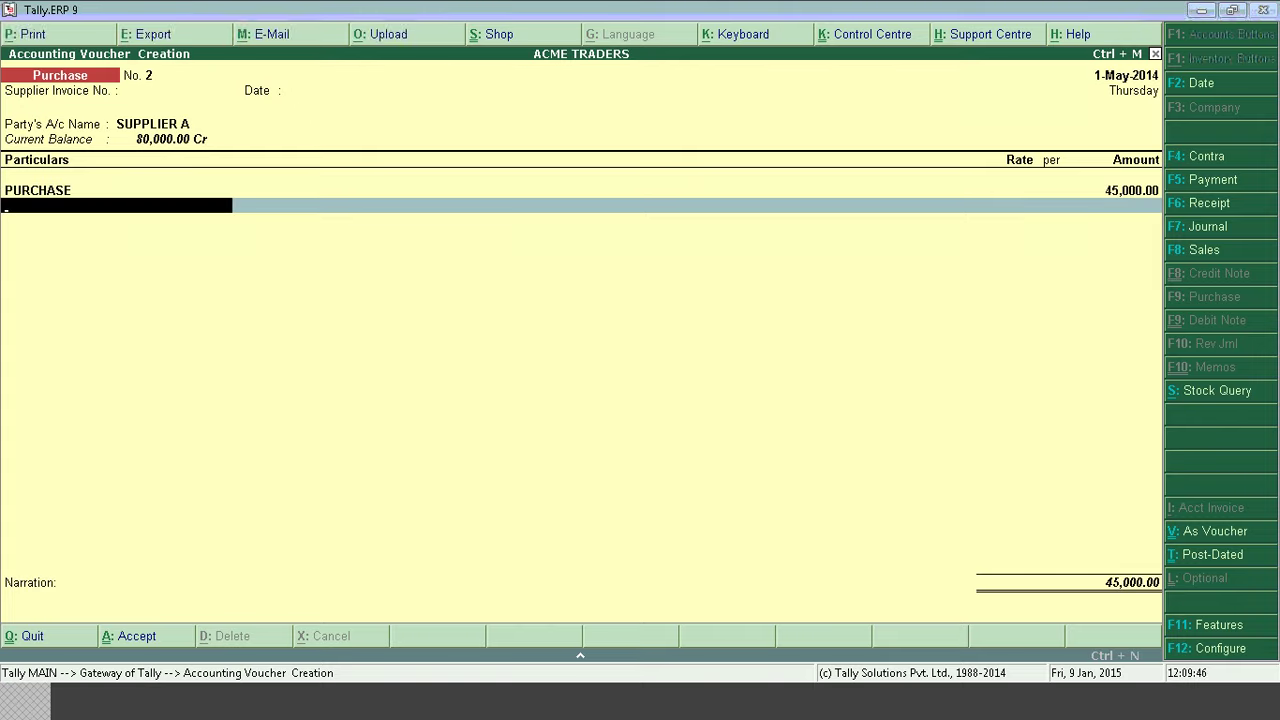
key(Return)
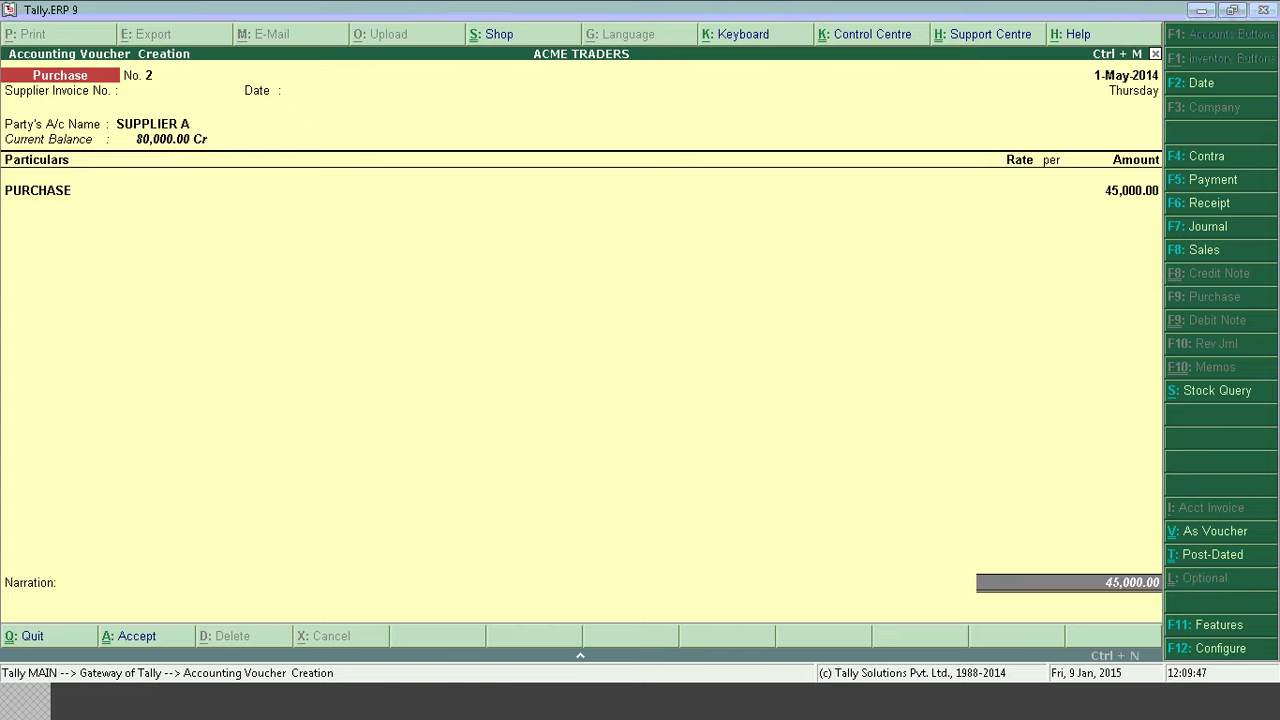
key(Return)
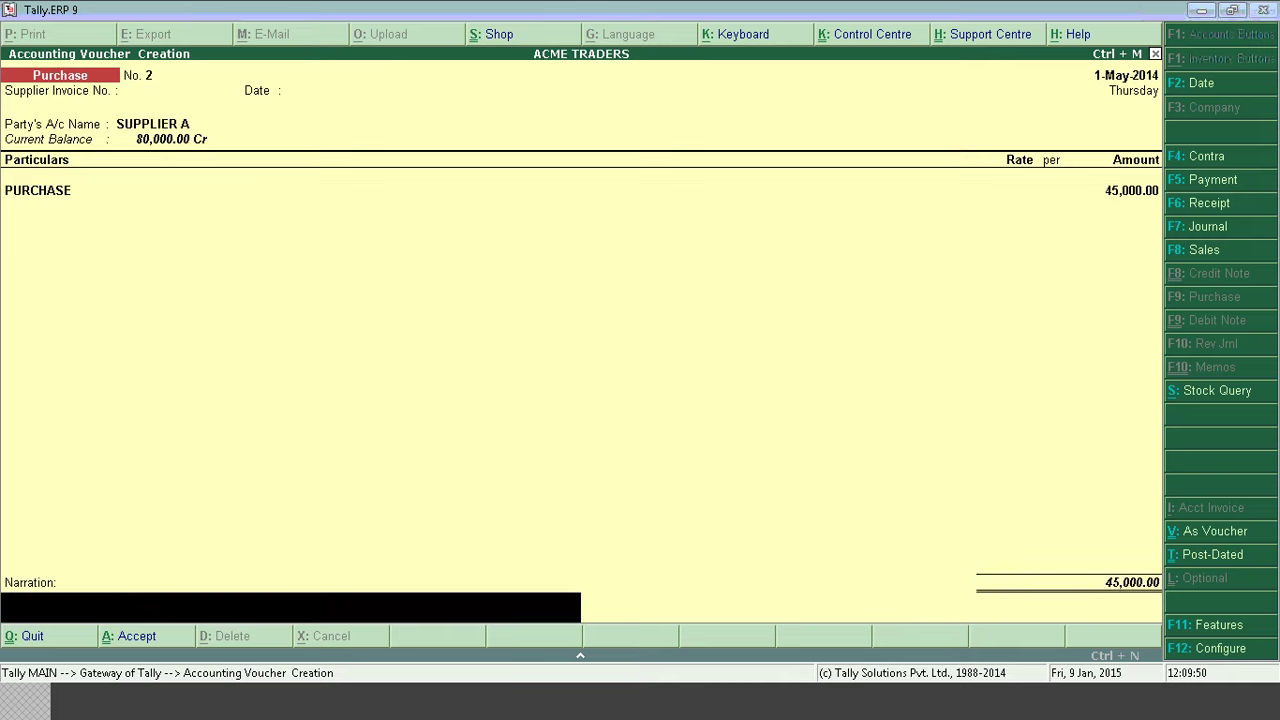
key(BackSpace)
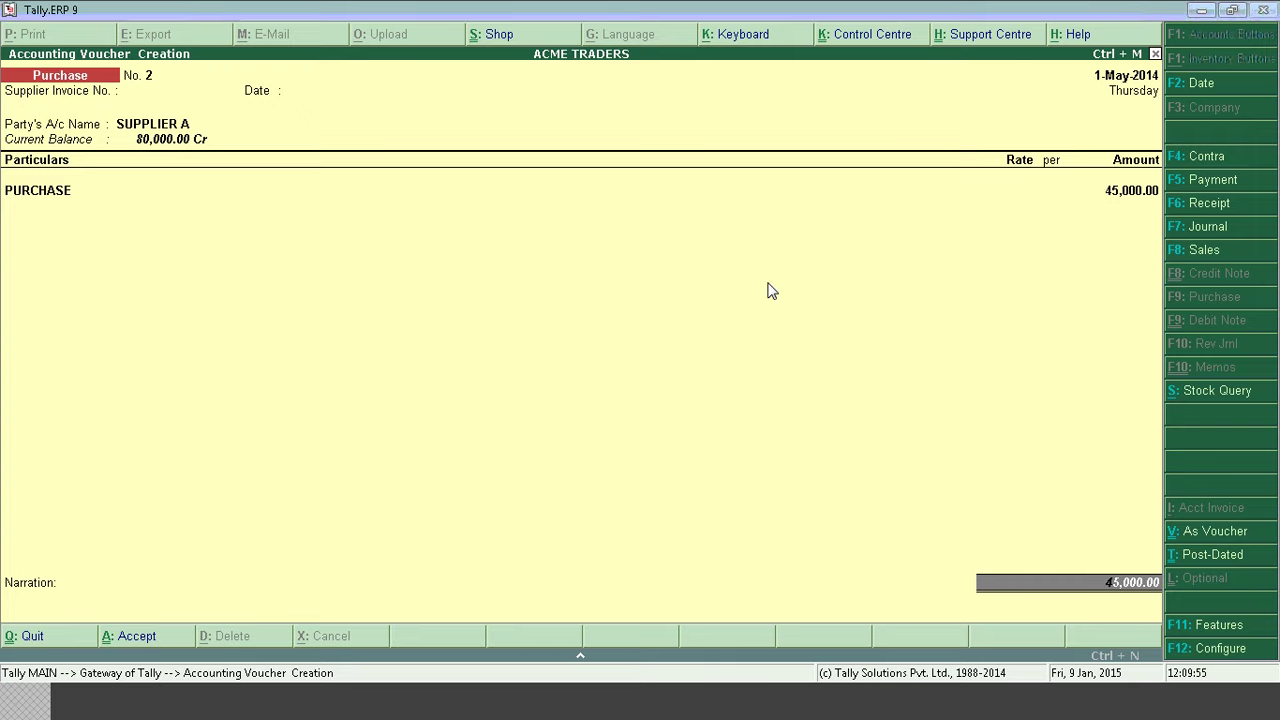
key(alt+Tab)
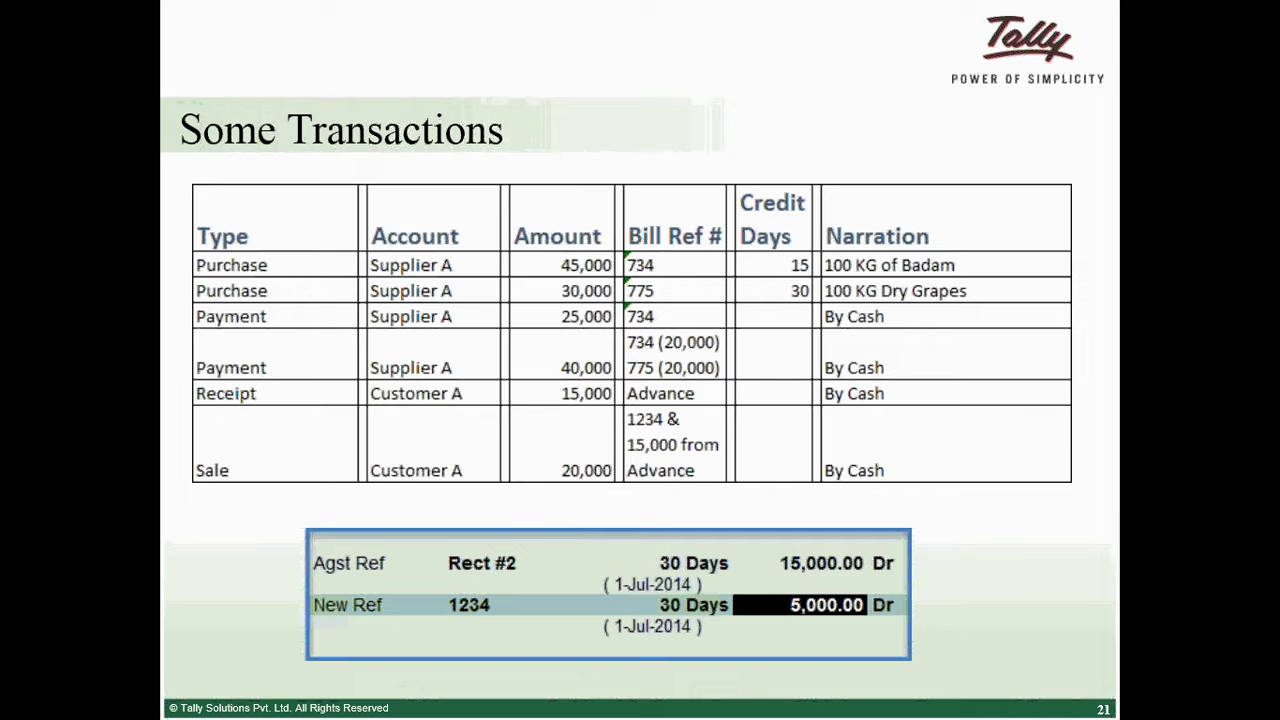
key(alt+Tab)
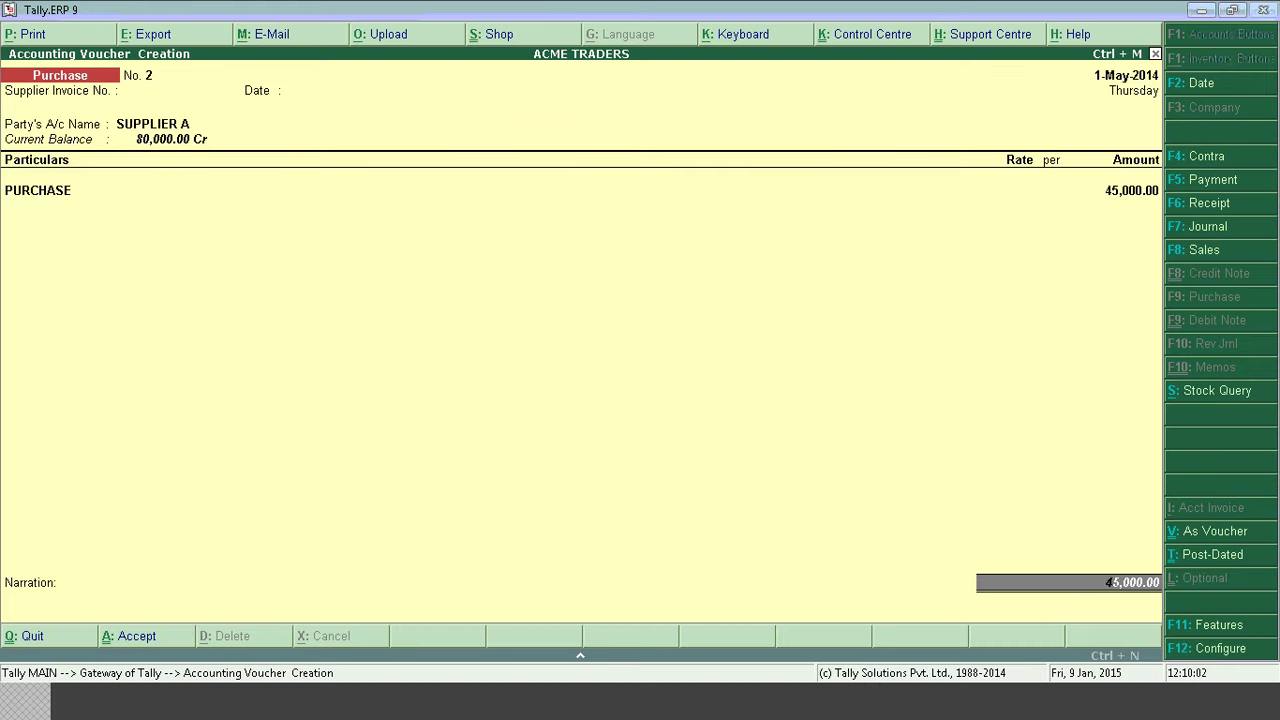
Set Use Defaults for Bill Allocations to No in the purchase invoice configuration
key(F12)
key(Return)
key(Return)
key(Return)
key(Return)
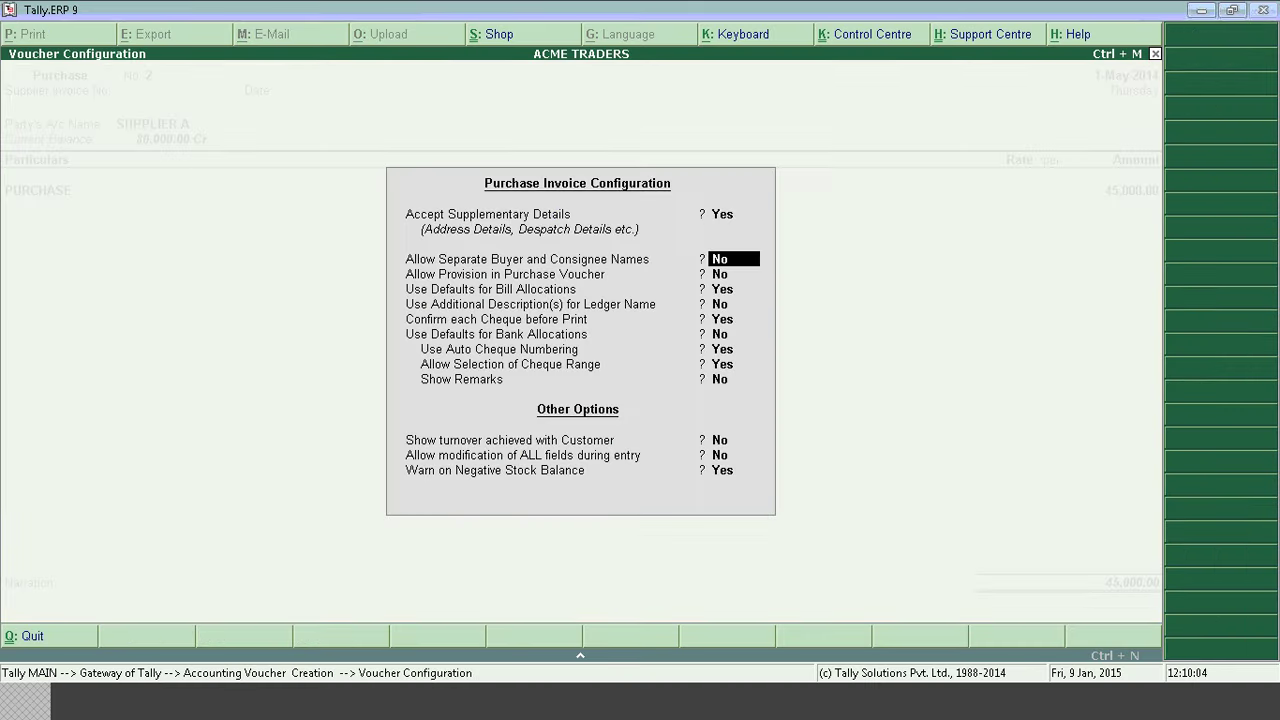
key(Return)
key(Return)
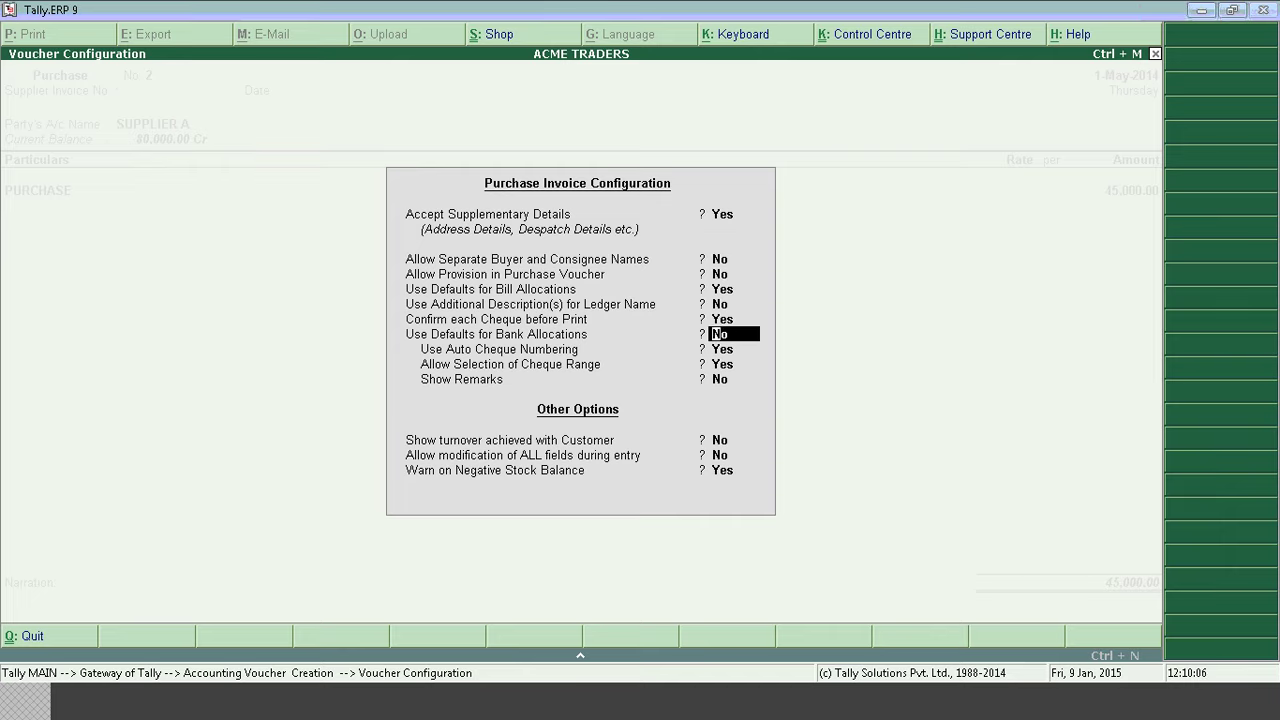
key(Up)
key(Up)
key(Up)
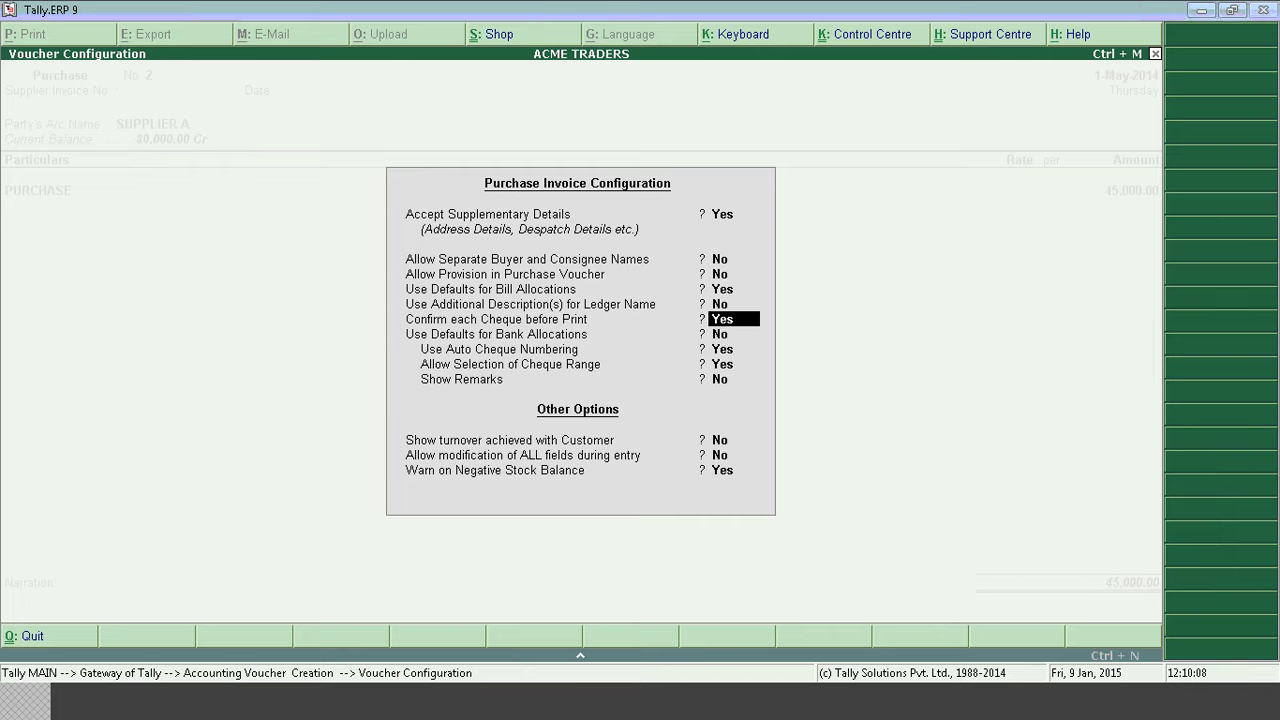
key(n)
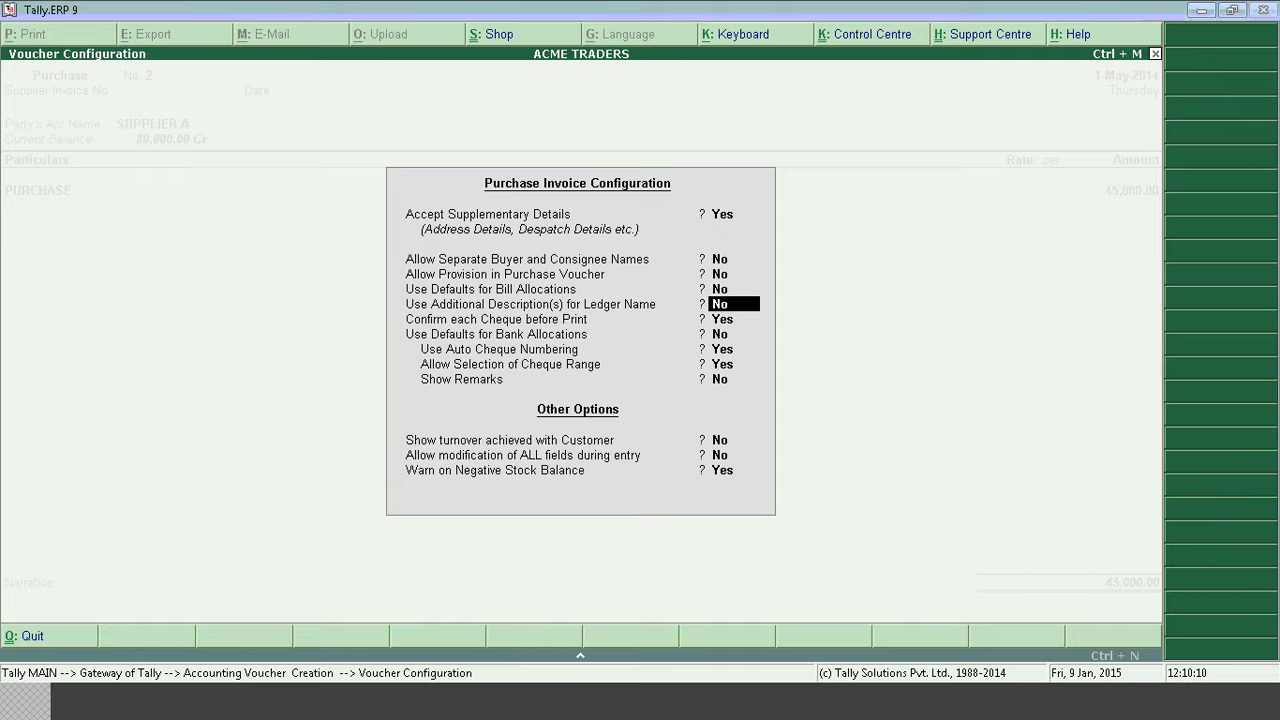
key(ctrl+a)
Allocate the 45,000 purchase to new bill reference 734 and save voucher No. 2
key(Return)
key(Return)
key(Return)
key(Return)
key(Return)
key(Return)
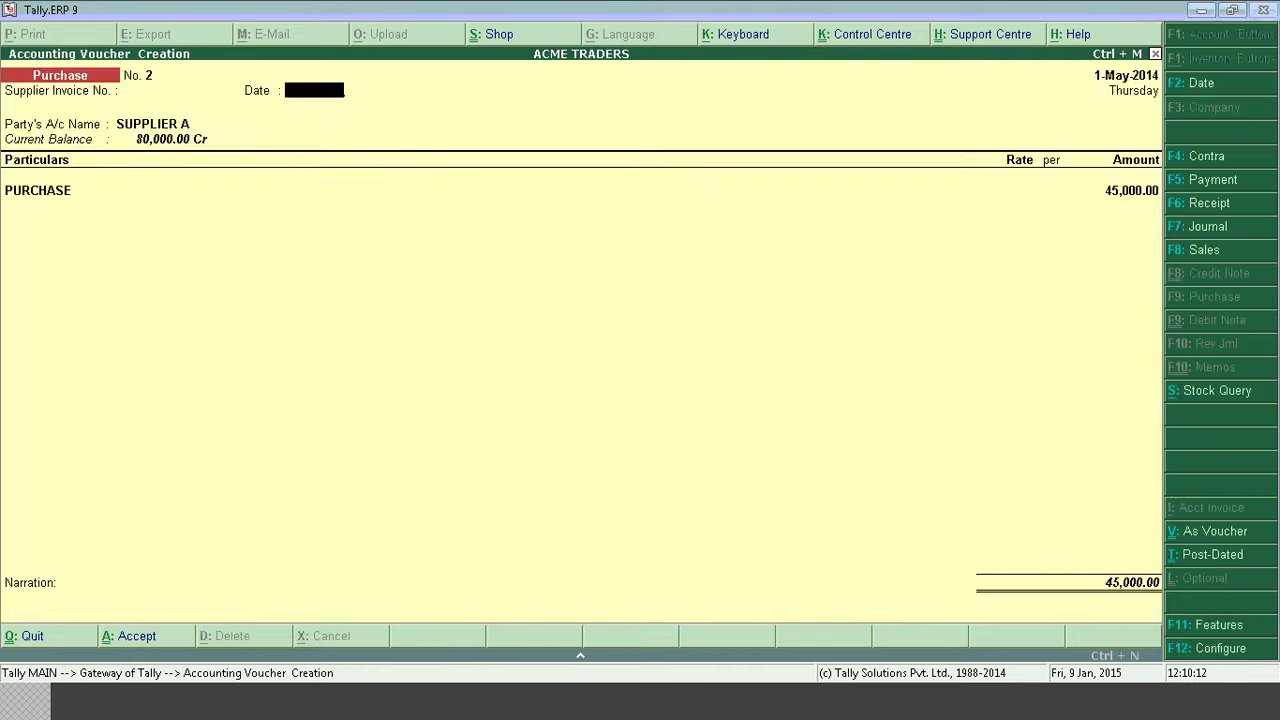
key(Return)
key(Return)
key(Return)
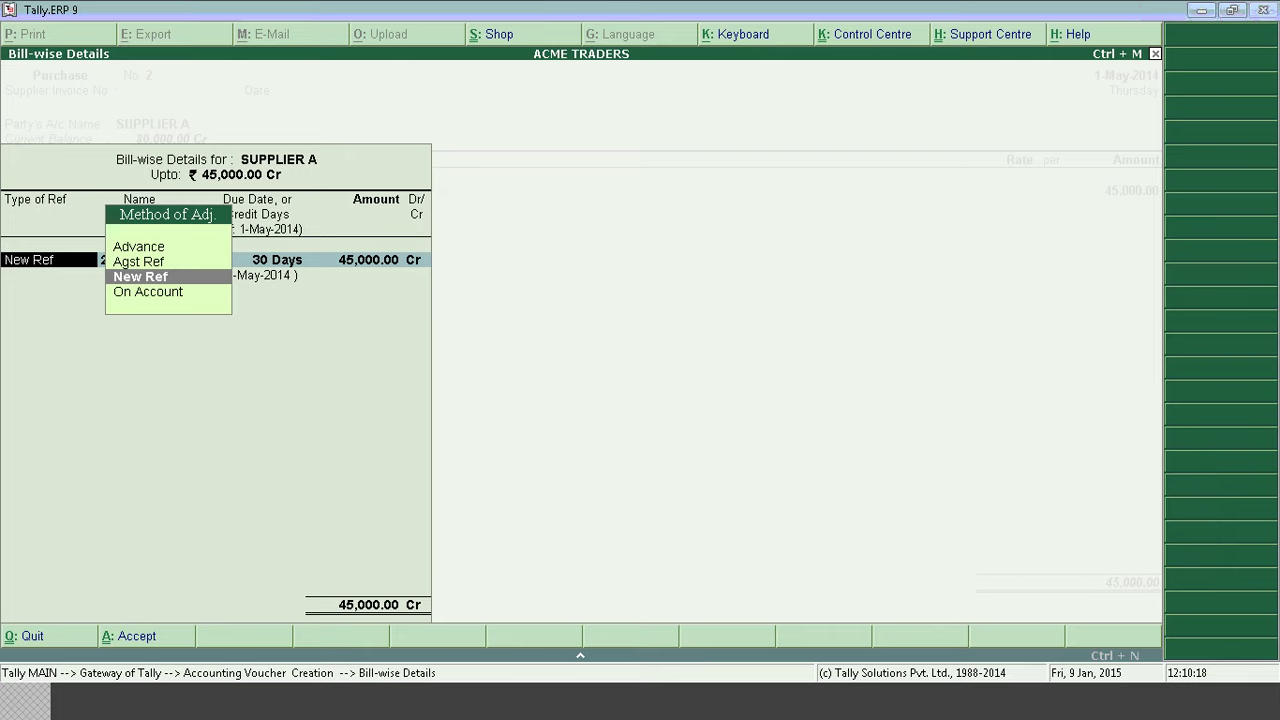
key(Return)
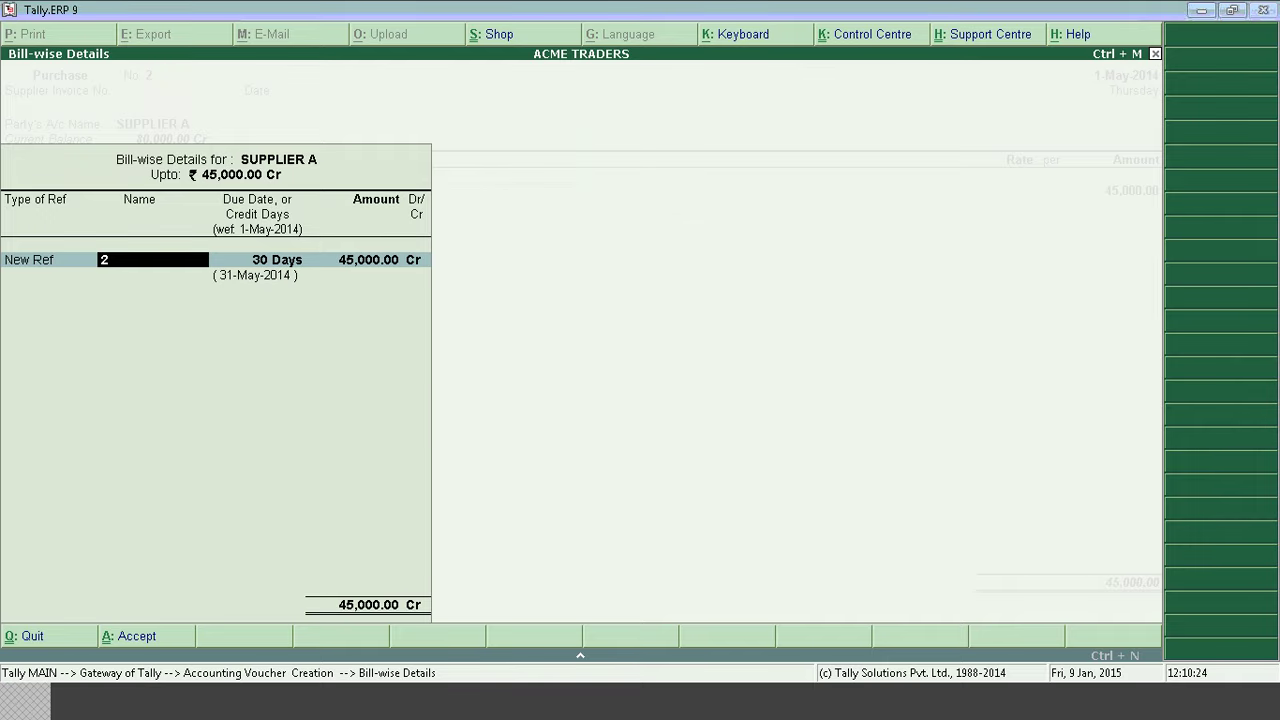
text(734)
key(Return)
key(Return)
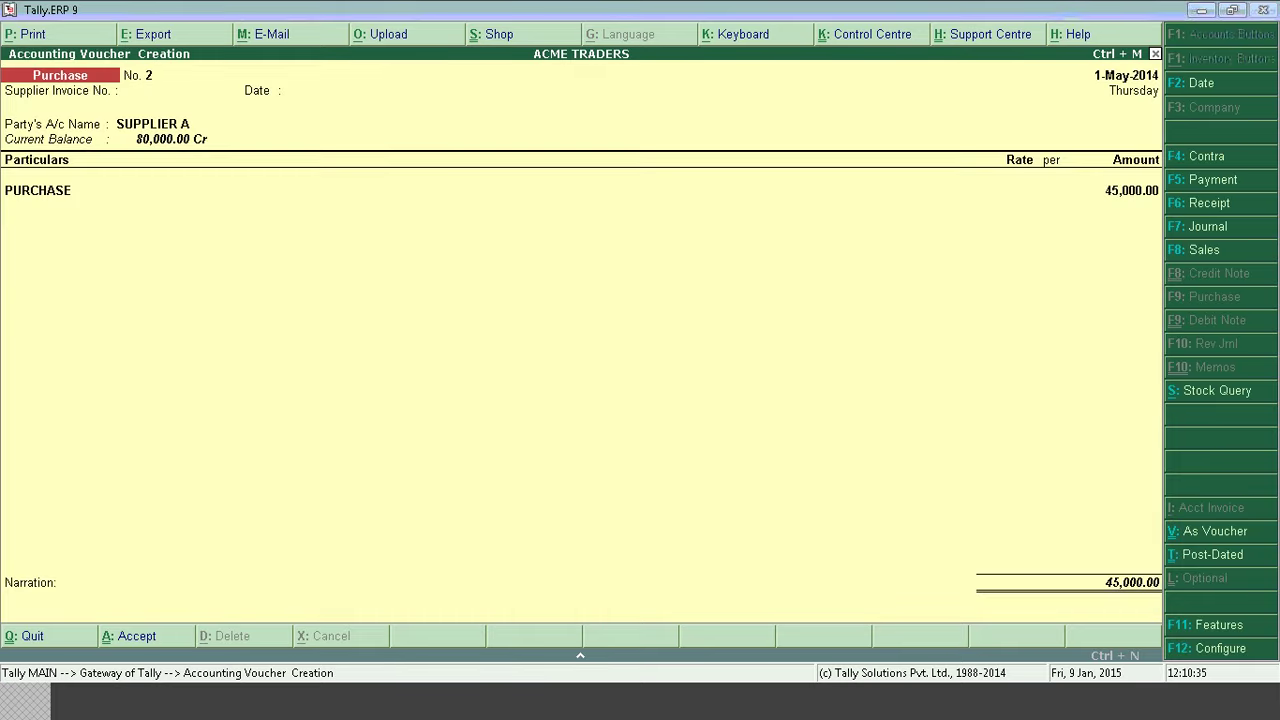
key(ctrl+a)
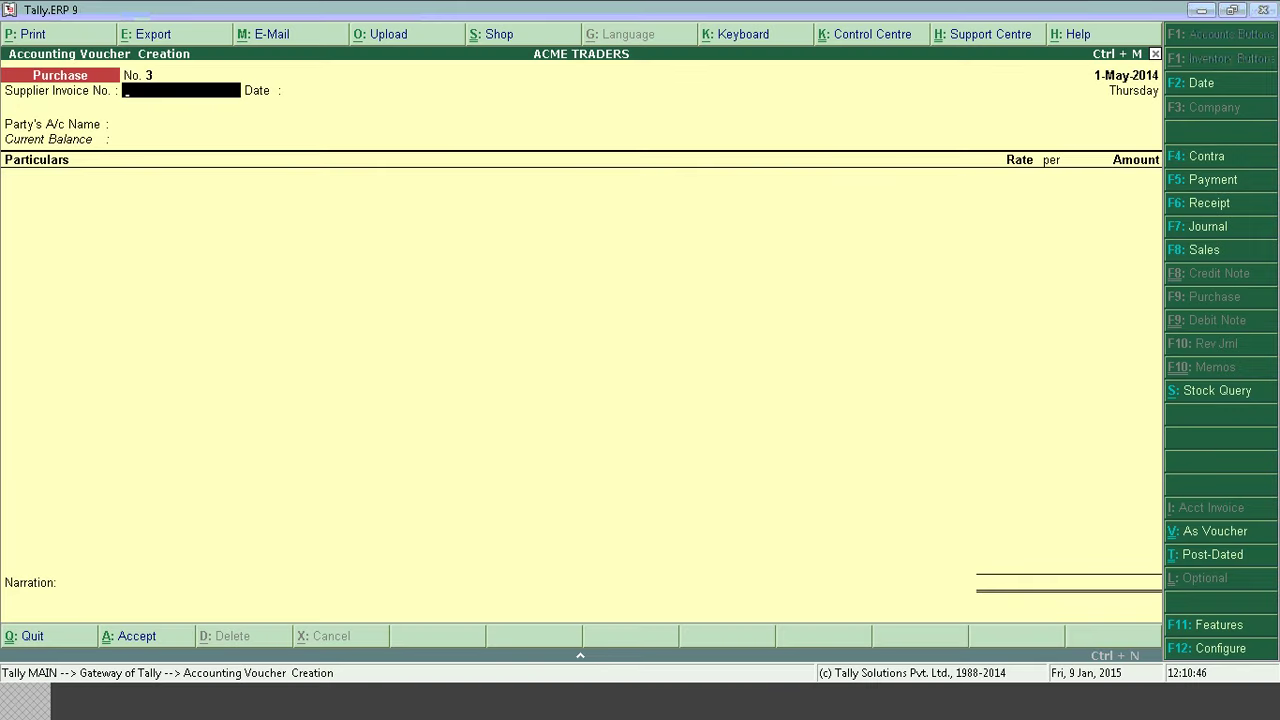
Reopen purchase No. 2, change bill 734's credit period to 15 Days, and add narration '100 KG OF BADAM'
key(Page_Up)
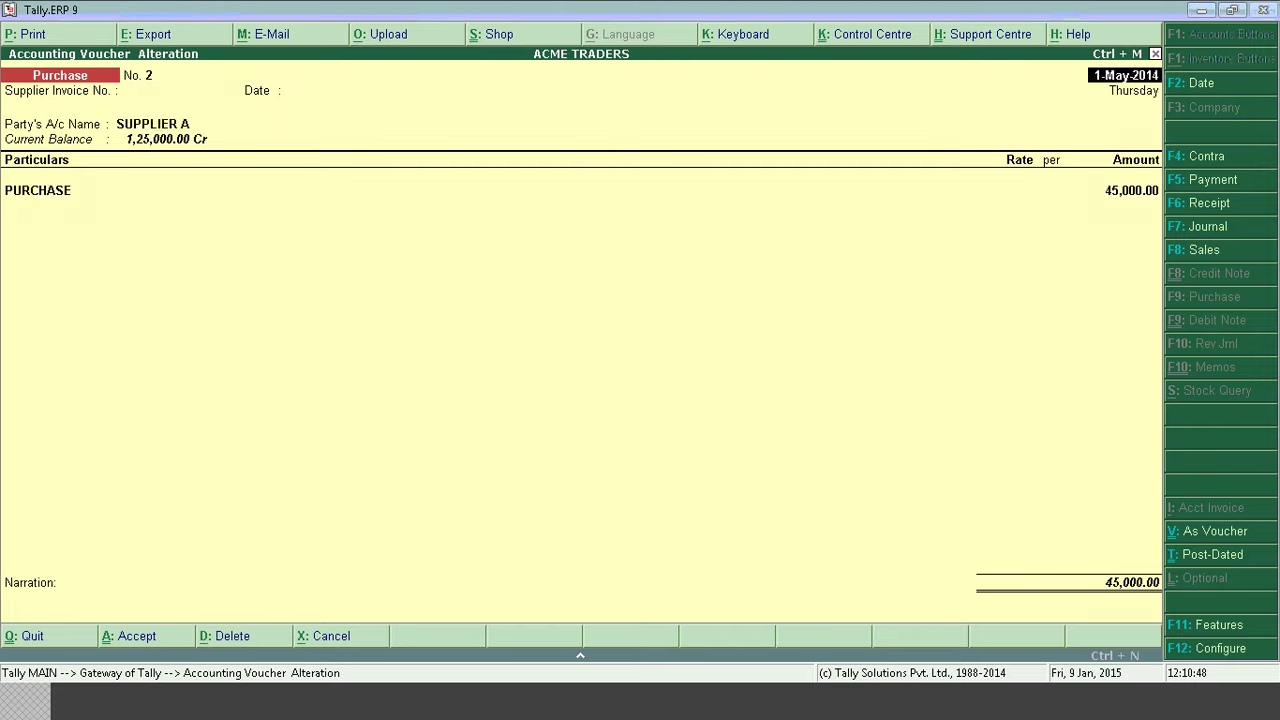
key(Return)
key(Return)
key(Return)
key(Return)
key(Return)
key(Return)
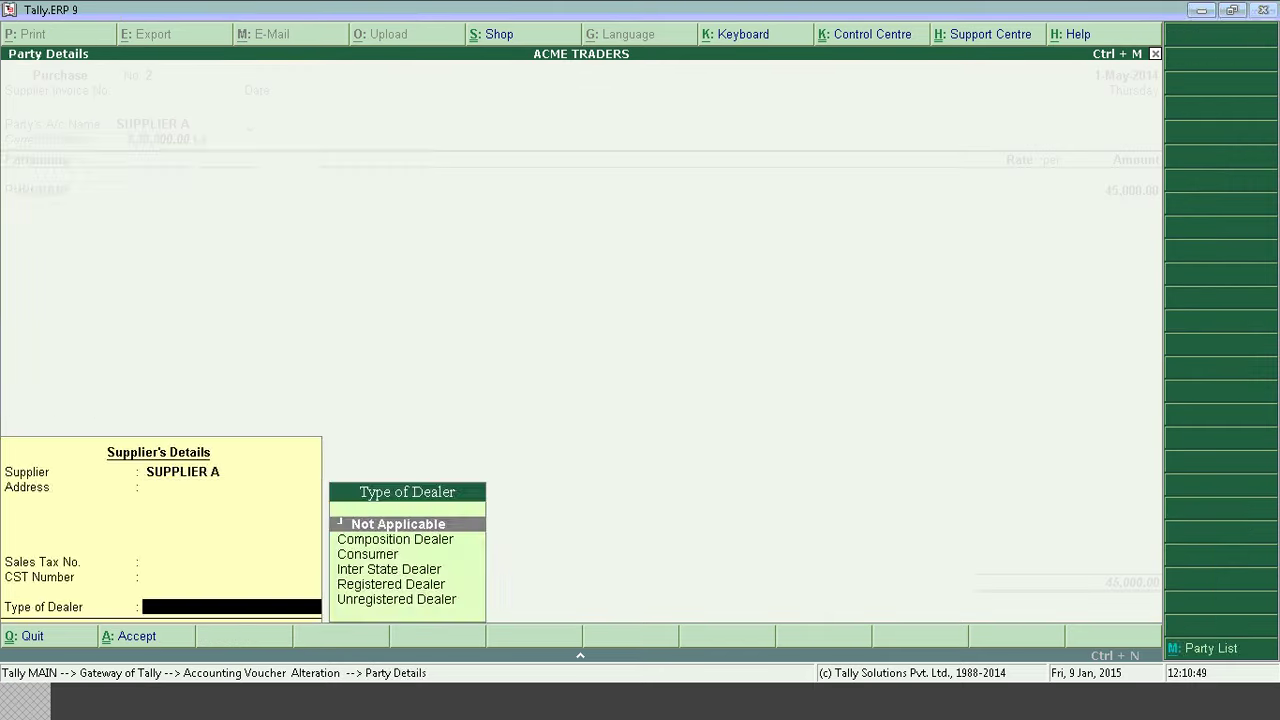
key(Return)
key(Return)
key(Return)
key(Return)
key(Return)
text(15 DA)
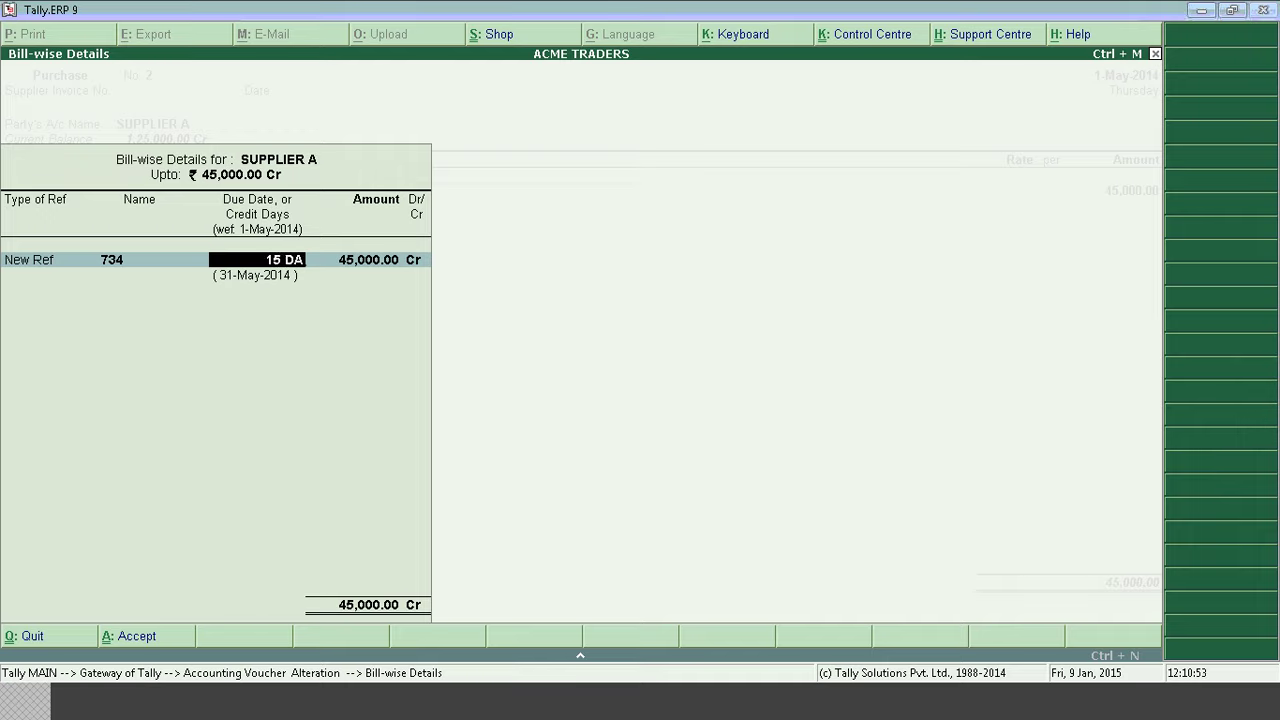
text(YS)
key(Return)
key(Return)
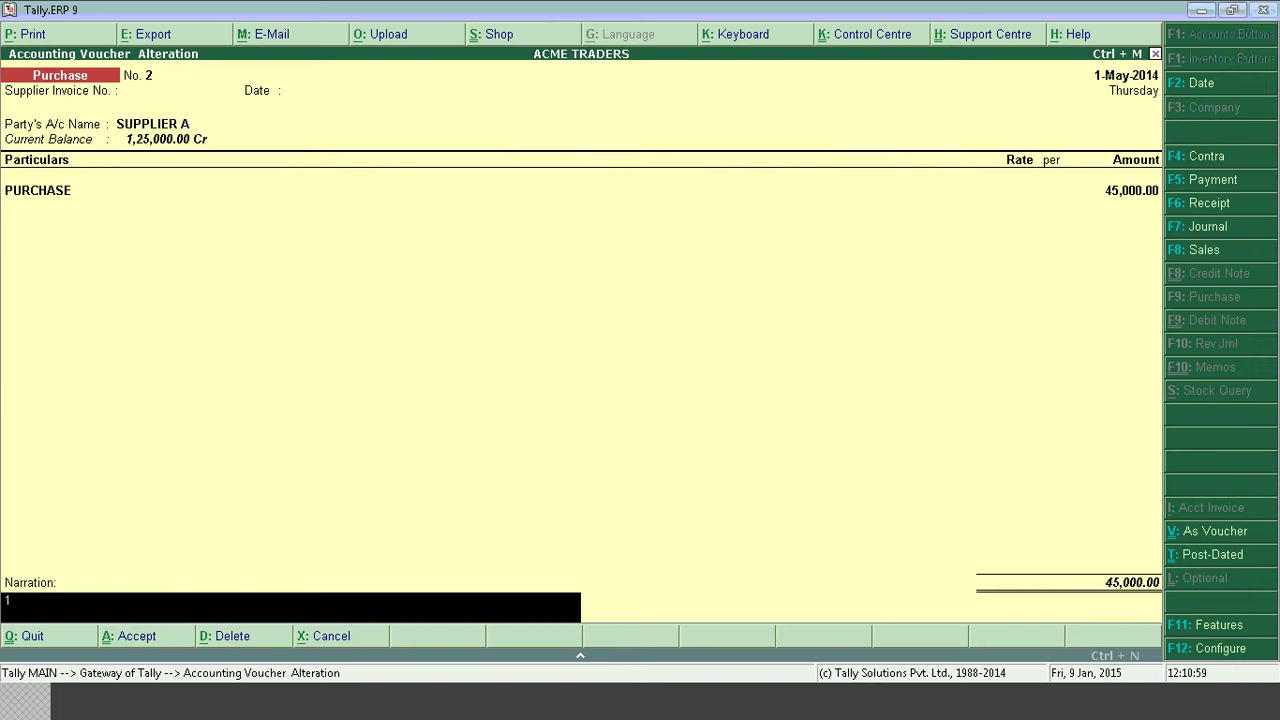
text(100 KG OF BADAM)
key(Return)
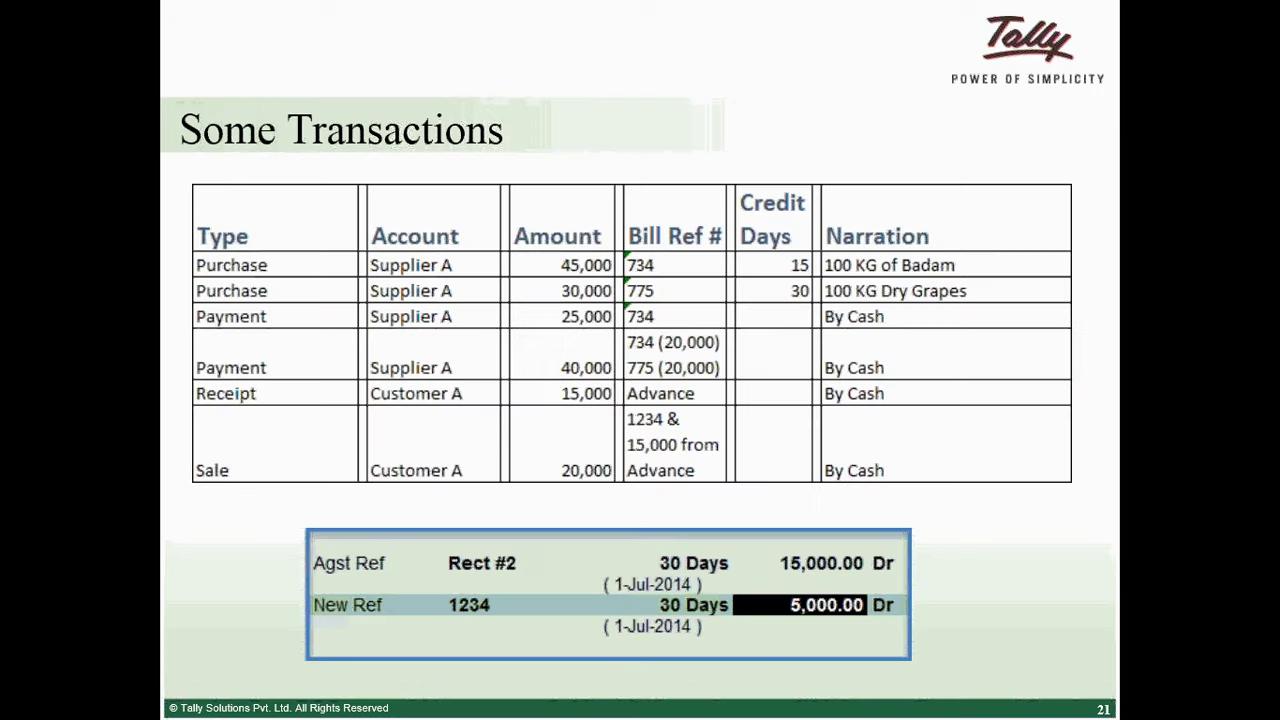
key(Return)
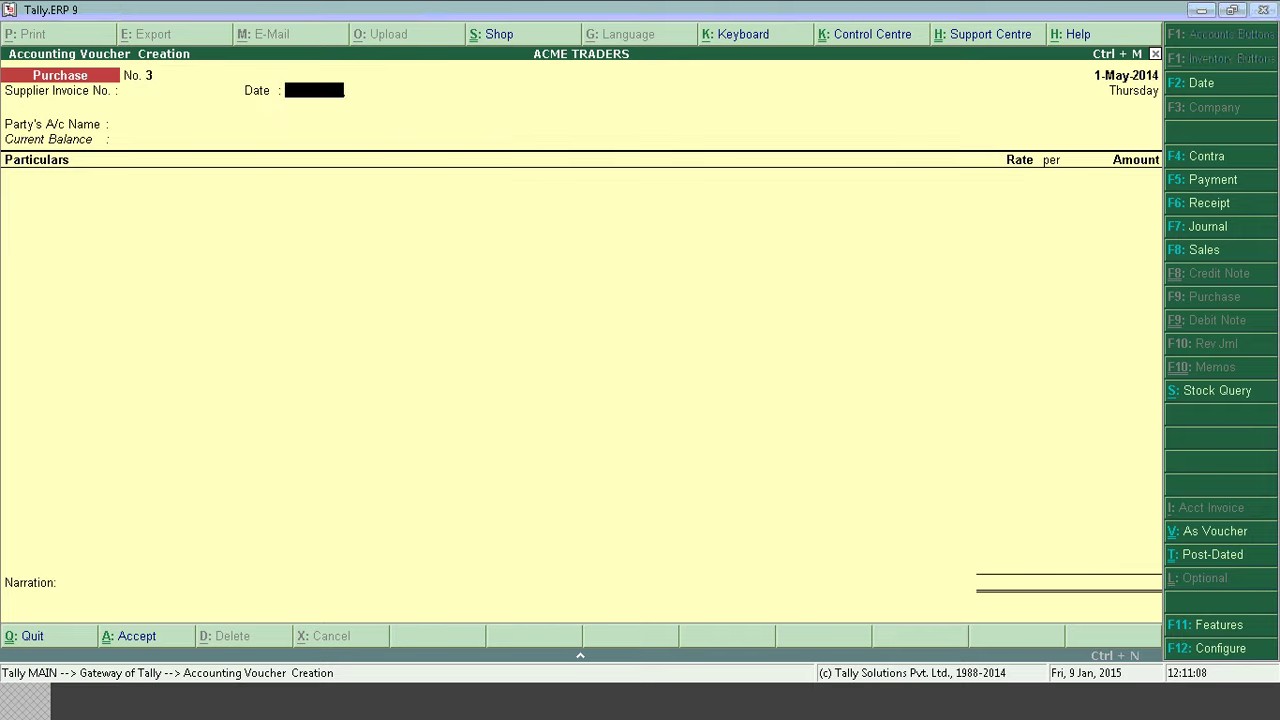
Enter a 30,000 purchase from SUPPLIER A under new bill reference 775
key(Return)
key(Down)
key(Down)
key(Down)
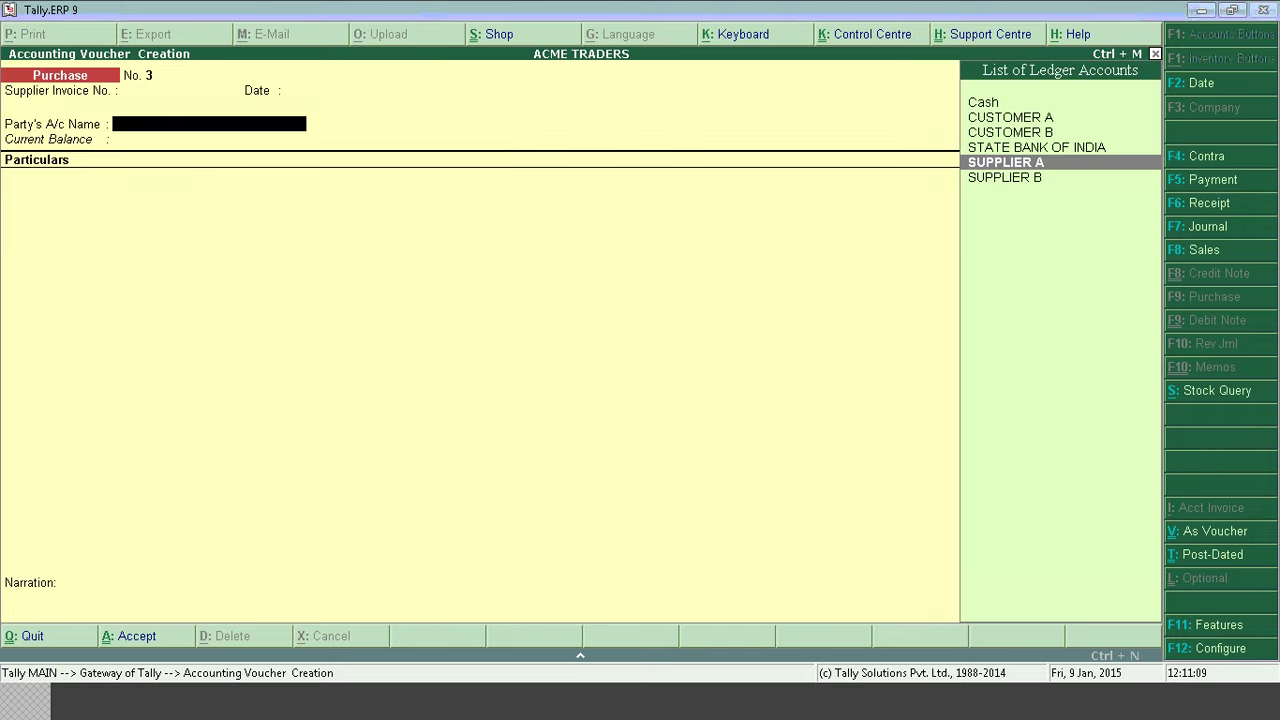
key(Return)
key(Return)
key(Down)
key(Down)
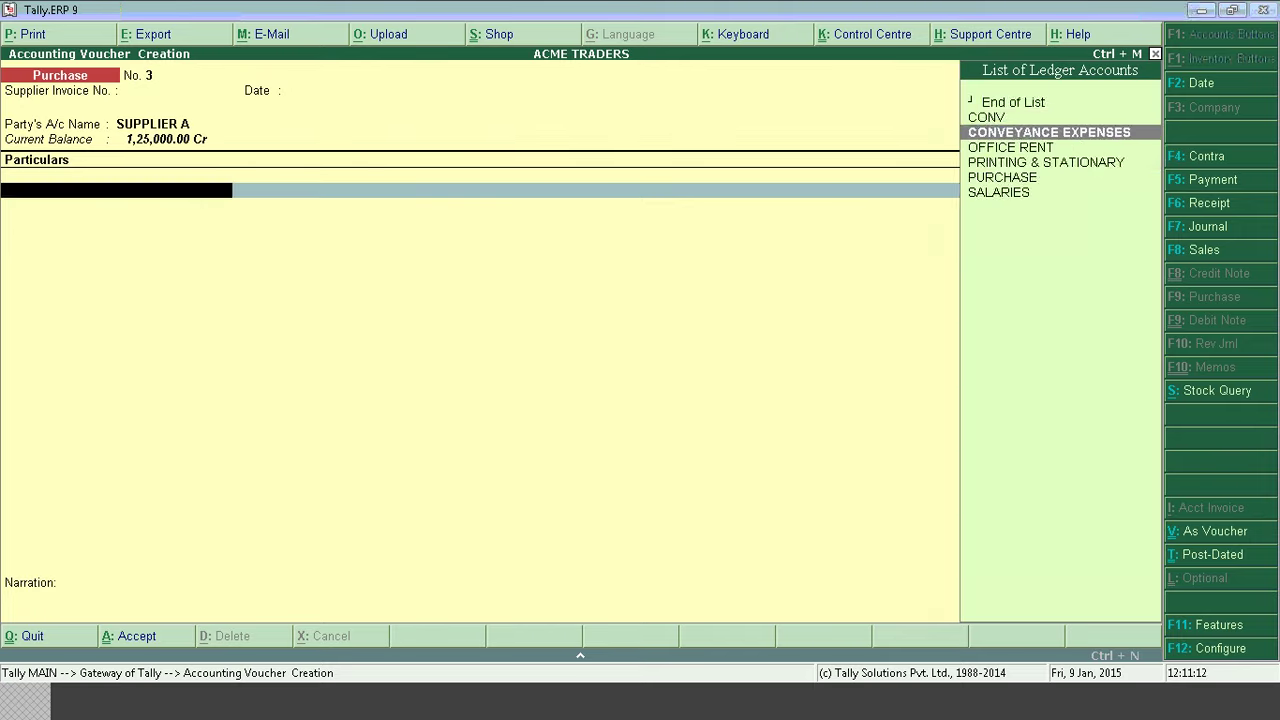
key(Down)
key(Down)
key(Down)
key(Return)
text(30000)
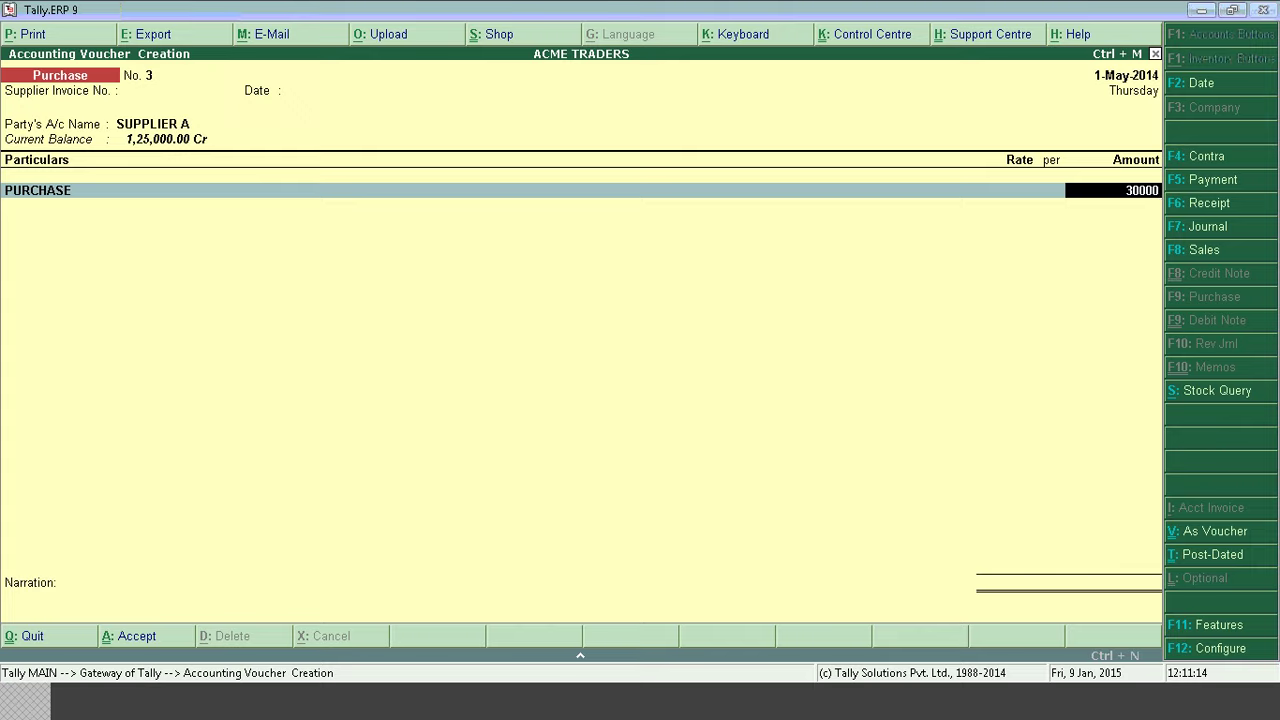
key(Return)
key(Return)
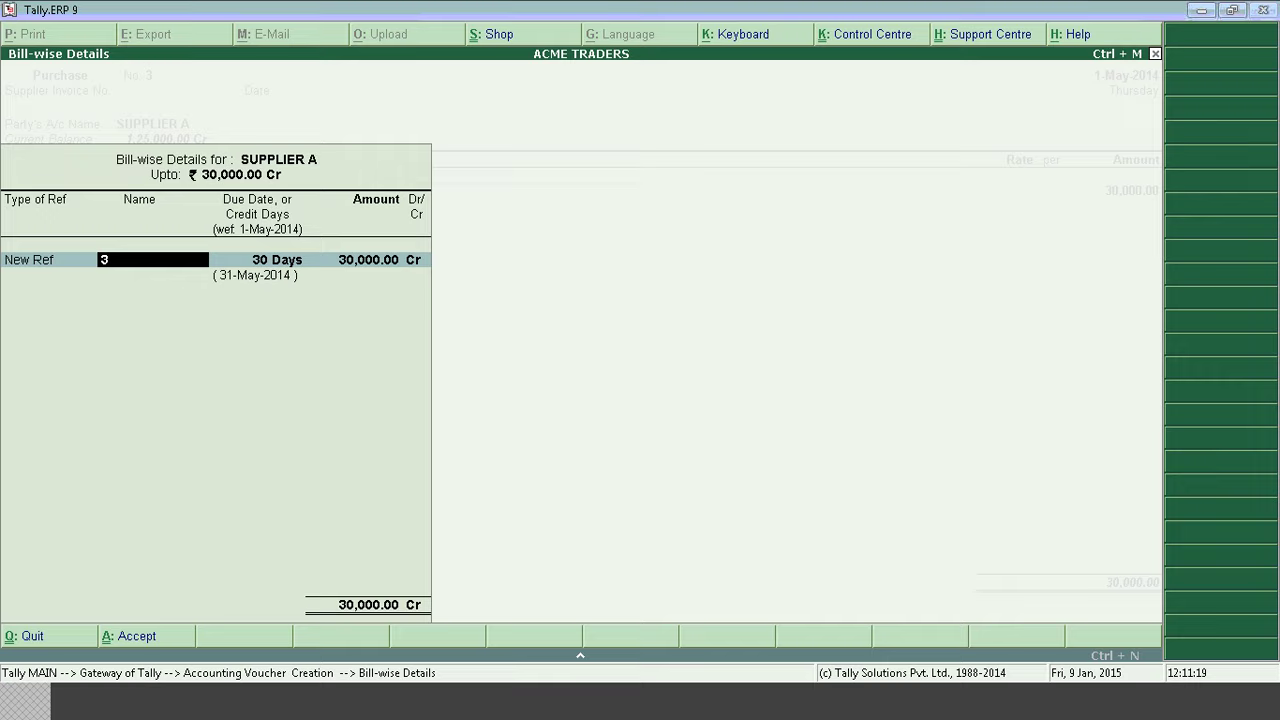
text(775)
key(Return)
key(Return)
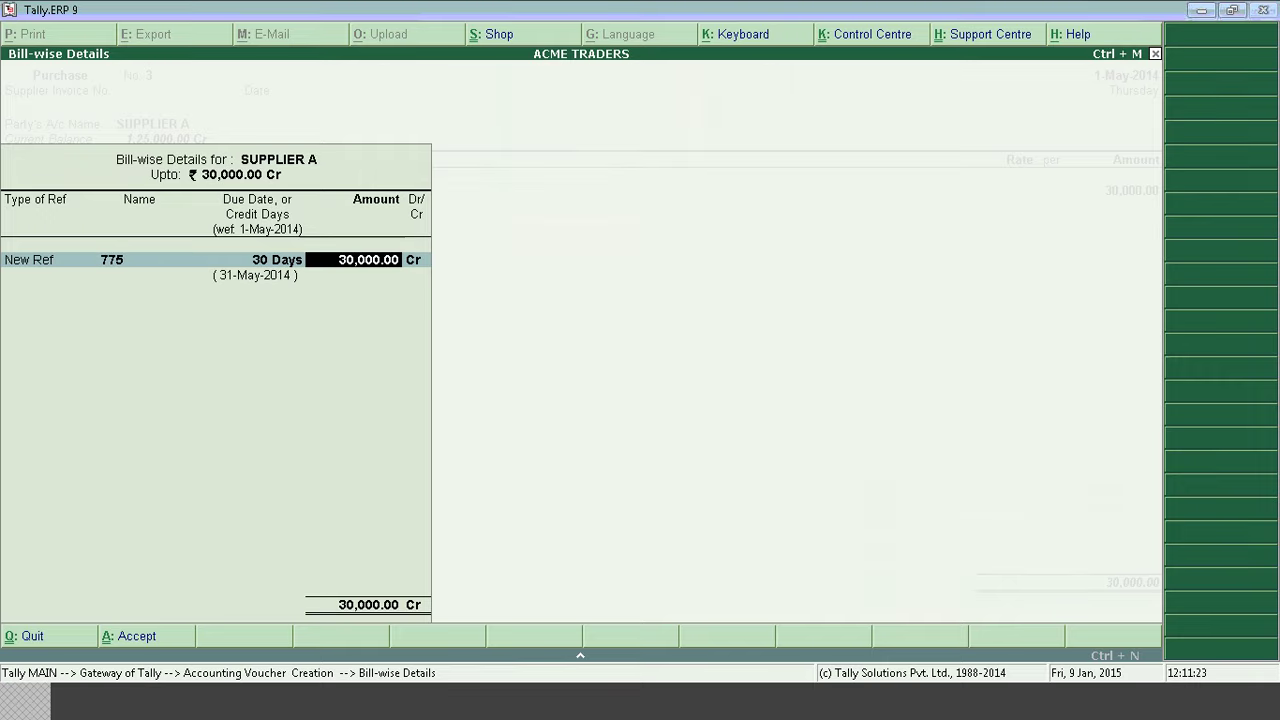
key(Return)
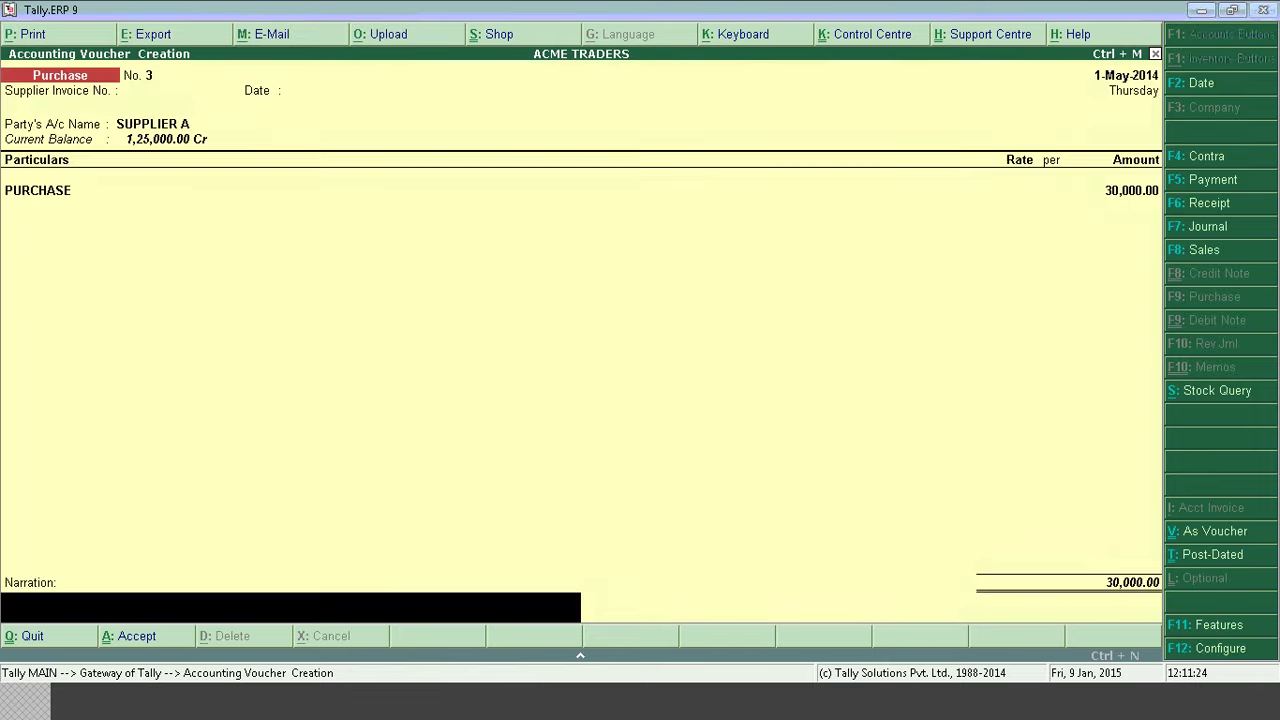
Add the narration '100 KG DRY GRAPES' and save purchase No. 3
text(100 KG DRY GRAPO)
key(BackSpace)
text(ES)
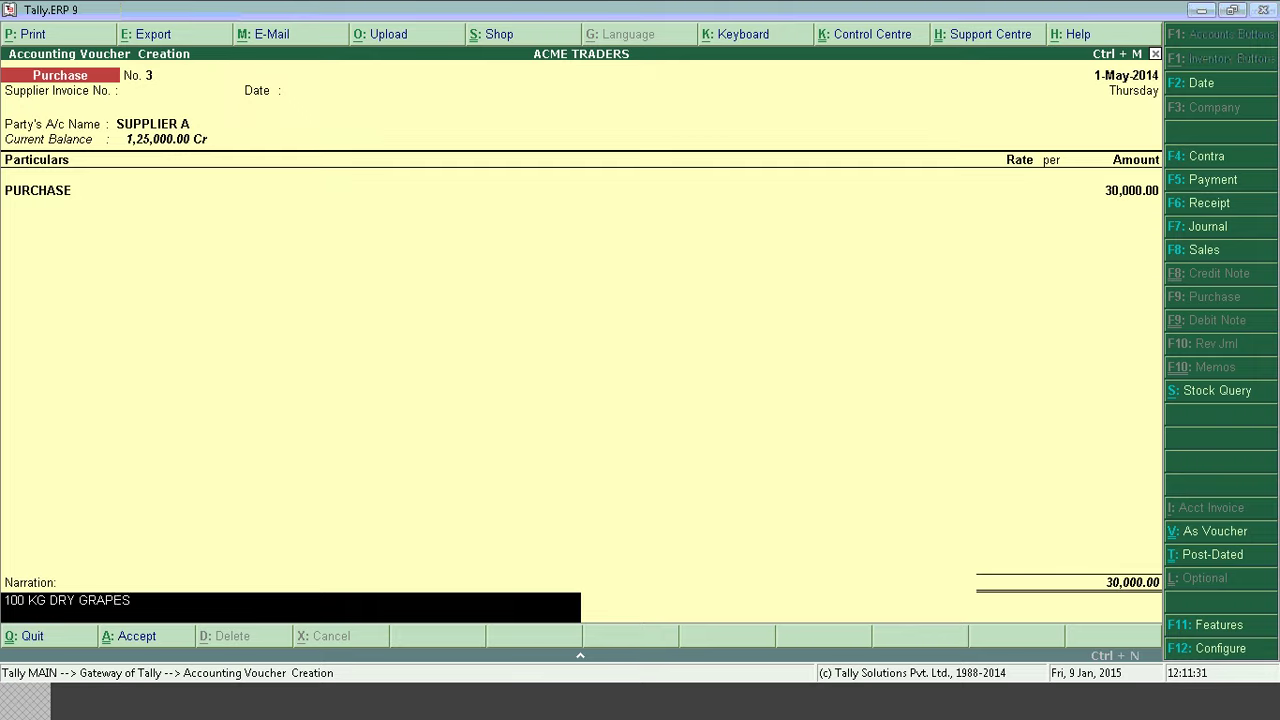
key(Return)
key(Return)
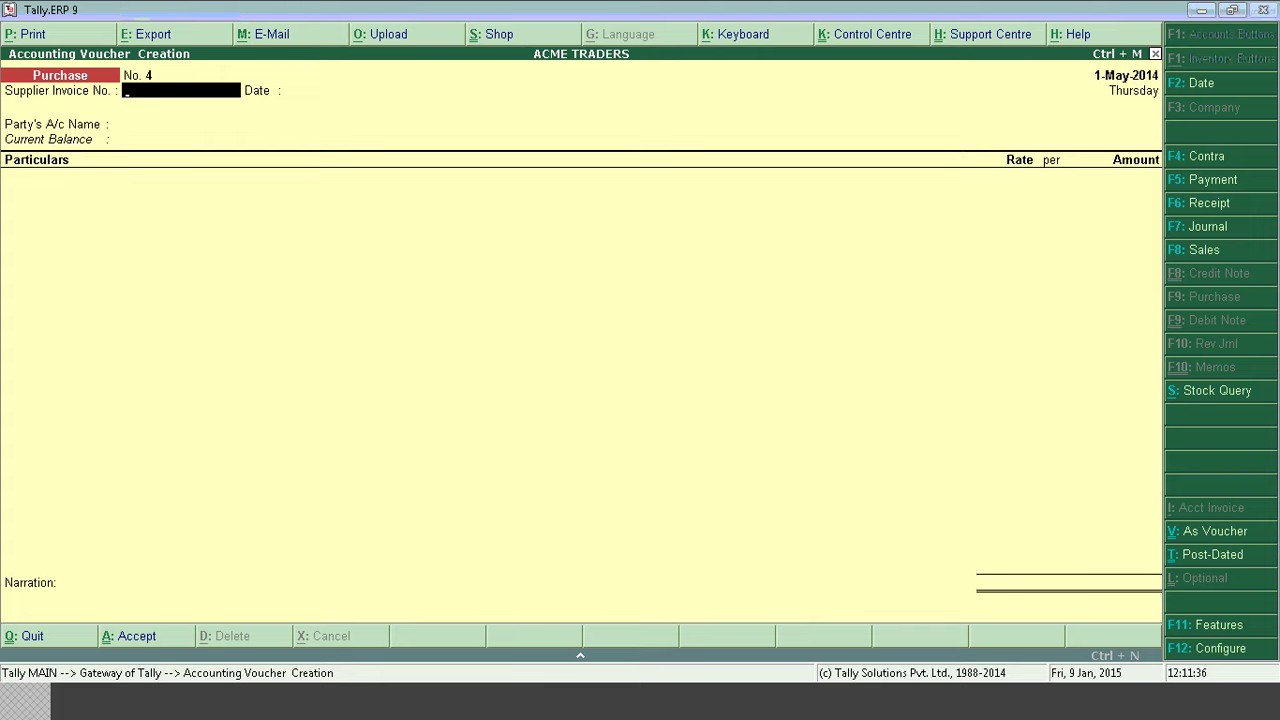
Start a Cash payment to SUPPLIER A, allocating 25,000 against bill 734
click(1197, 179)
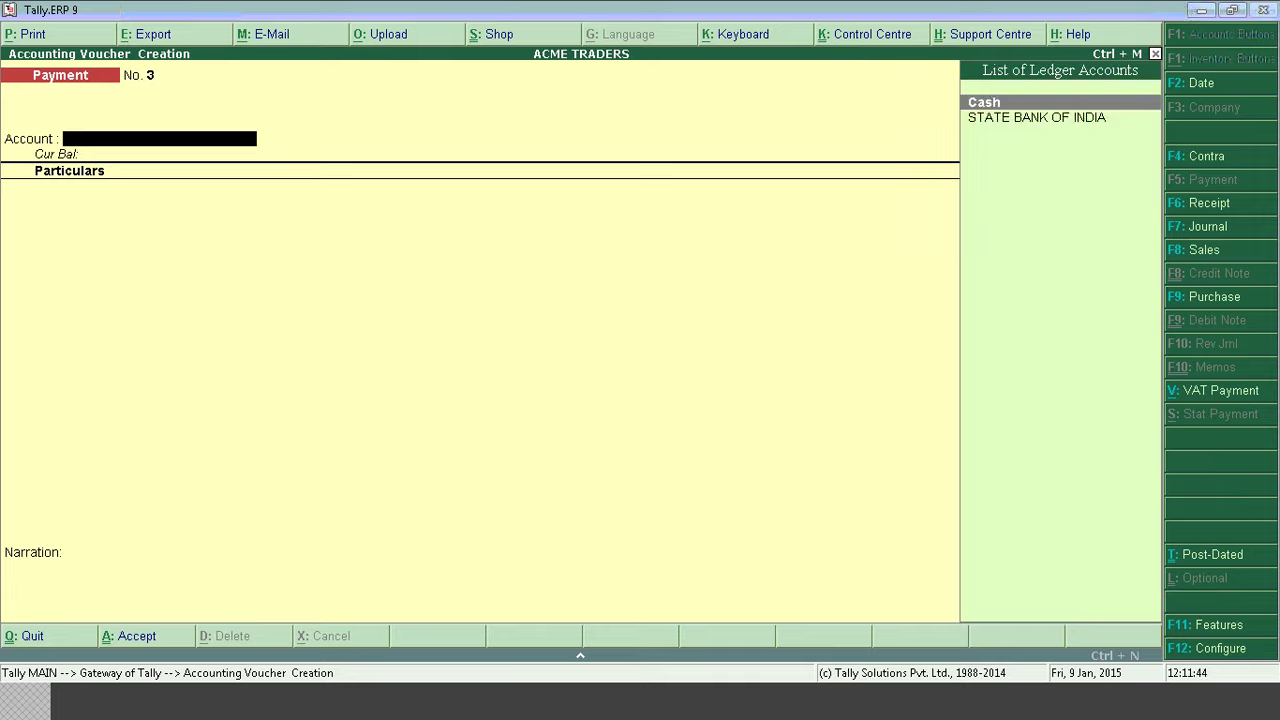
key(Return)
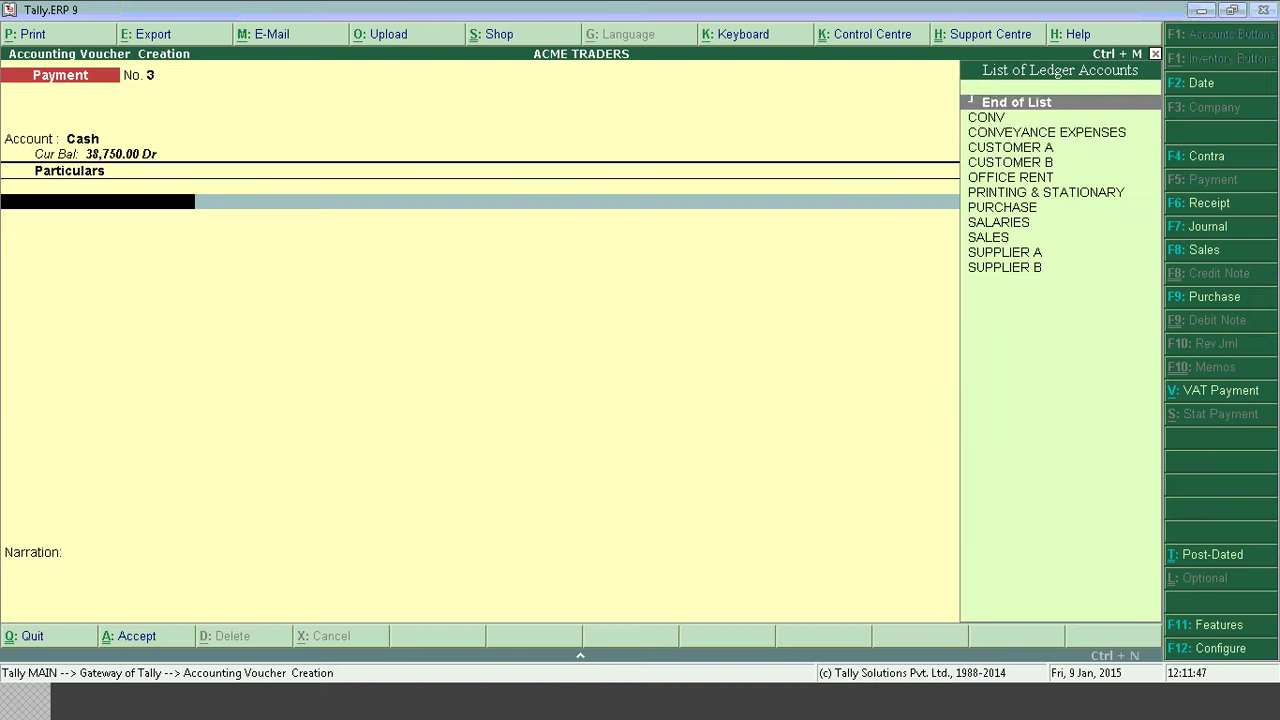
key(Down)
key(Down)
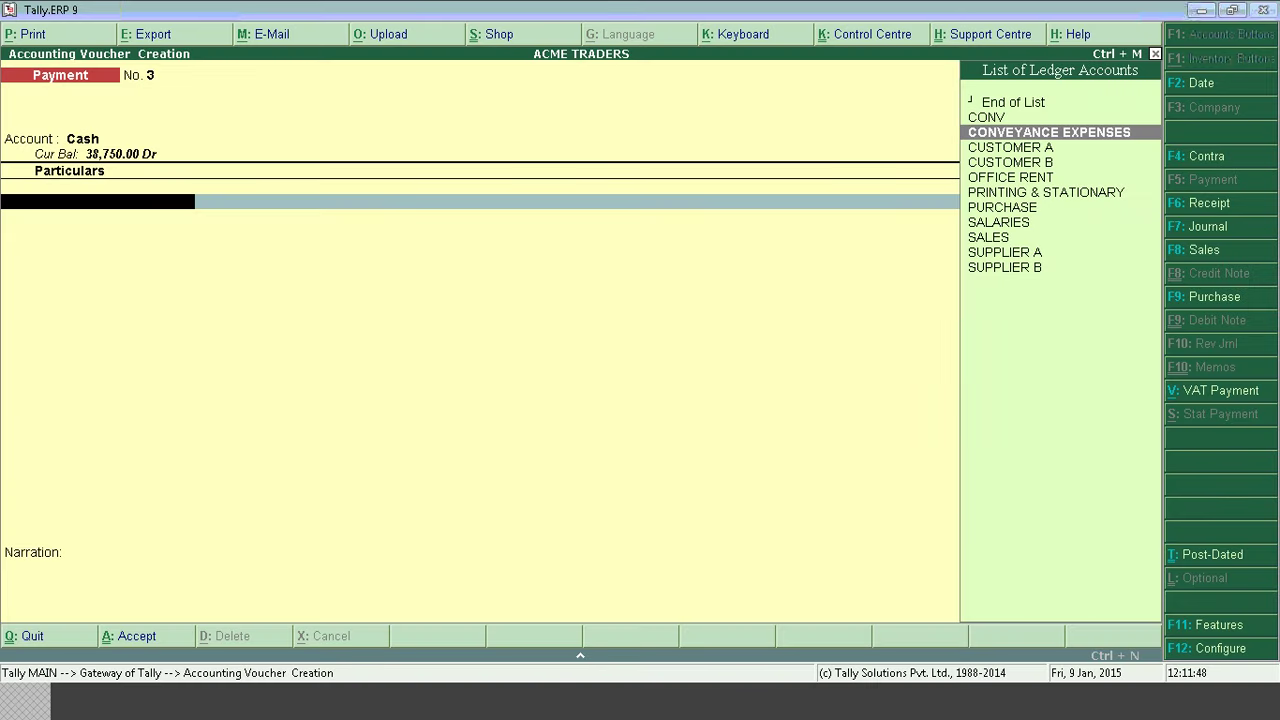
key(Down)
key(Down)
key(Down)
key(Down)
key(Down)
key(Down)
key(Down)
key(Down)
key(Return)
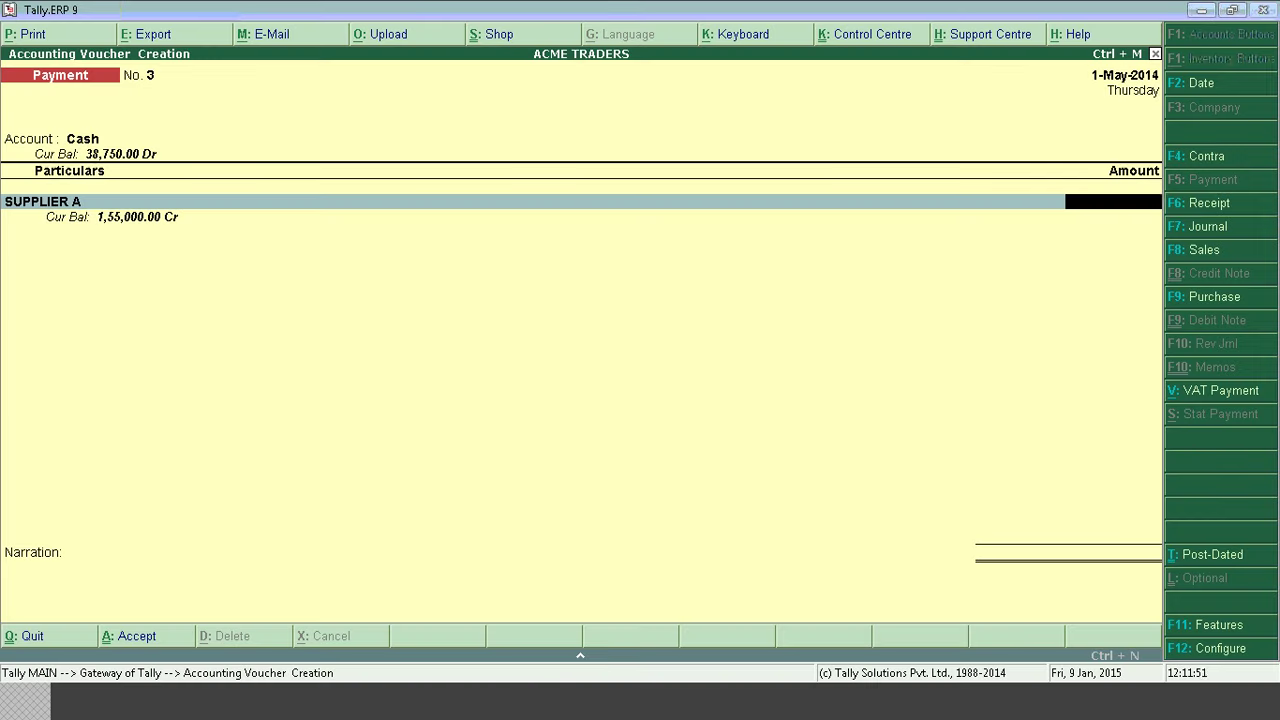
text(40000)
key(Return)
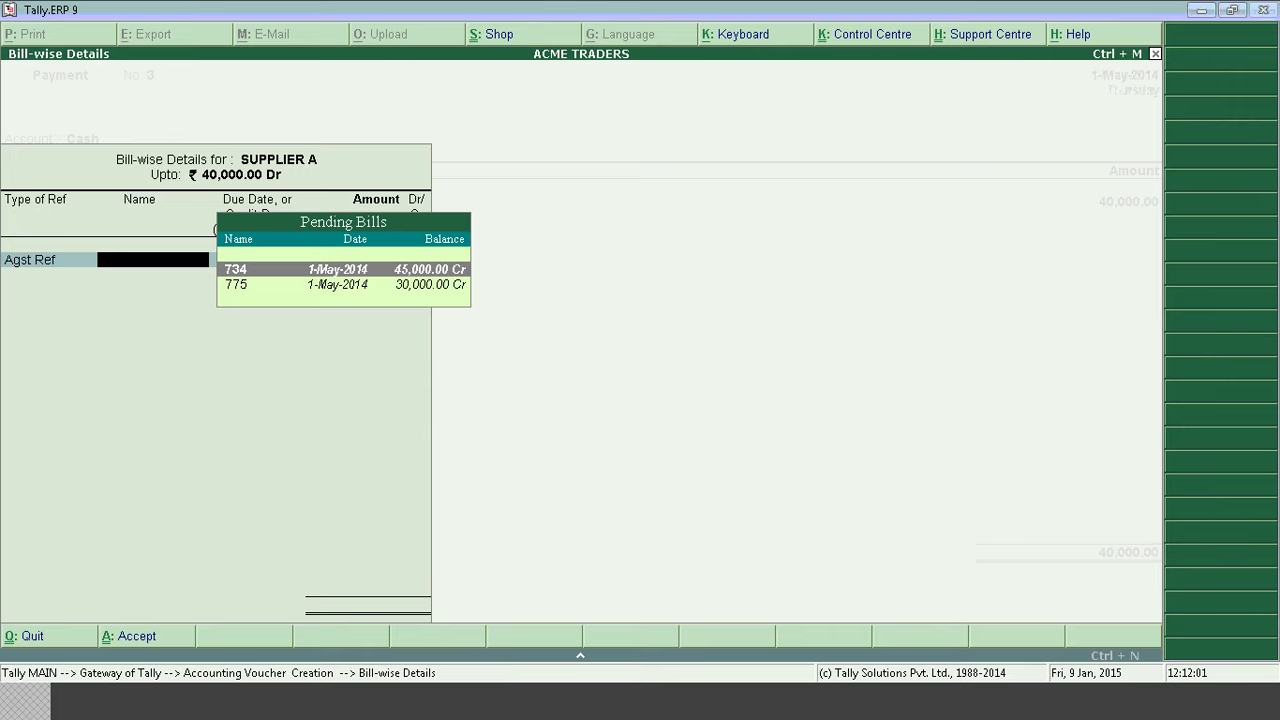
key(Return)
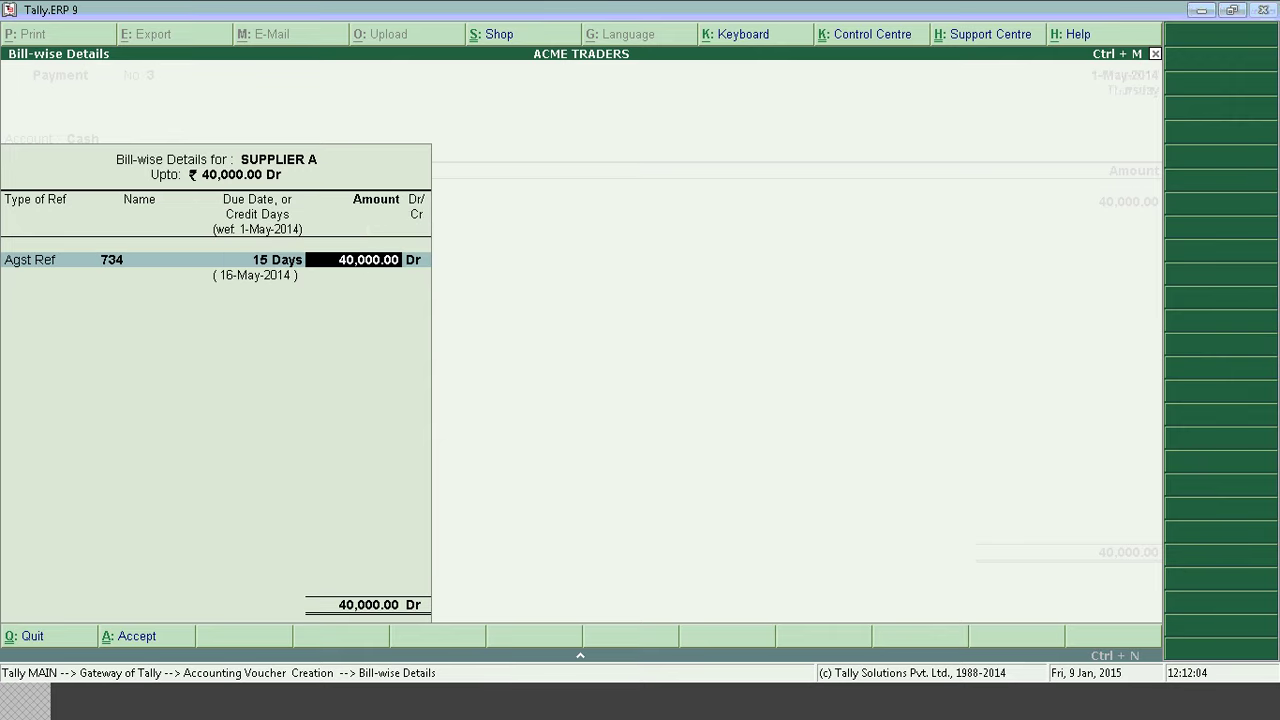
text(25000)
key(Return)
key(Return)
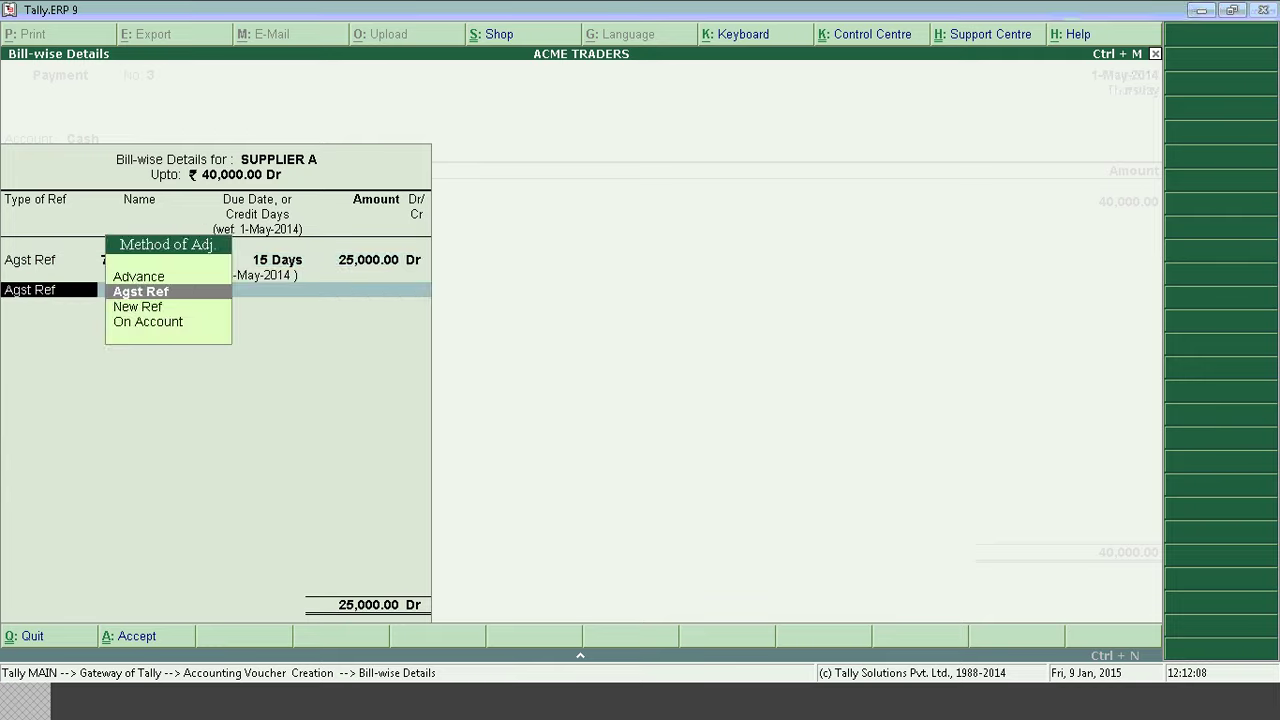
key(Return)
Correct the payment amount to 25,000 and settle it against bill 734
key(BackSpace)
key(BackSpace)
key(BackSpace)
key(BackSpace)
key(BackSpace)
key(BackSpace)
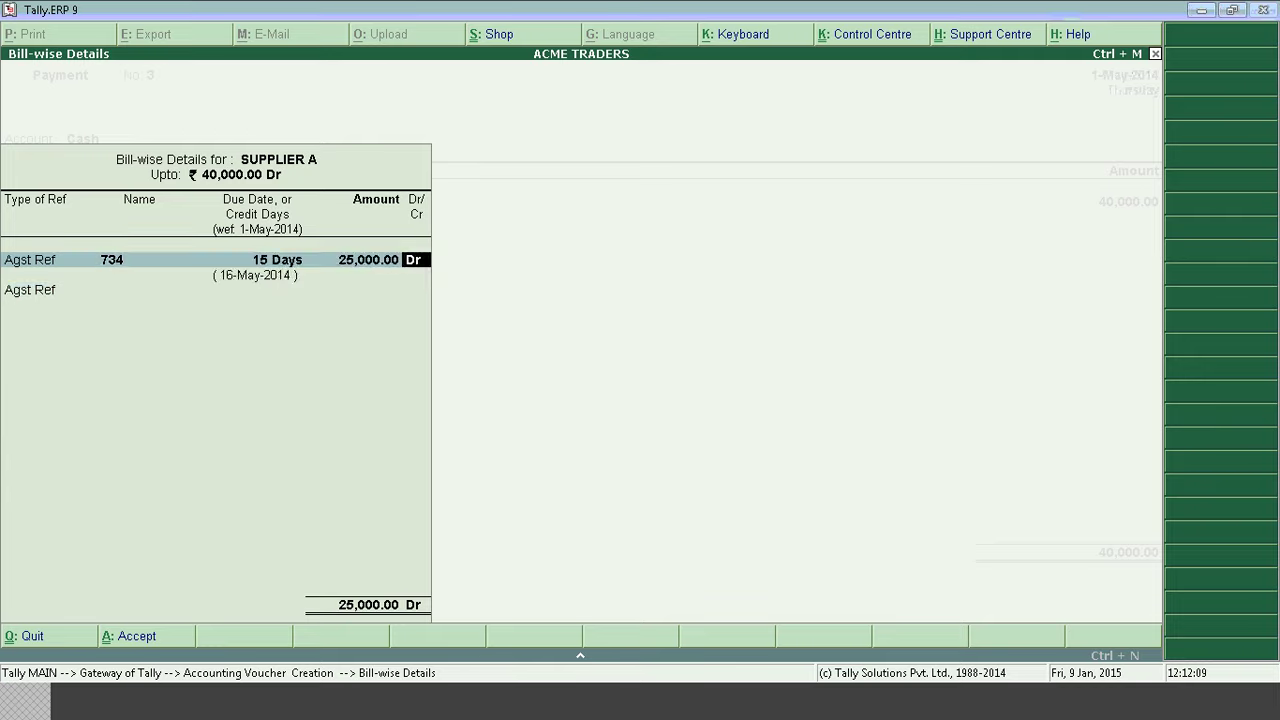
key(ctrl+a)
text(250000)
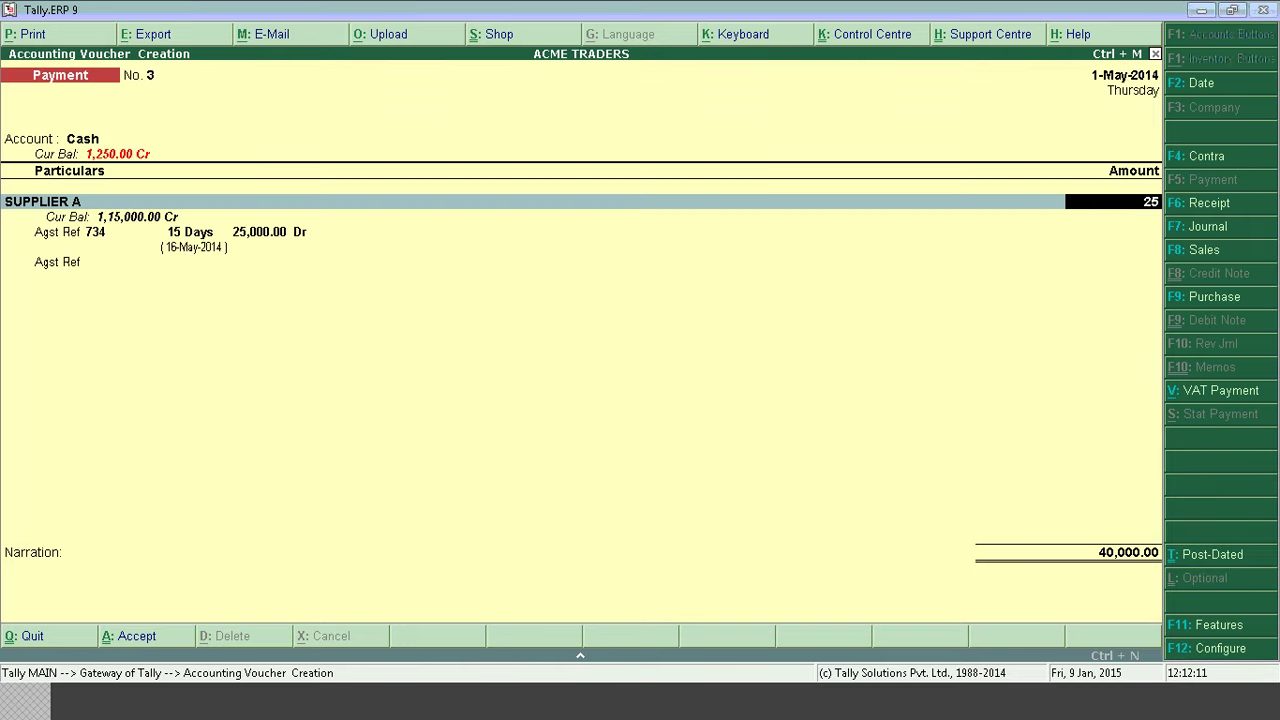
key(BackSpace)
key(Return)
key(Return)
key(Return)
key(Return)
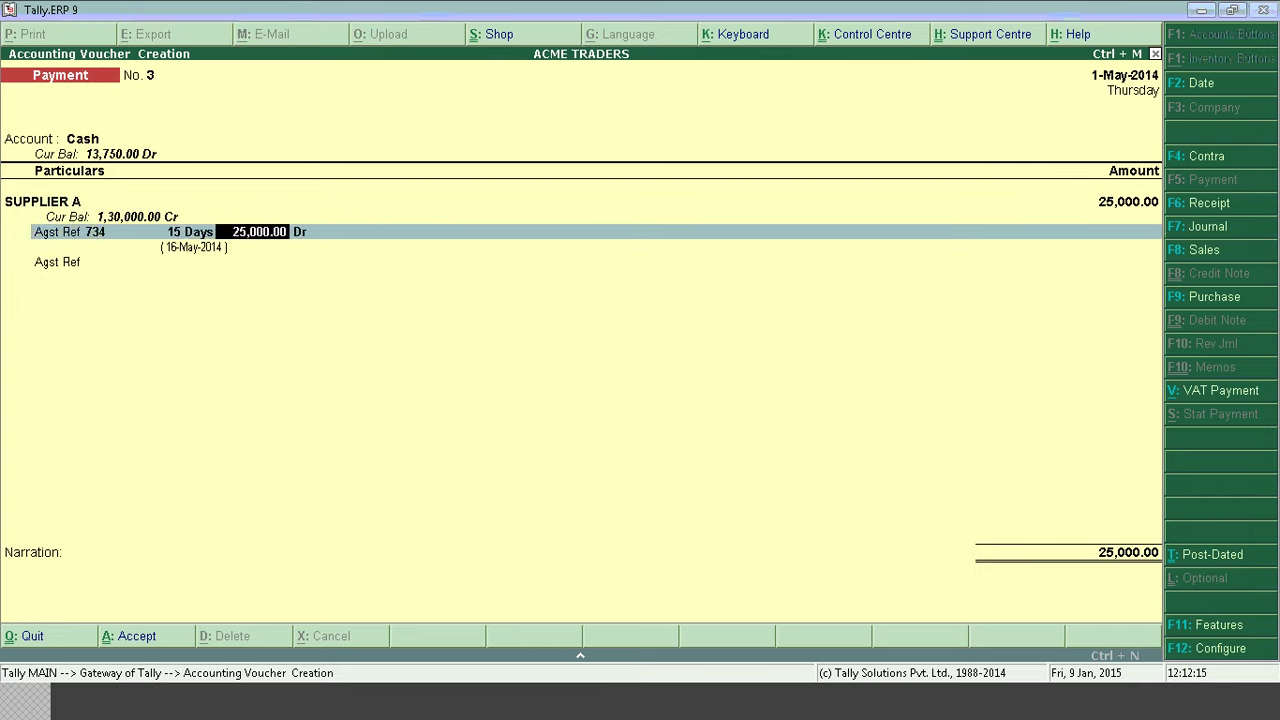
key(Return)
key(Return)
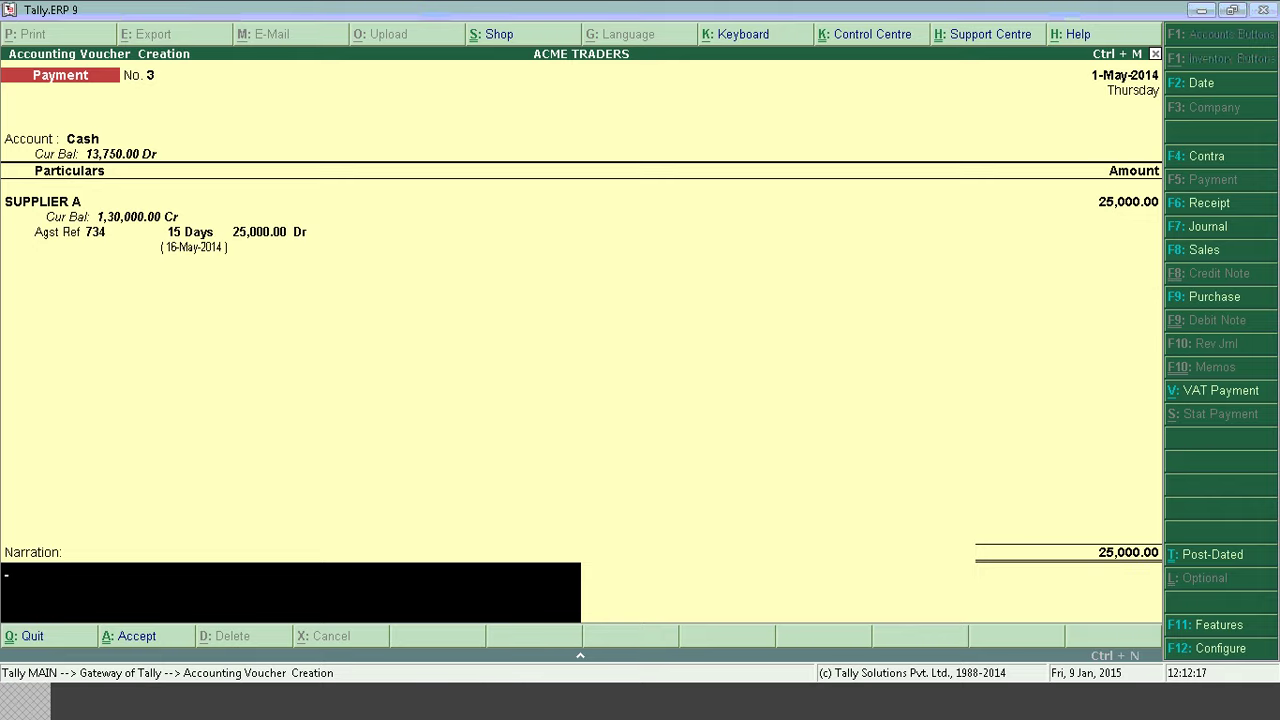
key(Return)
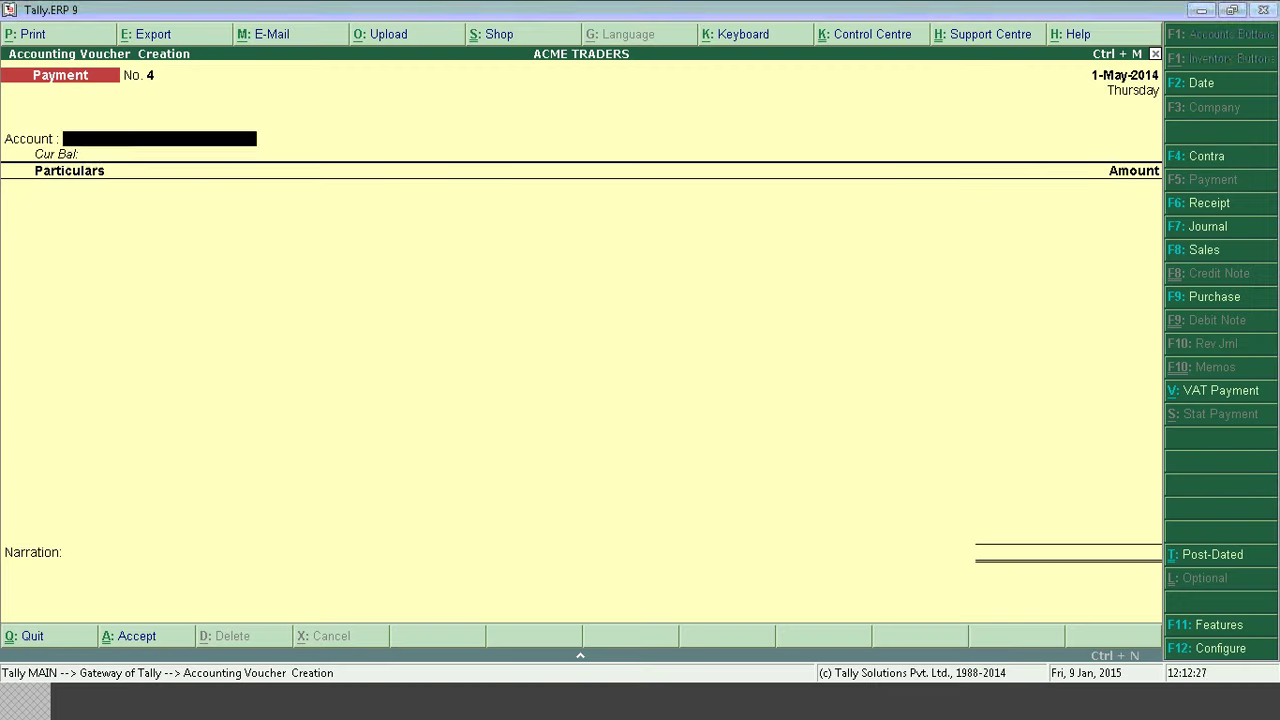
Enter a 40,000 payment from Cash to SUPPLIER A
key(Return)
key(alt+Tab)
key(alt+Tab)
text(s)
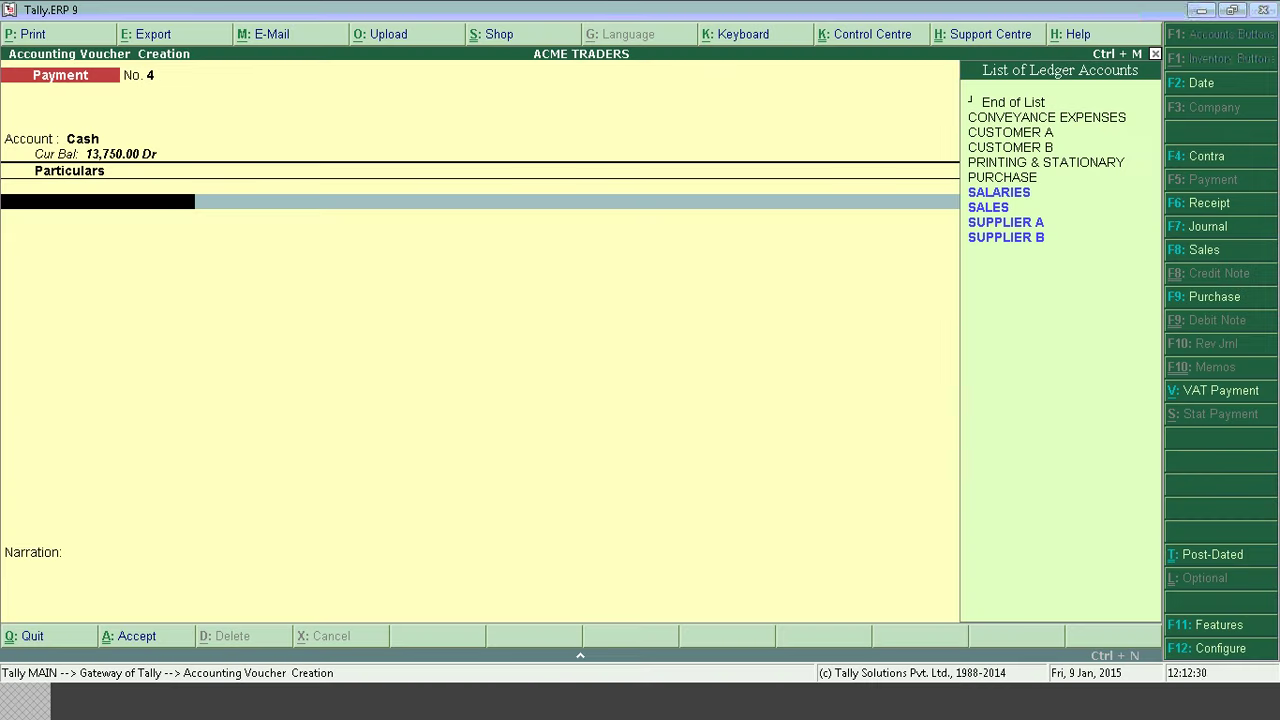
text(u)
key(Return)
text(4)
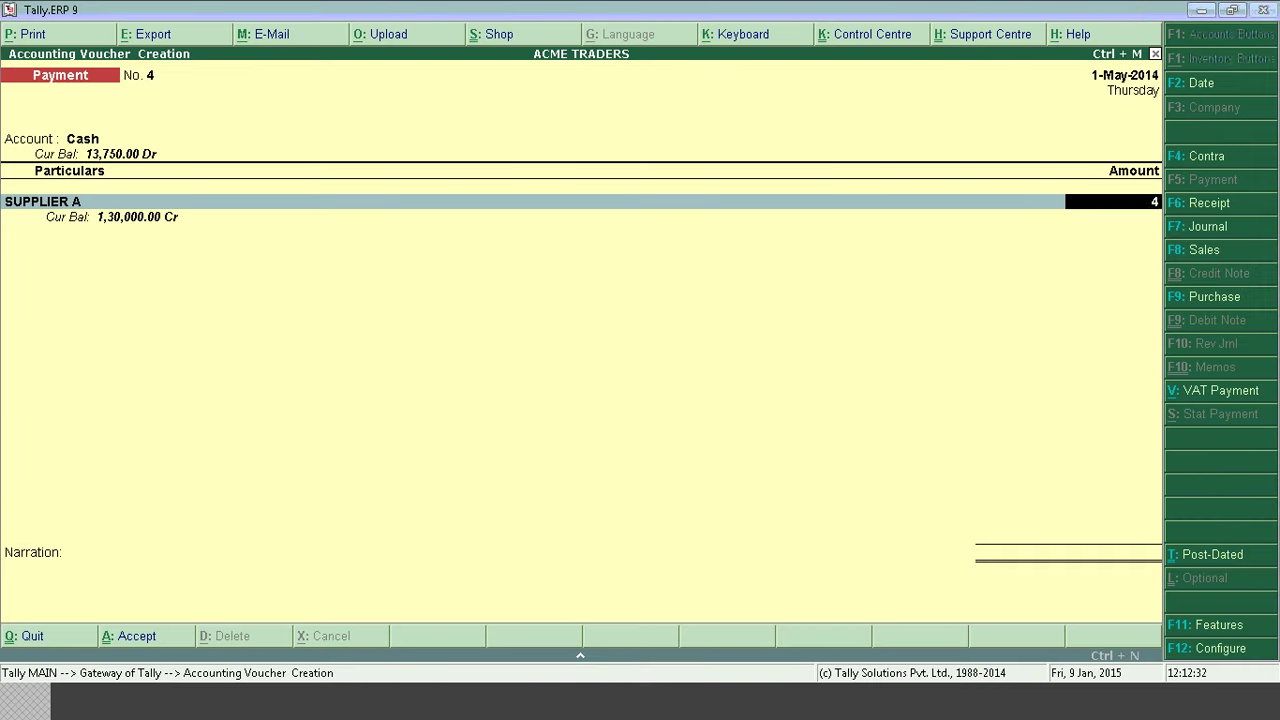
text(0,000)
key(Return)
Split the 40,000 as 20,000 against bill 734 and 20,000 against bill 775
key(alt+Tab)
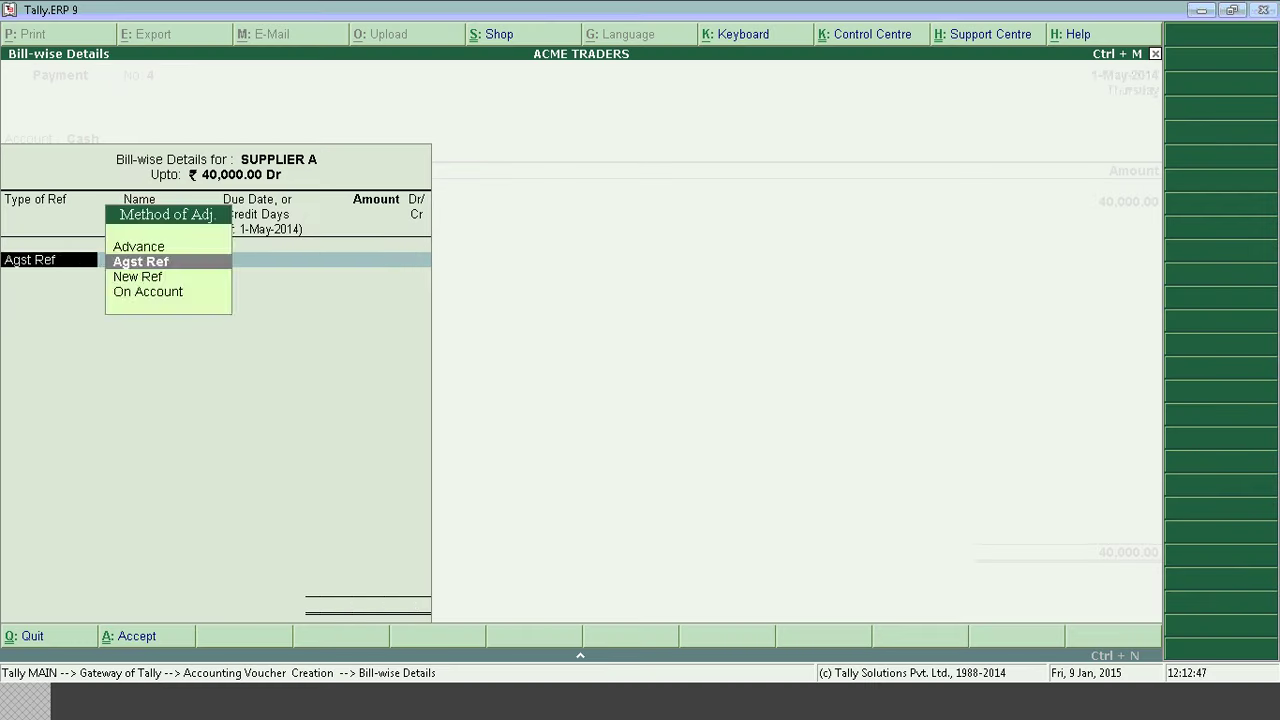
key(Return)
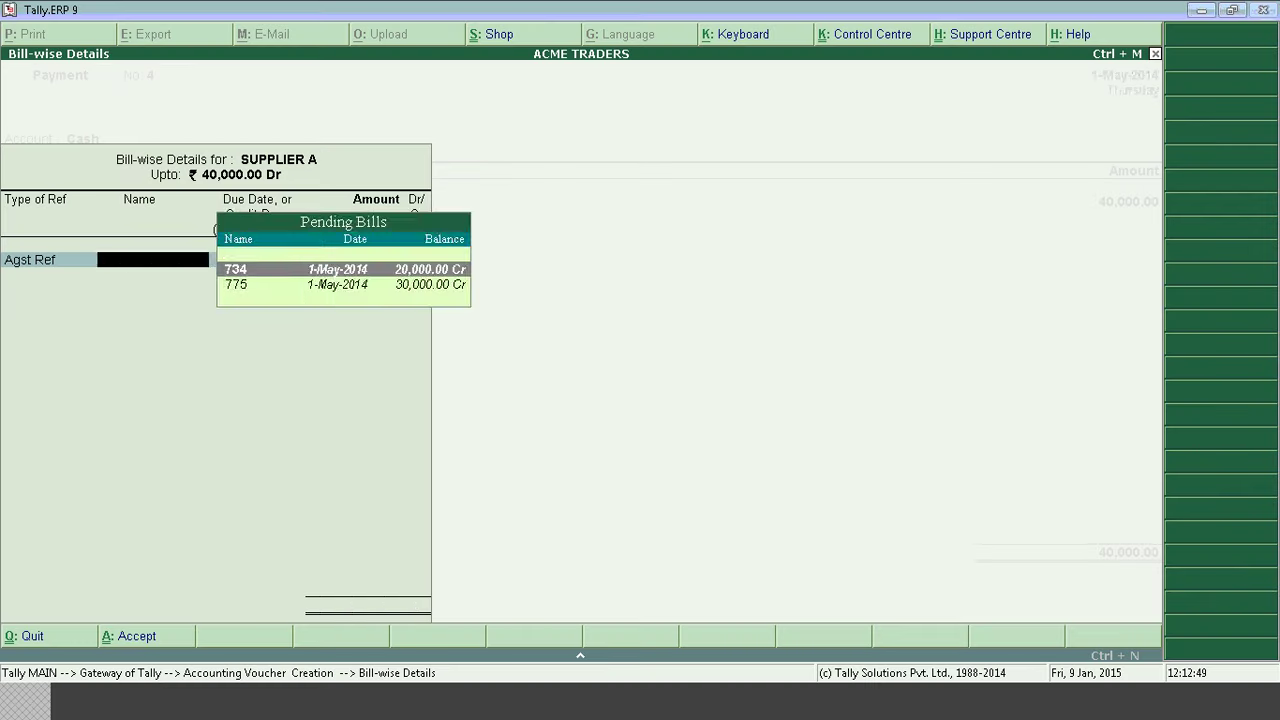
key(Return)
key(Return)
key(Return)
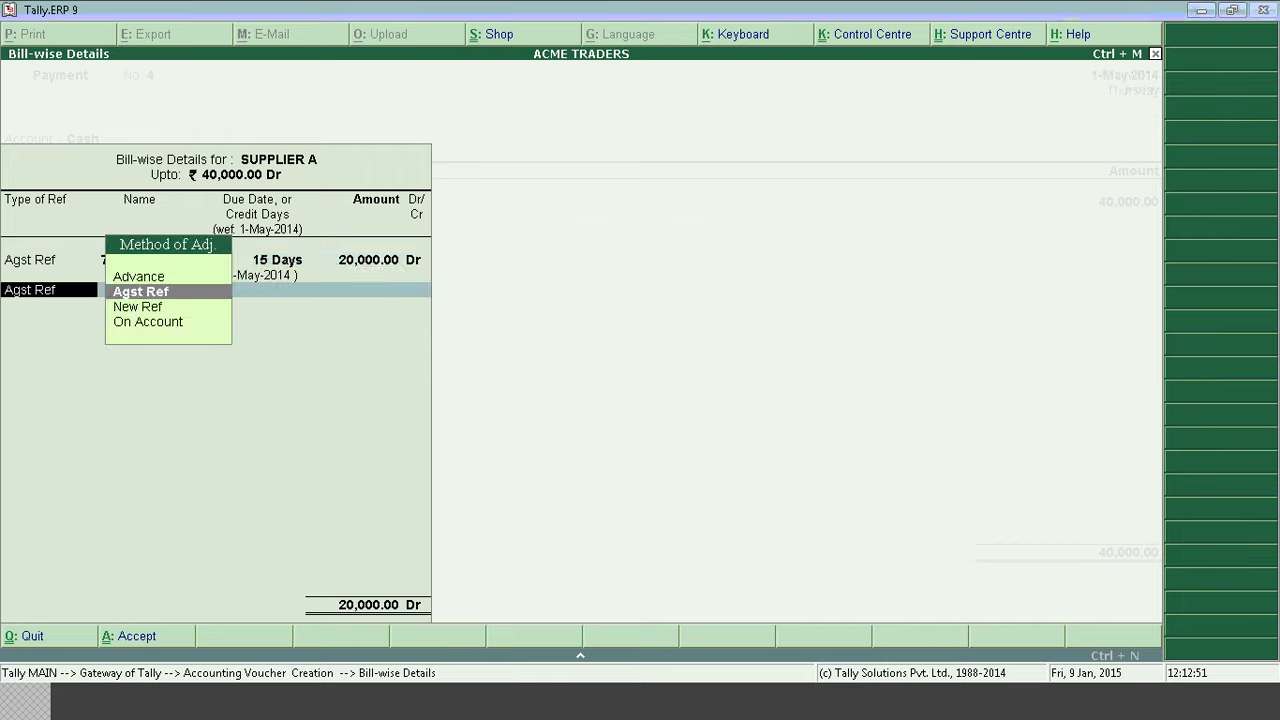
key(Return)
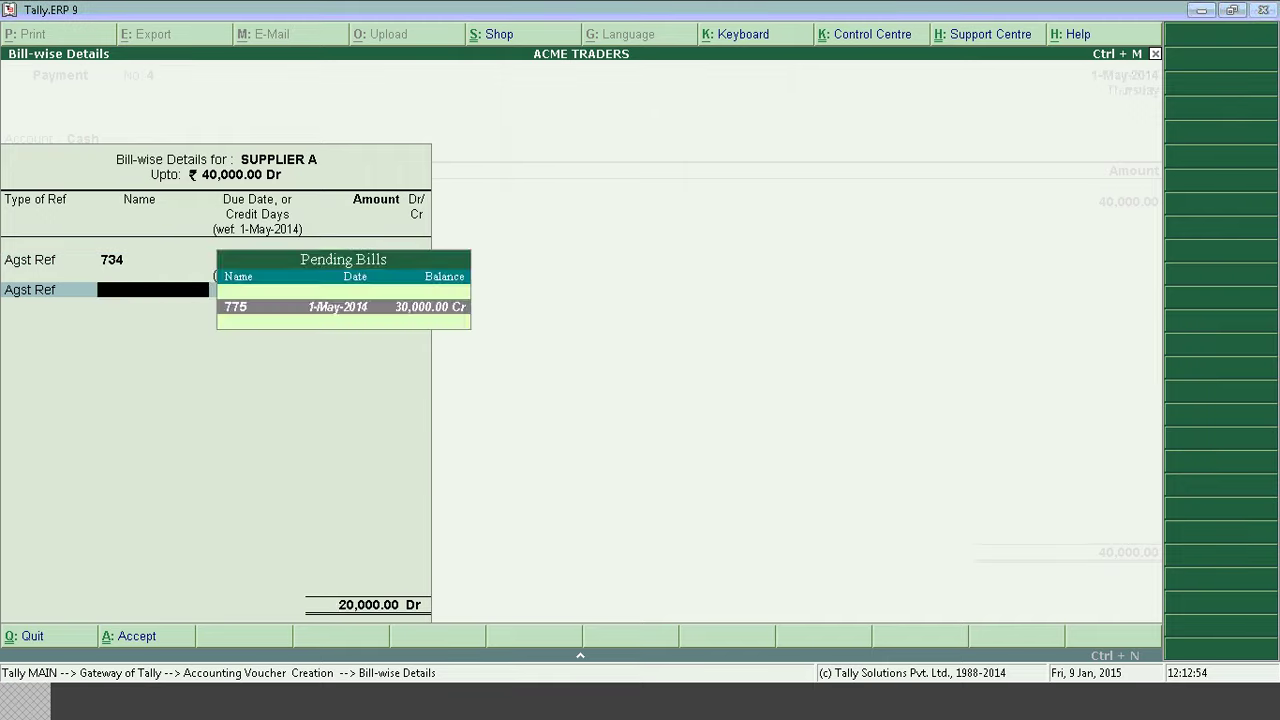
key(Return)
key(Return)
key(Return)
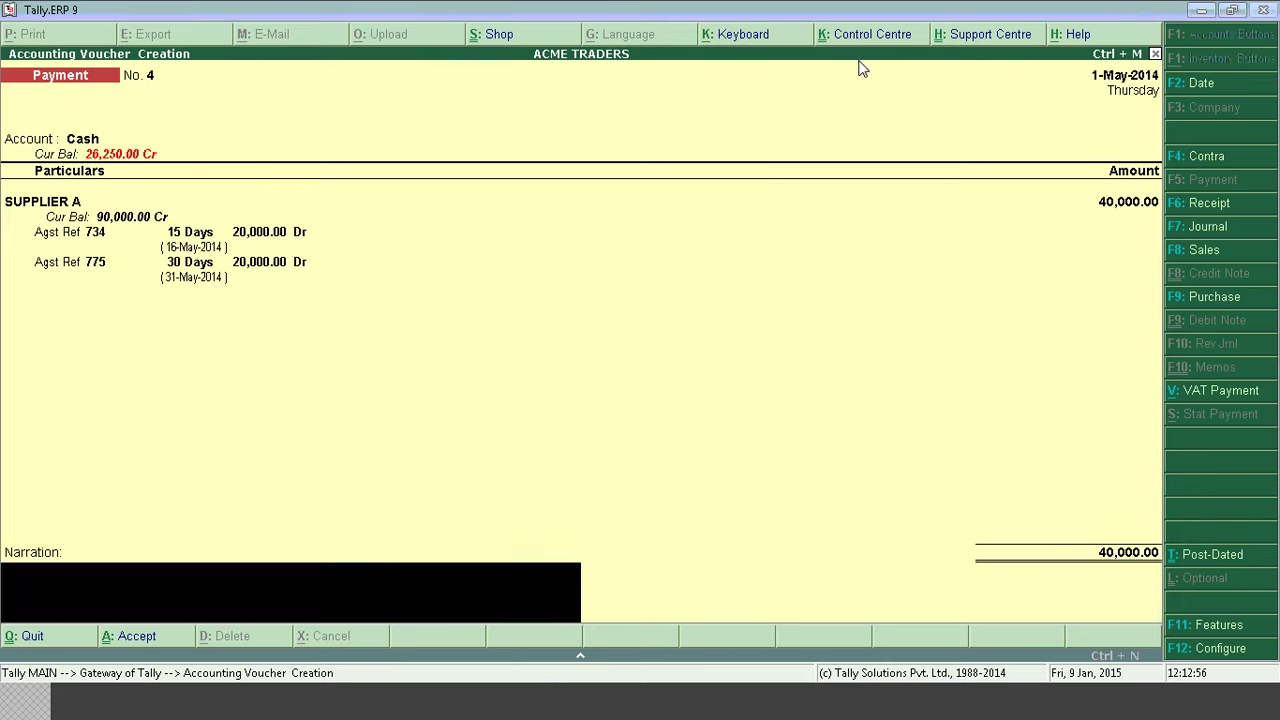
key(Return)
key(Return)
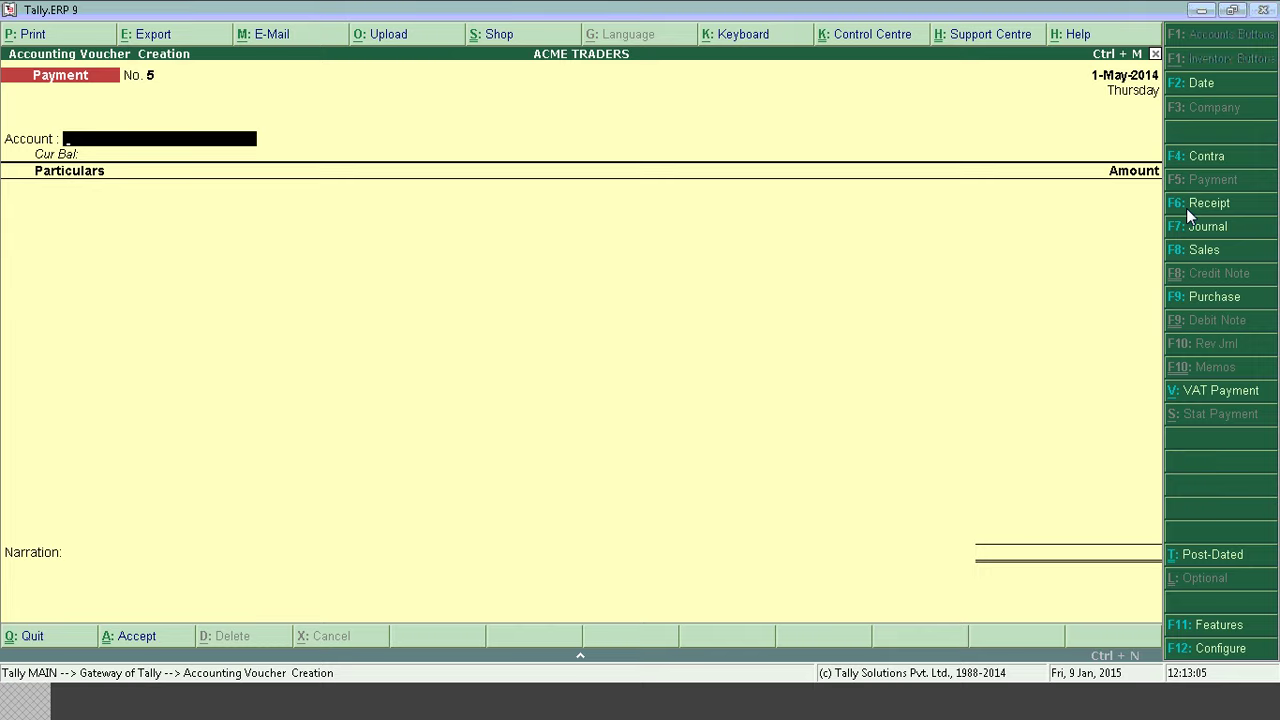
Start a Cash receipt of 15,000 from CUSTOMER A
click(1200, 204)
key(Return)
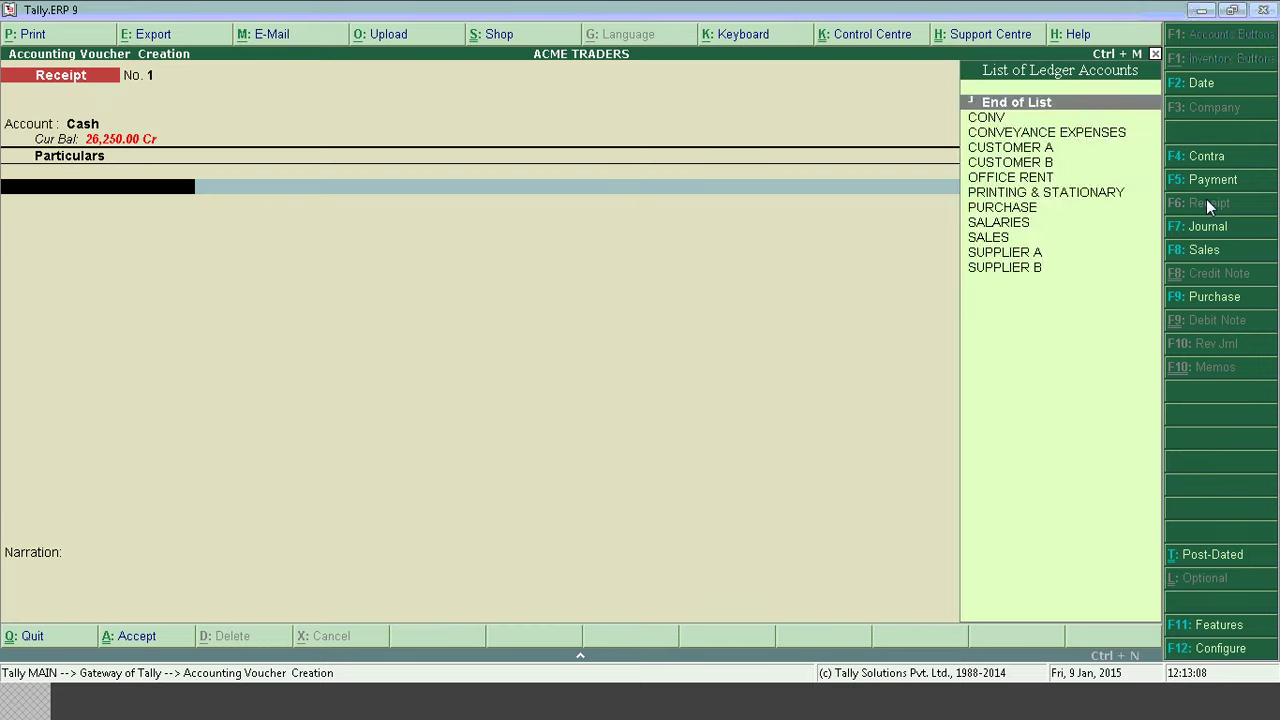
text(C)
key(Down)
key(Down)
key(Return)
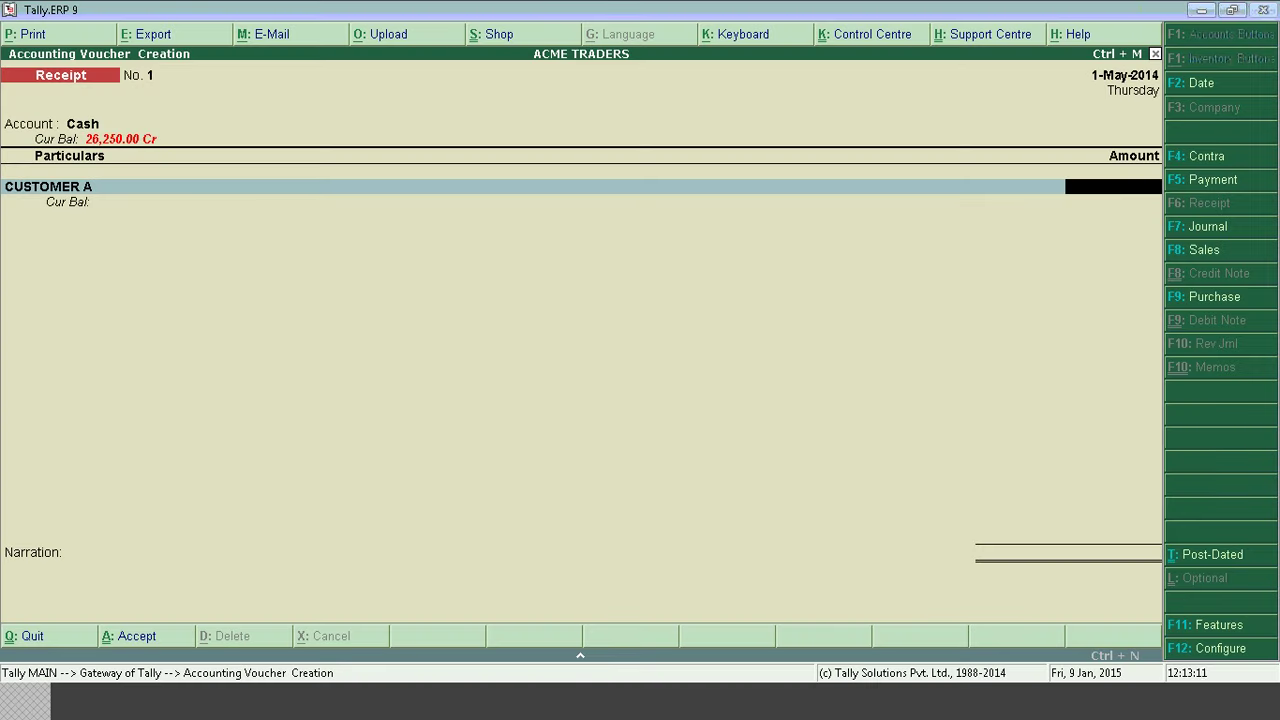
text(15000)
key(Return)
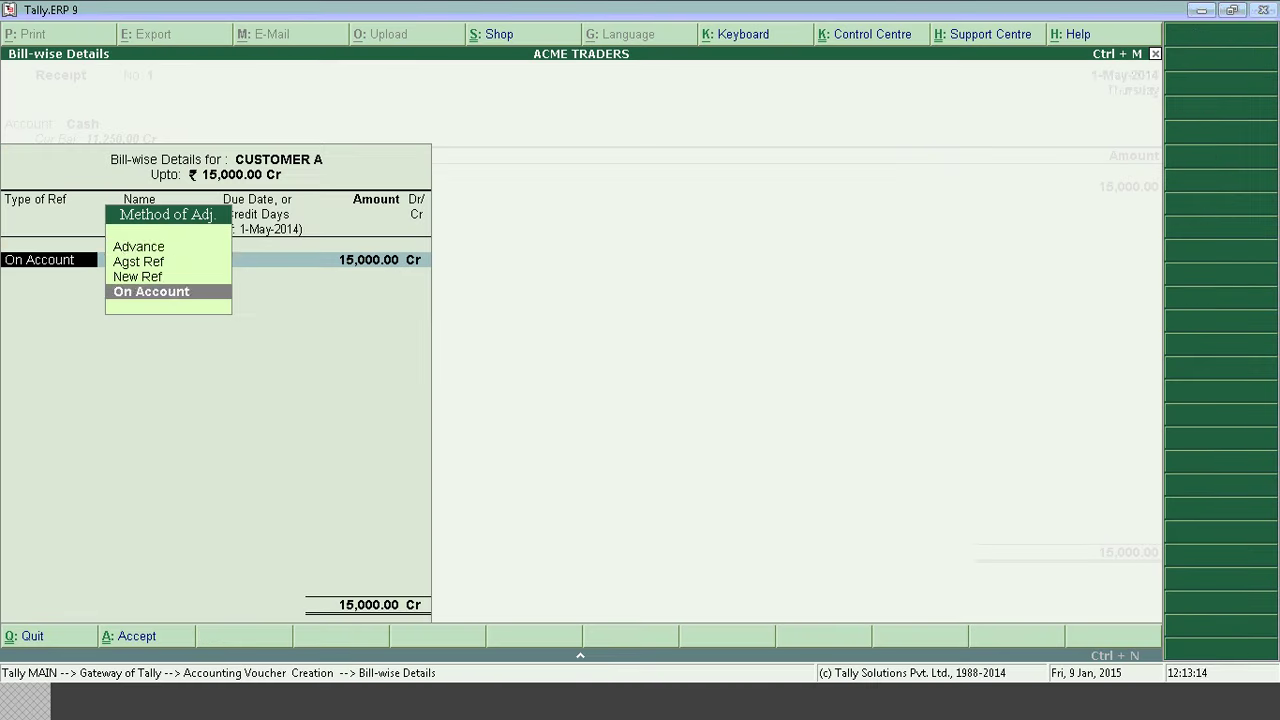
Record the 15,000 as an Advance reference named ADVANCE and save the receipt
key(Up)
key(Up)
key(Up)
key(Return)
key(Return)
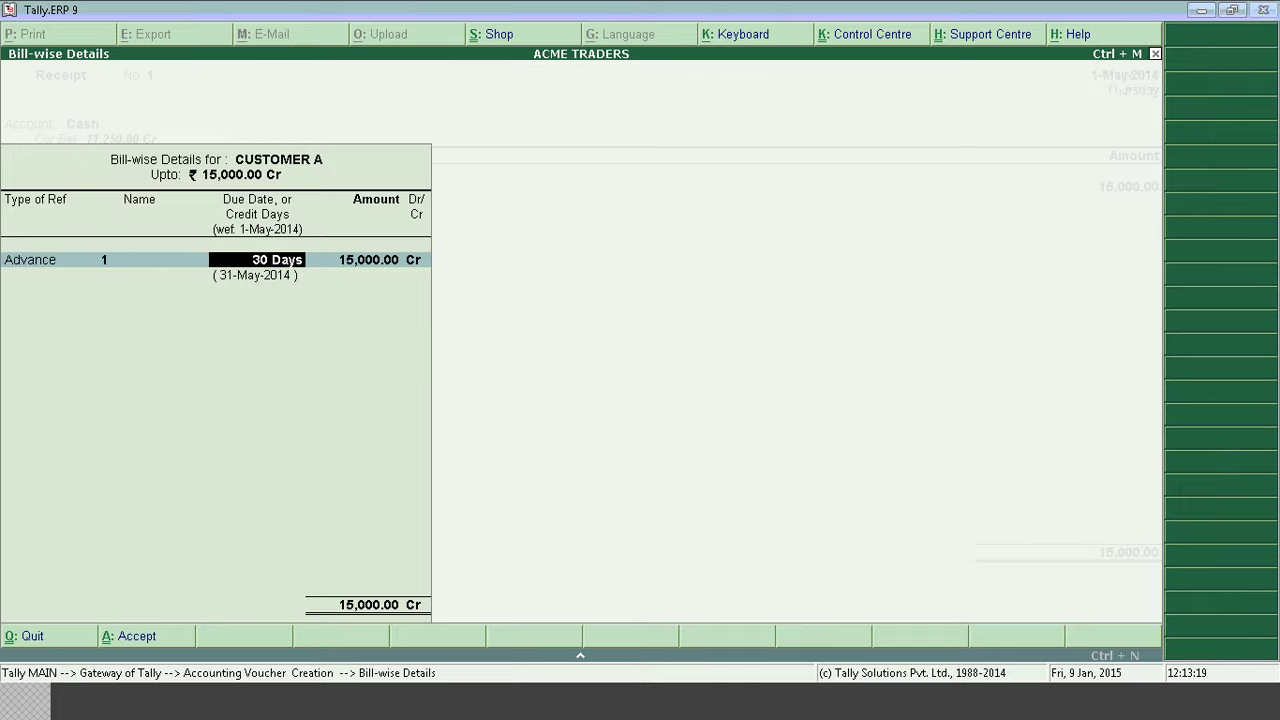
key(BackSpace)
text(ADVANC)
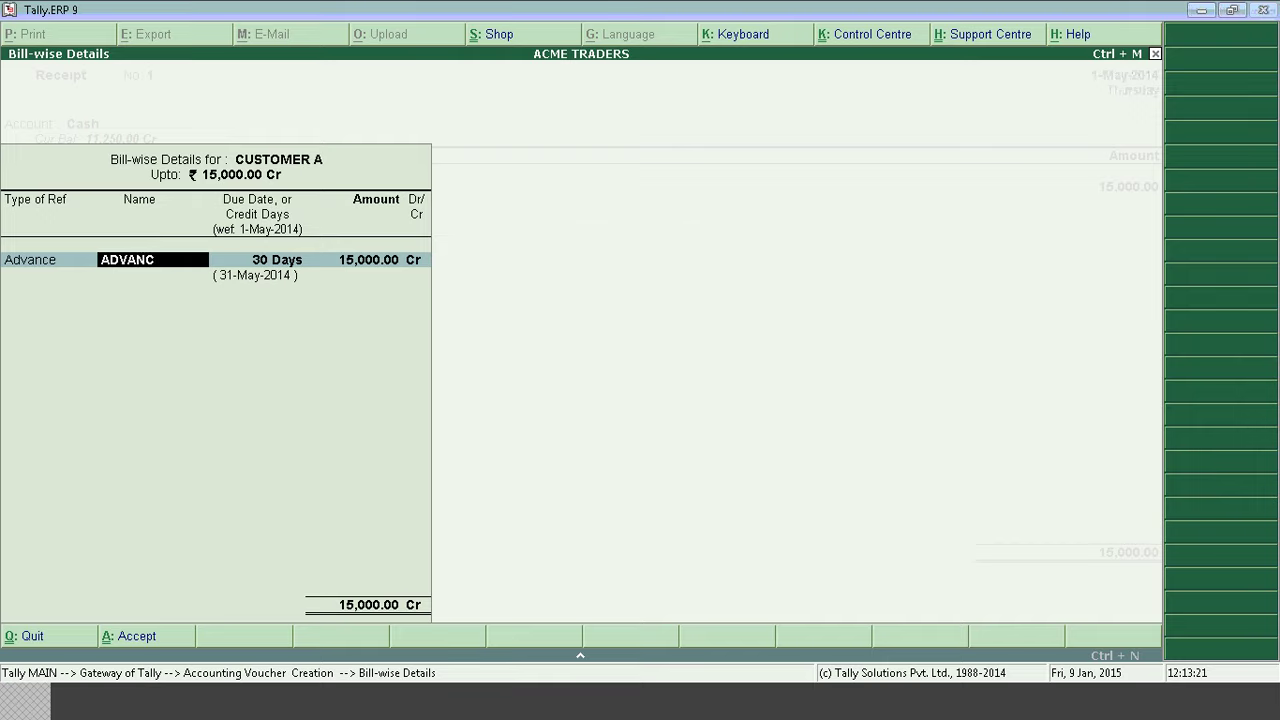
text(E)
key(Return)
key(Return)
key(Return)
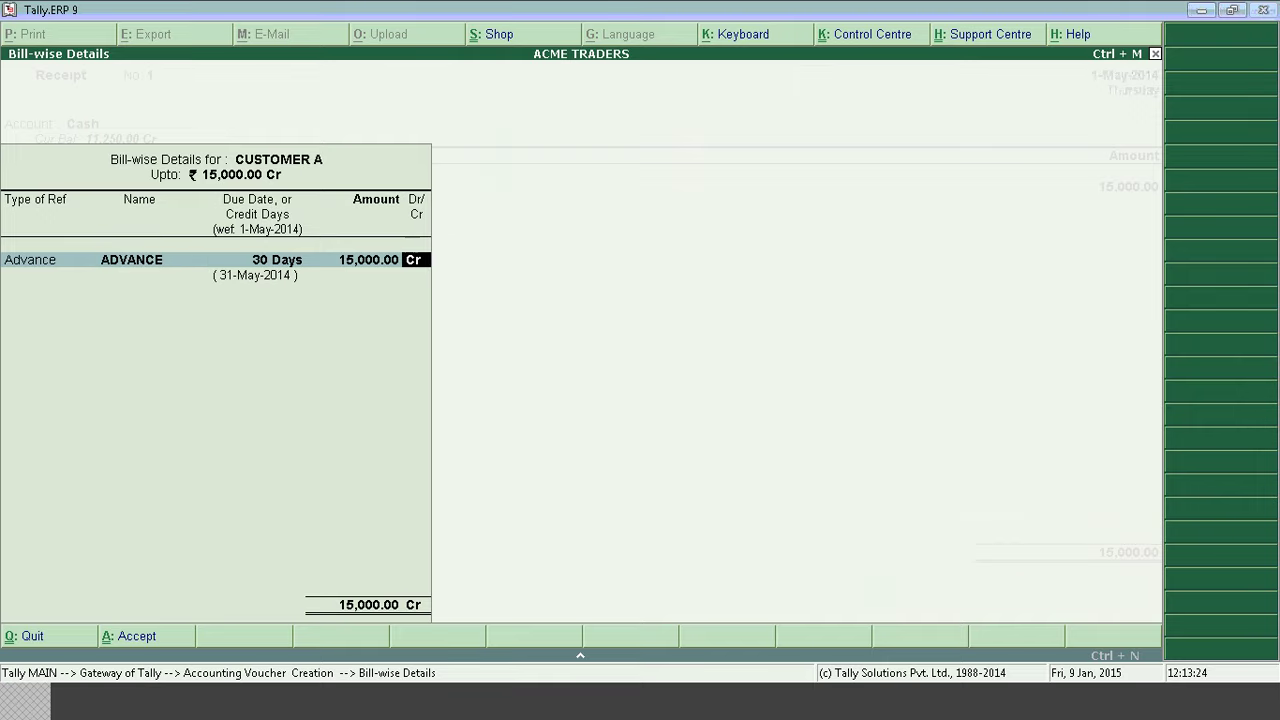
key(Return)
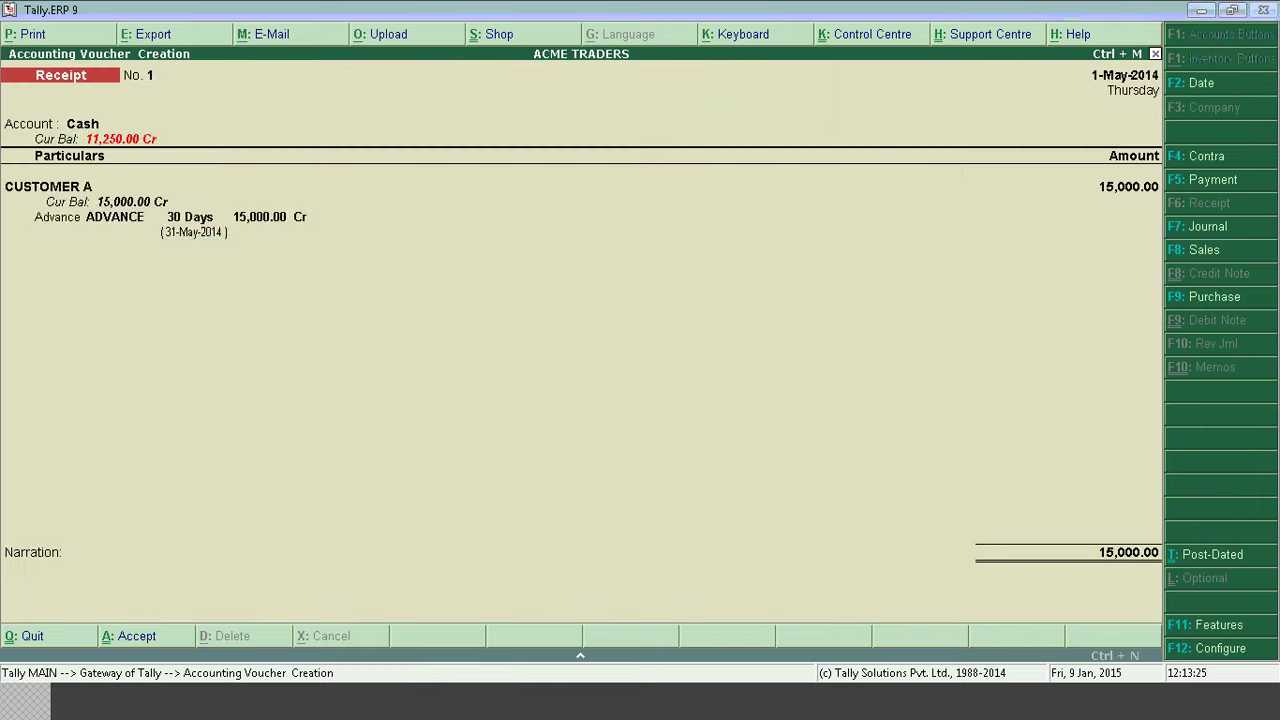
key(ctrl+a)
key(alt+Tab)
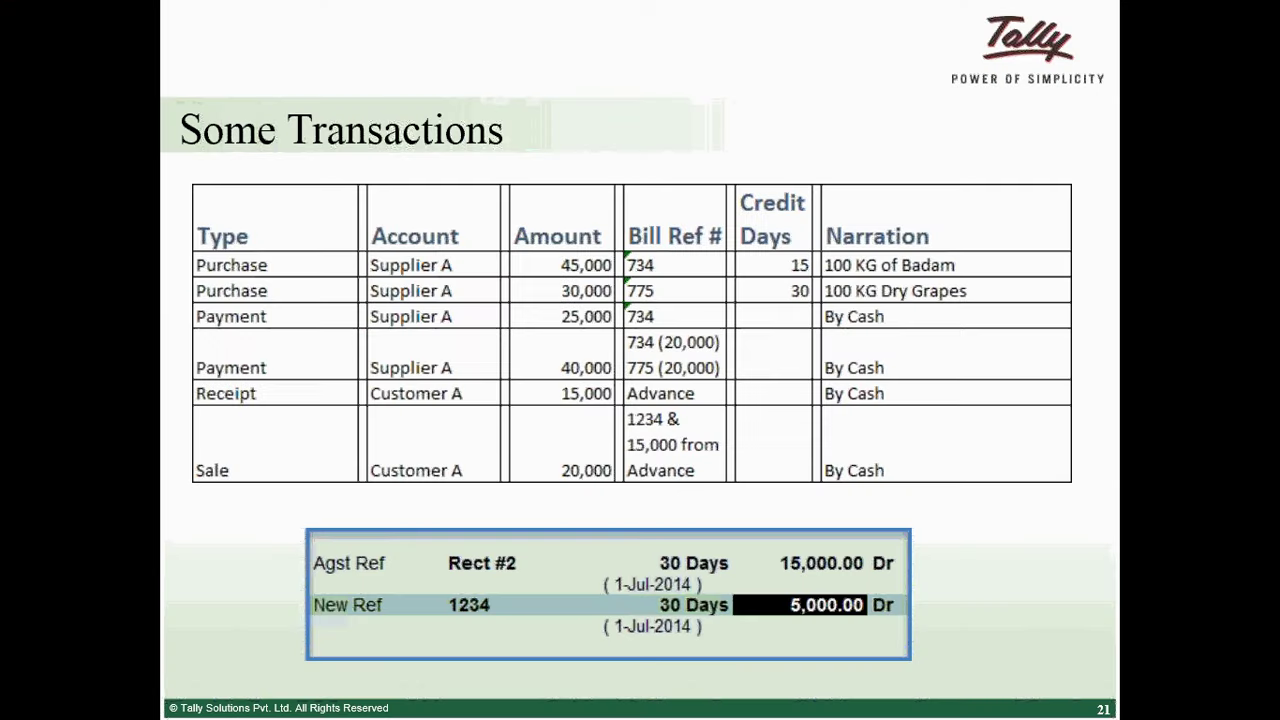
Start a sales voucher in Tally with CUSTOMER A as the party
key(alt+Tab)
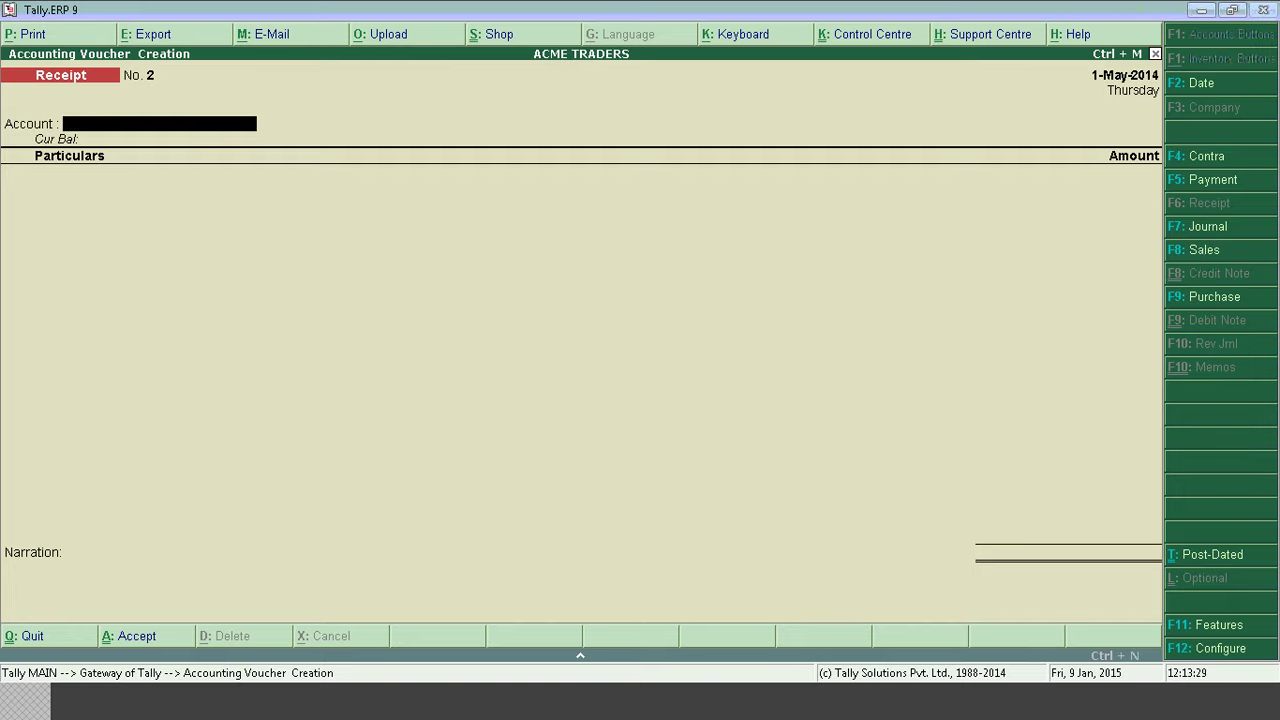
click(1201, 251)
key(Down)
key(Down)
key(Return)
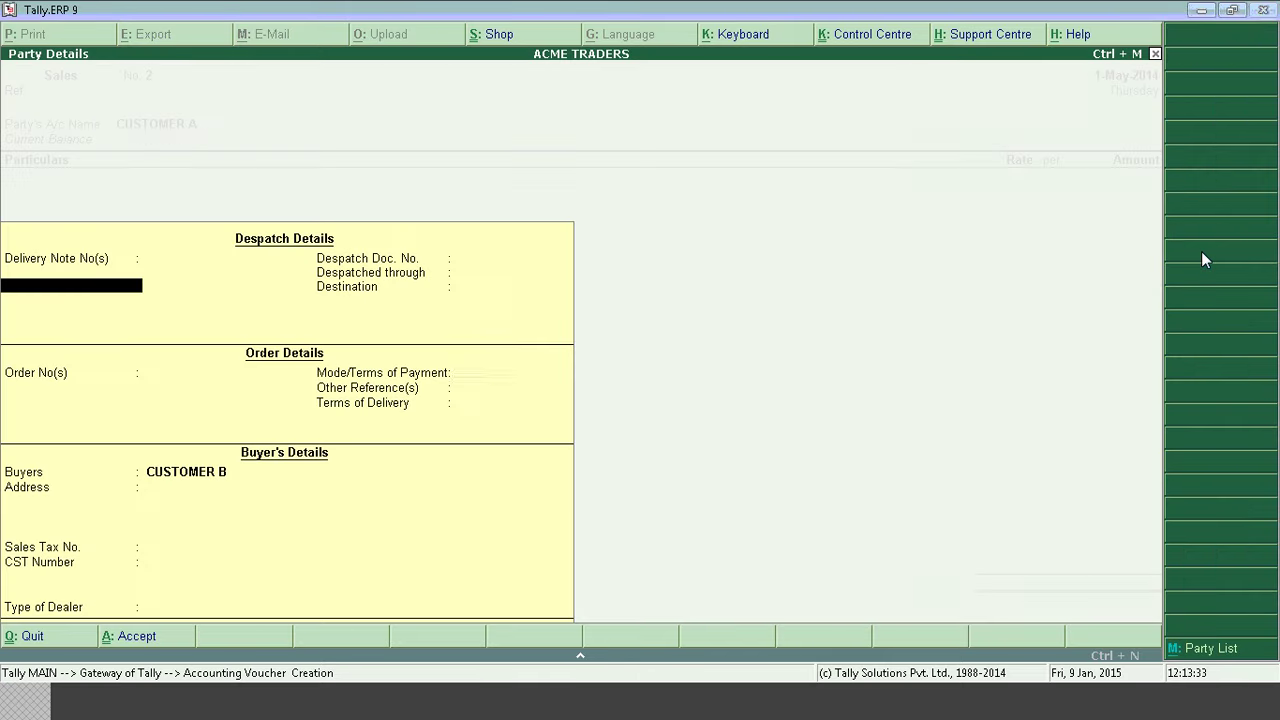
key(ctrl+a)
key(Up)
key(Return)
key(ctrl+a)
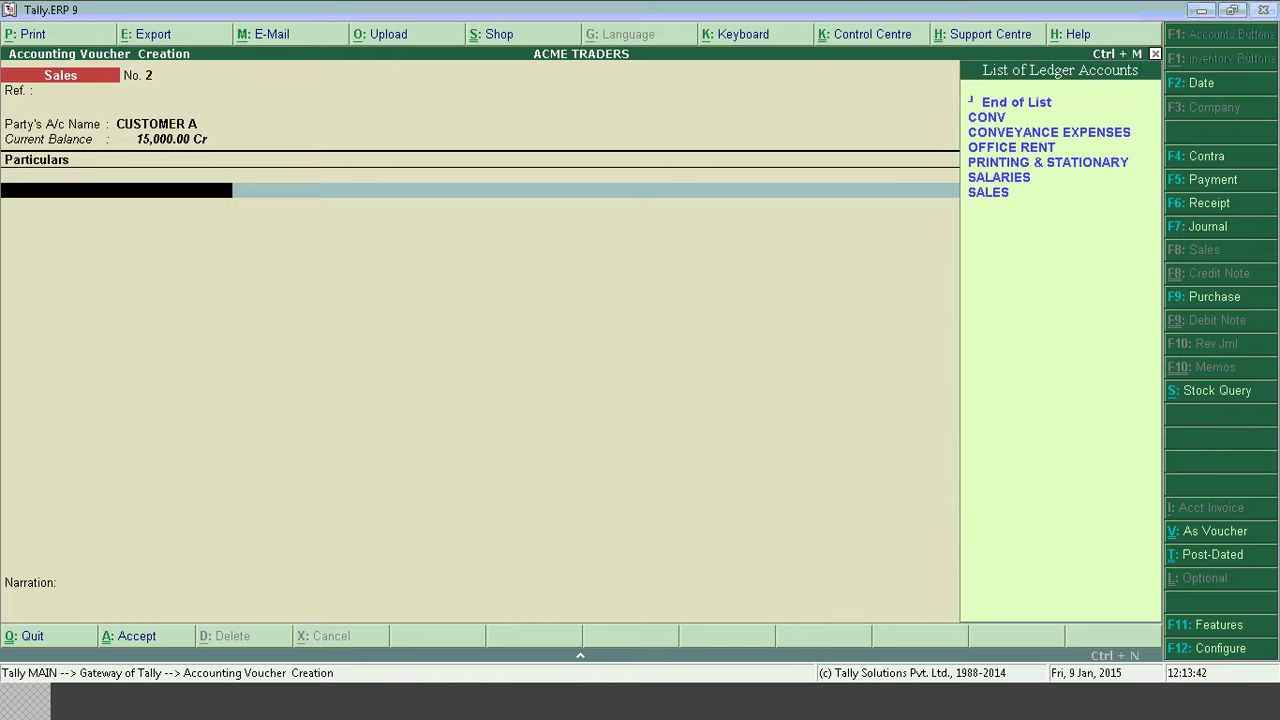
Credit the SALES ledger with 20,000
key(Down)
key(Down)
key(Down)
key(Down)
key(Down)
key(Down)
key(Return)
text(20000)
key(Return)
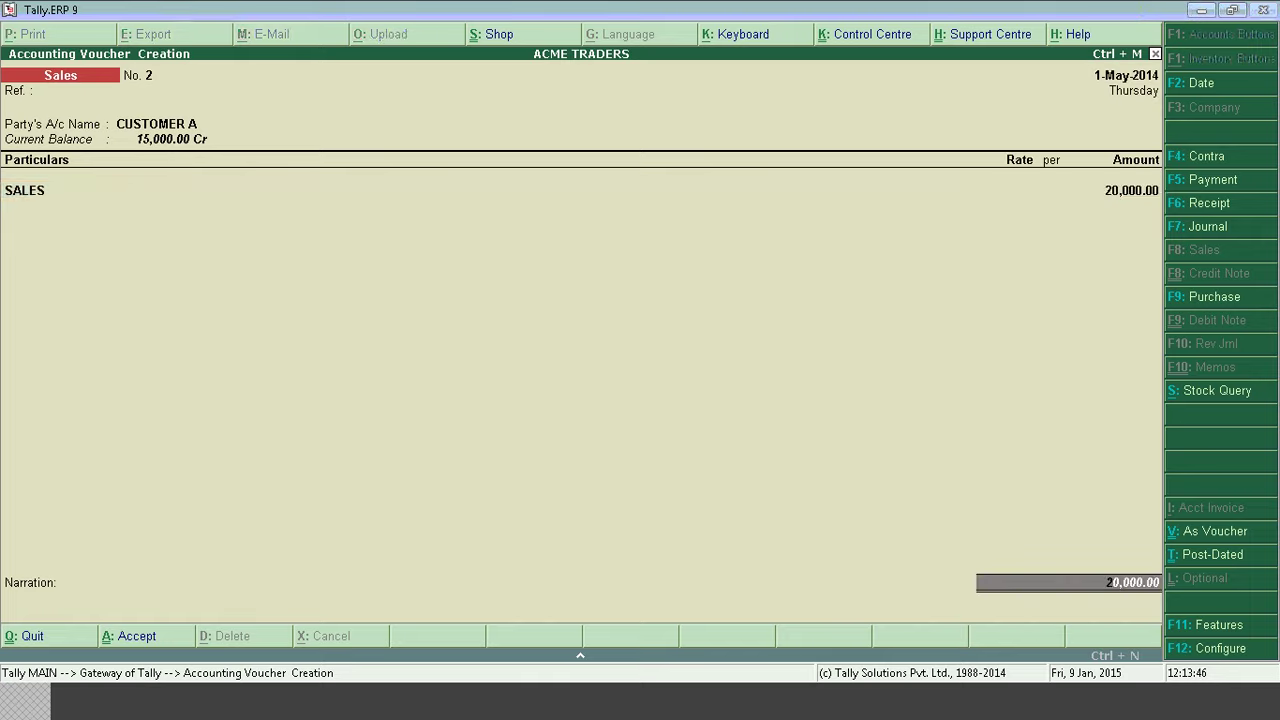
key(Return)
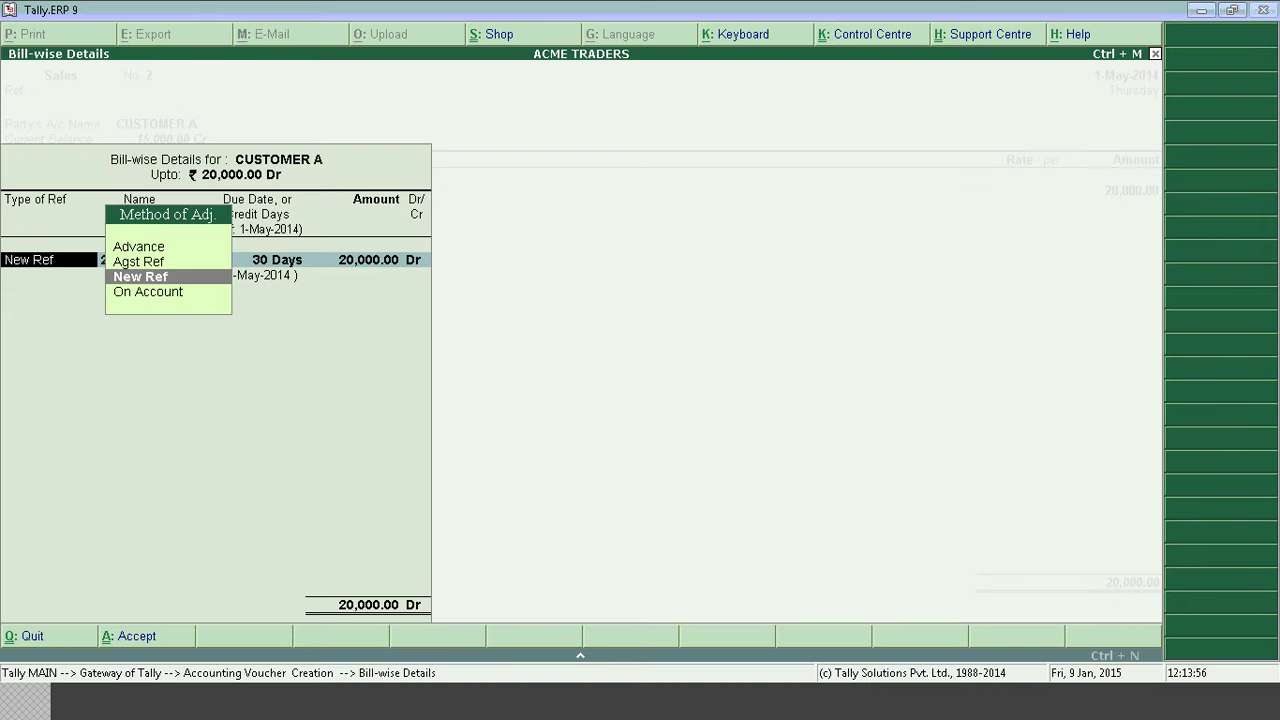
Allocate 15,000 against the ADVANCE reference and the 5,000 balance to new bill 1234
key(Up)
key(Return)
key(Down)
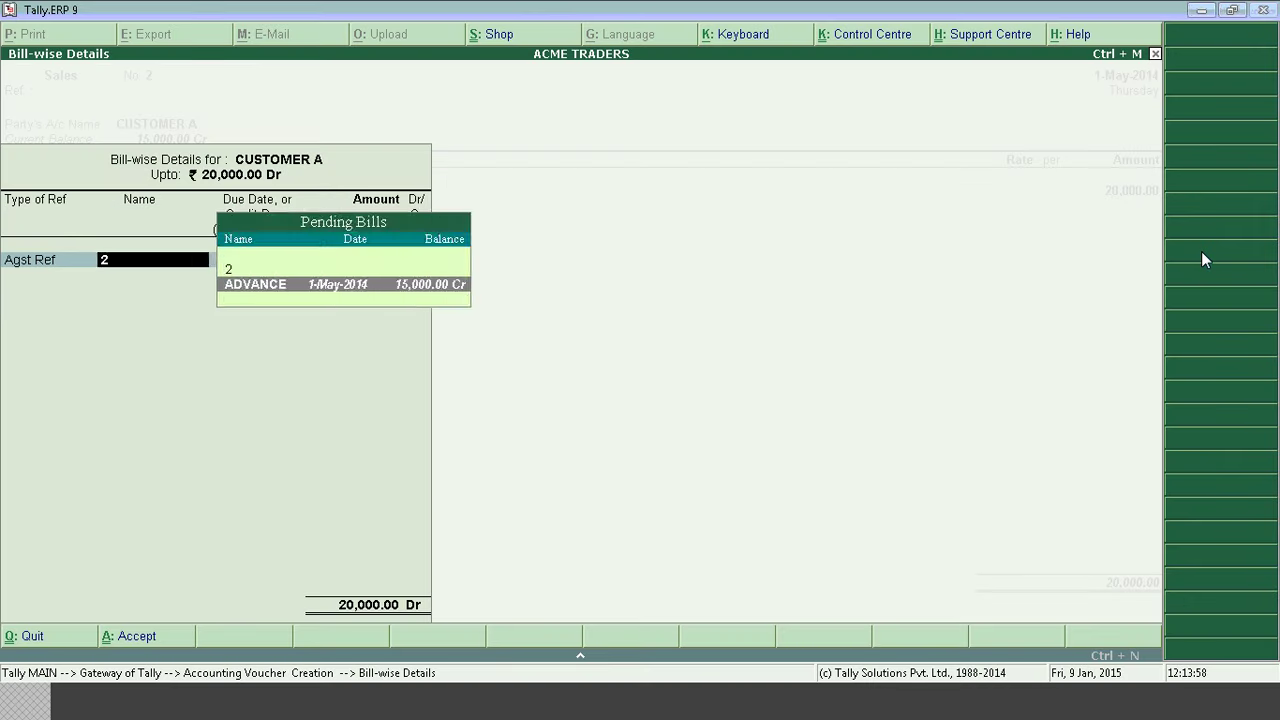
key(Return)
text(150000)
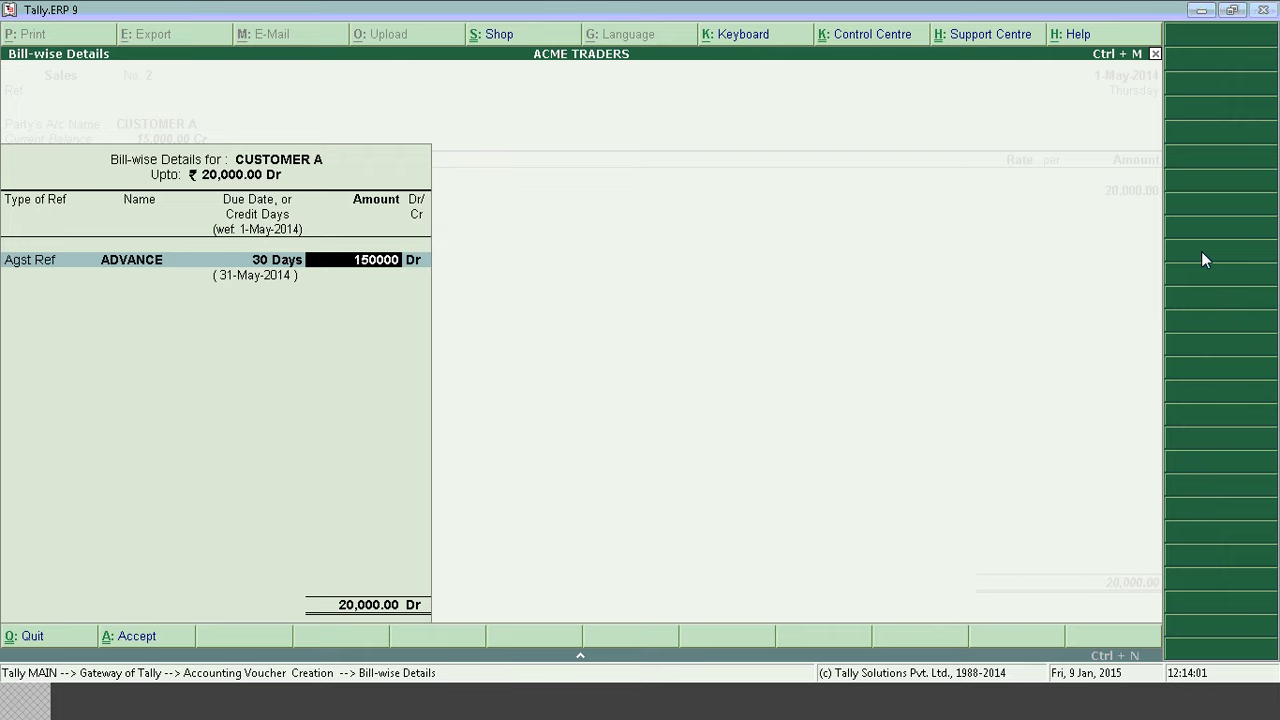
key(BackSpace)
key(Return)
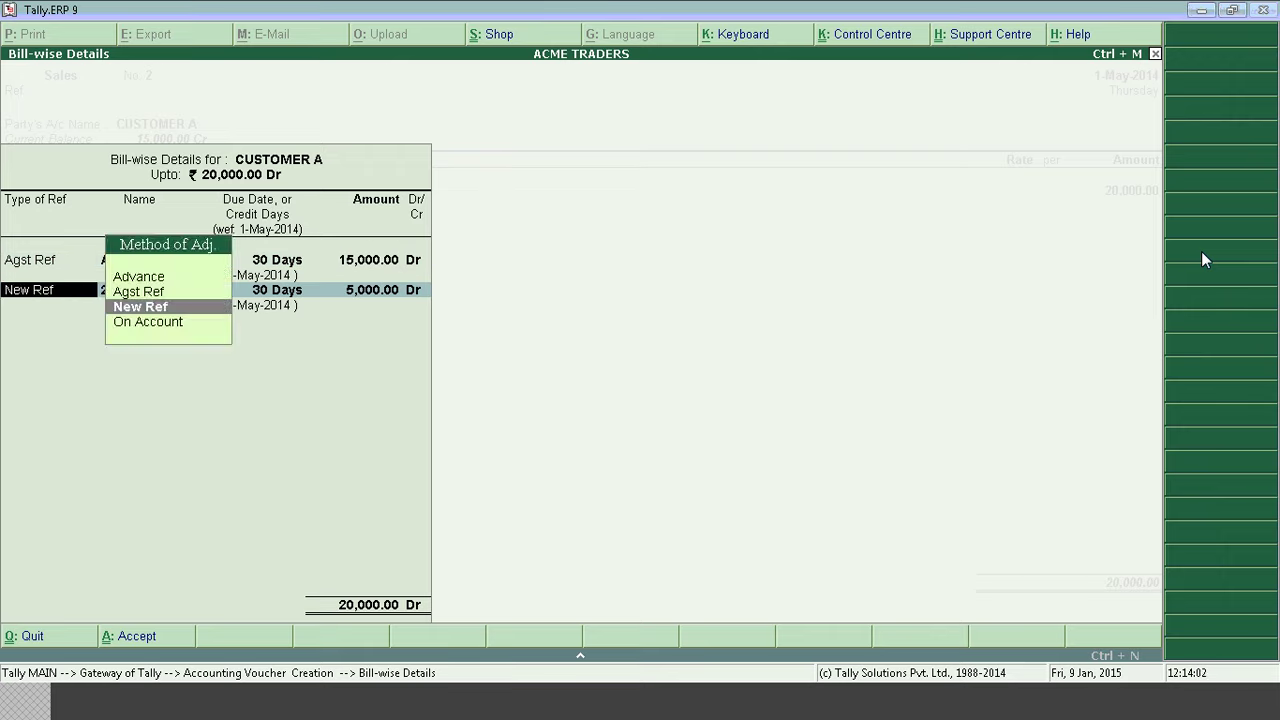
key(Return)
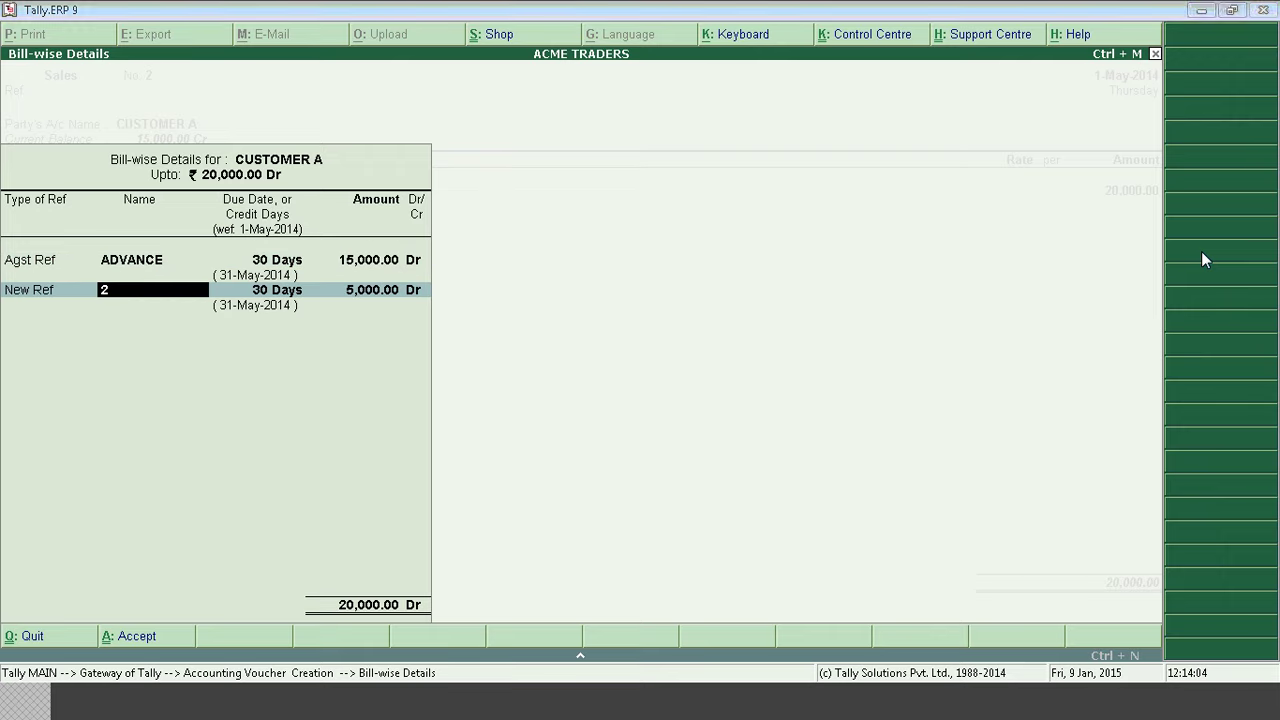
text(12)
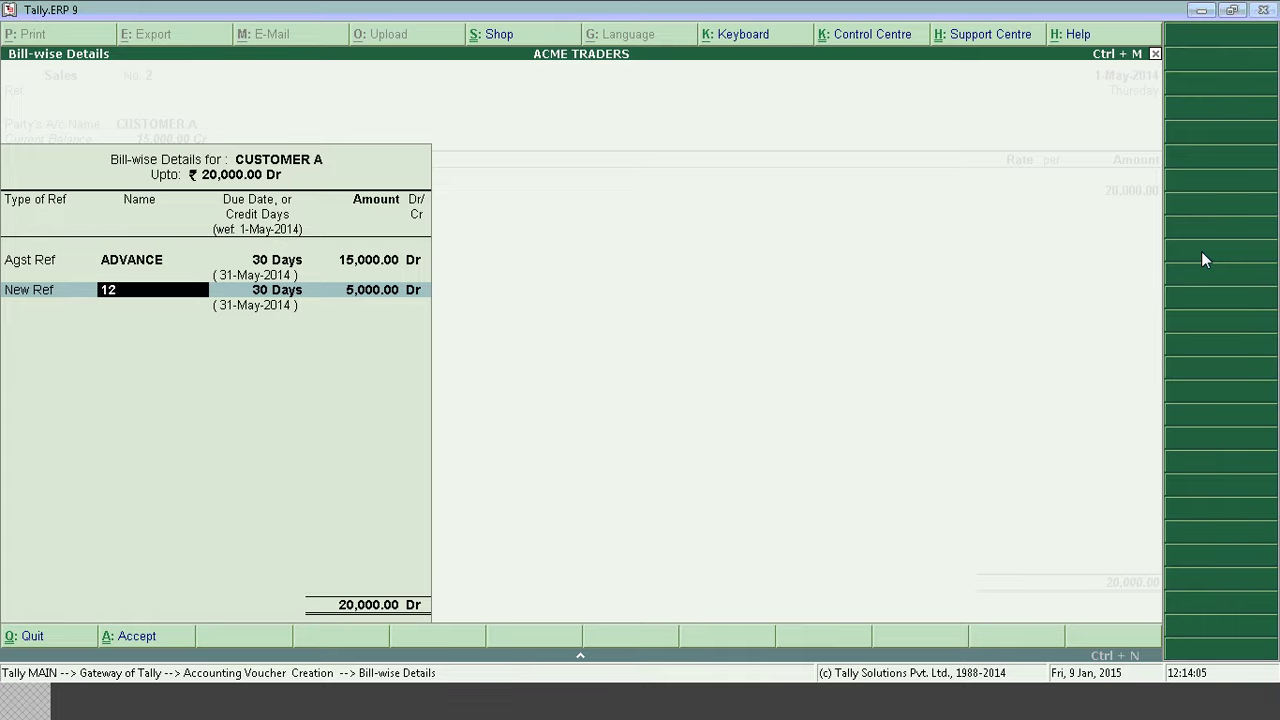
text(34)
key(Return)
Save the sale as Sales No. 2, then advance to the Various Dates in Tally slide
key(alt+Tab)
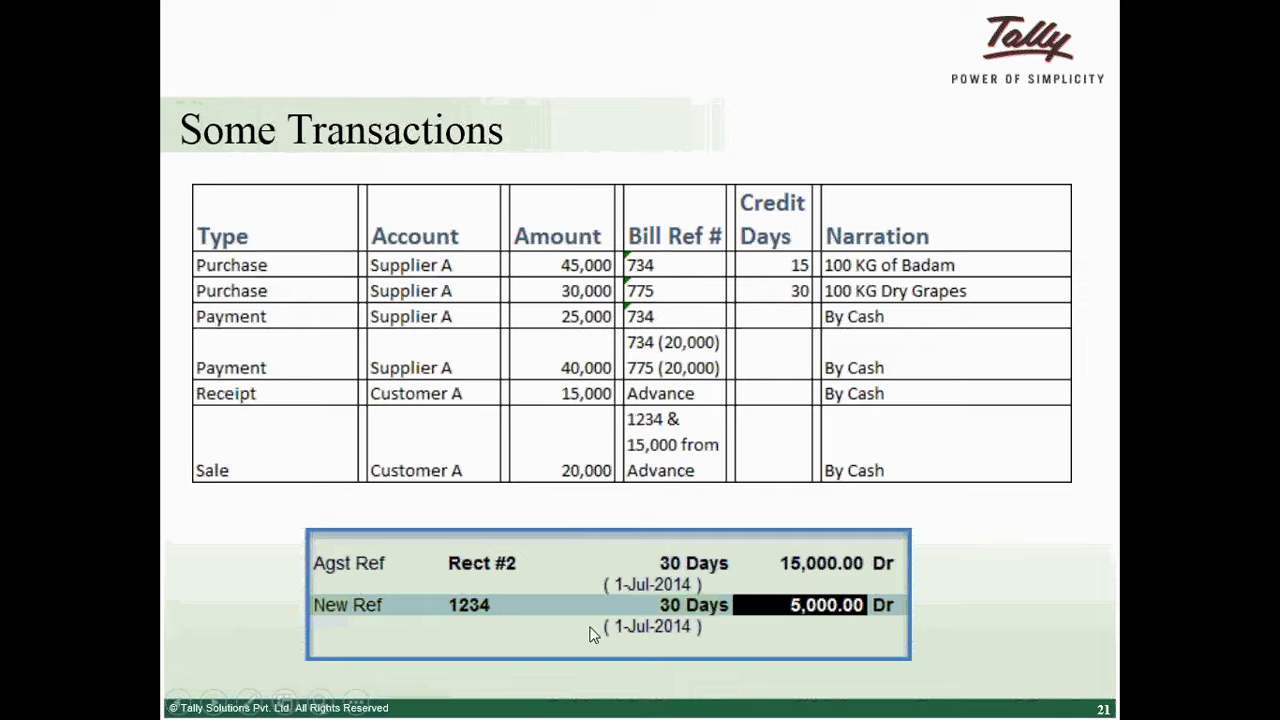
key(alt+Tab)
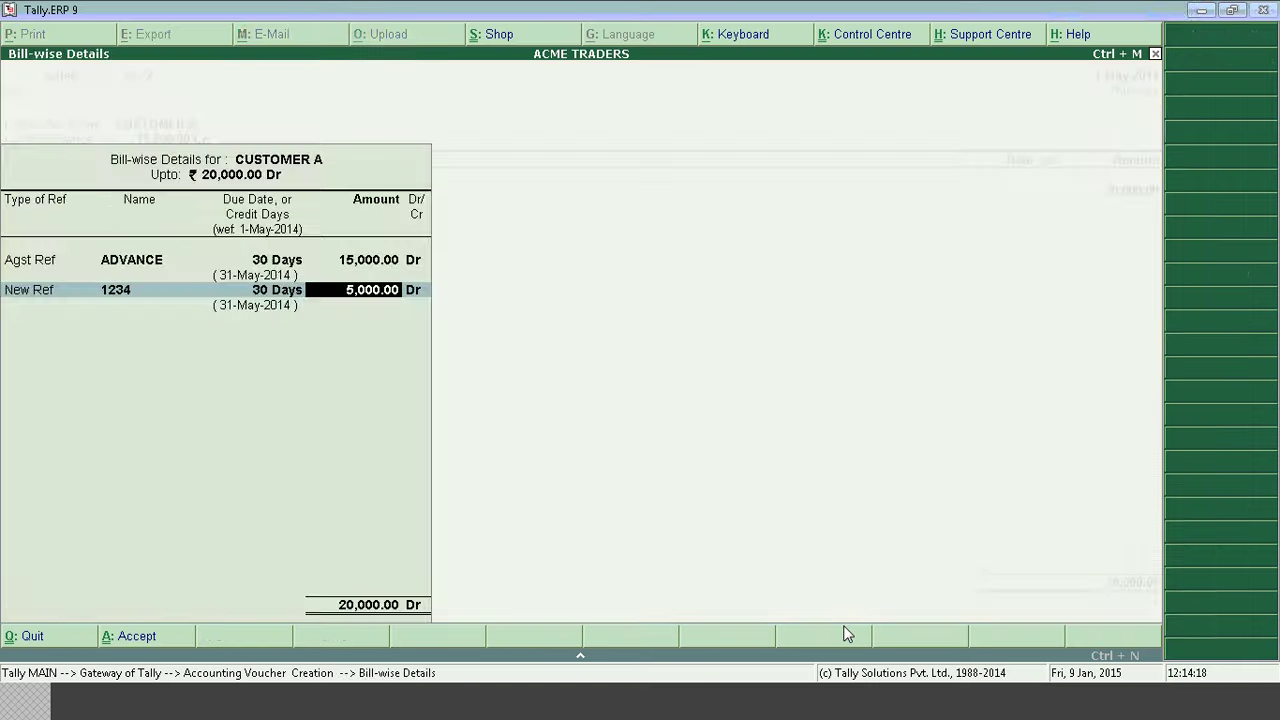
key(Return)
key(Return)
key(Return)
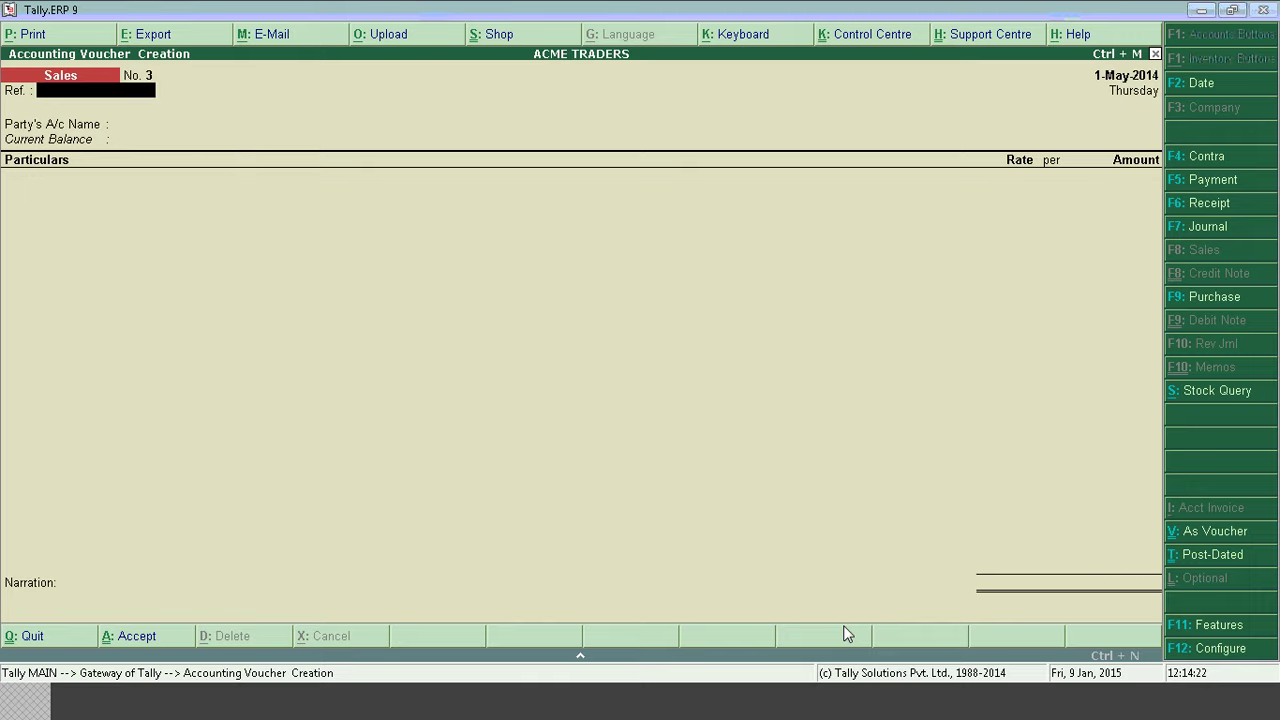
key(alt+Tab)
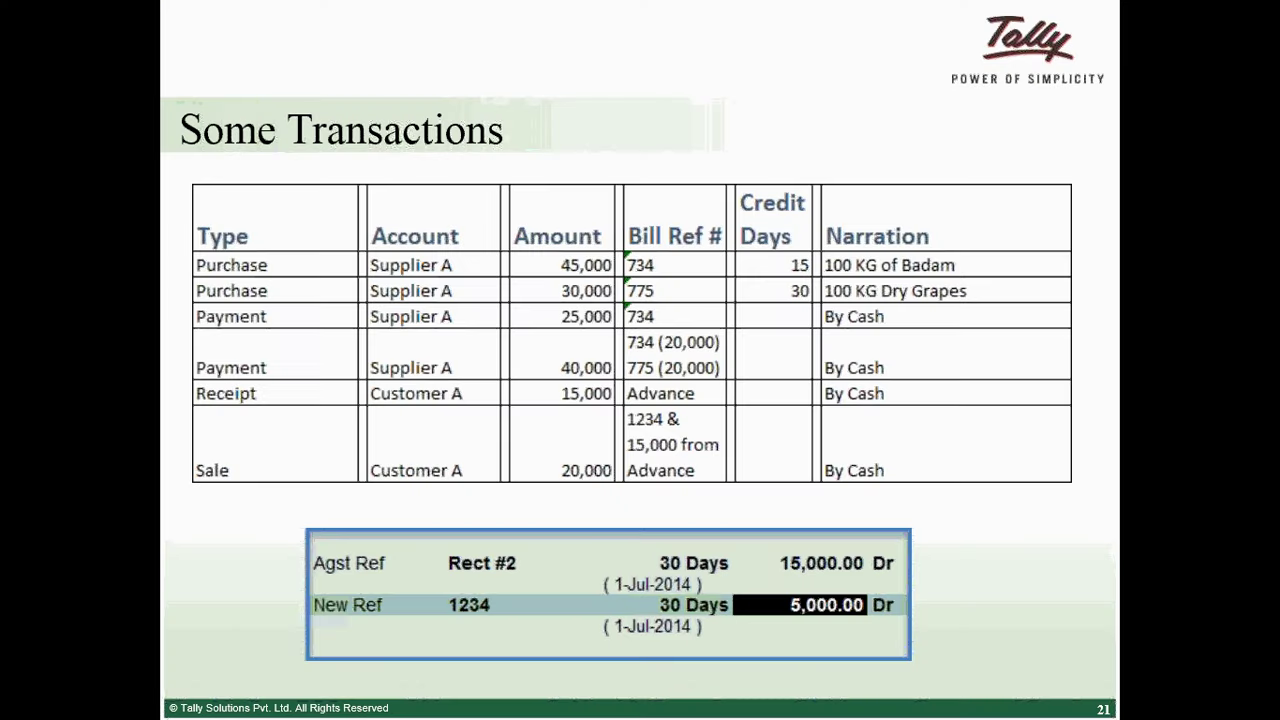
key(Next)
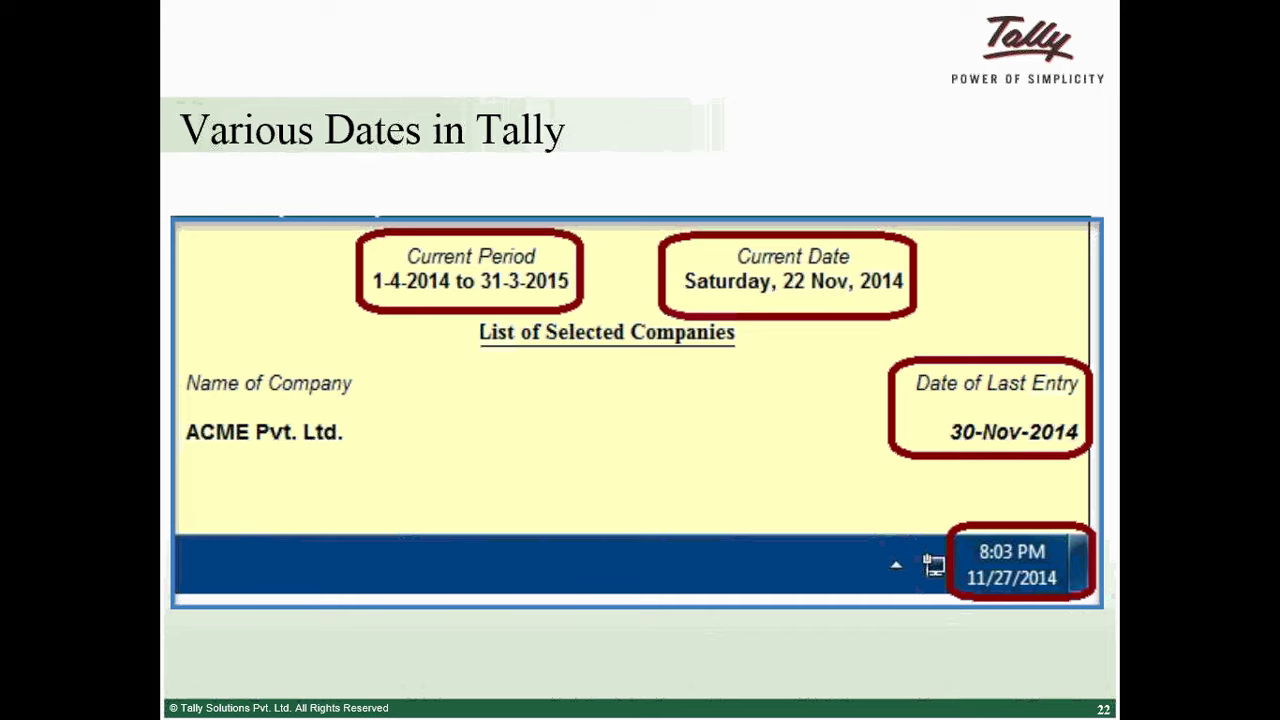